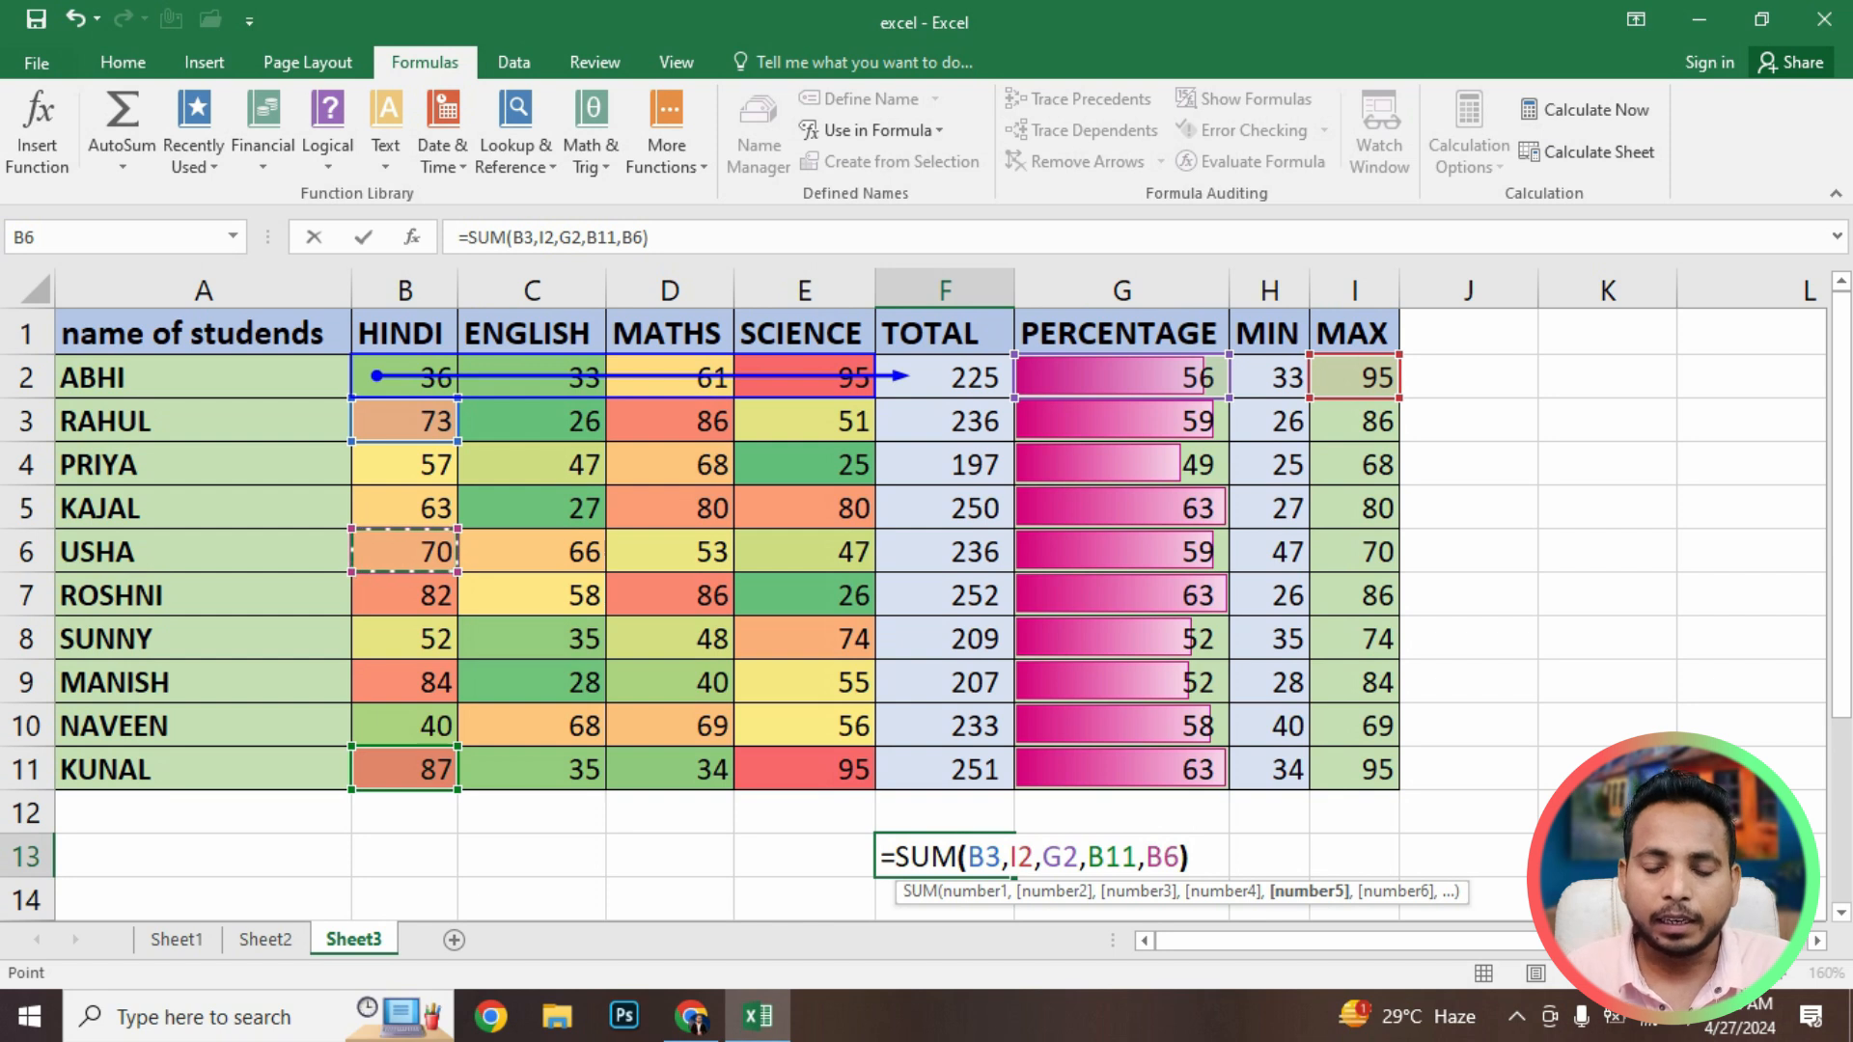
# Trace the precedents of the SUM formula in cell F13 and clear all tracing arrows from the sheet
pyautogui.press('Up')
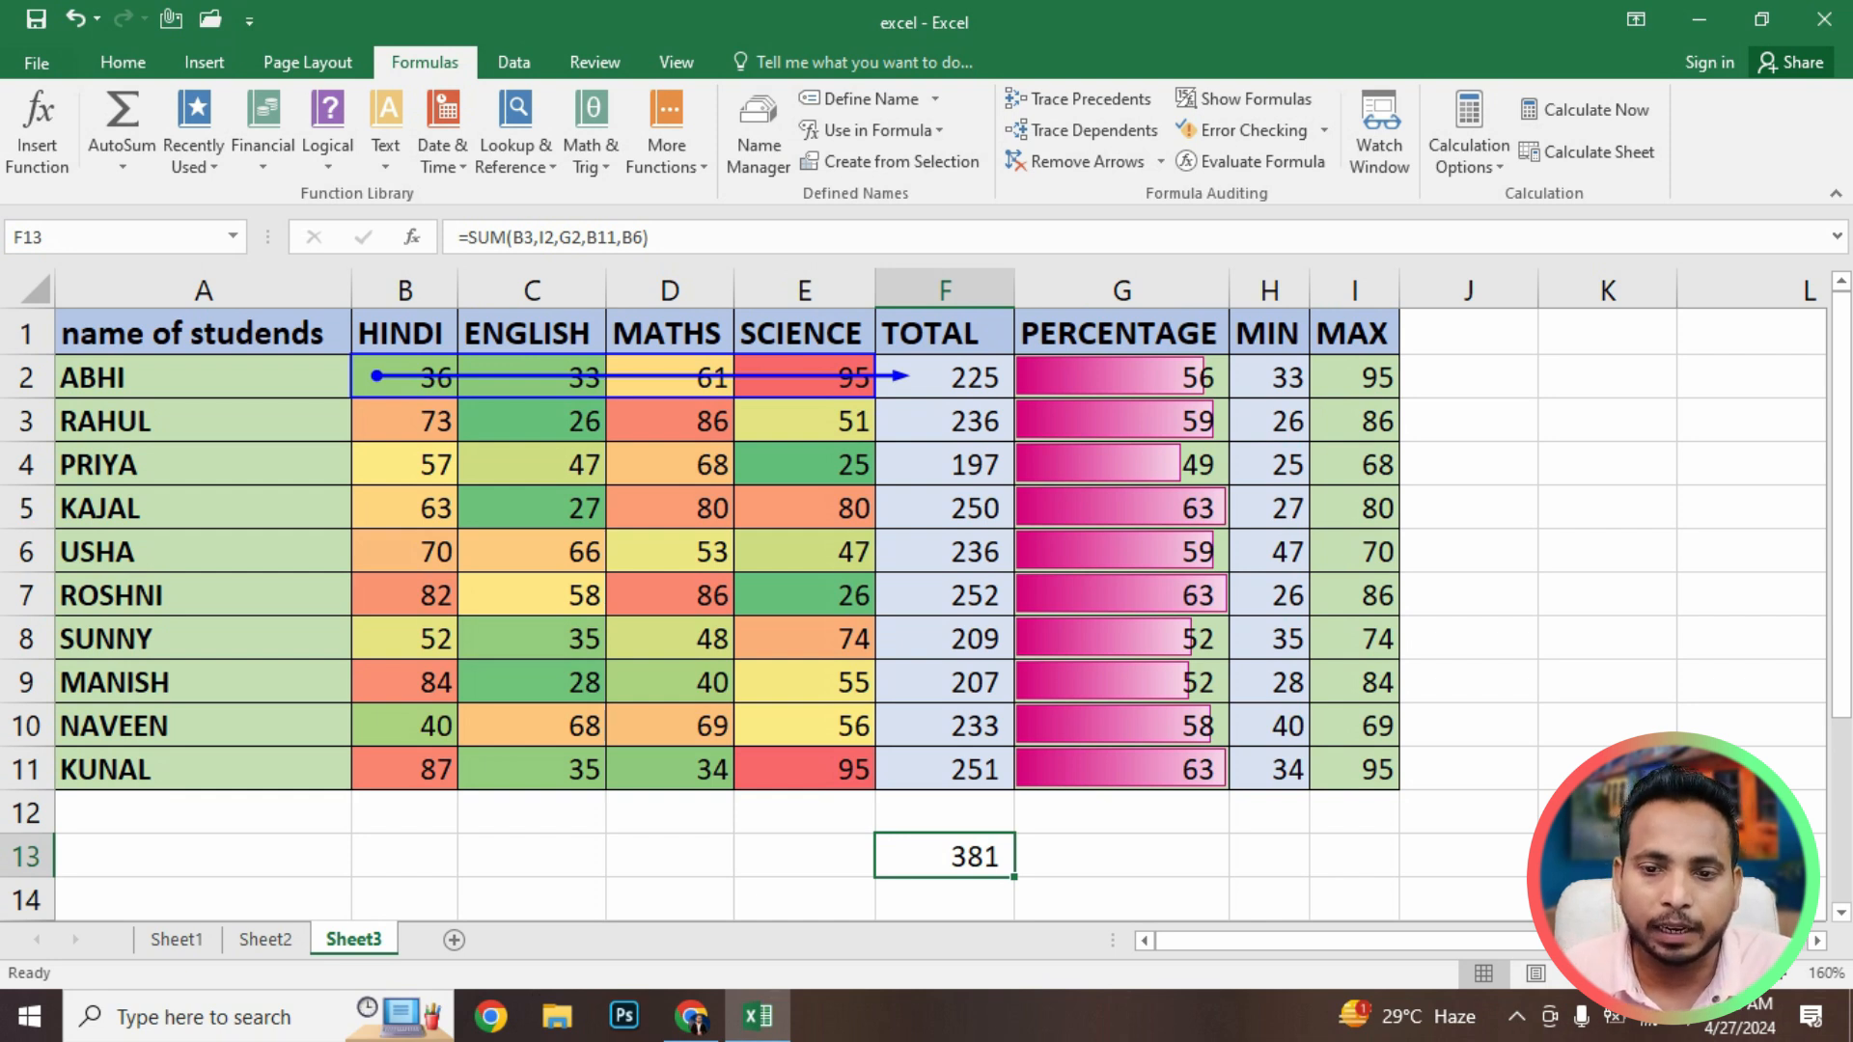
pyautogui.click(1079, 99)
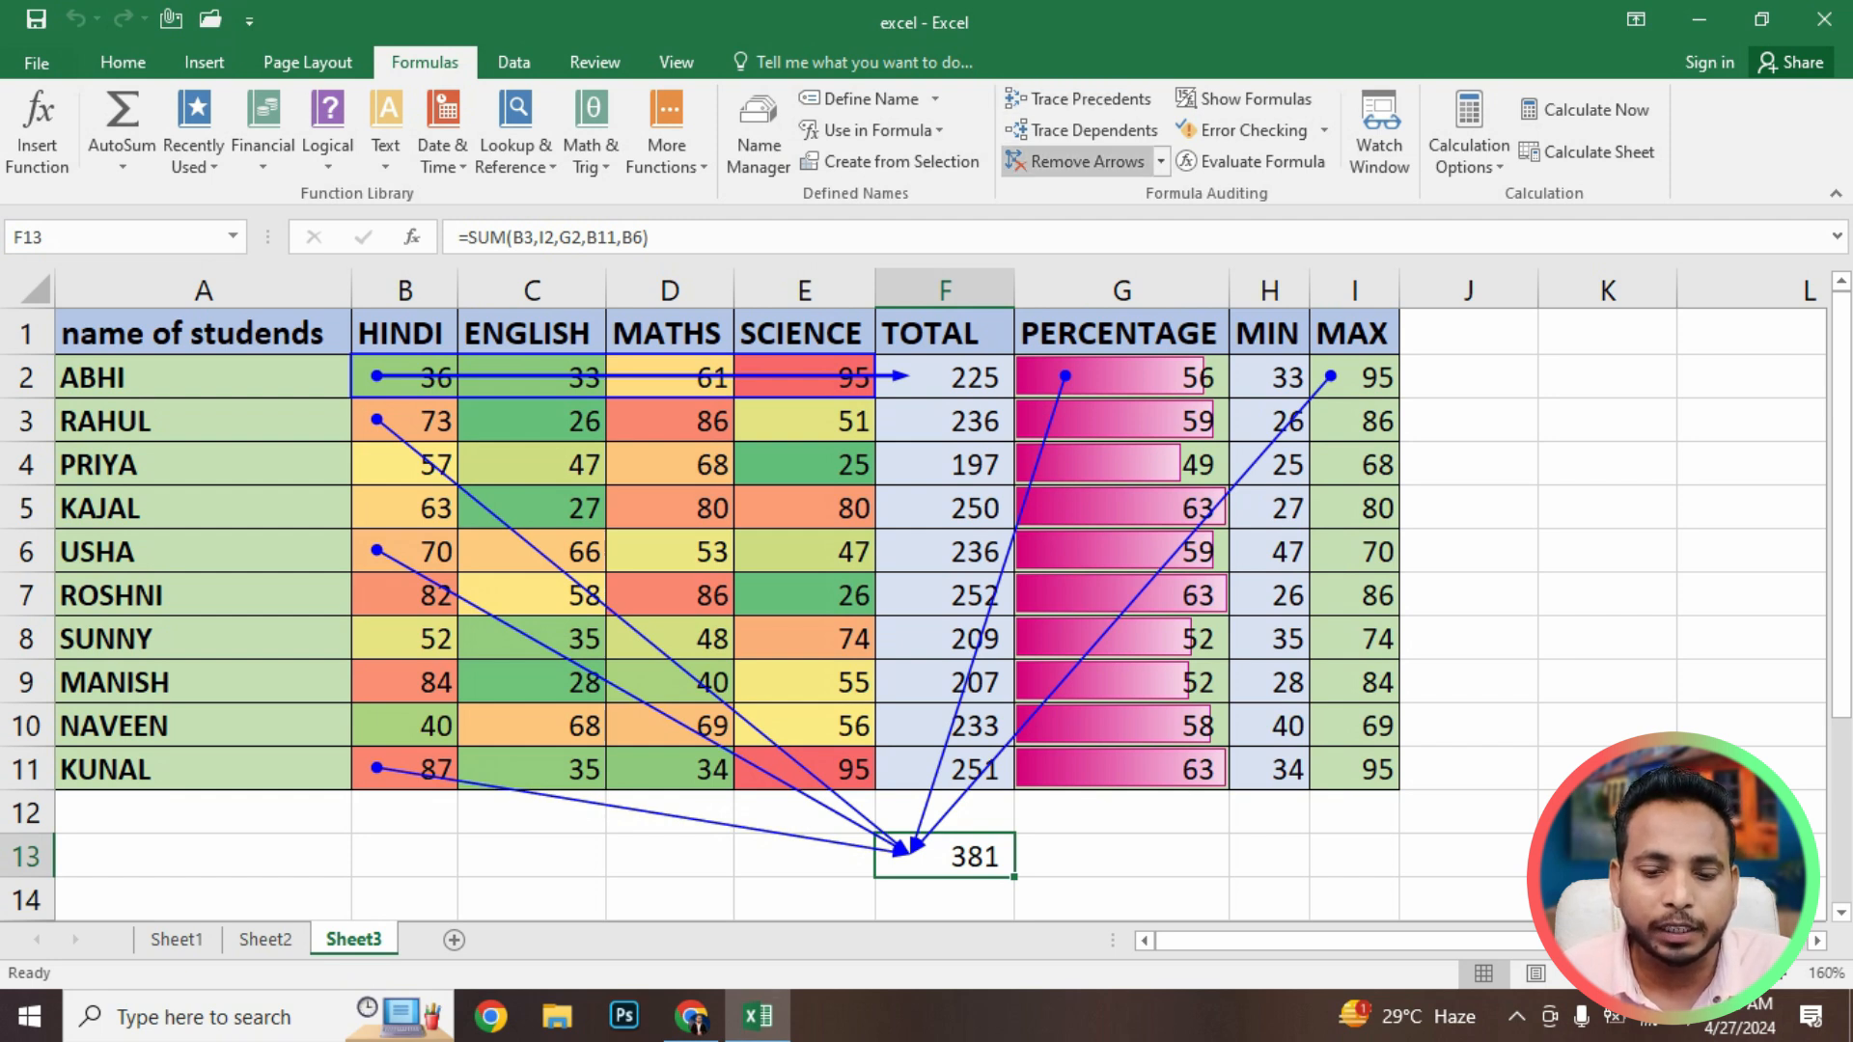
pyautogui.click(1076, 161)
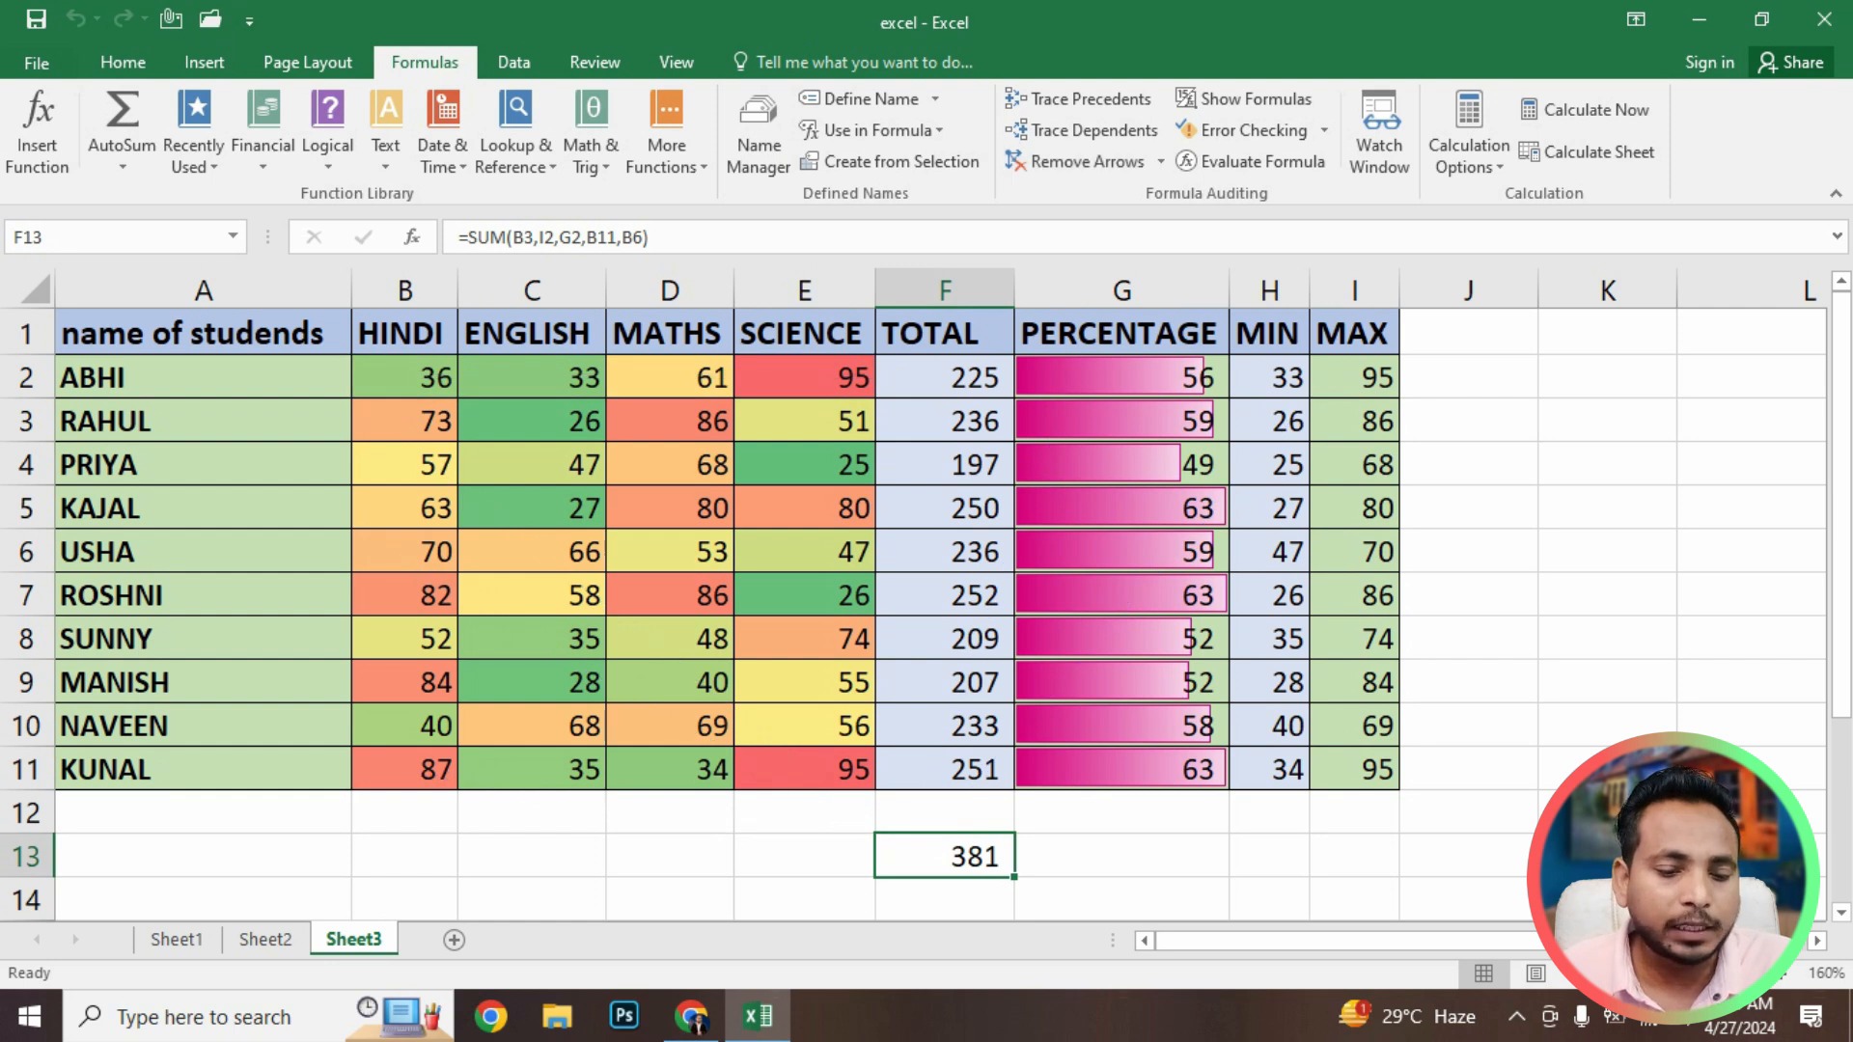
# Trace the dependents of cell B11 and check the formulas in F11, G11, H11, I11 and F13
pyautogui.click(405, 769)
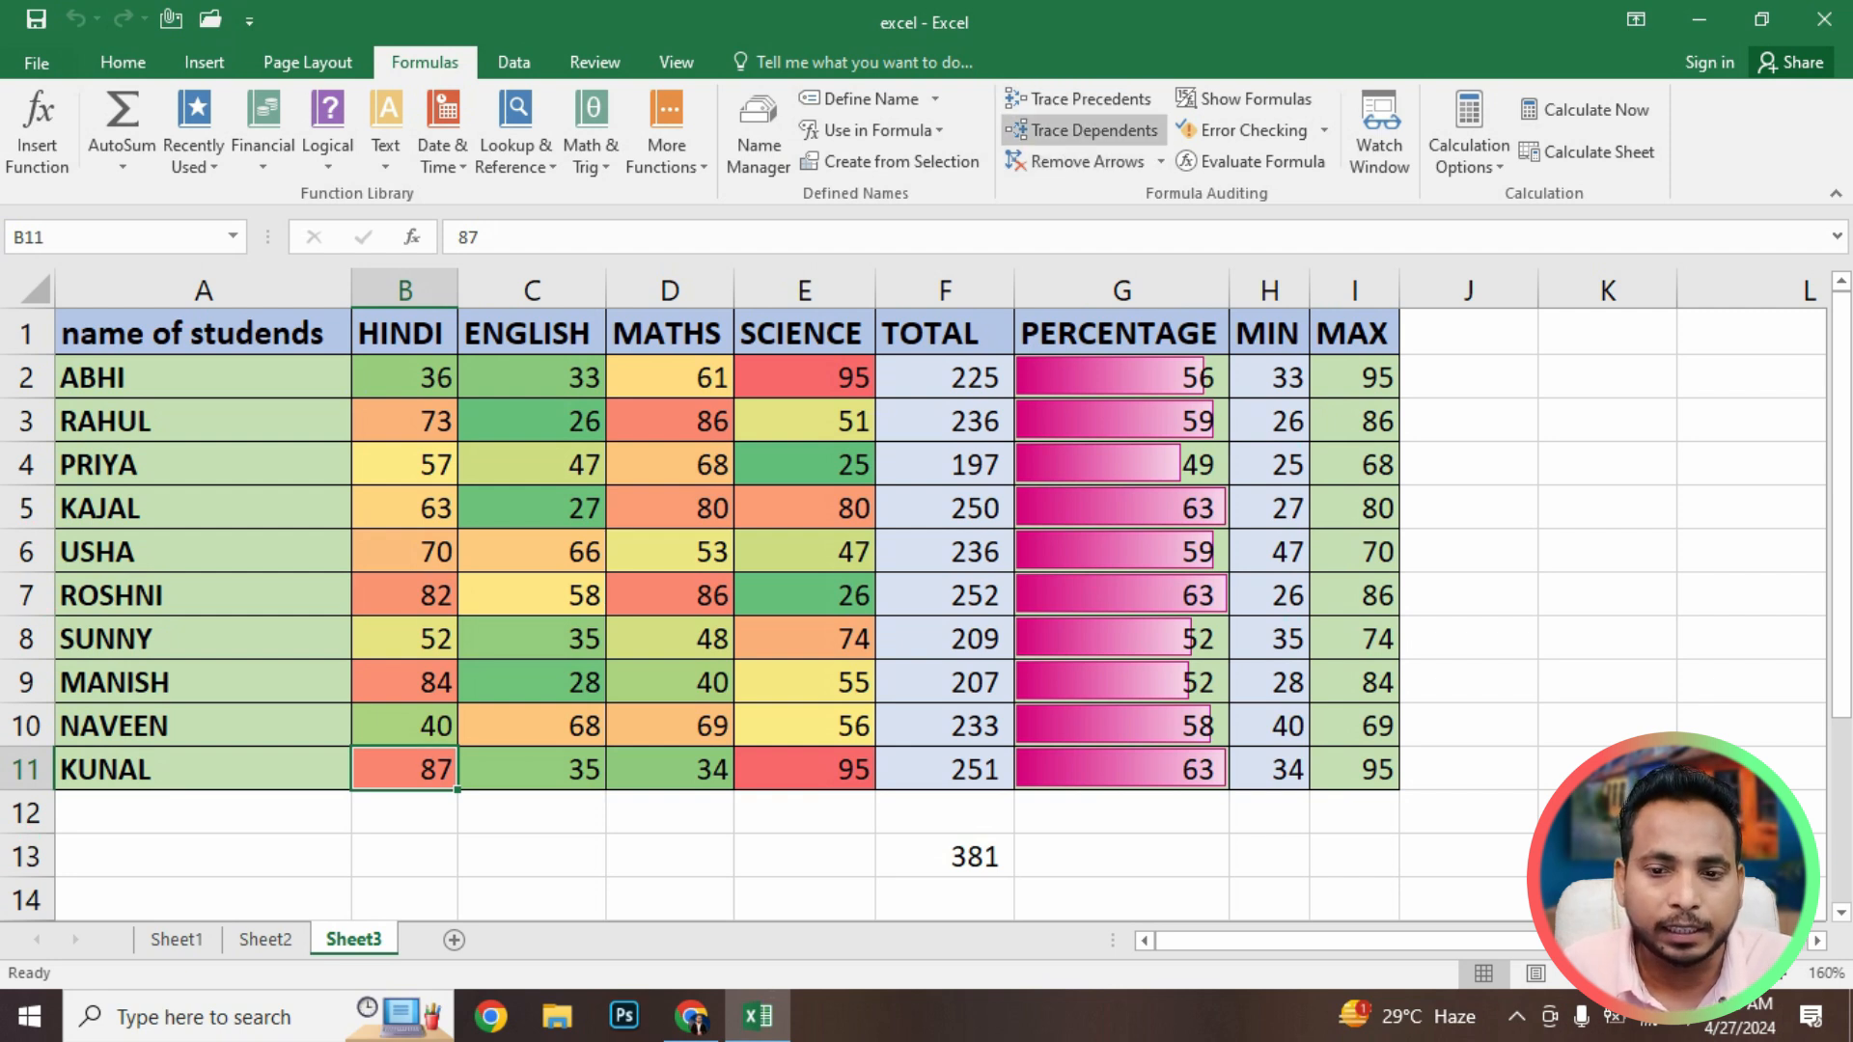
pyautogui.click(1061, 129)
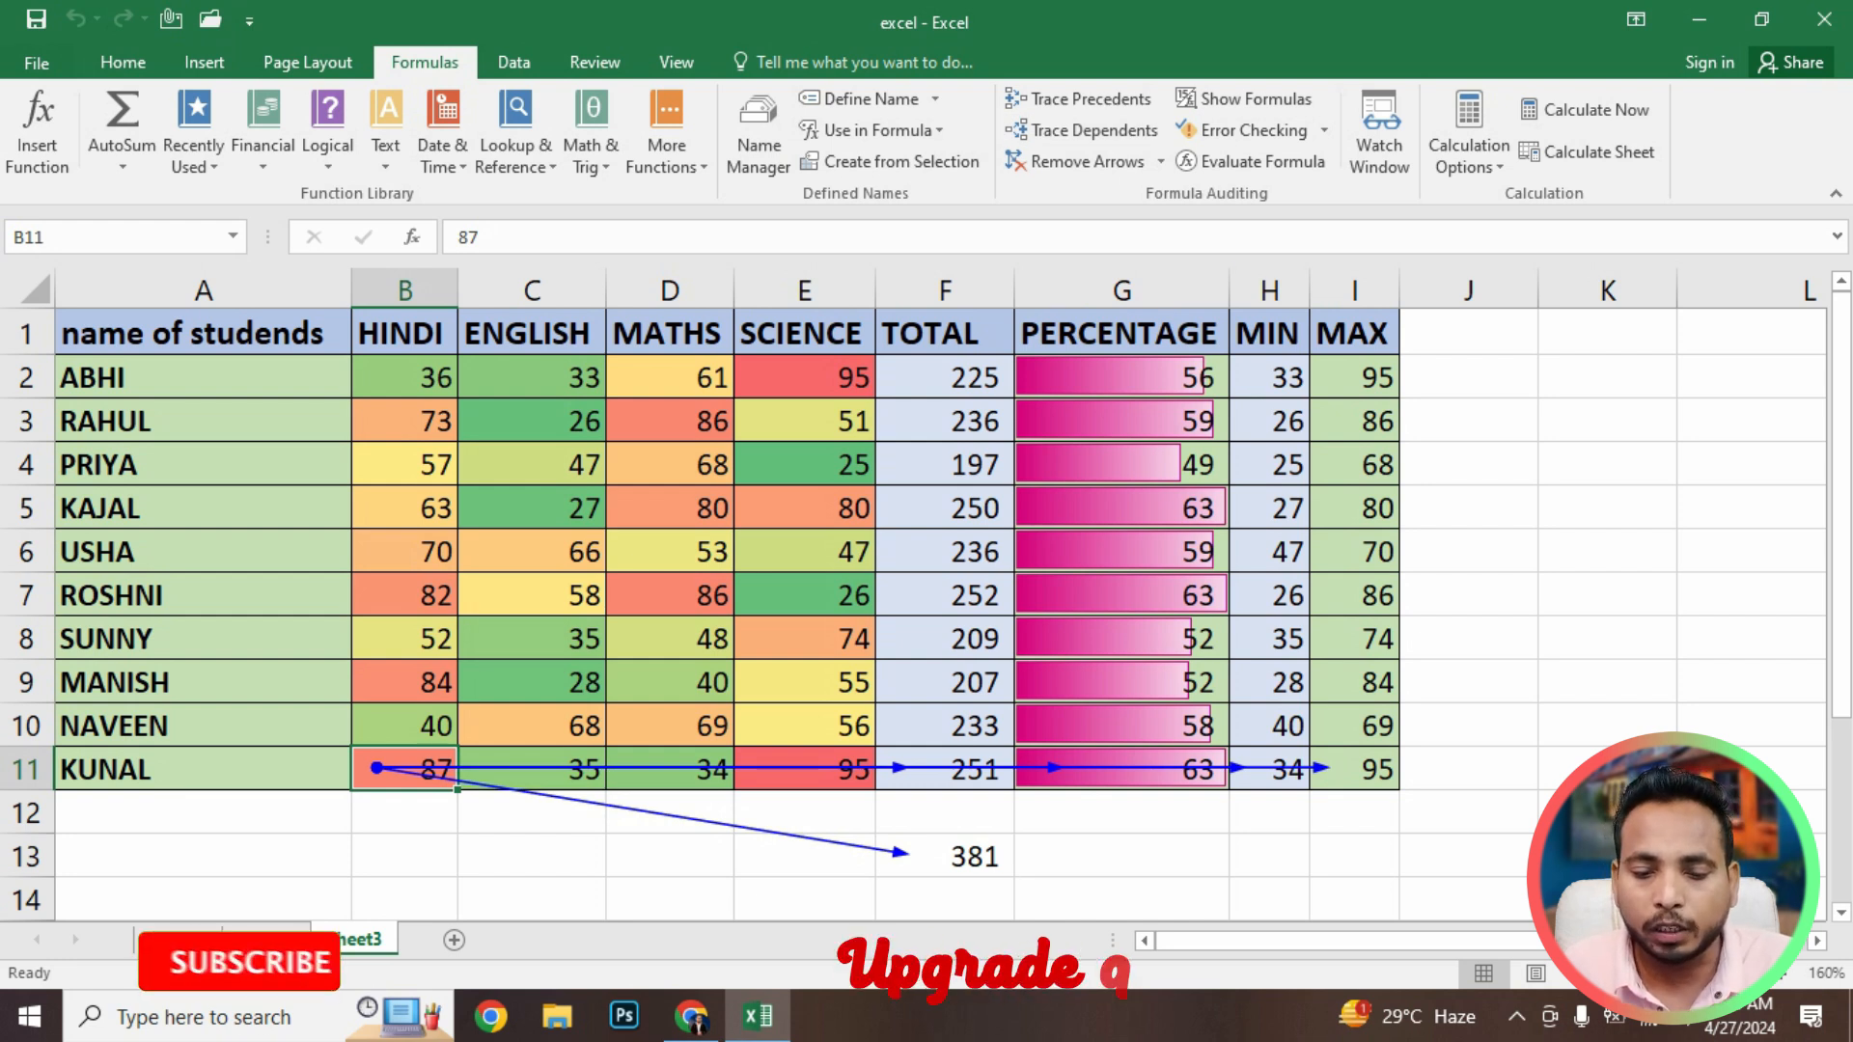
pyautogui.click(945, 769)
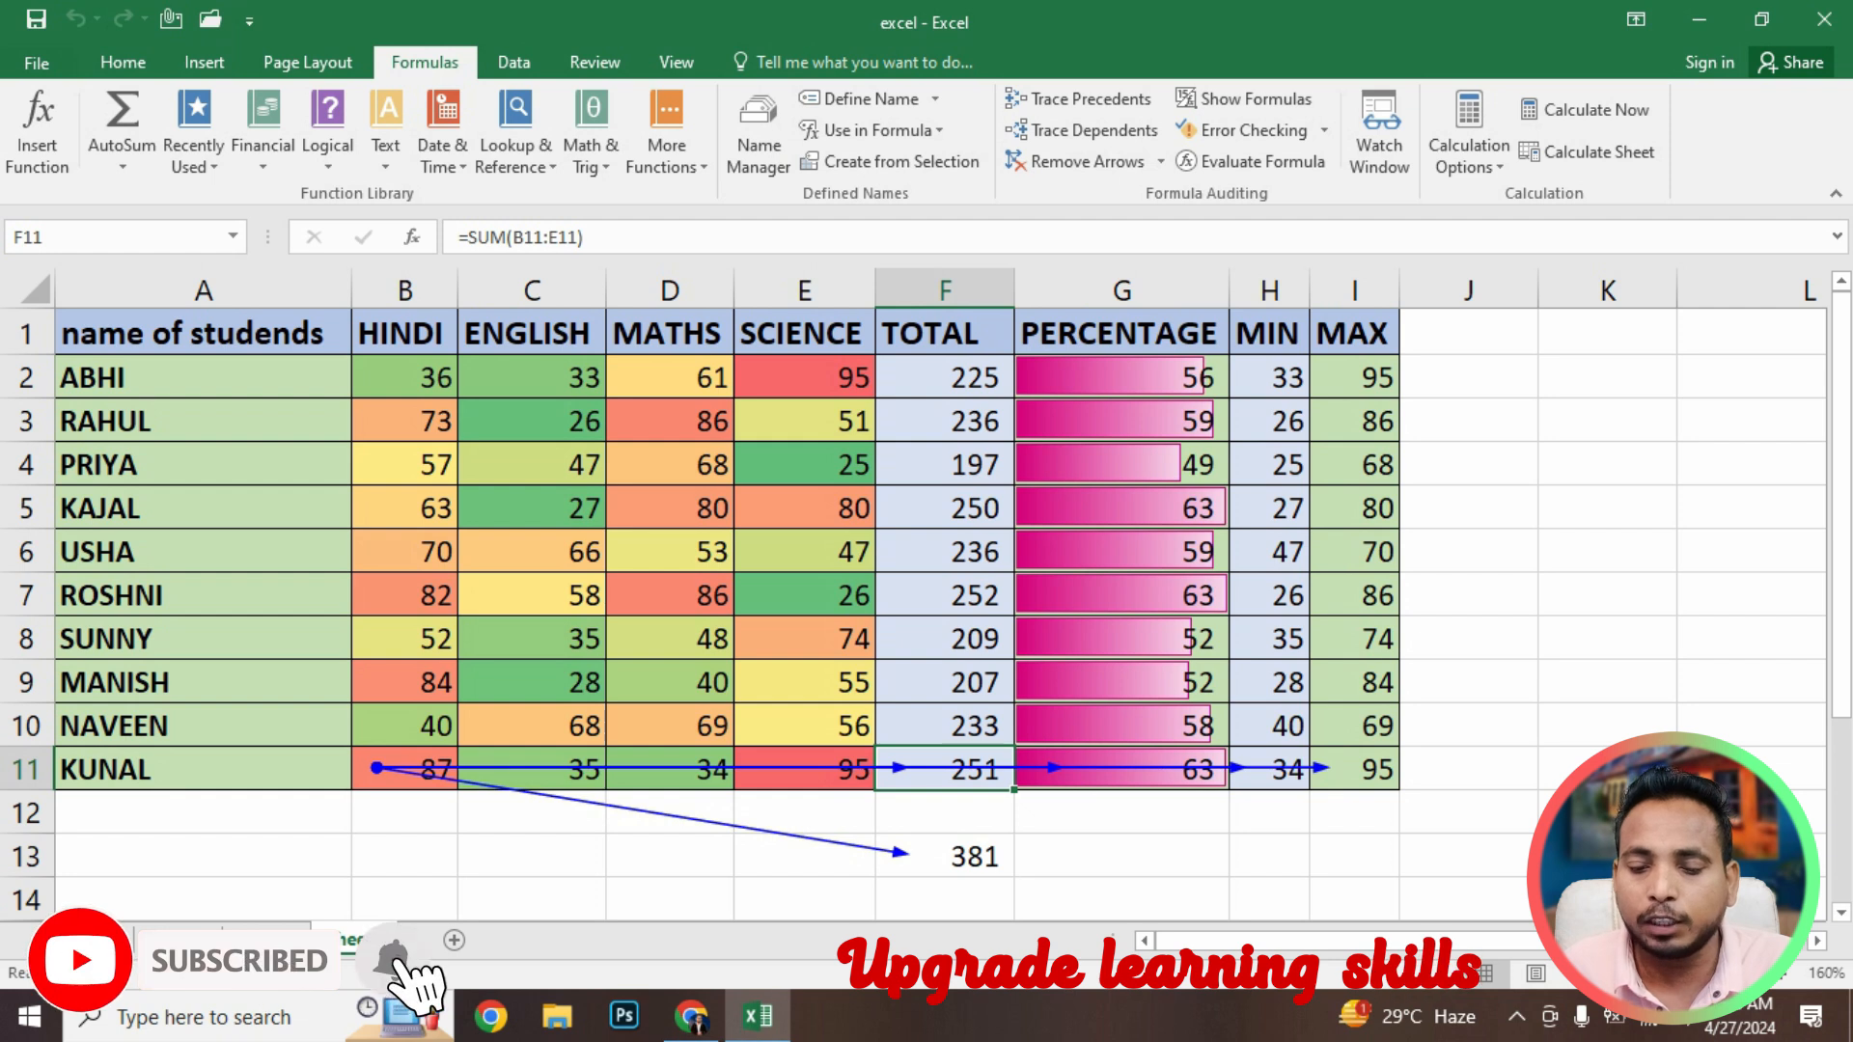
pyautogui.click(1122, 770)
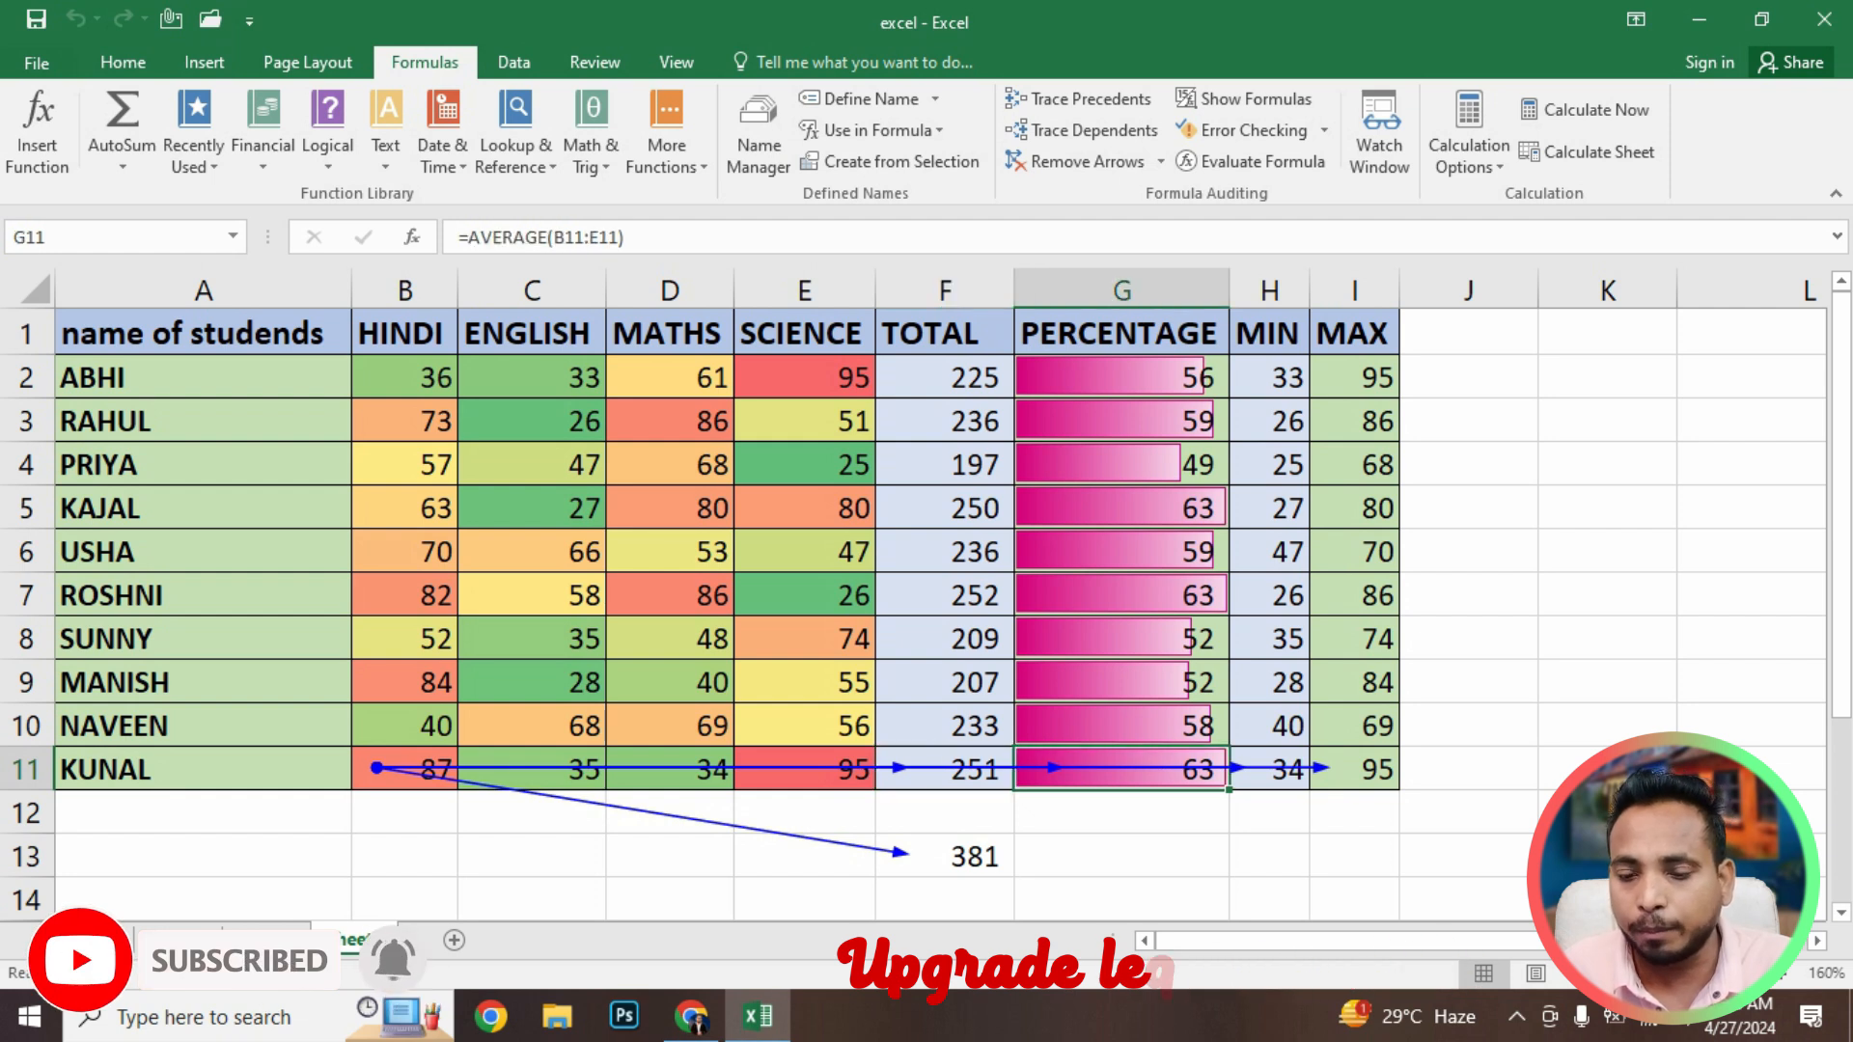
pyautogui.click(1269, 769)
pyautogui.click(1354, 769)
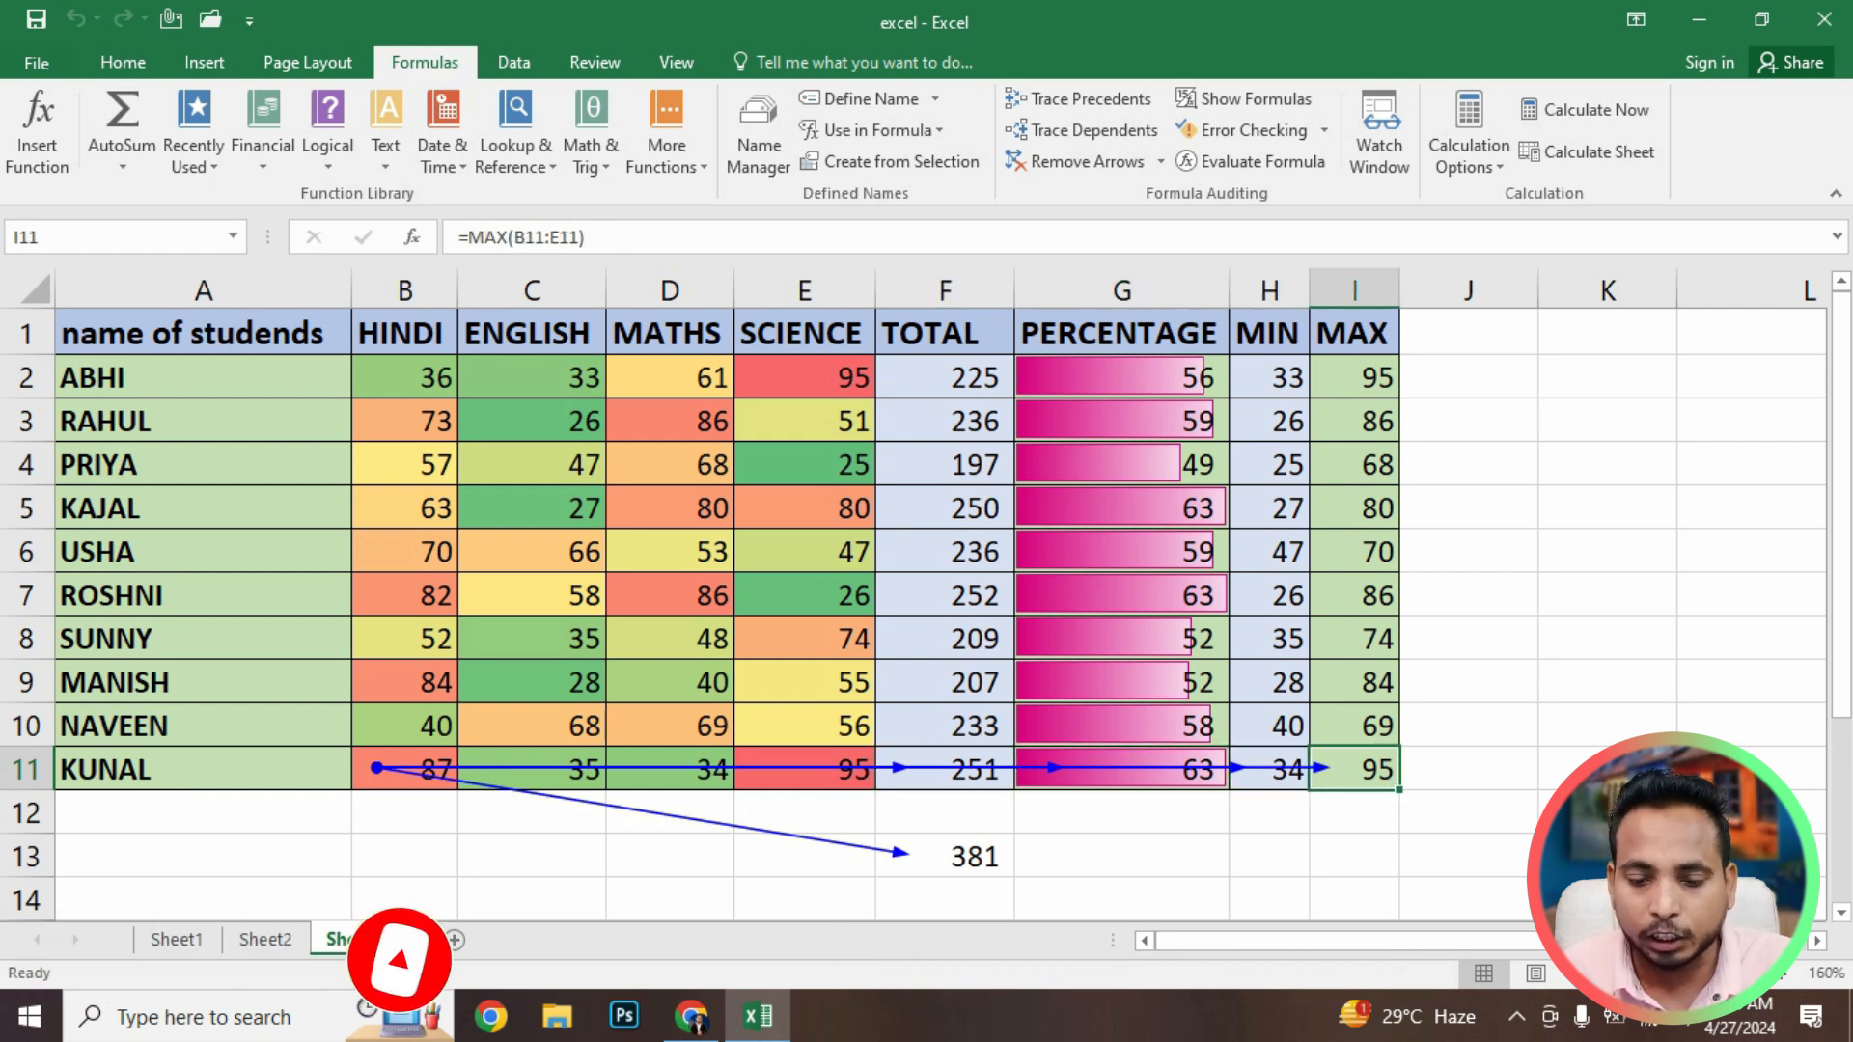
pyautogui.click(945, 856)
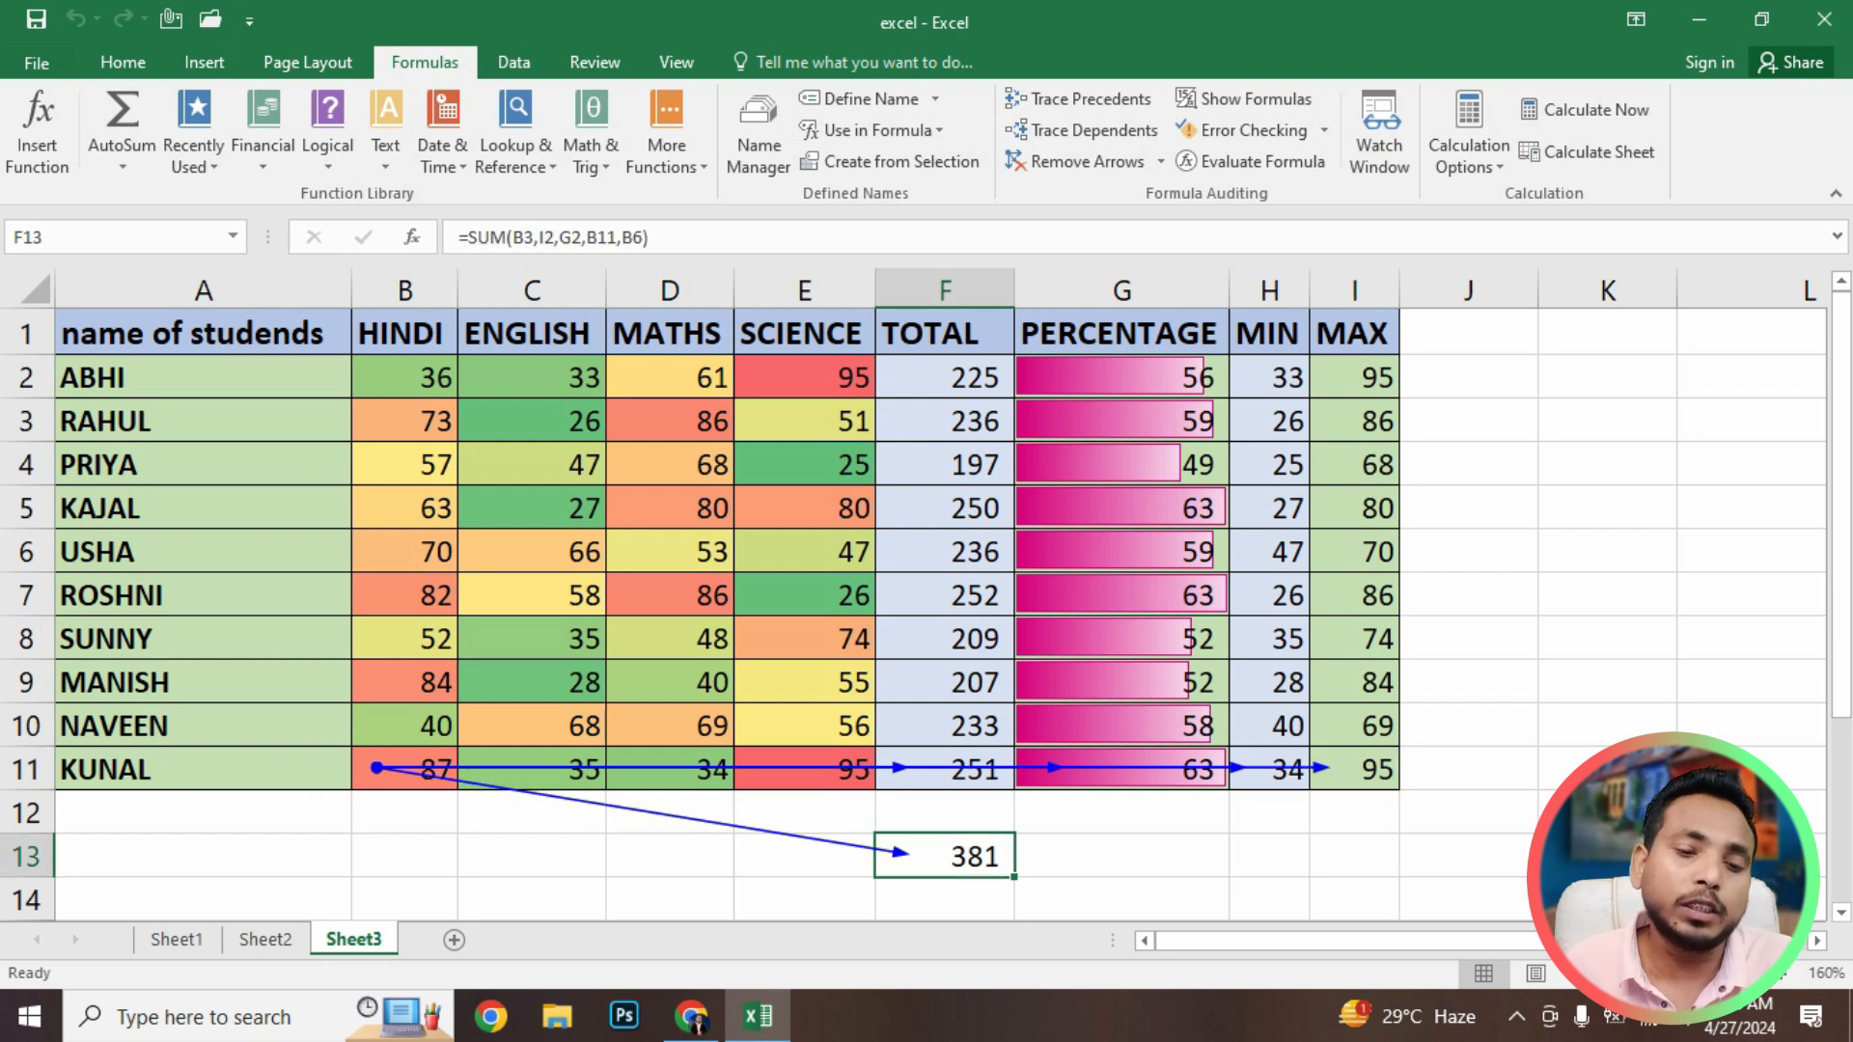
# Trace the dependents of cells B2 and B3 and clear all tracing arrows
pyautogui.click(405, 377)
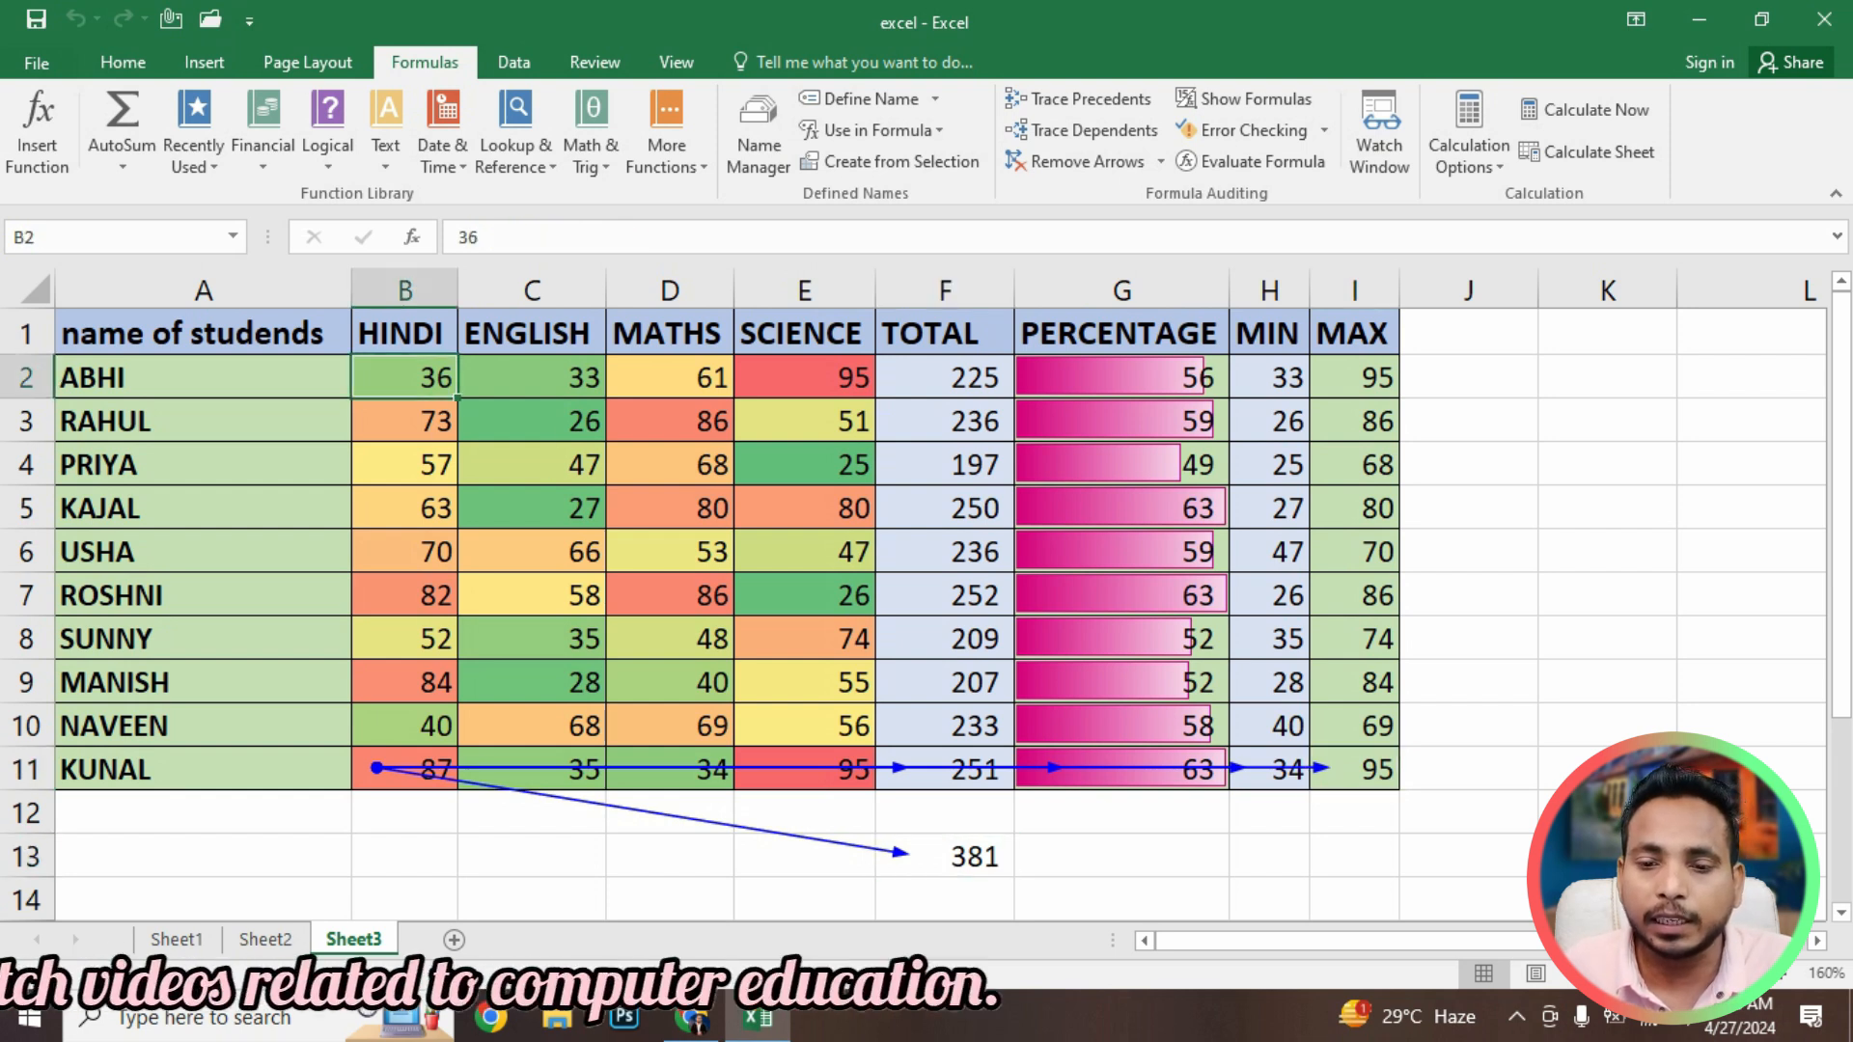
pyautogui.click(1094, 131)
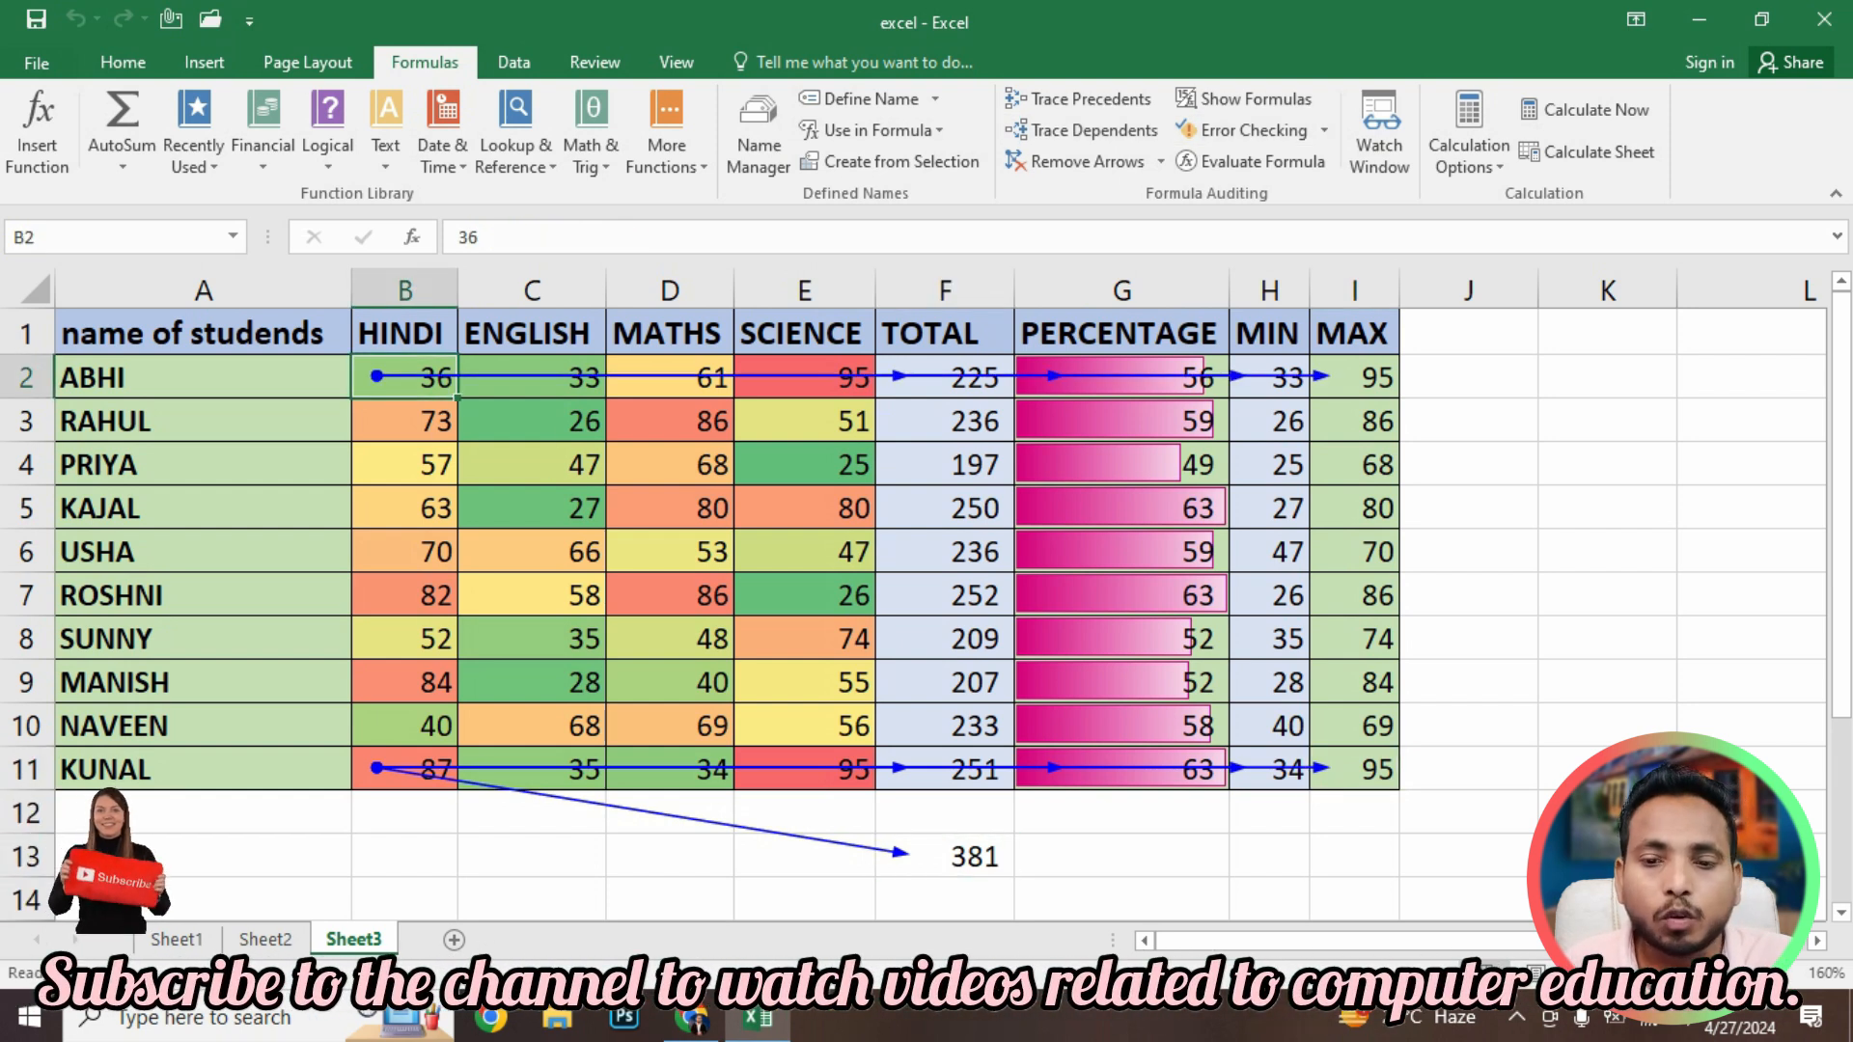
pyautogui.click(405, 421)
pyautogui.click(1093, 130)
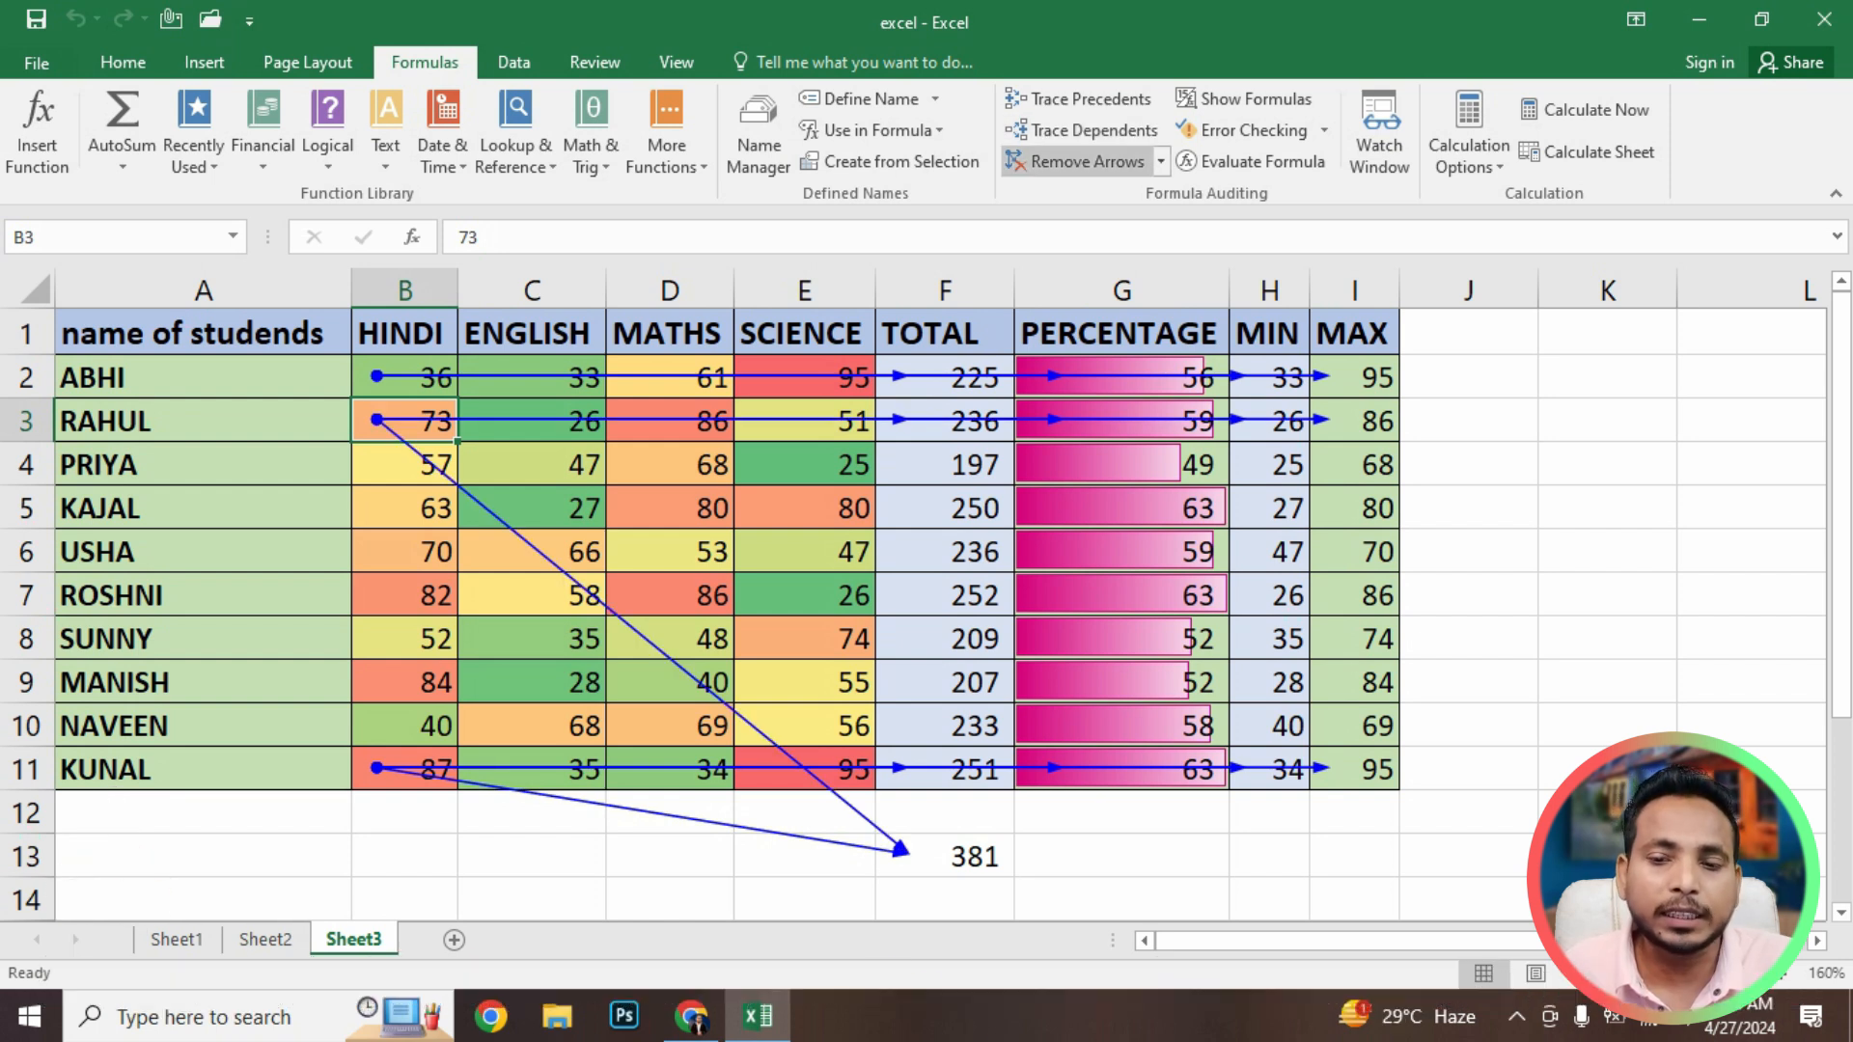
pyautogui.click(1086, 161)
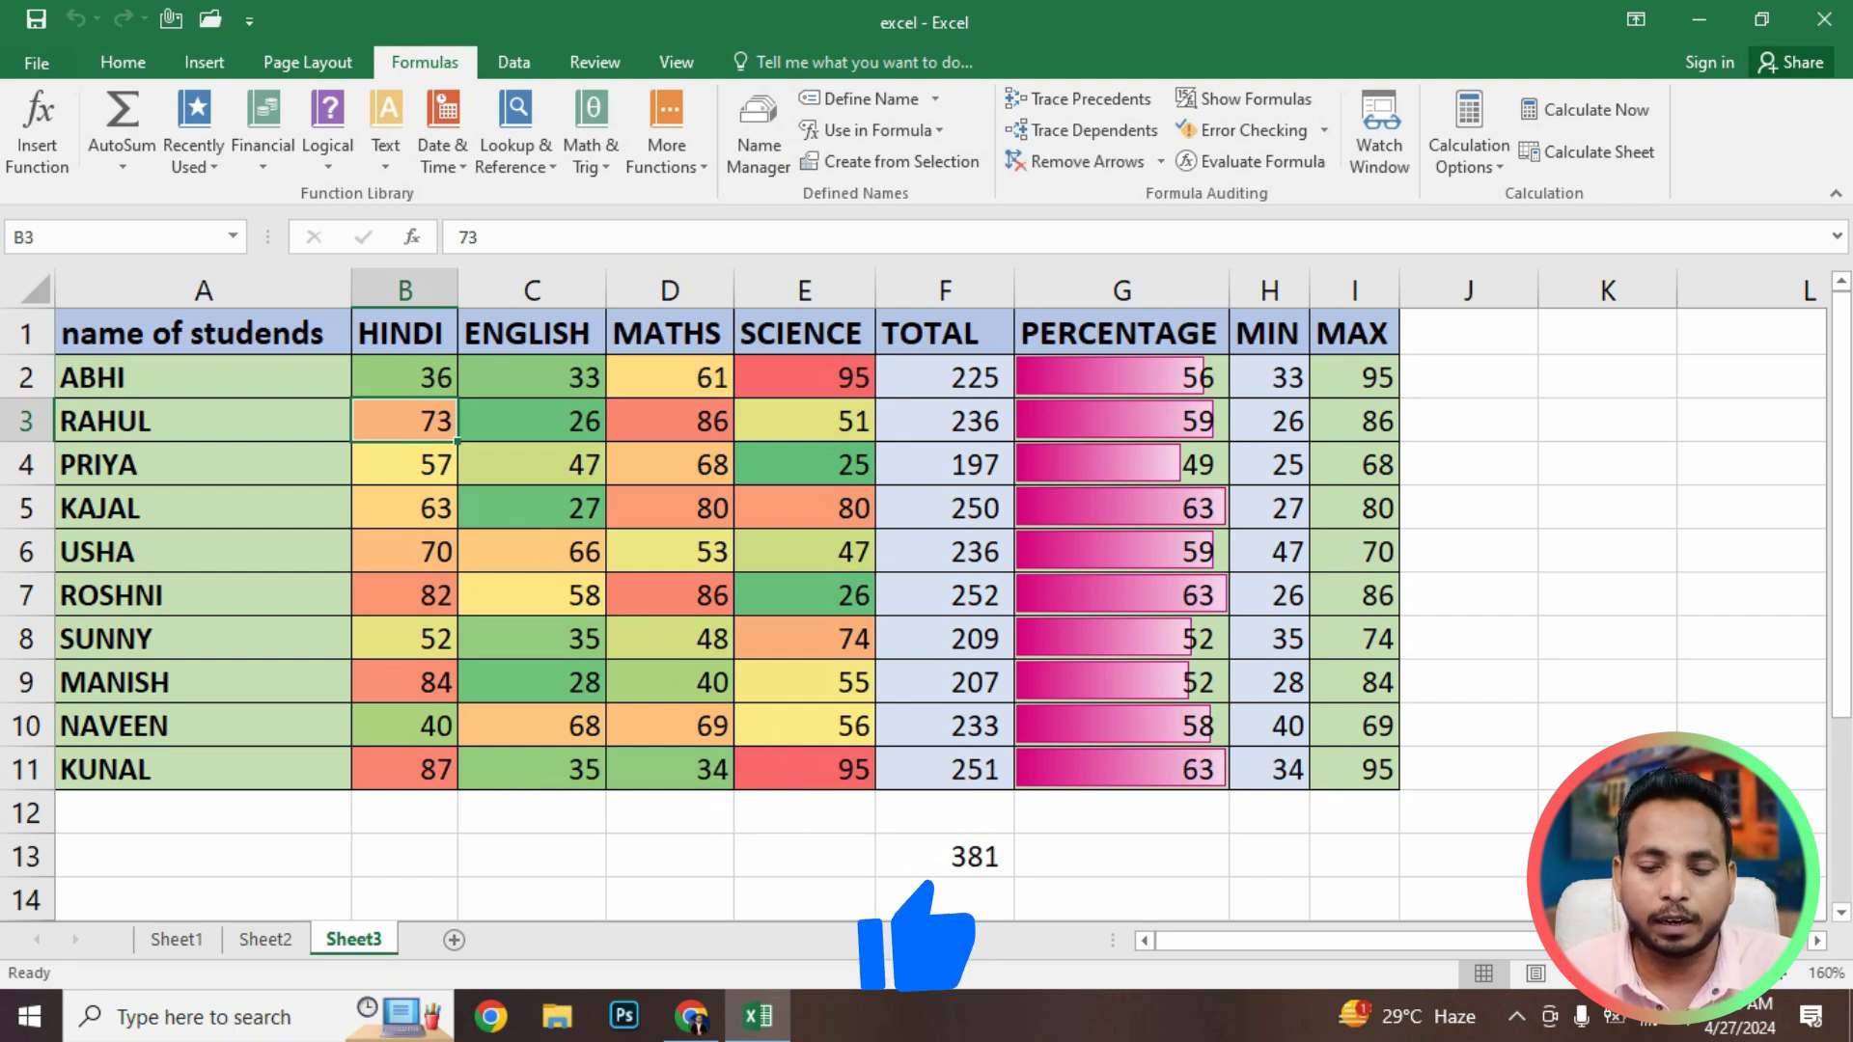
# Display formulas instead of results across the sheet and examine those in the TOTAL column
pyautogui.click(945, 856)
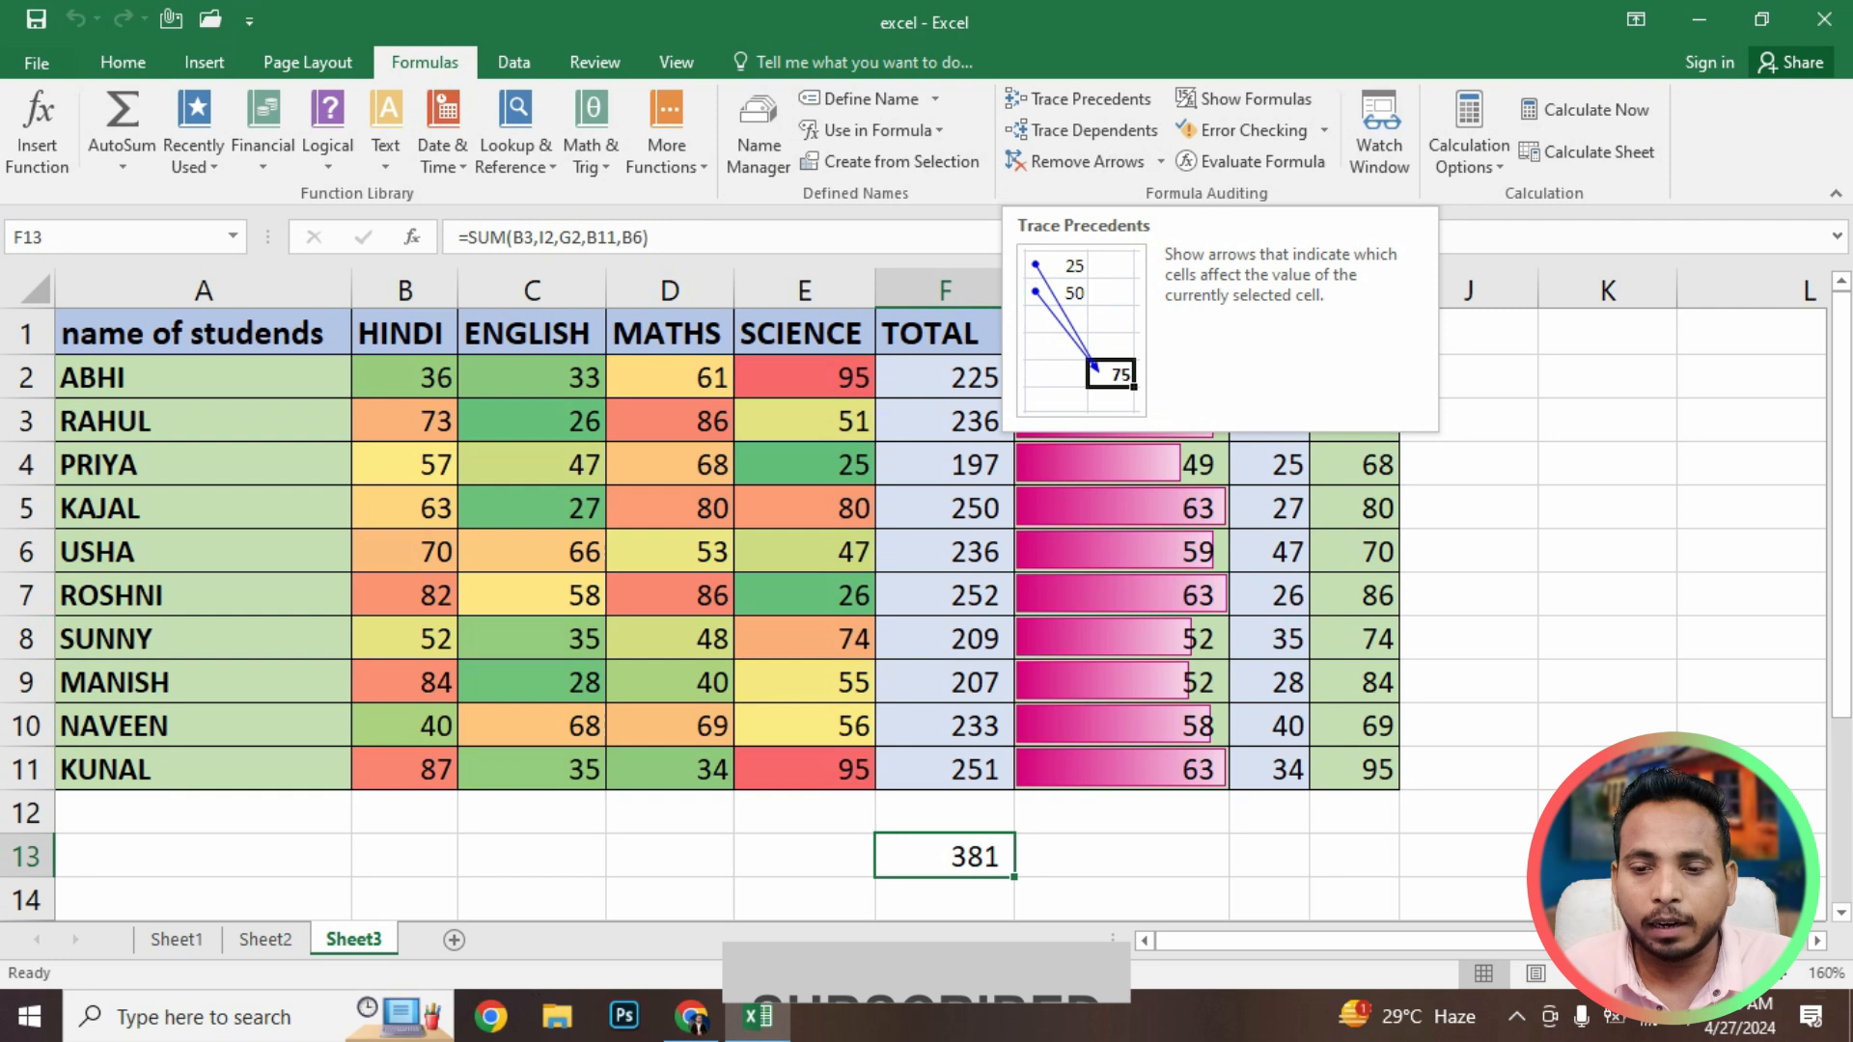
pyautogui.press('Right')
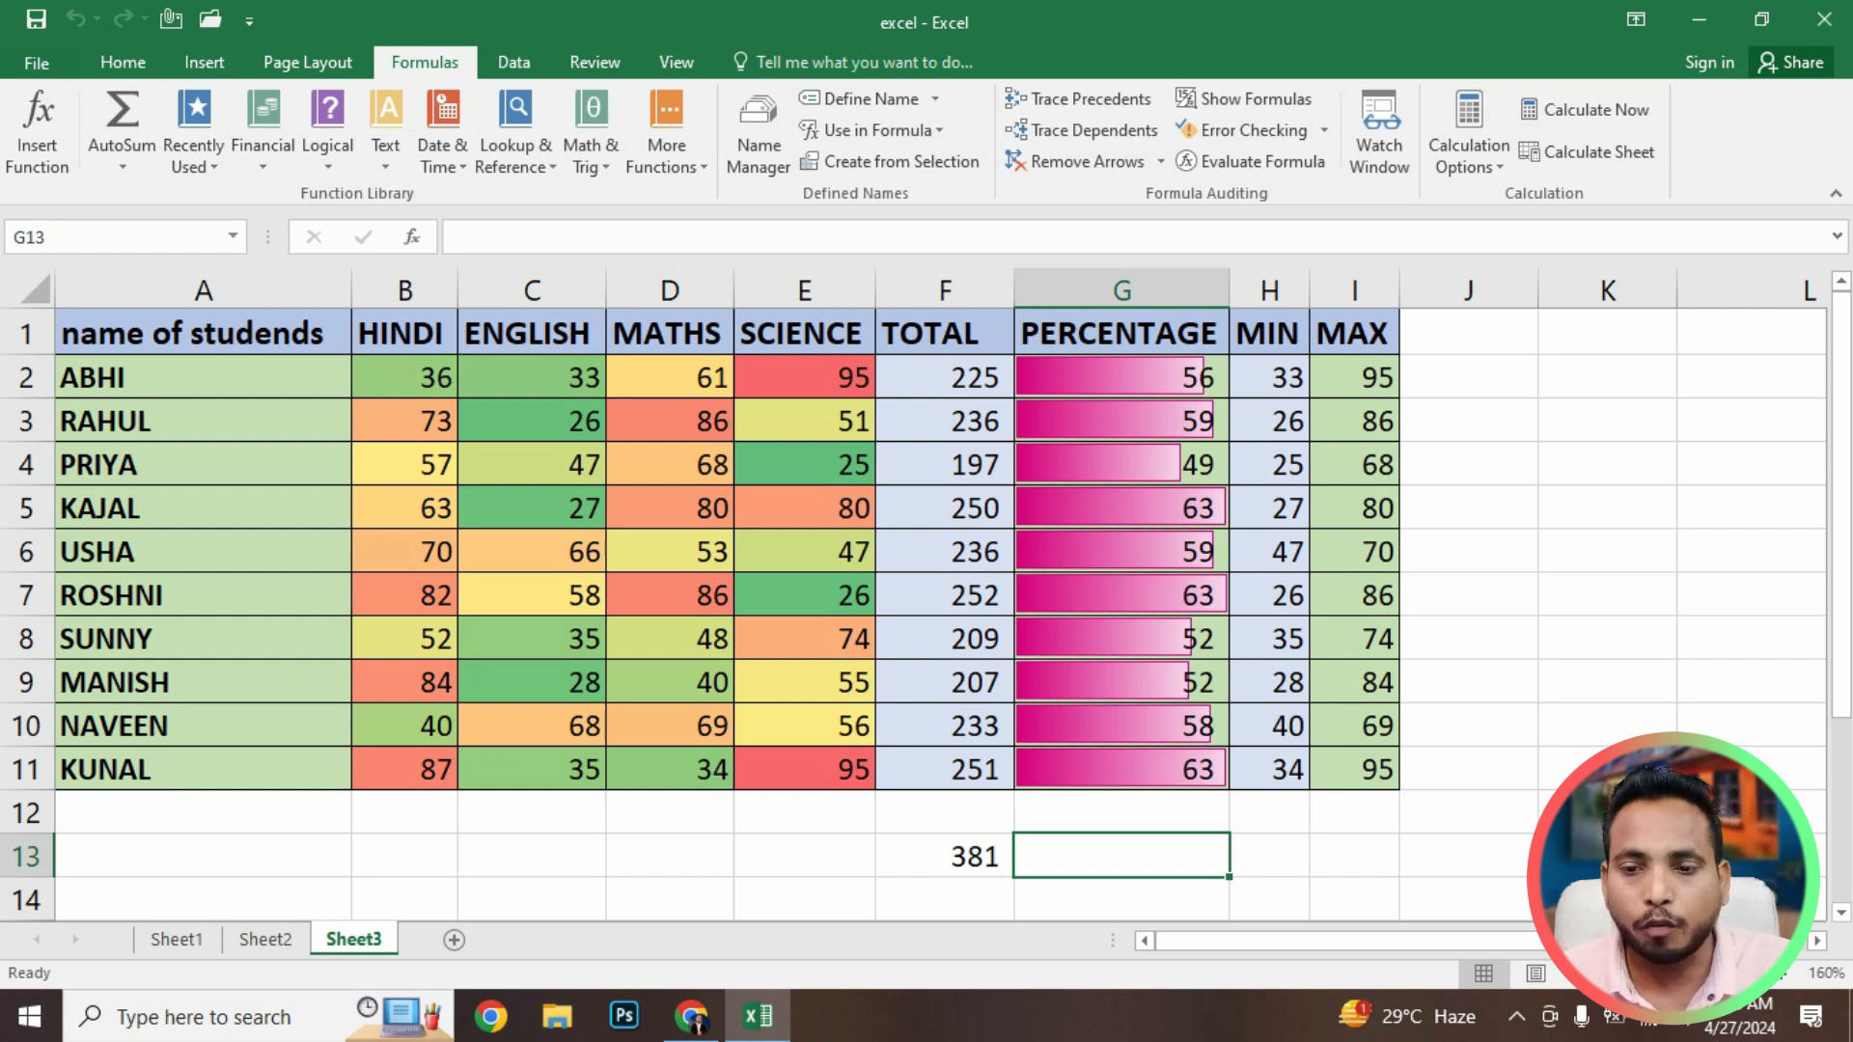
pyautogui.click(1245, 99)
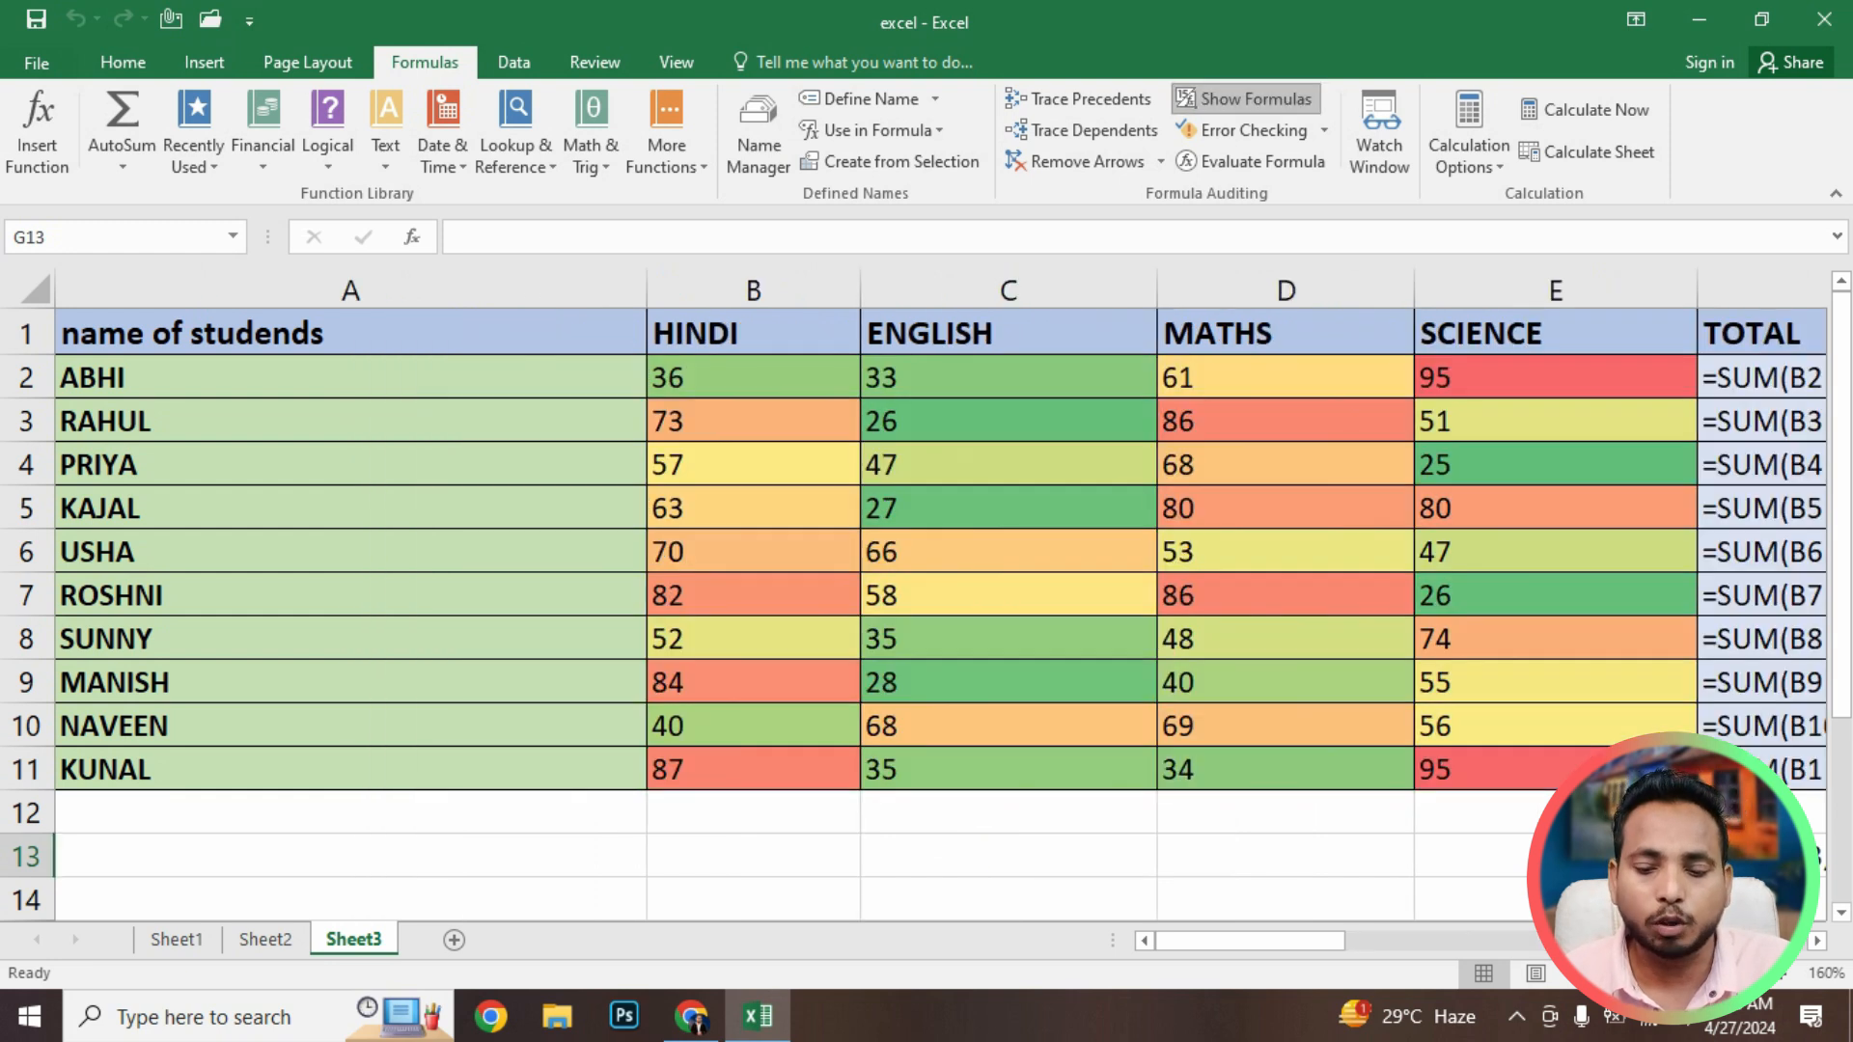
pyautogui.moveTo(1240, 941); pyautogui.dragTo(1393, 941)
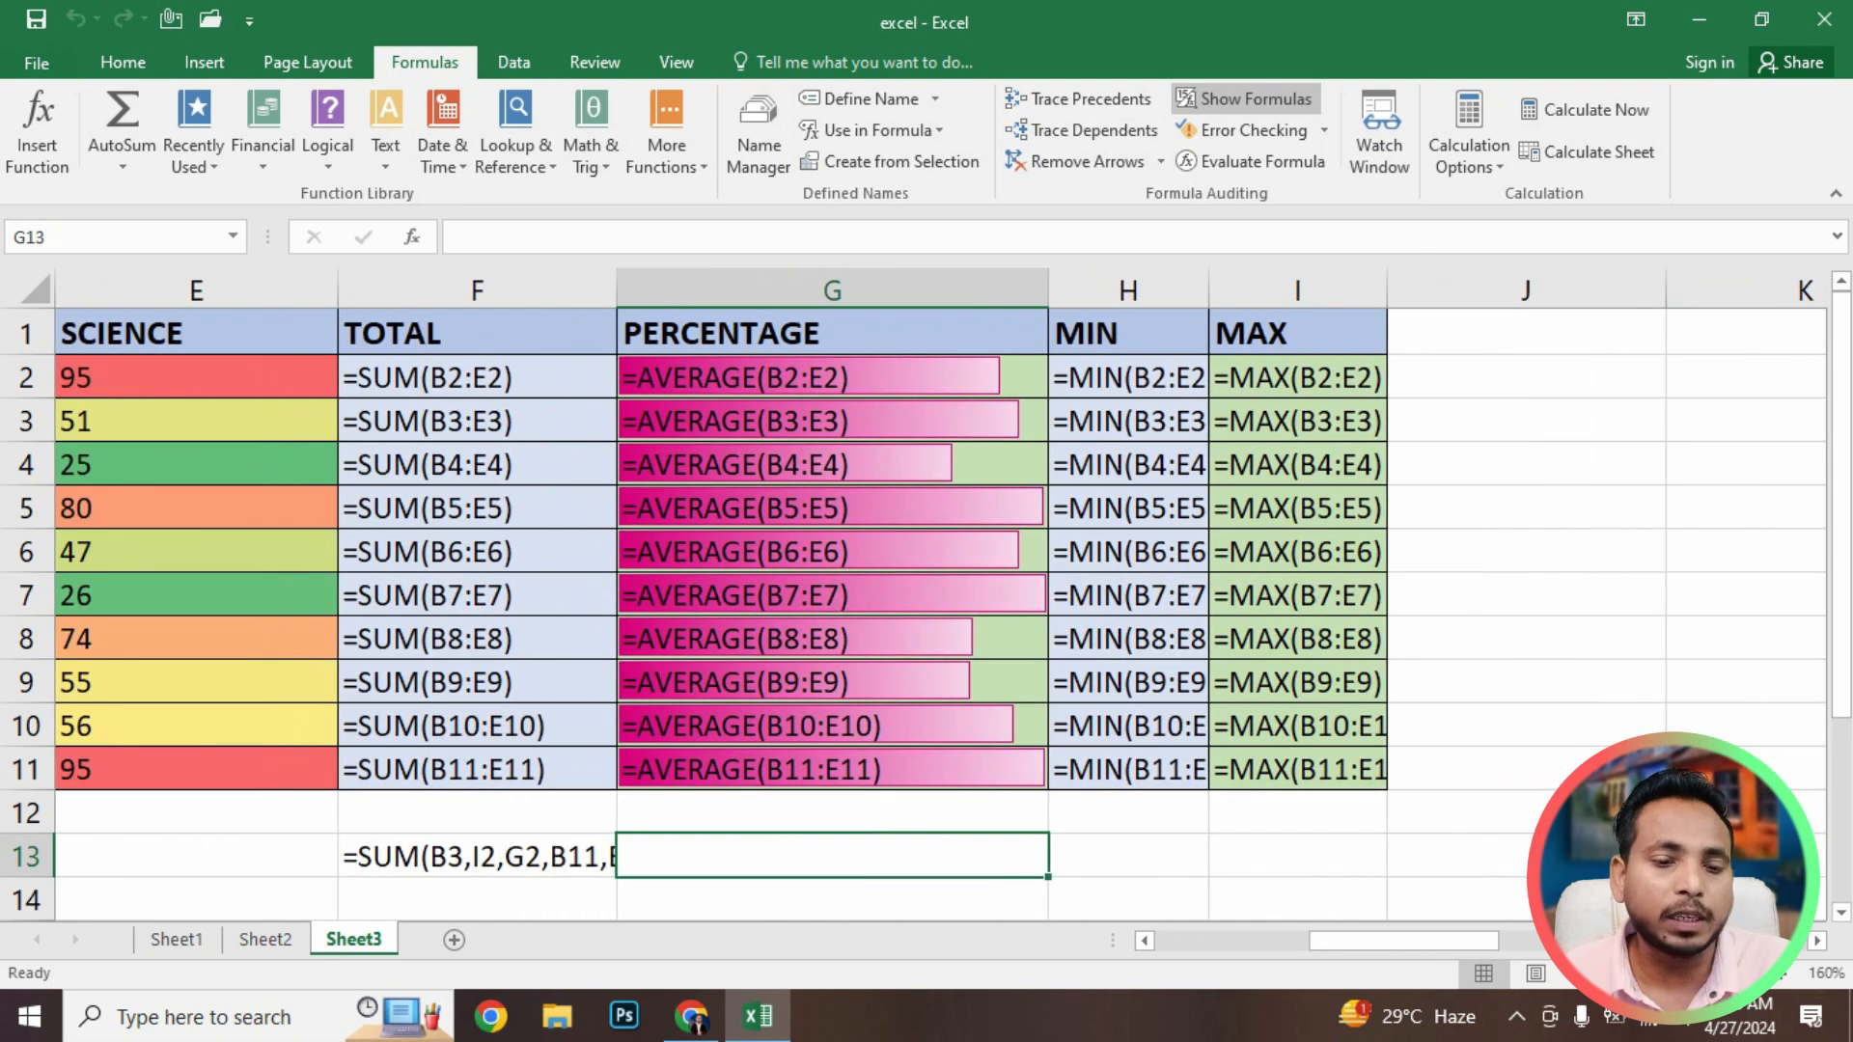
pyautogui.click(477, 378)
pyautogui.click(477, 466)
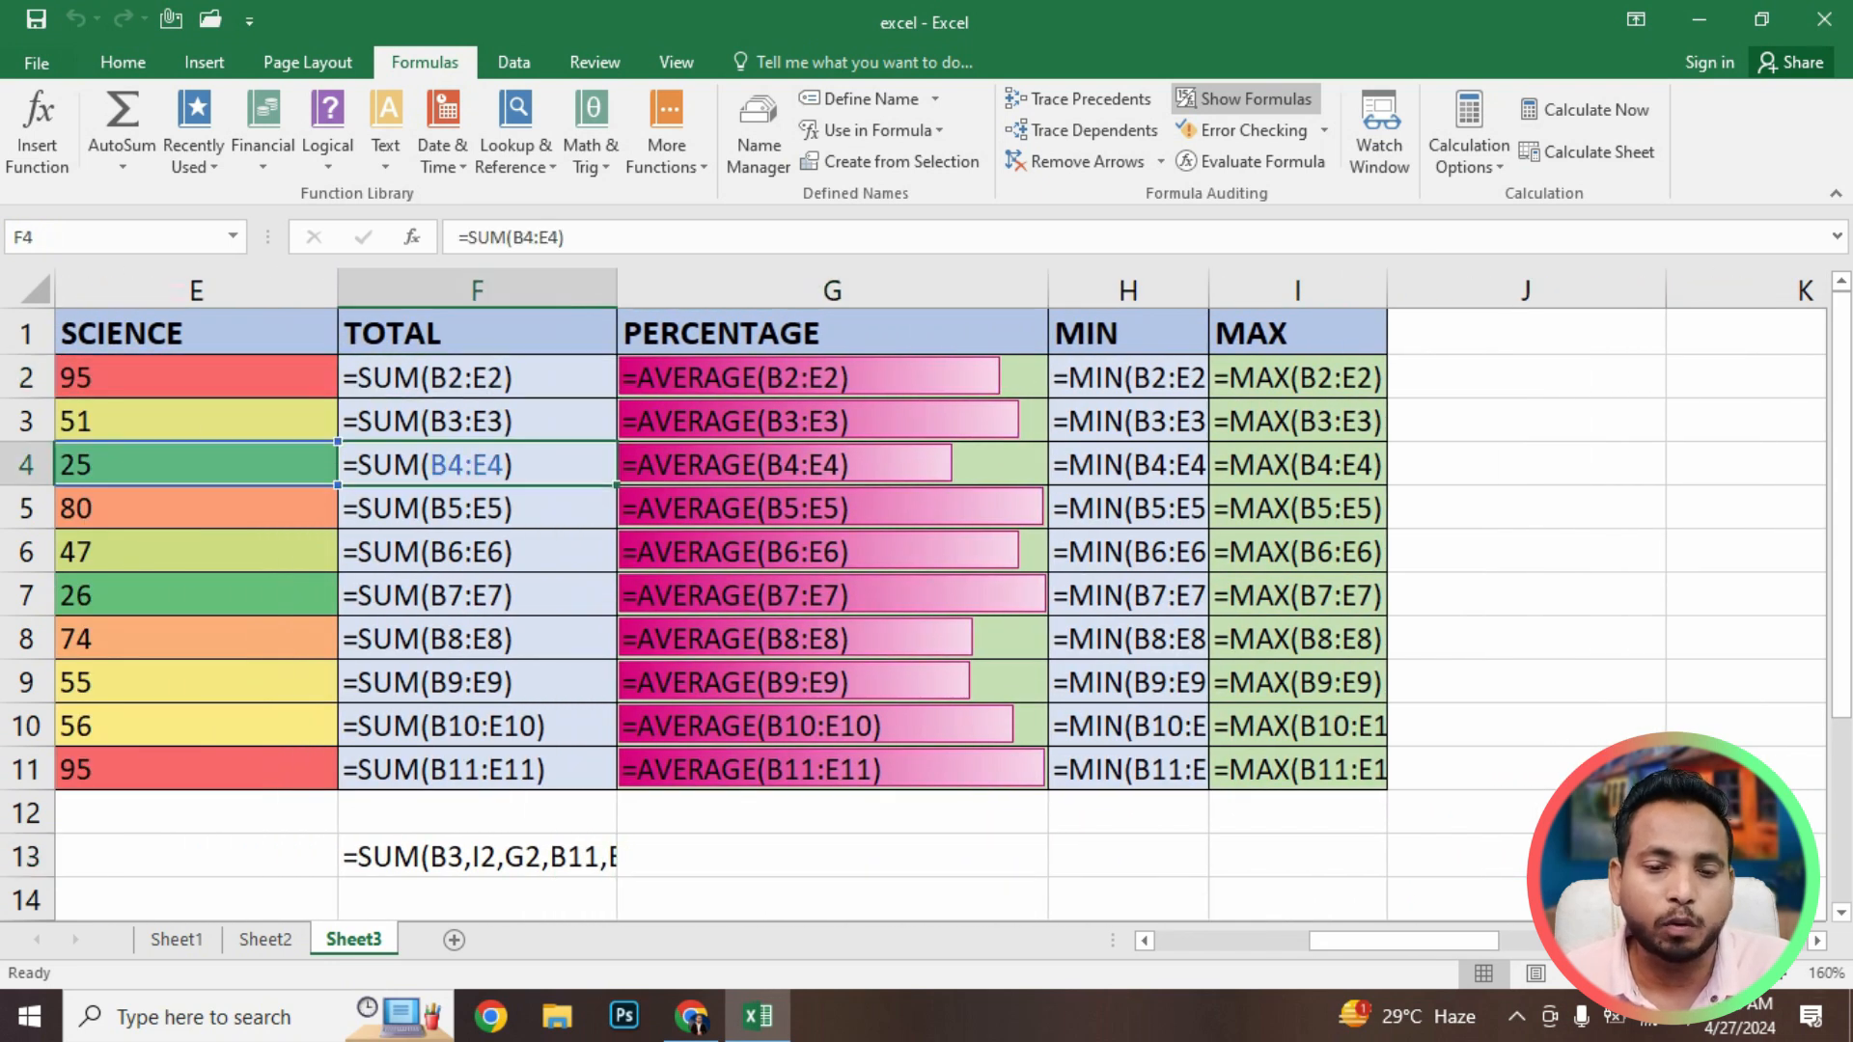
pyautogui.click(477, 508)
# Examine the formulas in the PERCENTAGE, MIN and MAX columns and in cell F13
pyautogui.click(832, 377)
pyautogui.click(832, 465)
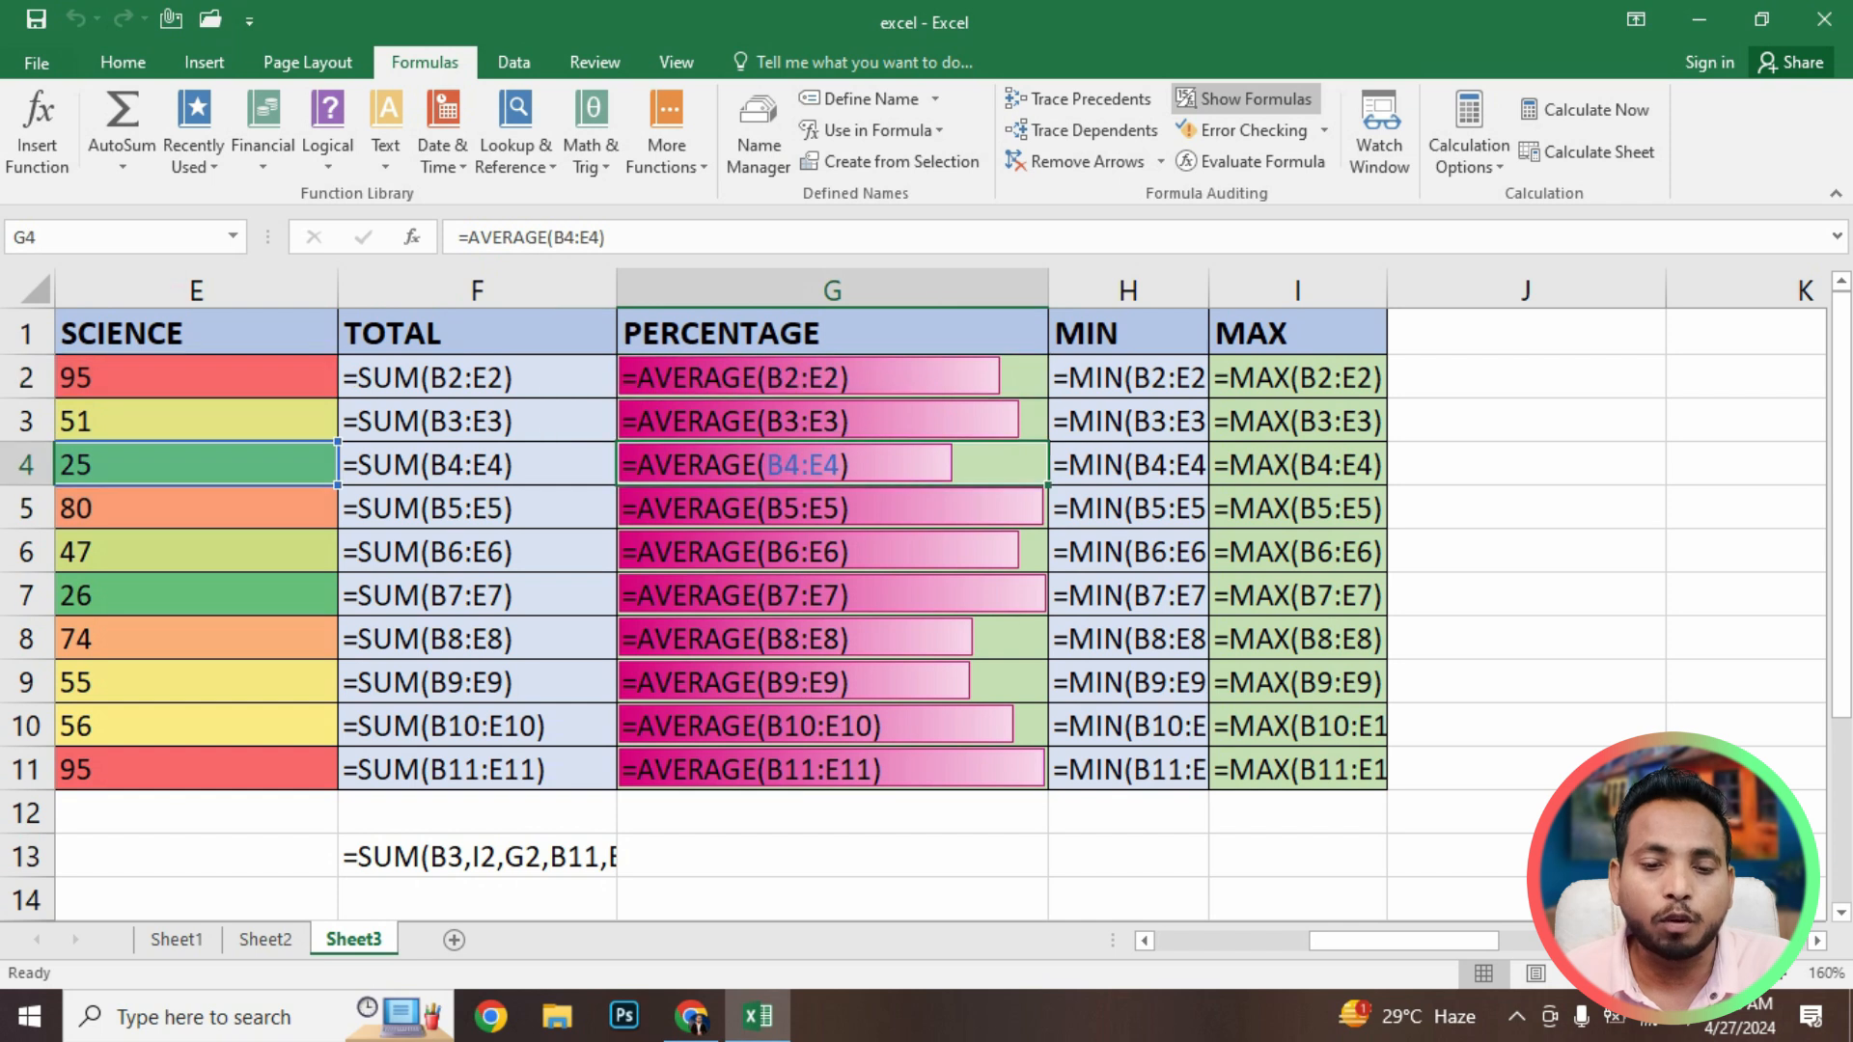
pyautogui.click(832, 509)
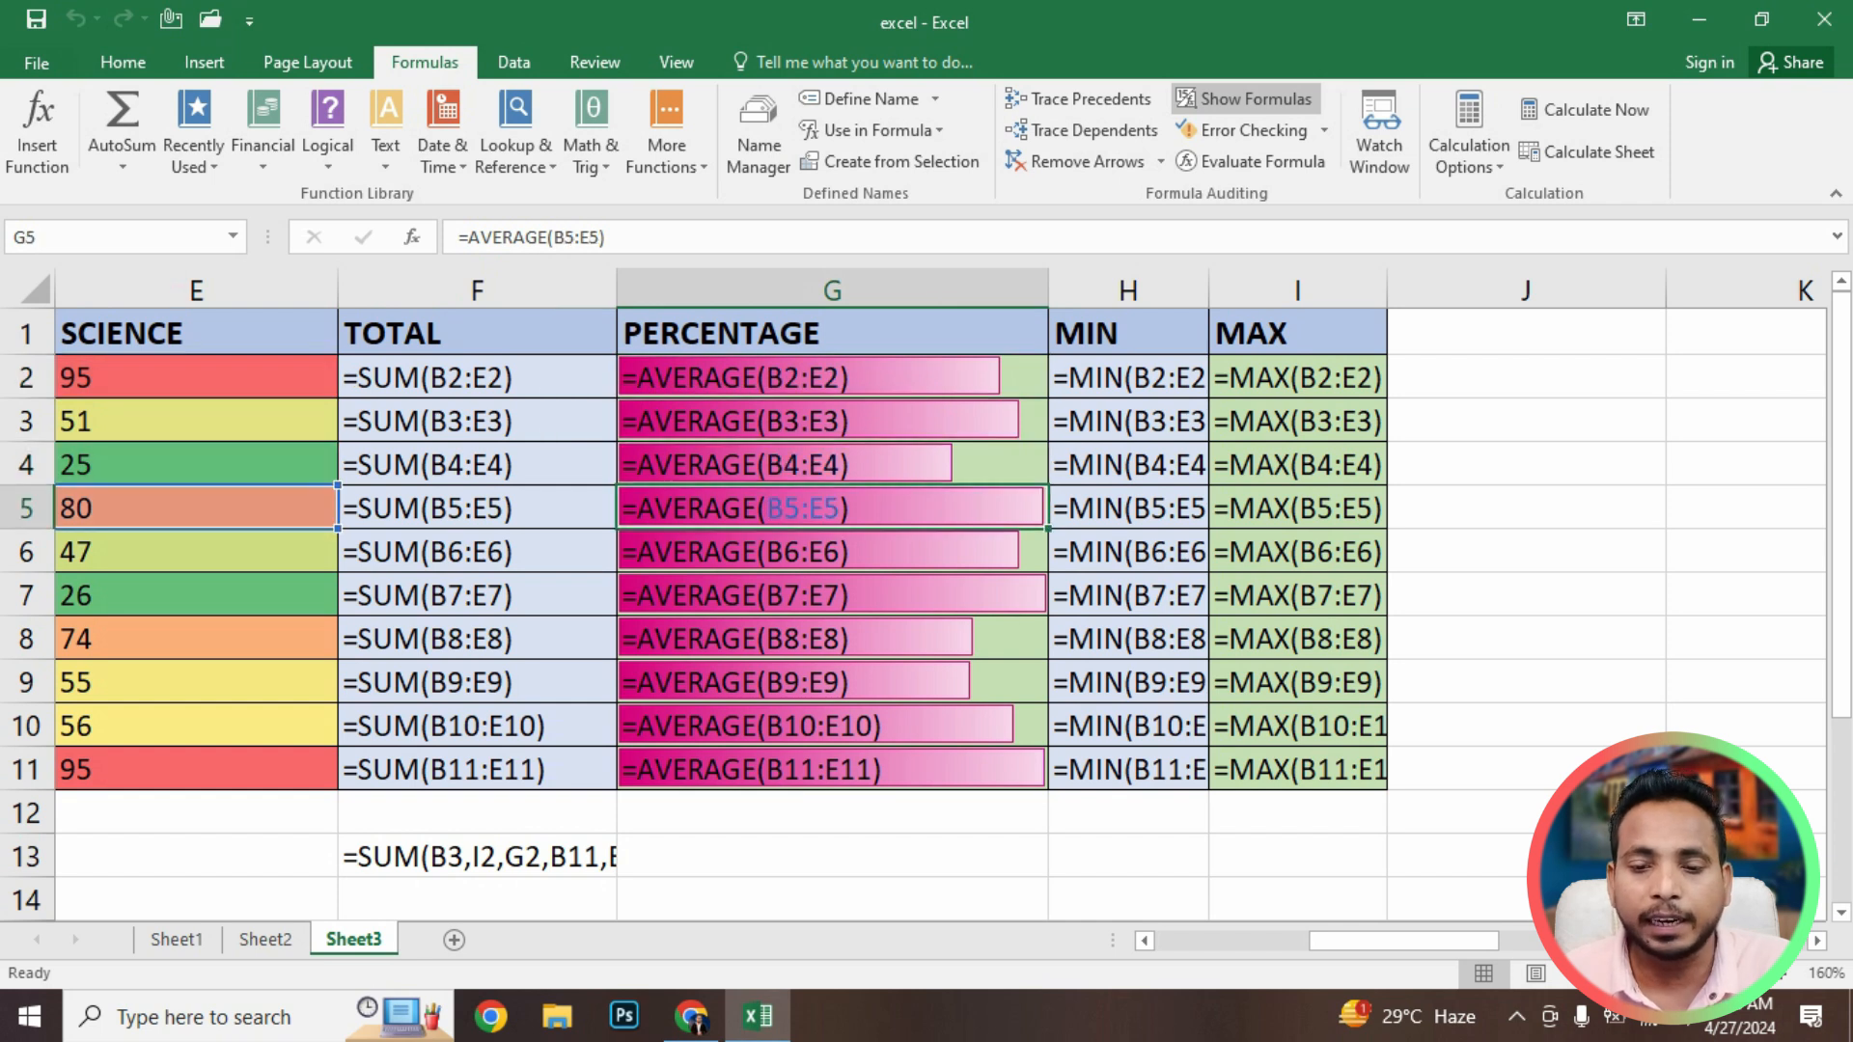
pyautogui.click(1128, 378)
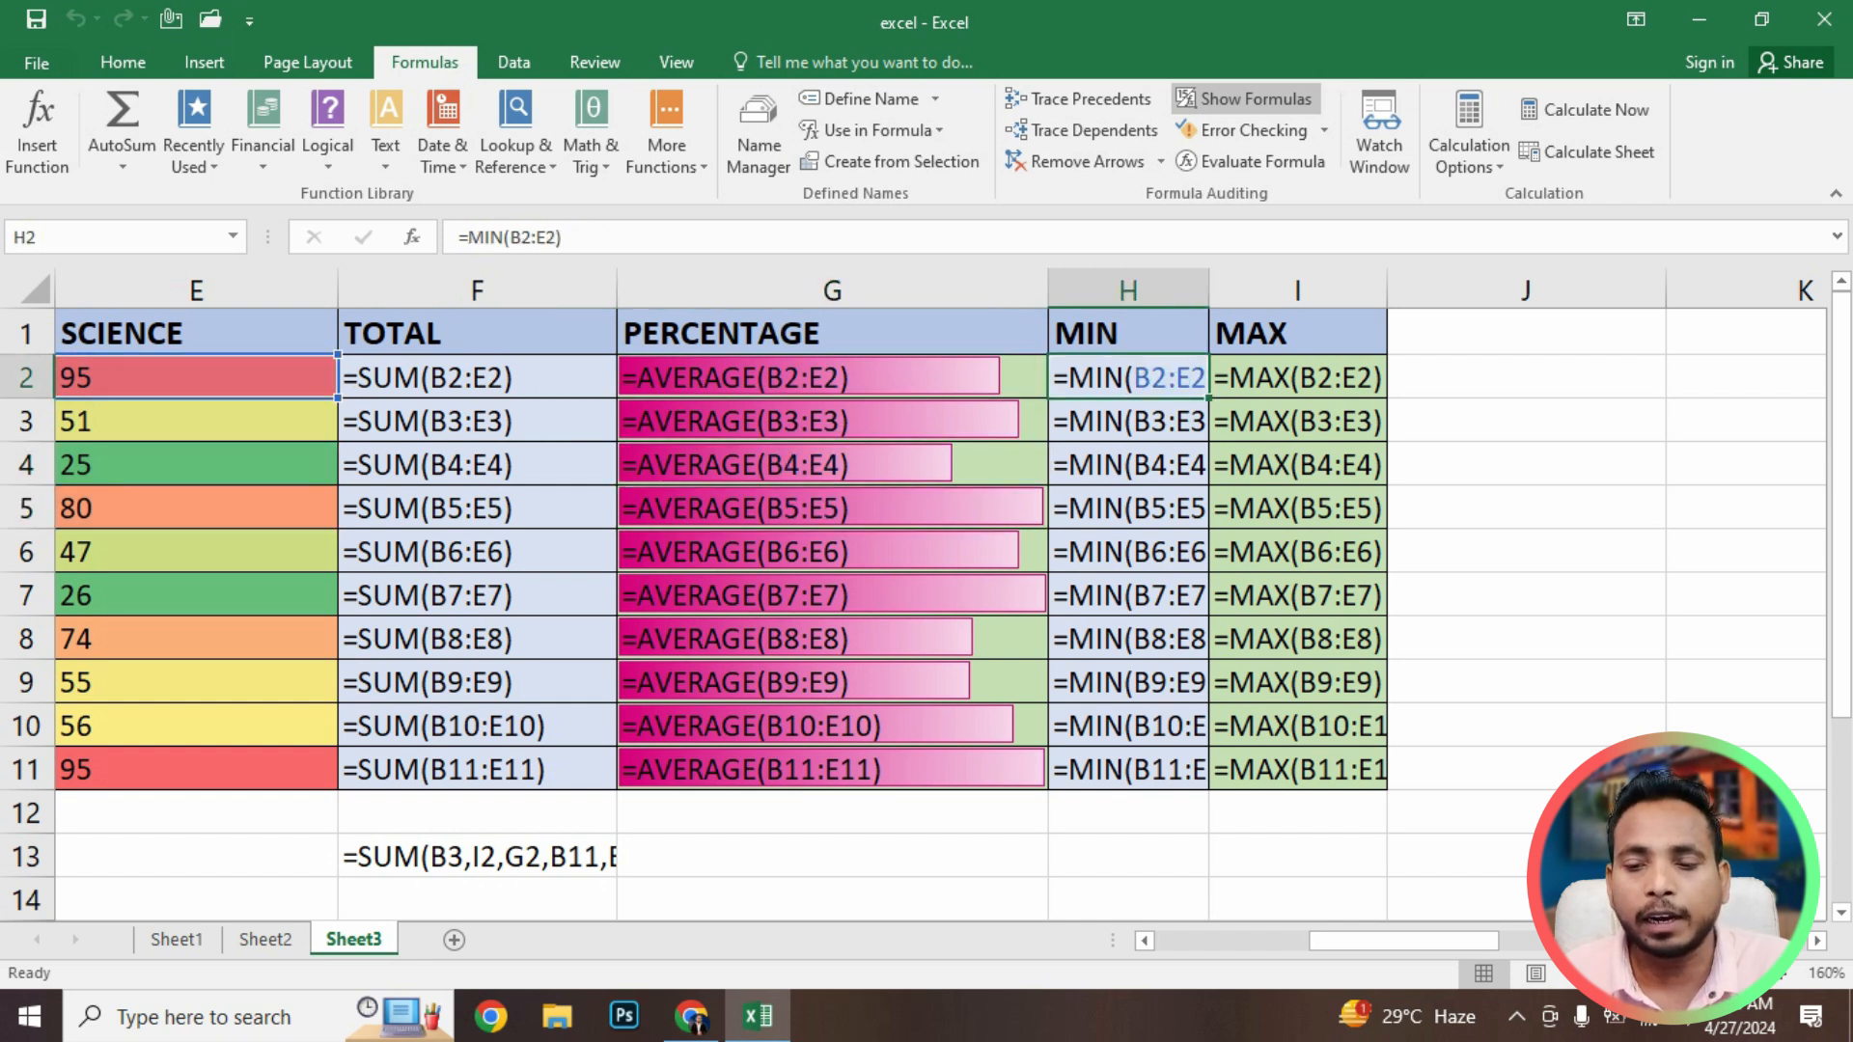
pyautogui.click(1128, 552)
pyautogui.click(1298, 377)
pyautogui.click(1298, 509)
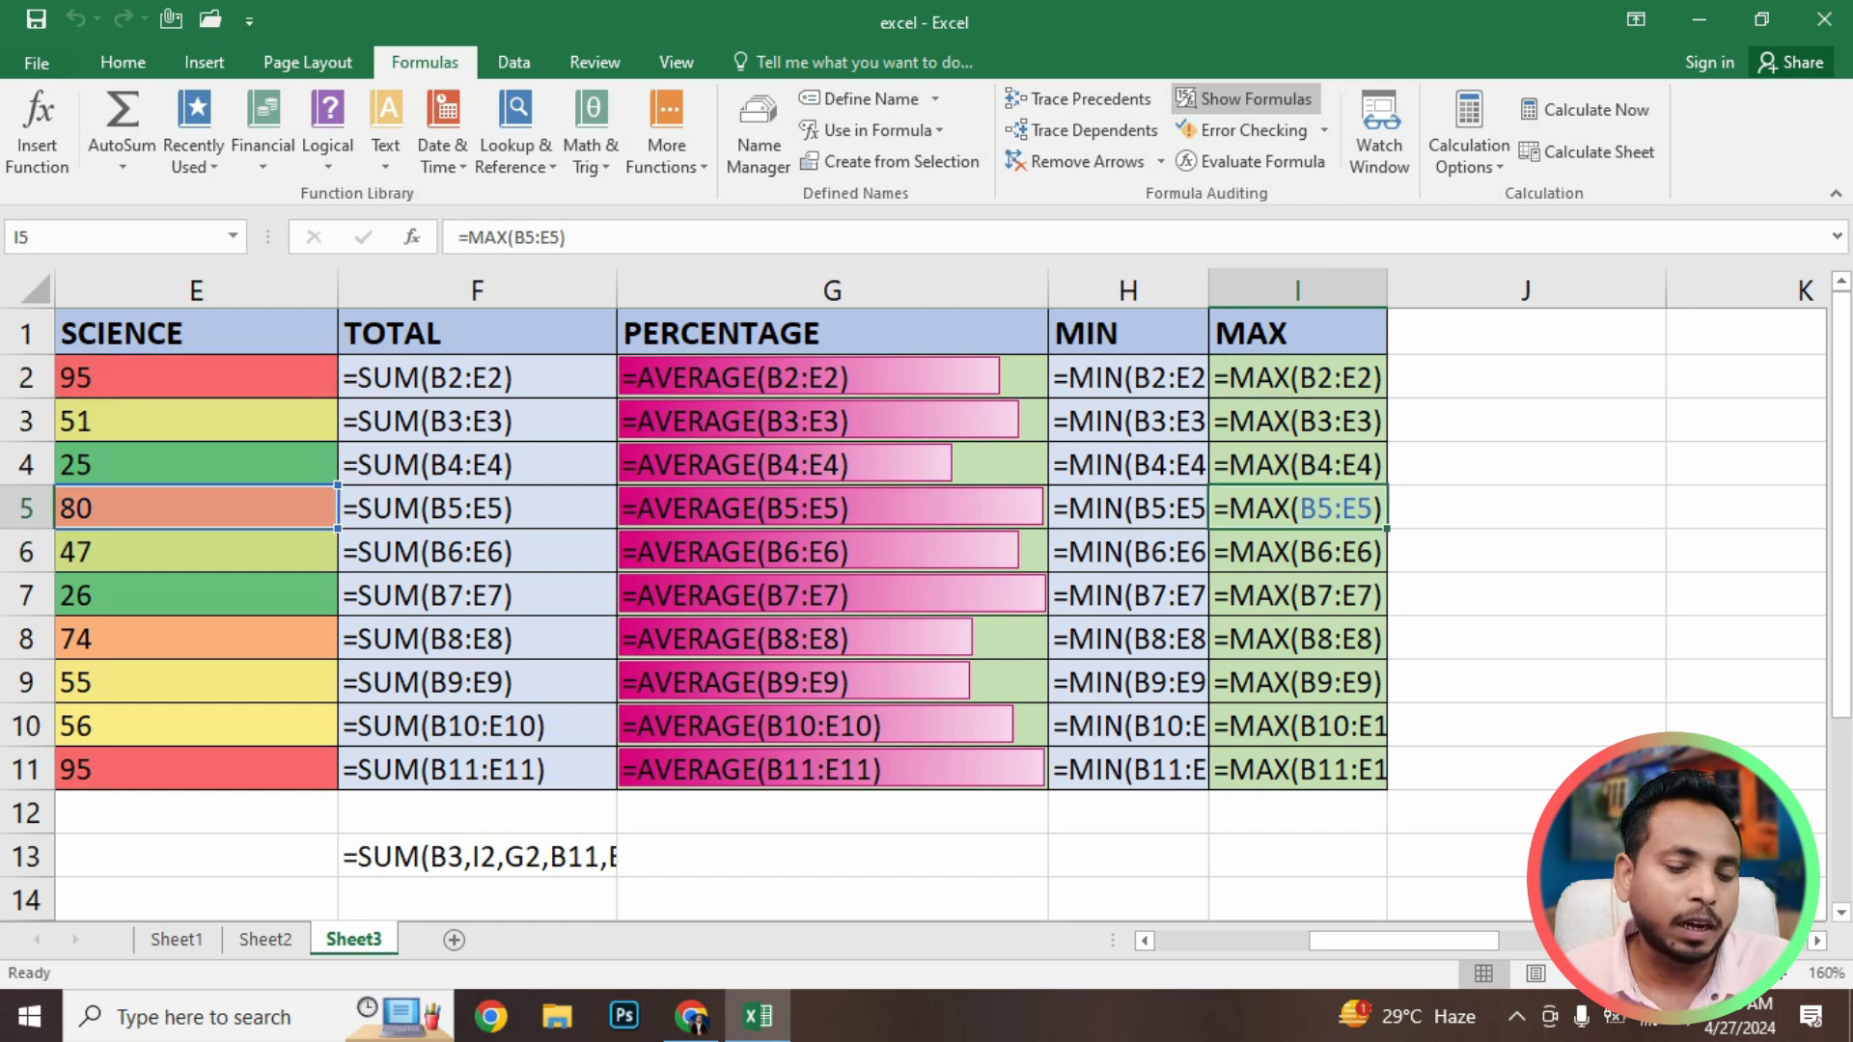
pyautogui.click(477, 857)
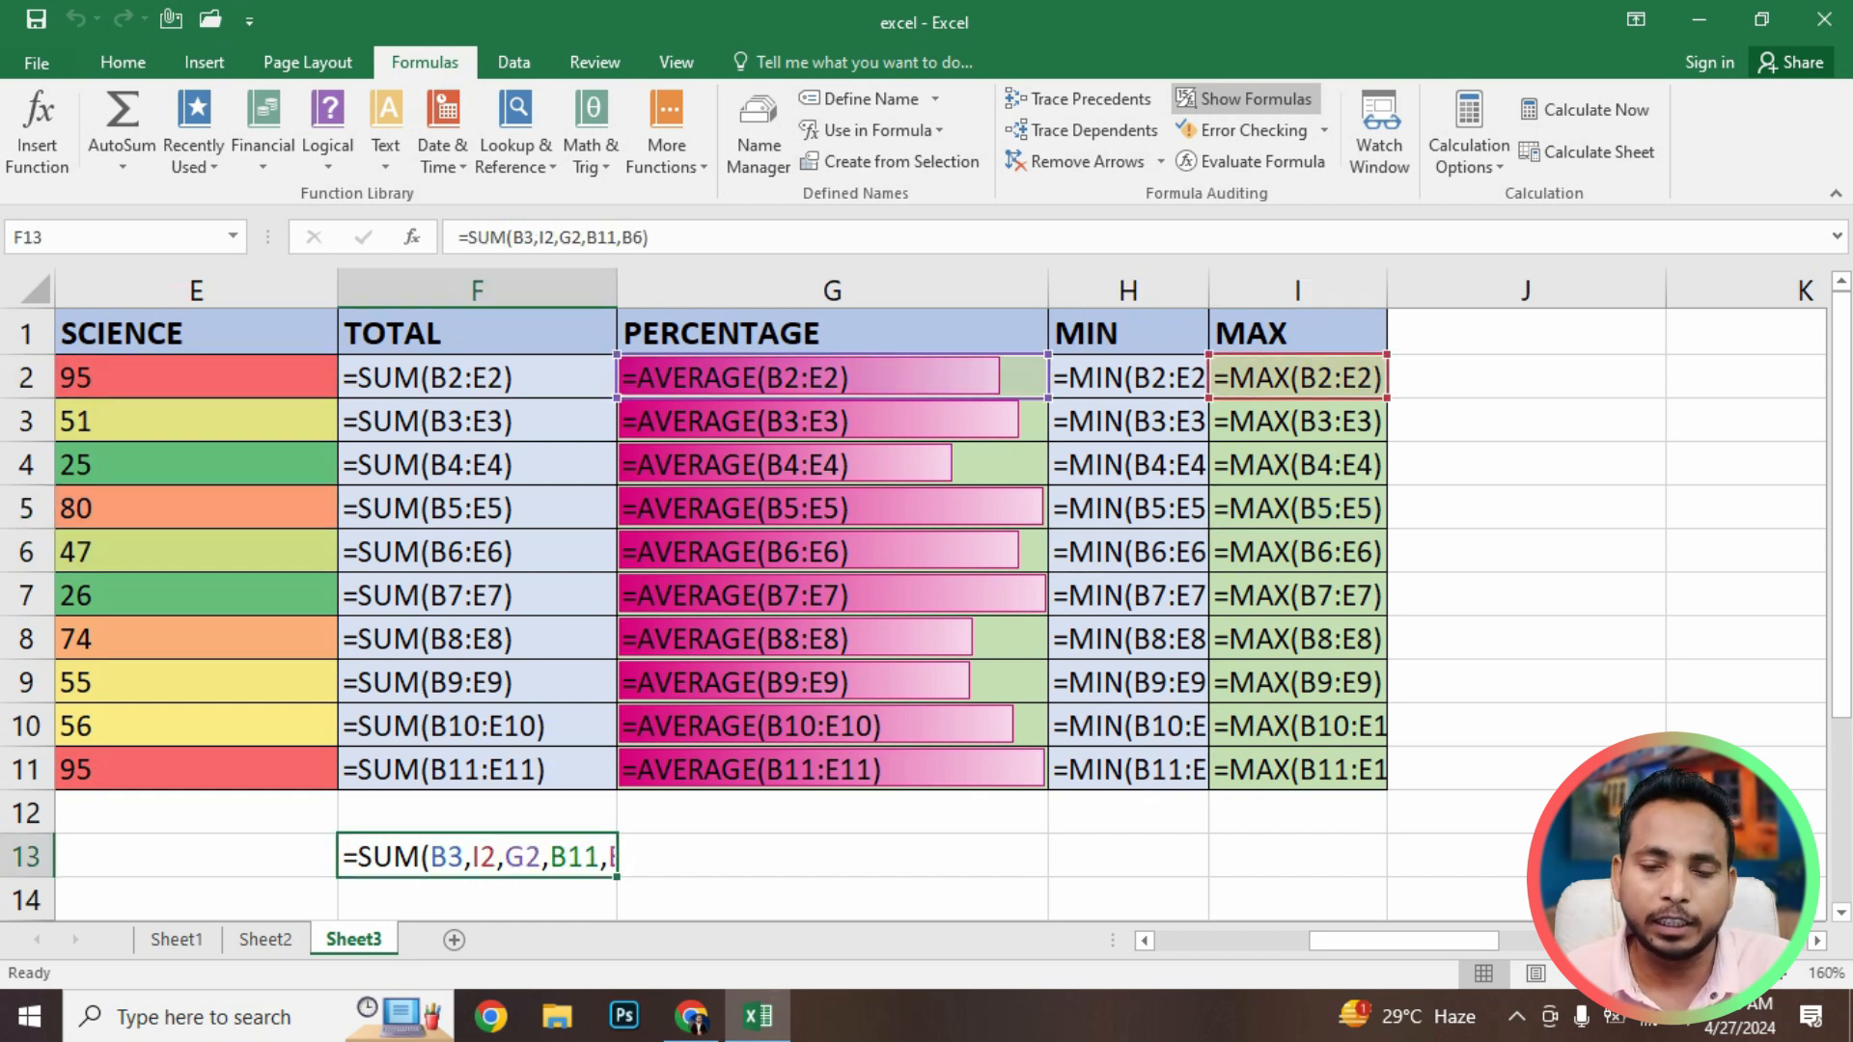
# Turn off the formula display so the cells show their values, and return to the first columns of the table
pyautogui.click(477, 465)
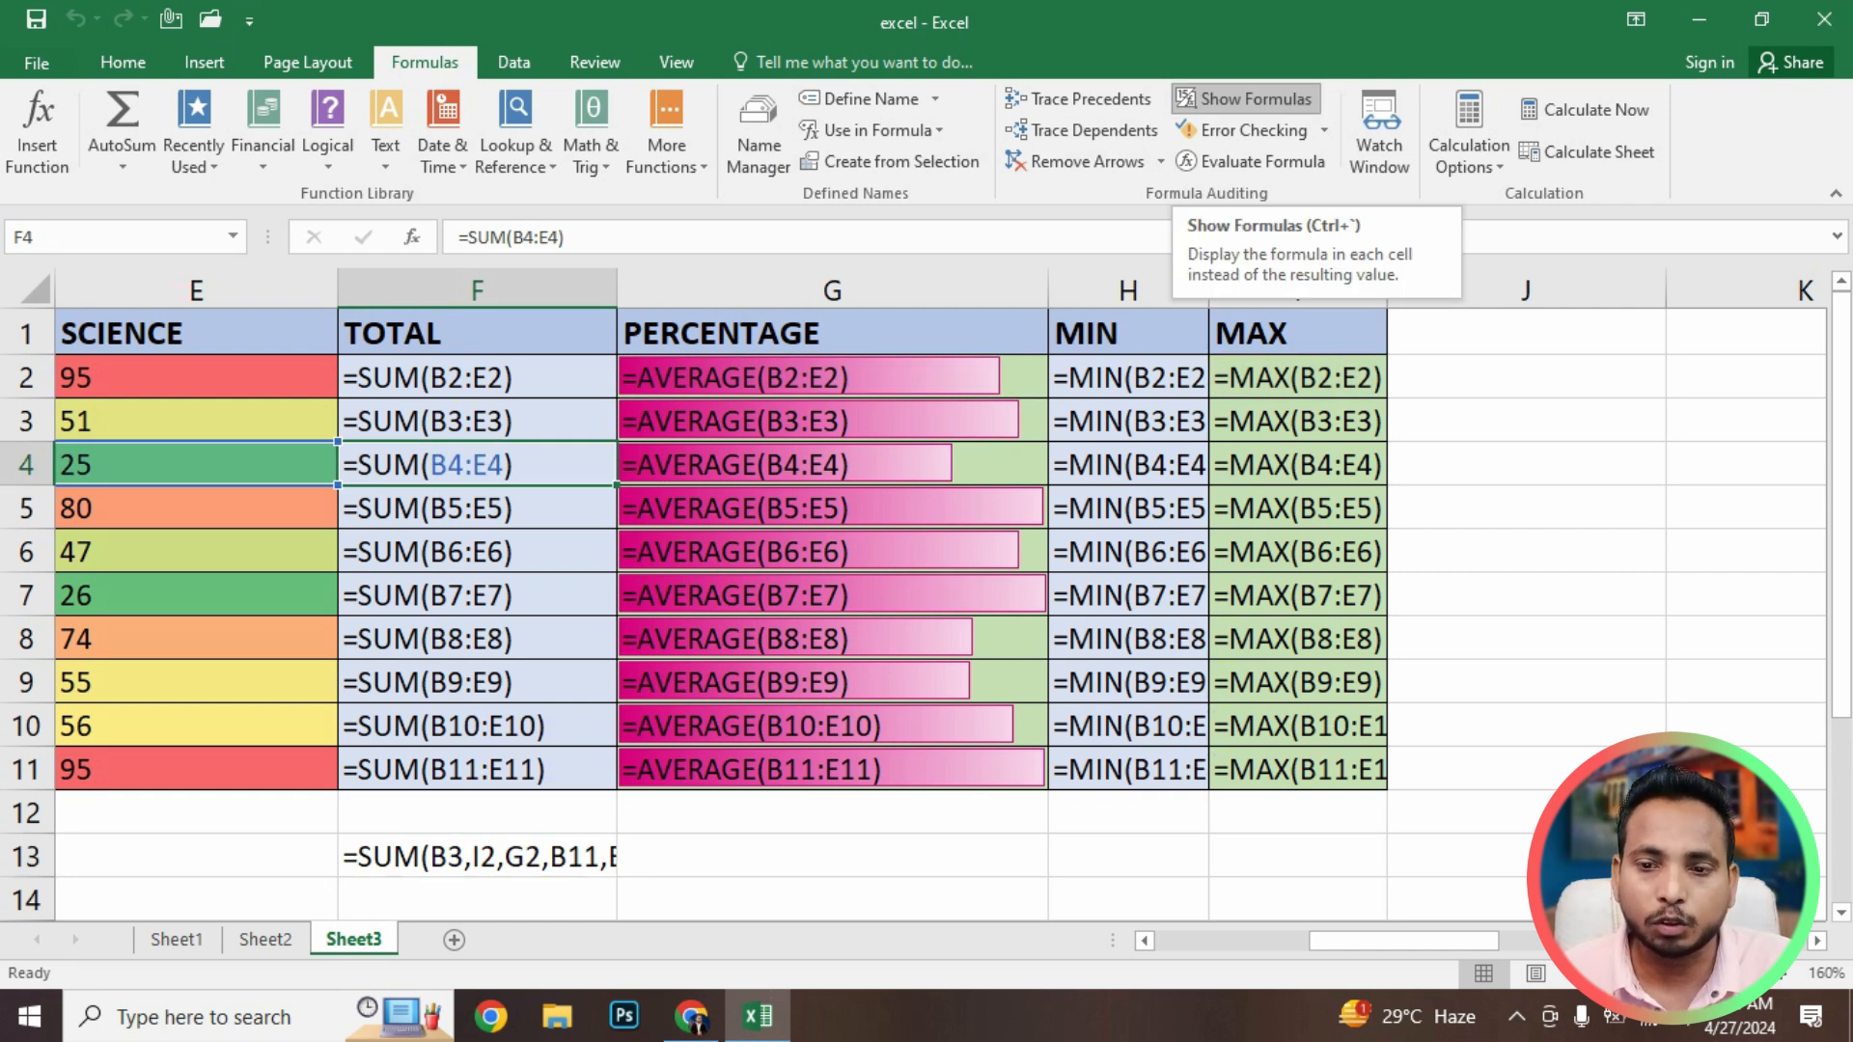
pyautogui.click(1245, 100)
pyautogui.moveTo(1400, 941); pyautogui.dragTo(1245, 941)
pyautogui.click(532, 508)
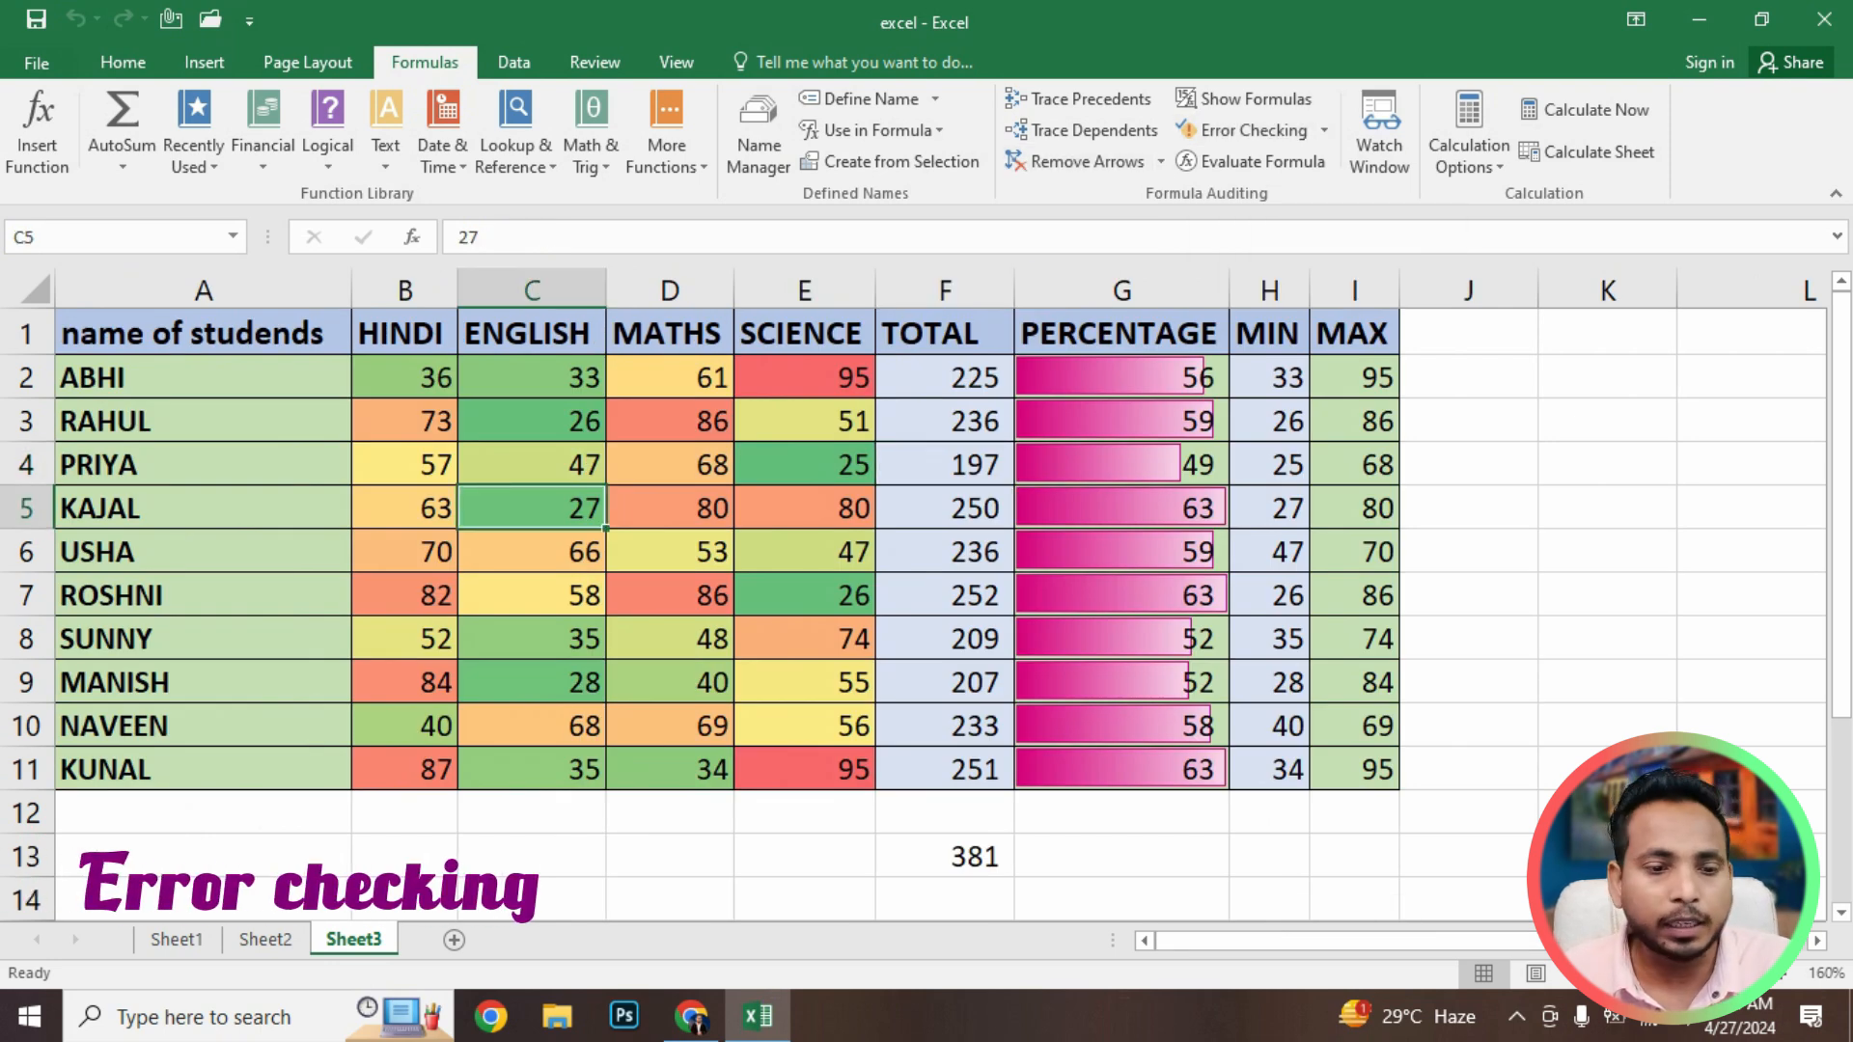
# Copy the whole marks table A1:I11 and add a new worksheet
pyautogui.moveTo(193, 333); pyautogui.dragTo(1380, 772)
pyautogui.hotkey('ctrl', 'c')
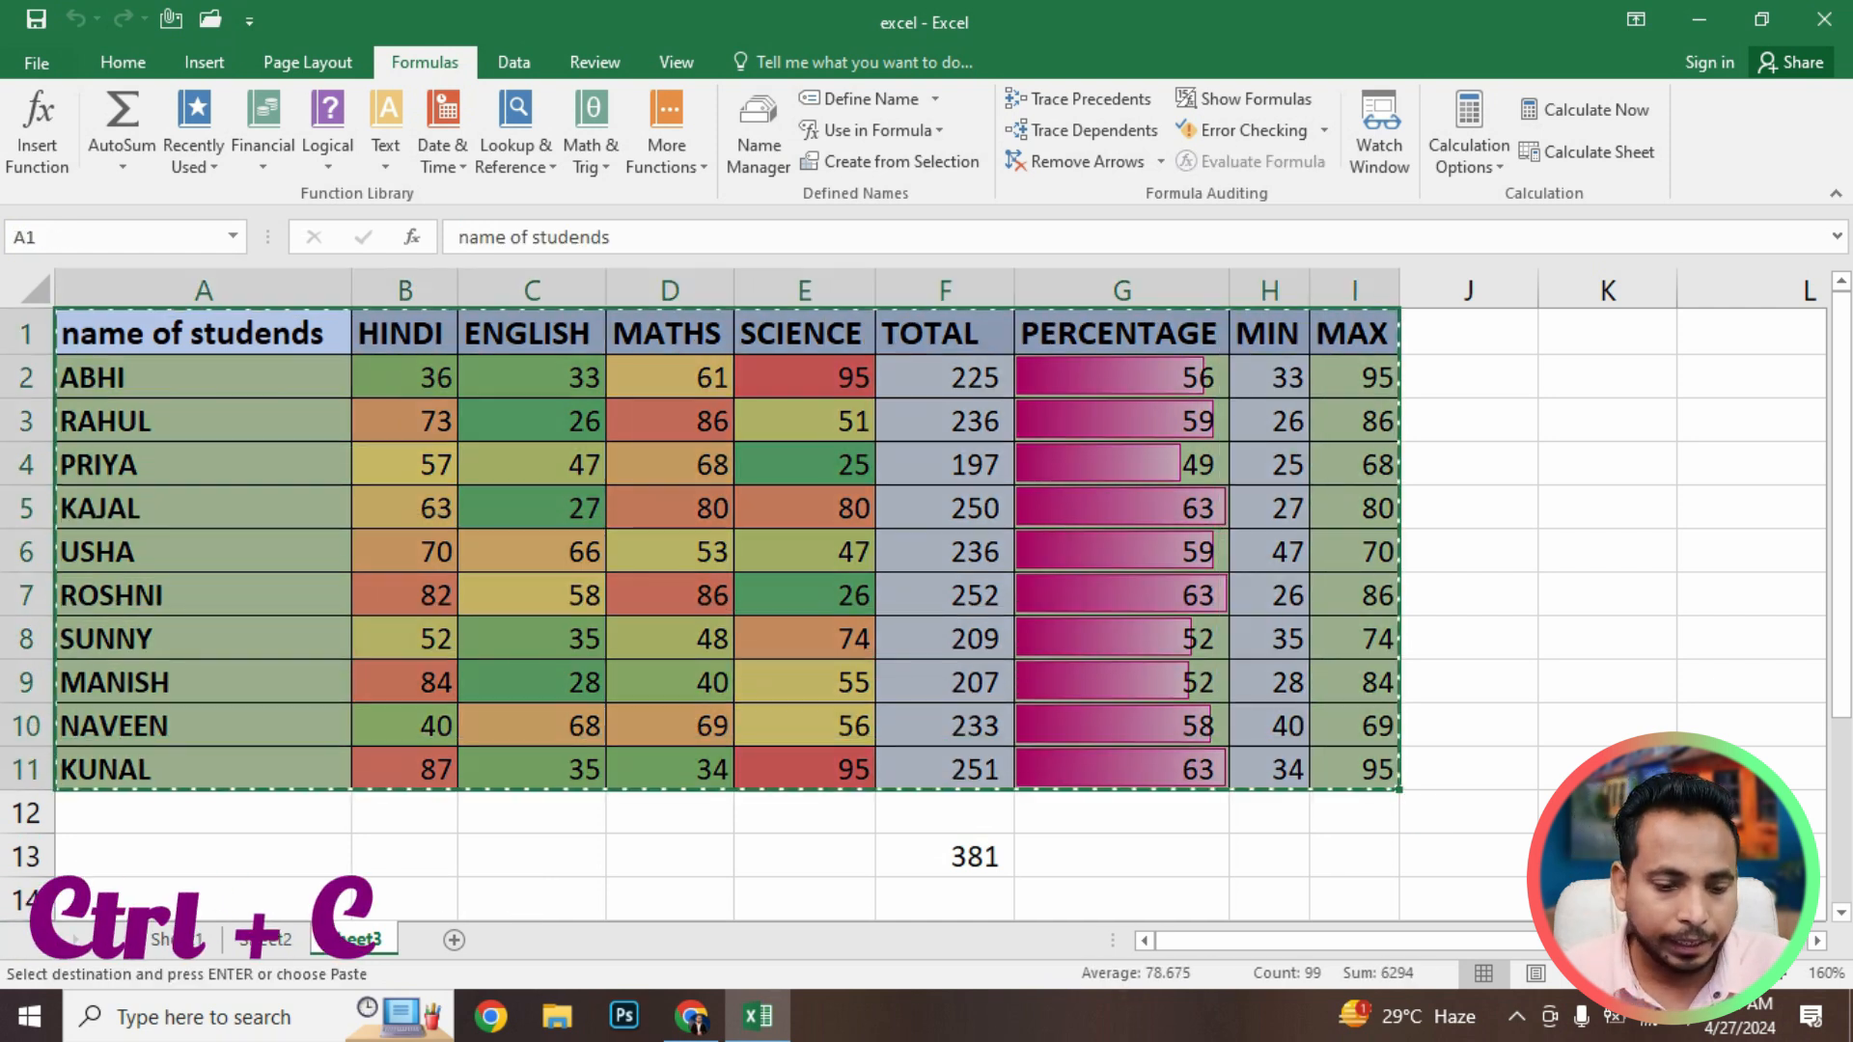
pyautogui.hotkey('shift', 'F11')
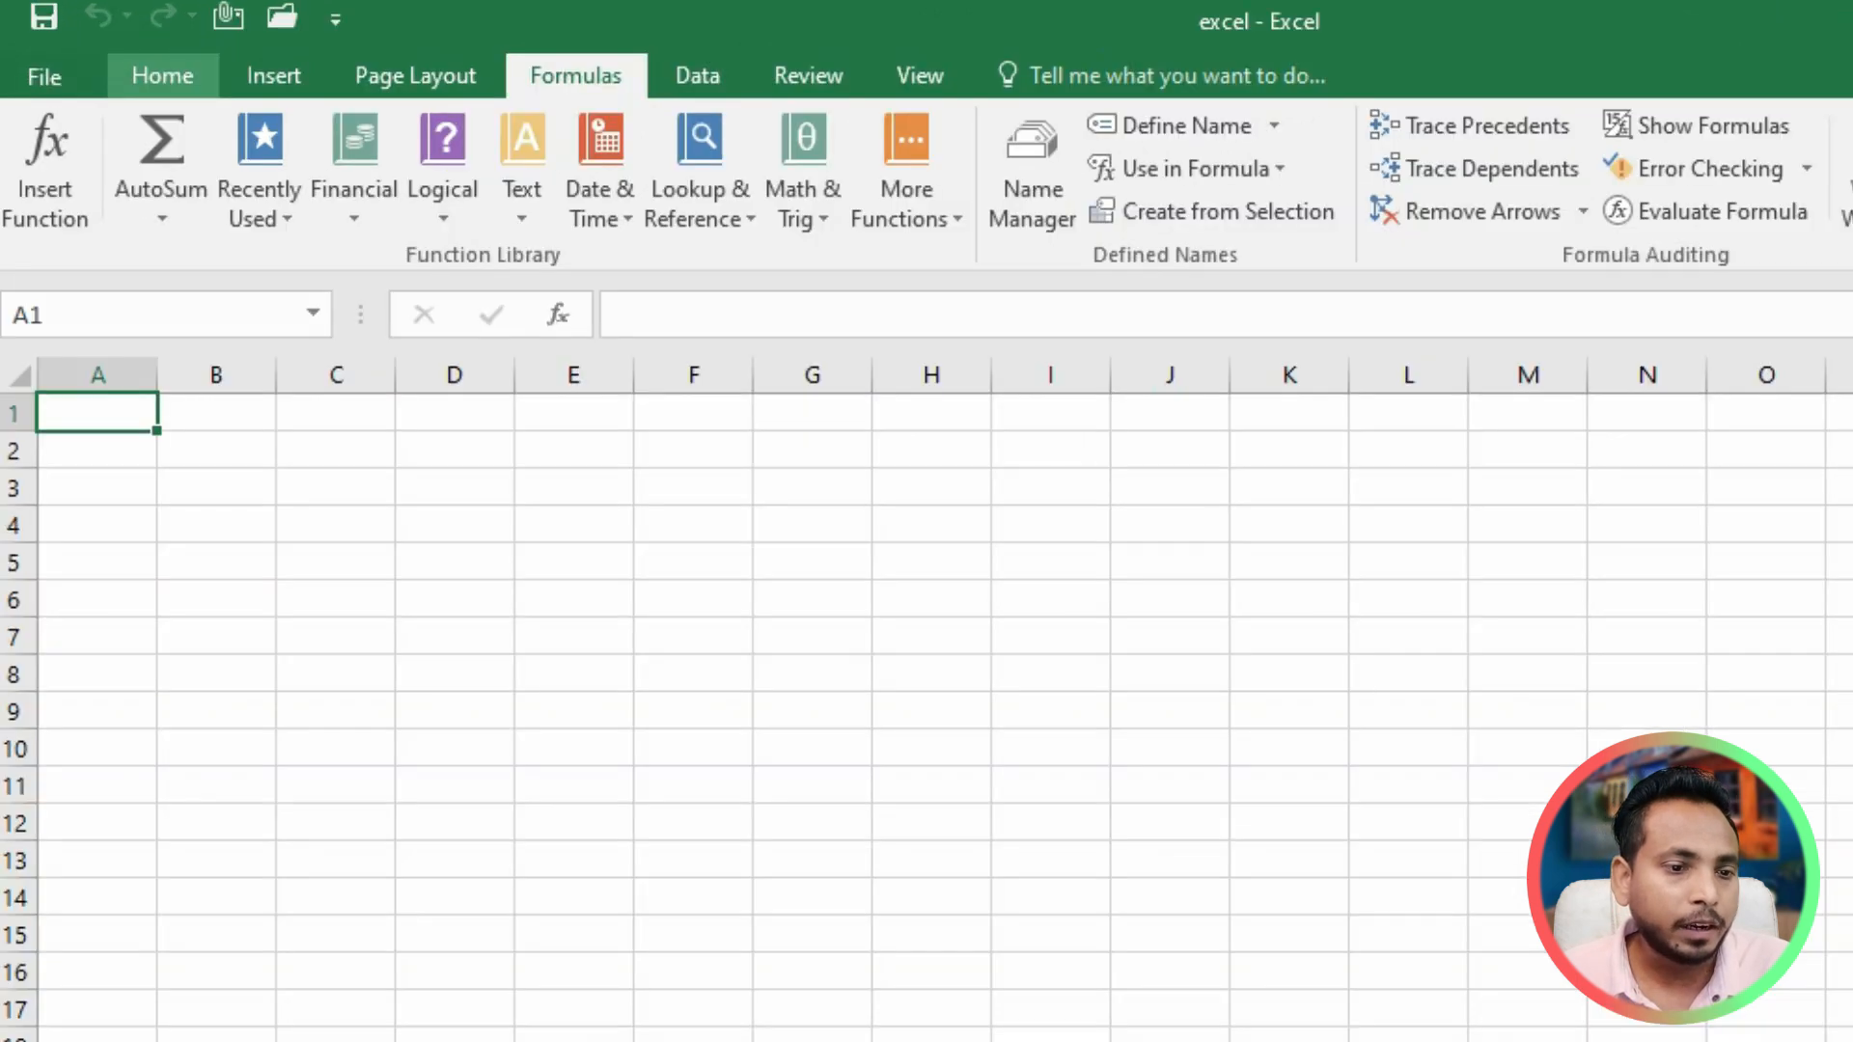
# Paste the copied marks table into the new sheet at A1 as values only, using Paste Special
pyautogui.click(162, 75)
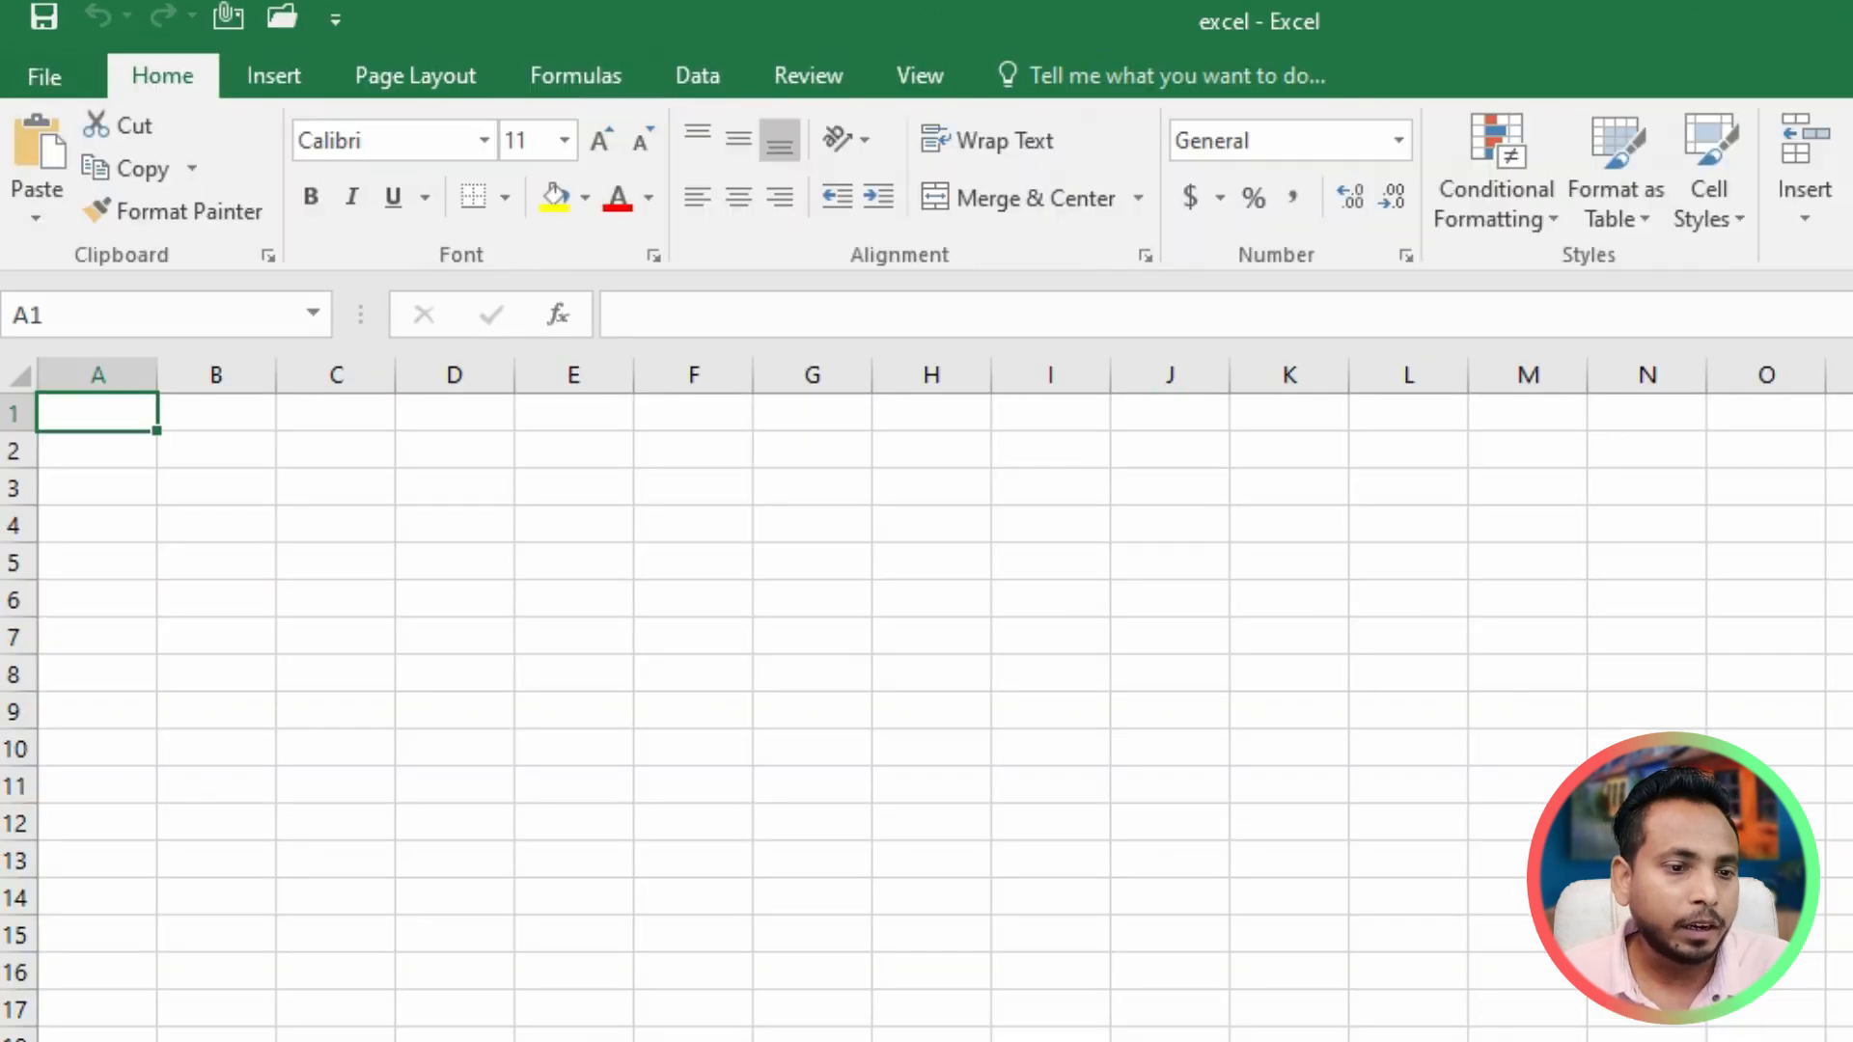
pyautogui.click(33, 207)
pyautogui.click(144, 604)
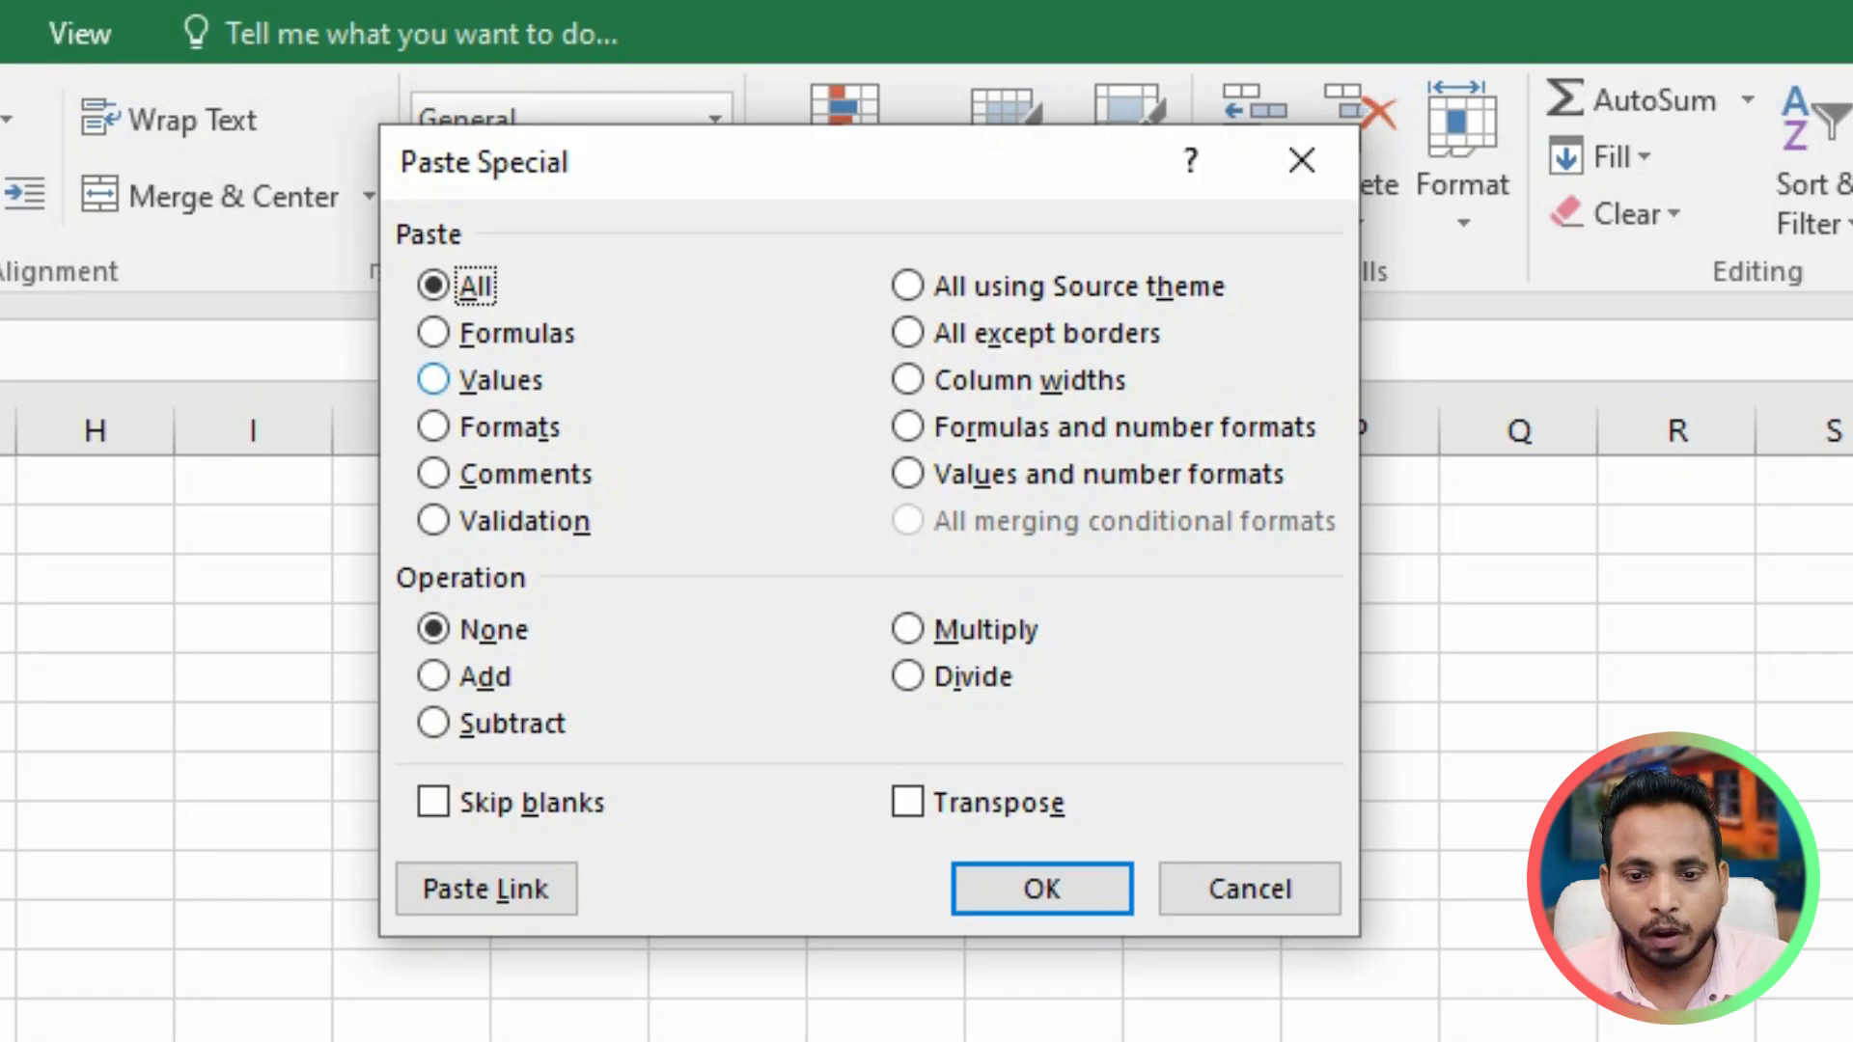
pyautogui.click(463, 379)
pyautogui.click(1041, 889)
pyautogui.click(771, 526)
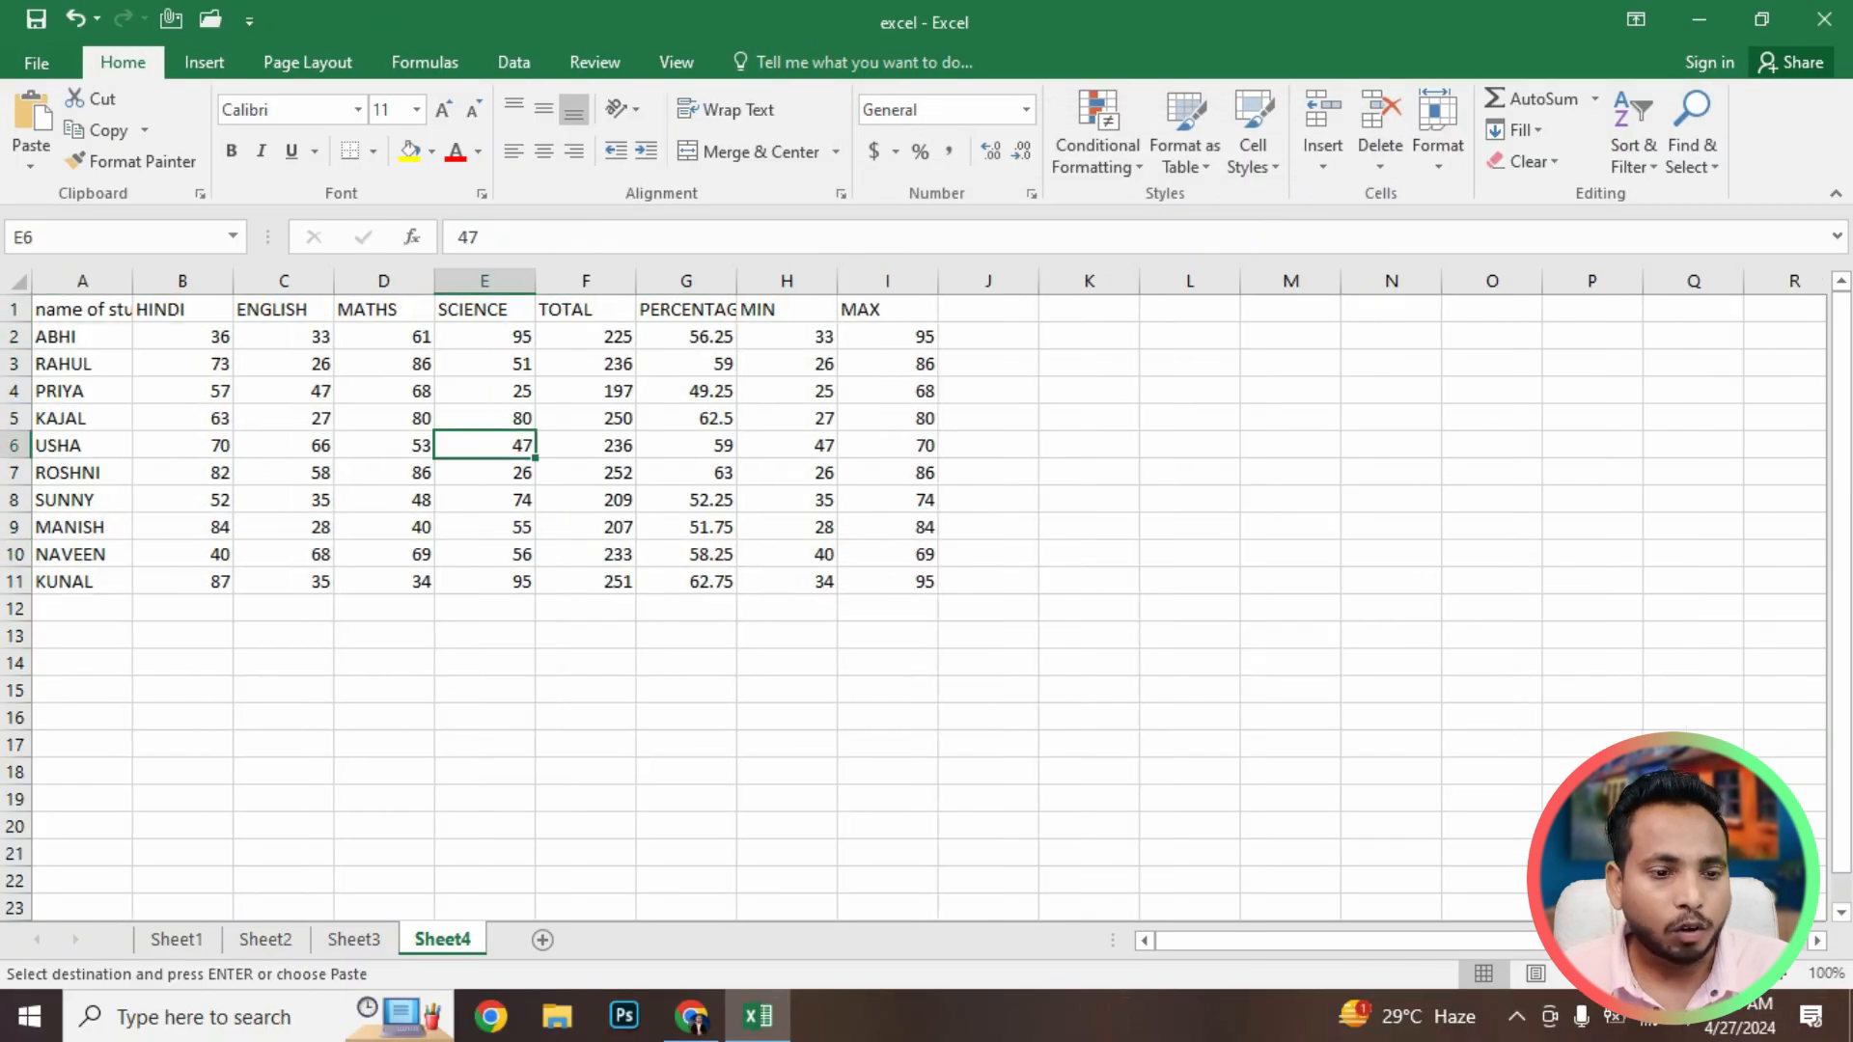
pyautogui.click(887, 473)
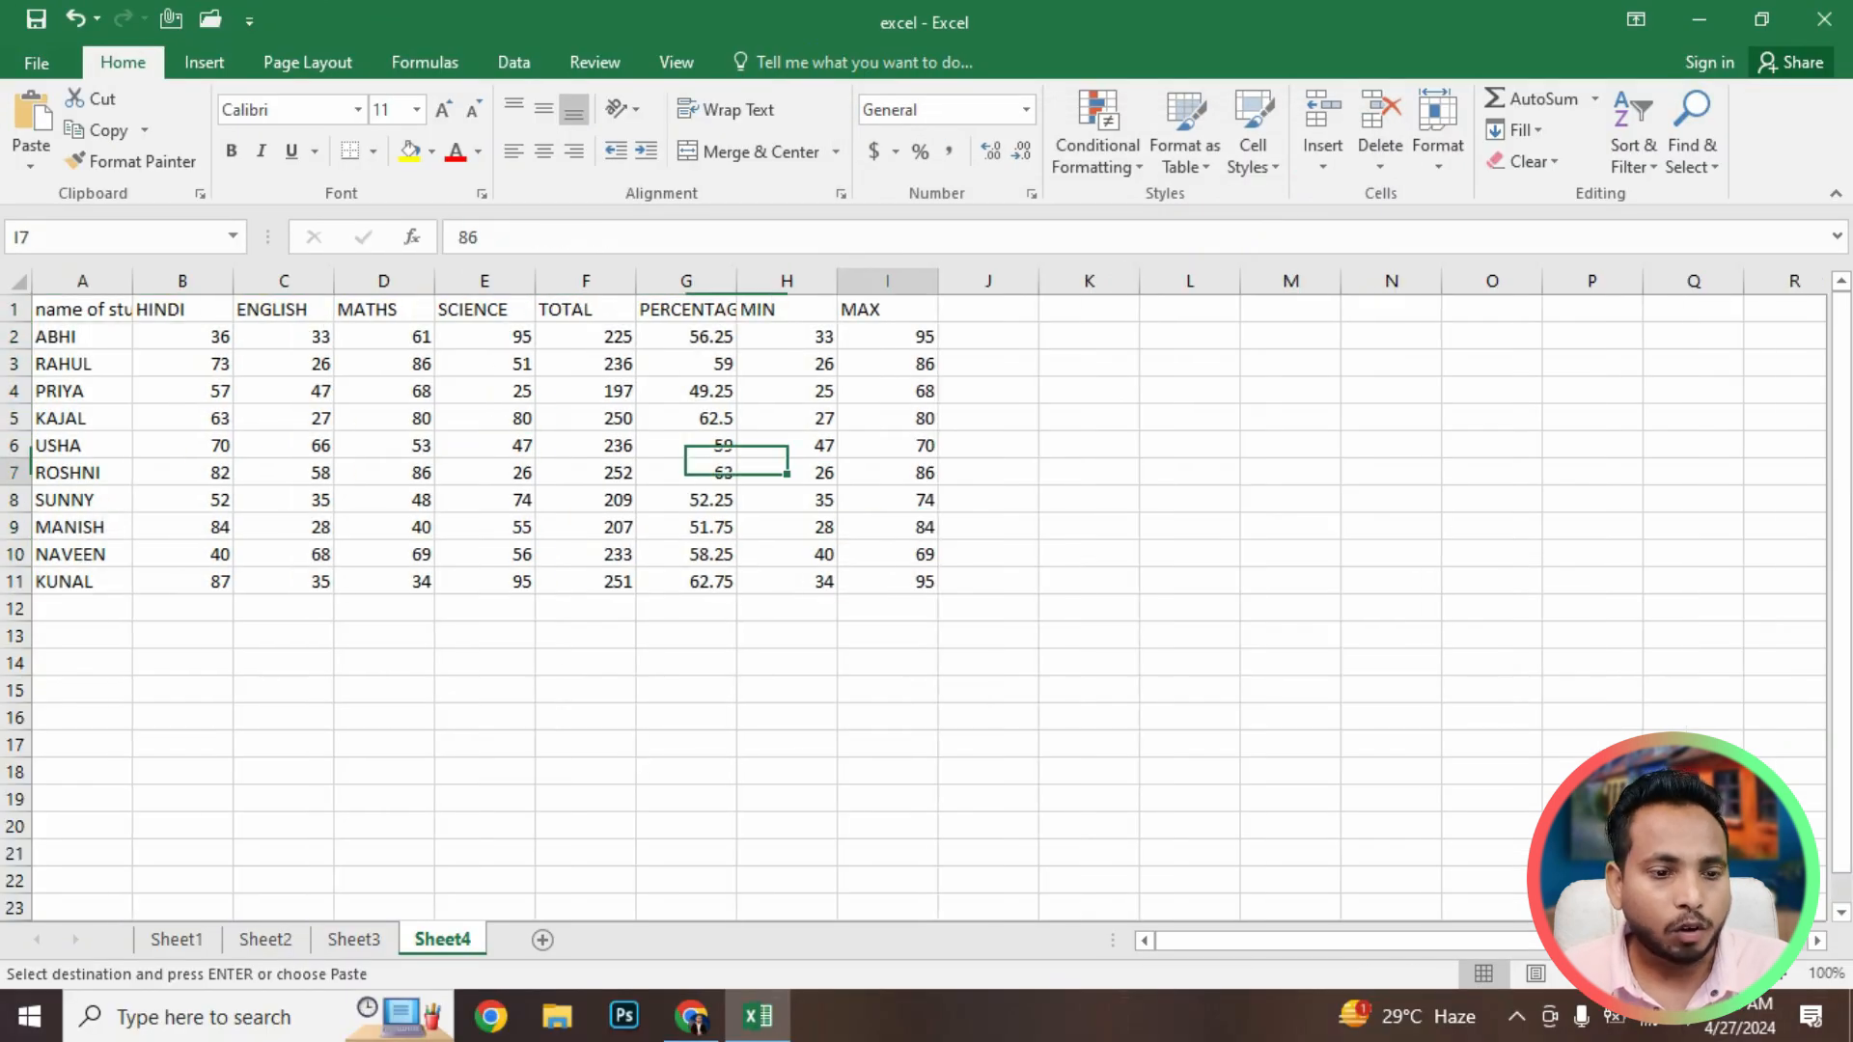
# Widen column A to fit the student names heading and apply all borders to A1:I11
pyautogui.moveTo(132, 281); pyautogui.dragTo(202, 280)
pyautogui.moveTo(145, 310); pyautogui.dragTo(956, 582)
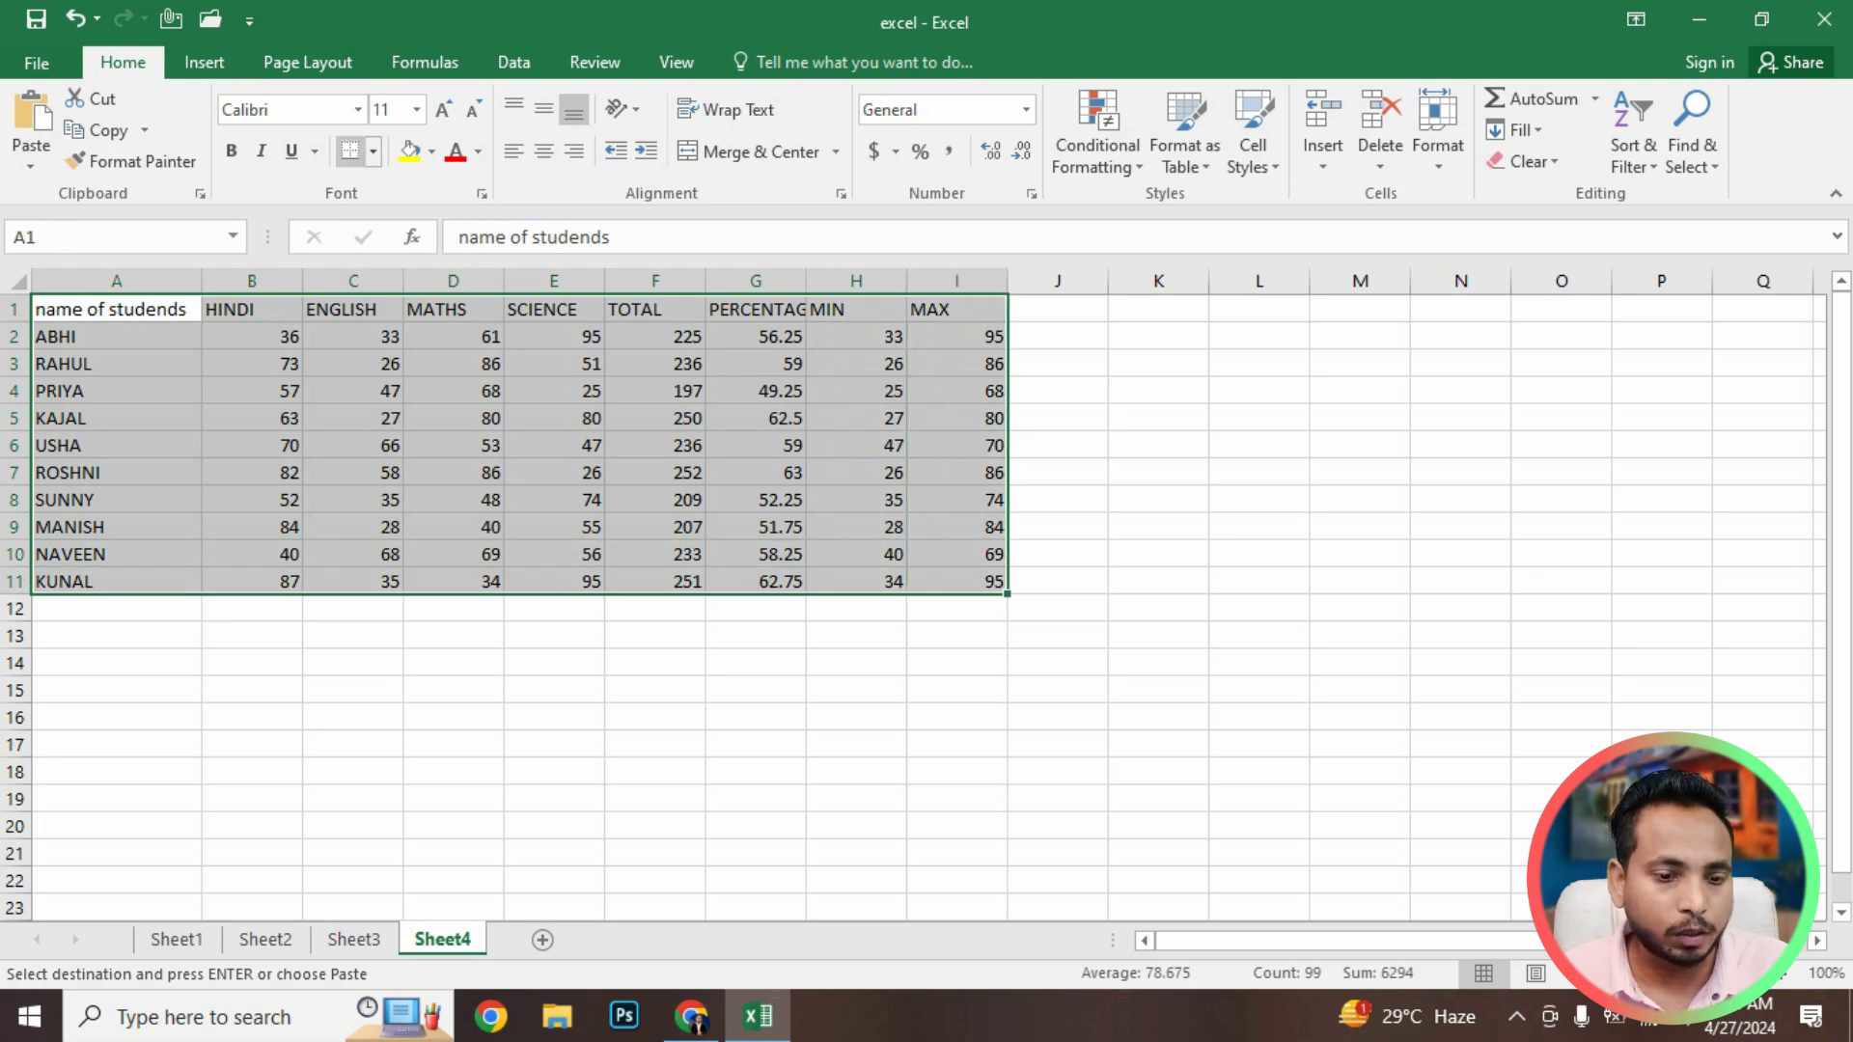
pyautogui.click(374, 151)
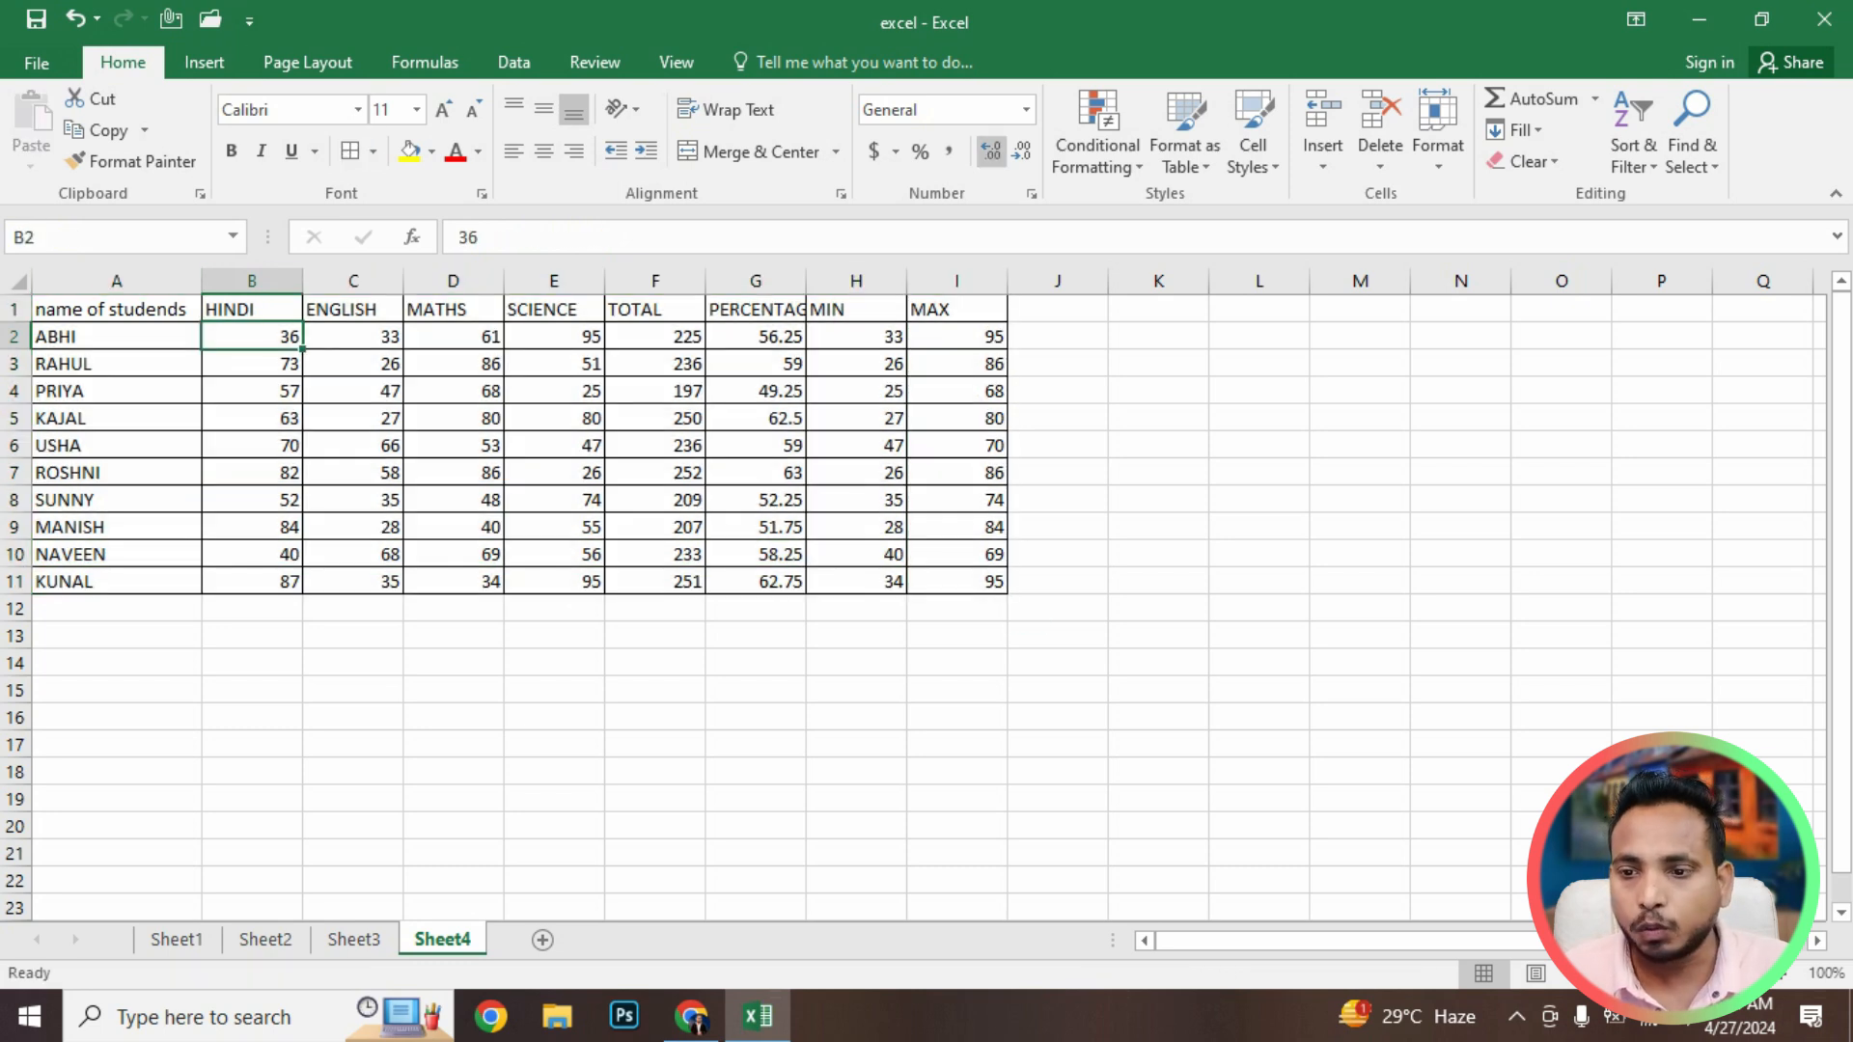
# Insert a new column before HINDI and give it the heading "roll no." in B1
pyautogui.click(1322, 163)
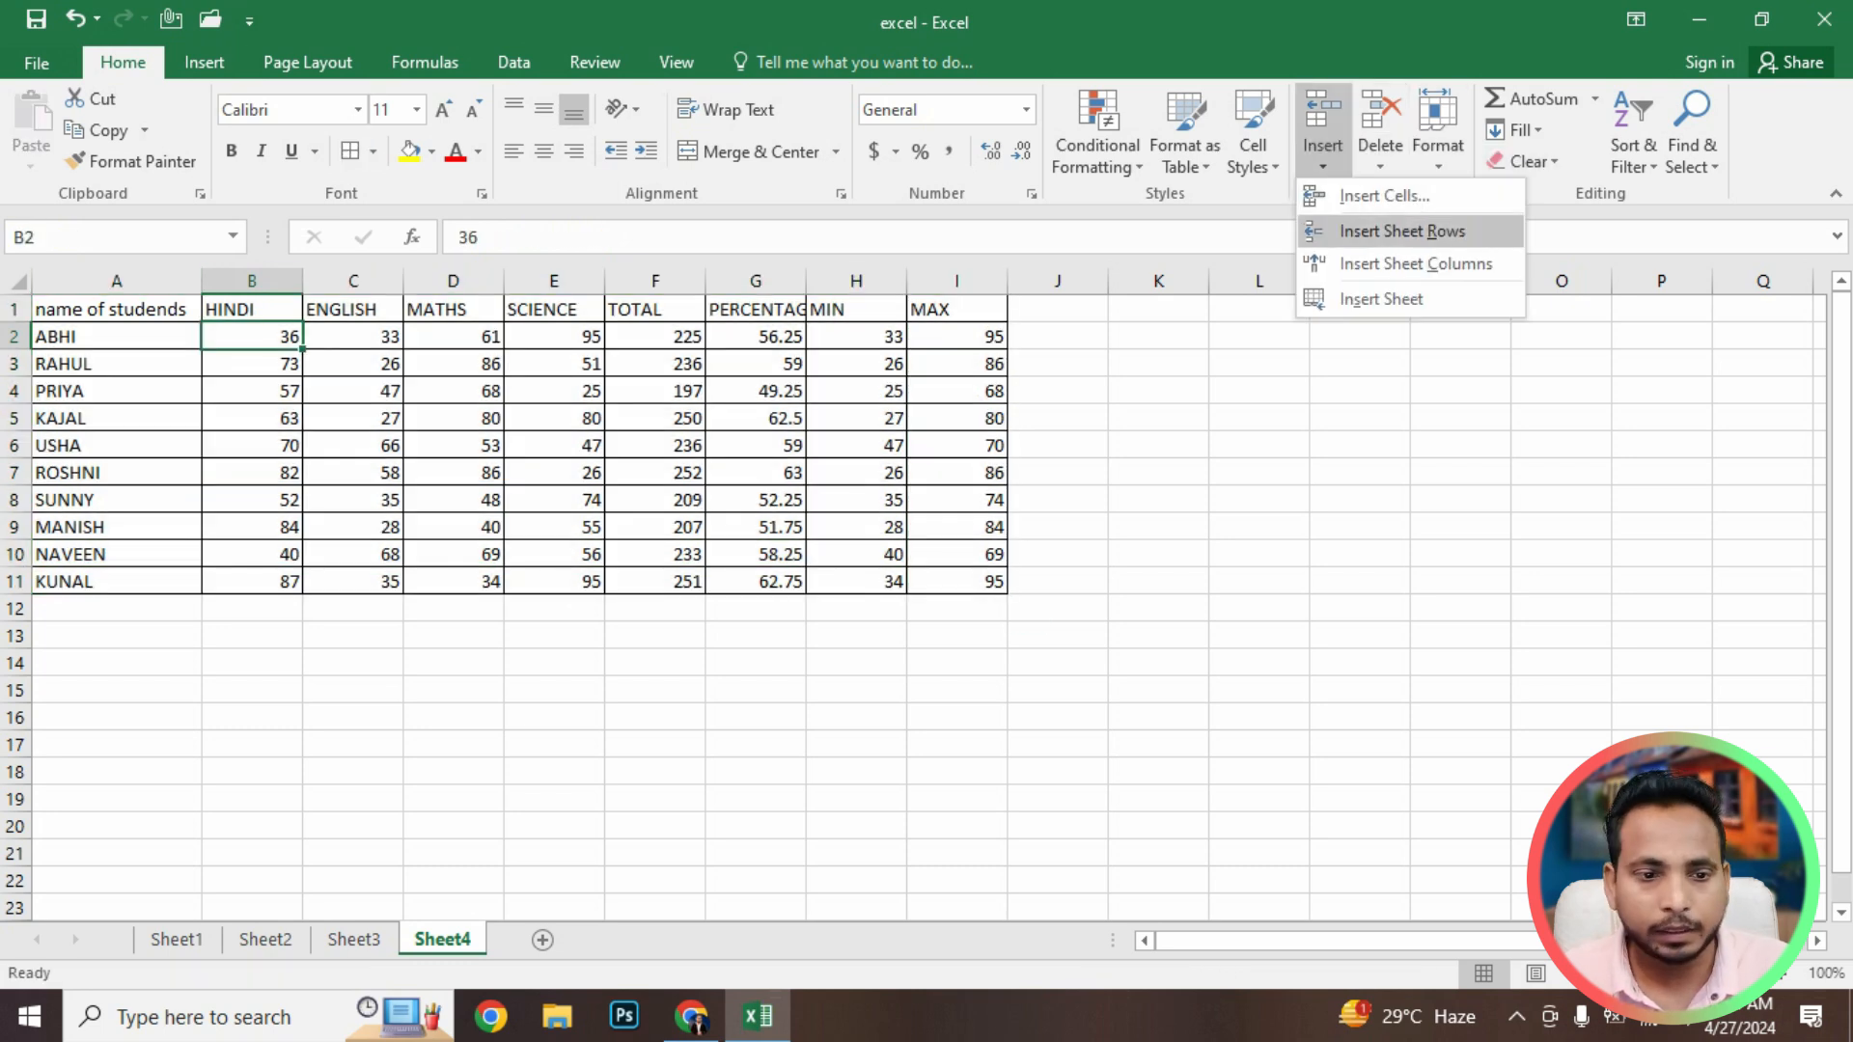
pyautogui.click(1395, 260)
pyautogui.click(287, 309)
pyautogui.write('roll no.')
pyautogui.press('Return')
# Enter the roll numbers 1 to 10 in B2:B11 for the ten students
pyautogui.write('3443')
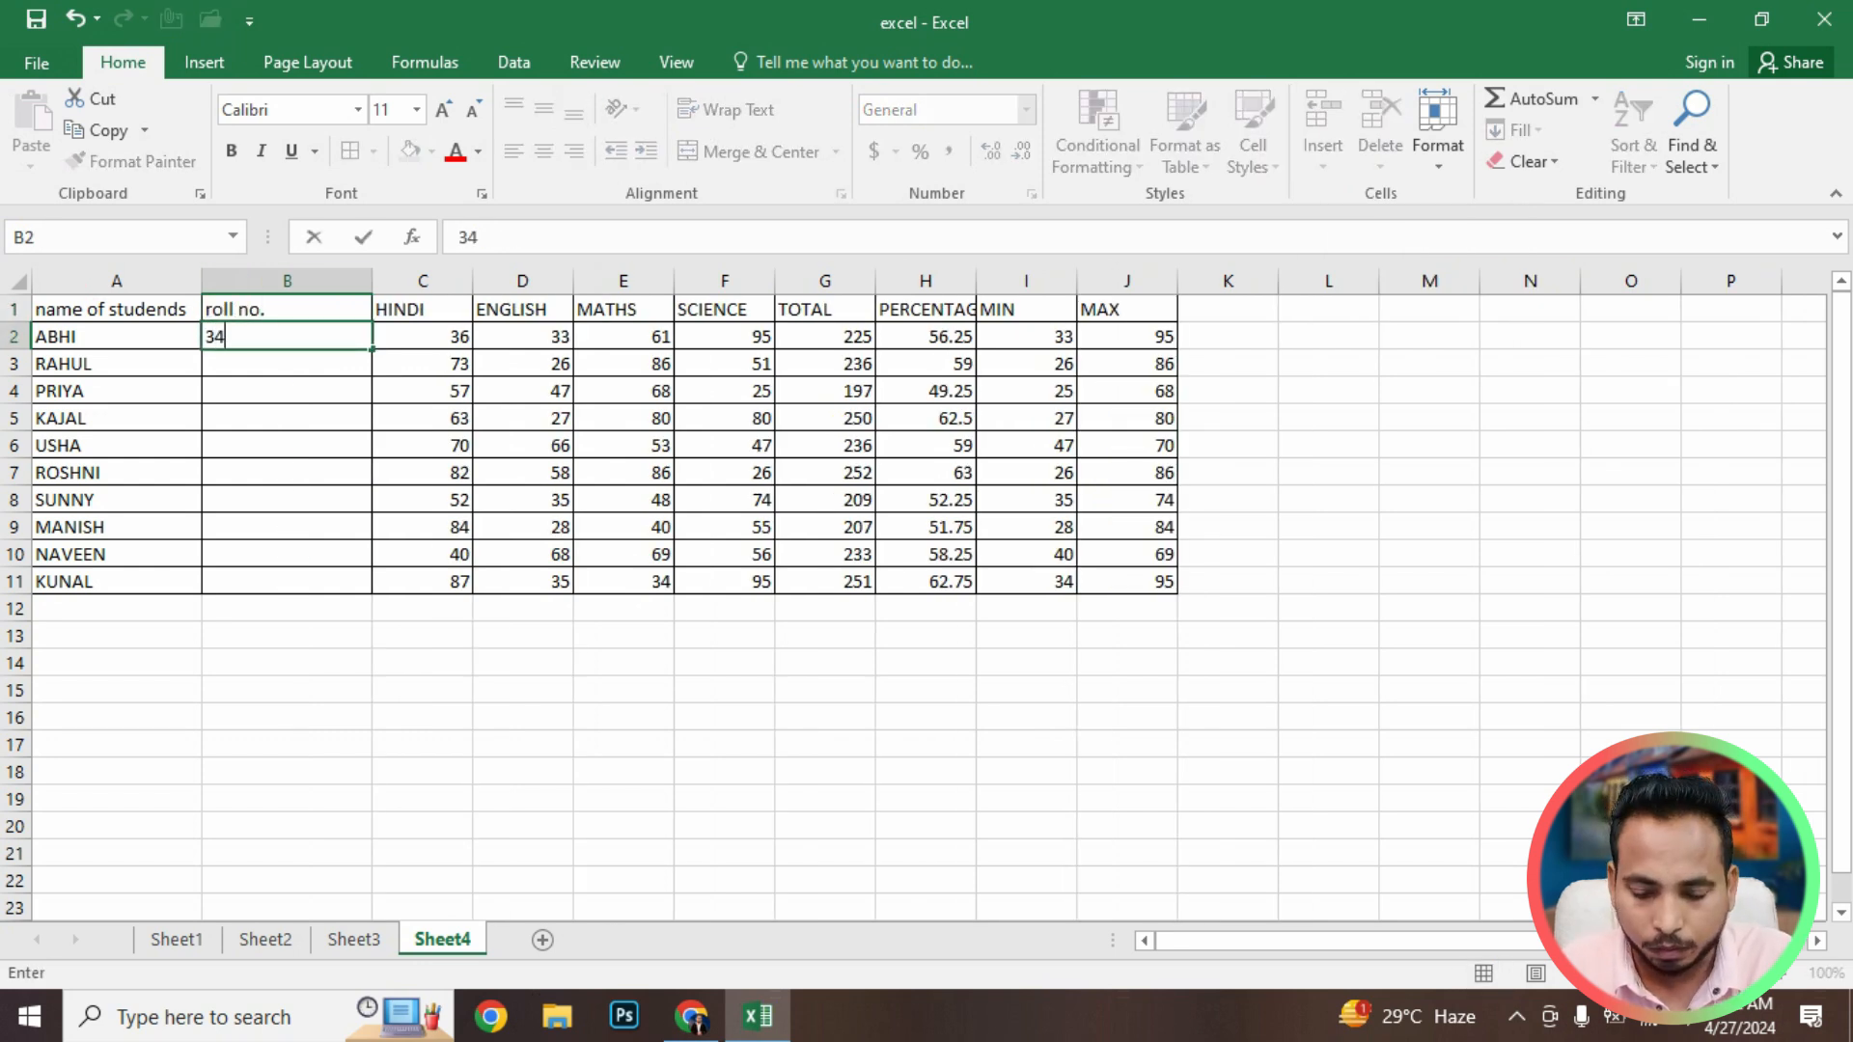
pyautogui.press('Return')
pyautogui.write('43')
pyautogui.press('Return')
pyautogui.write('43')
pyautogui.press('Return')
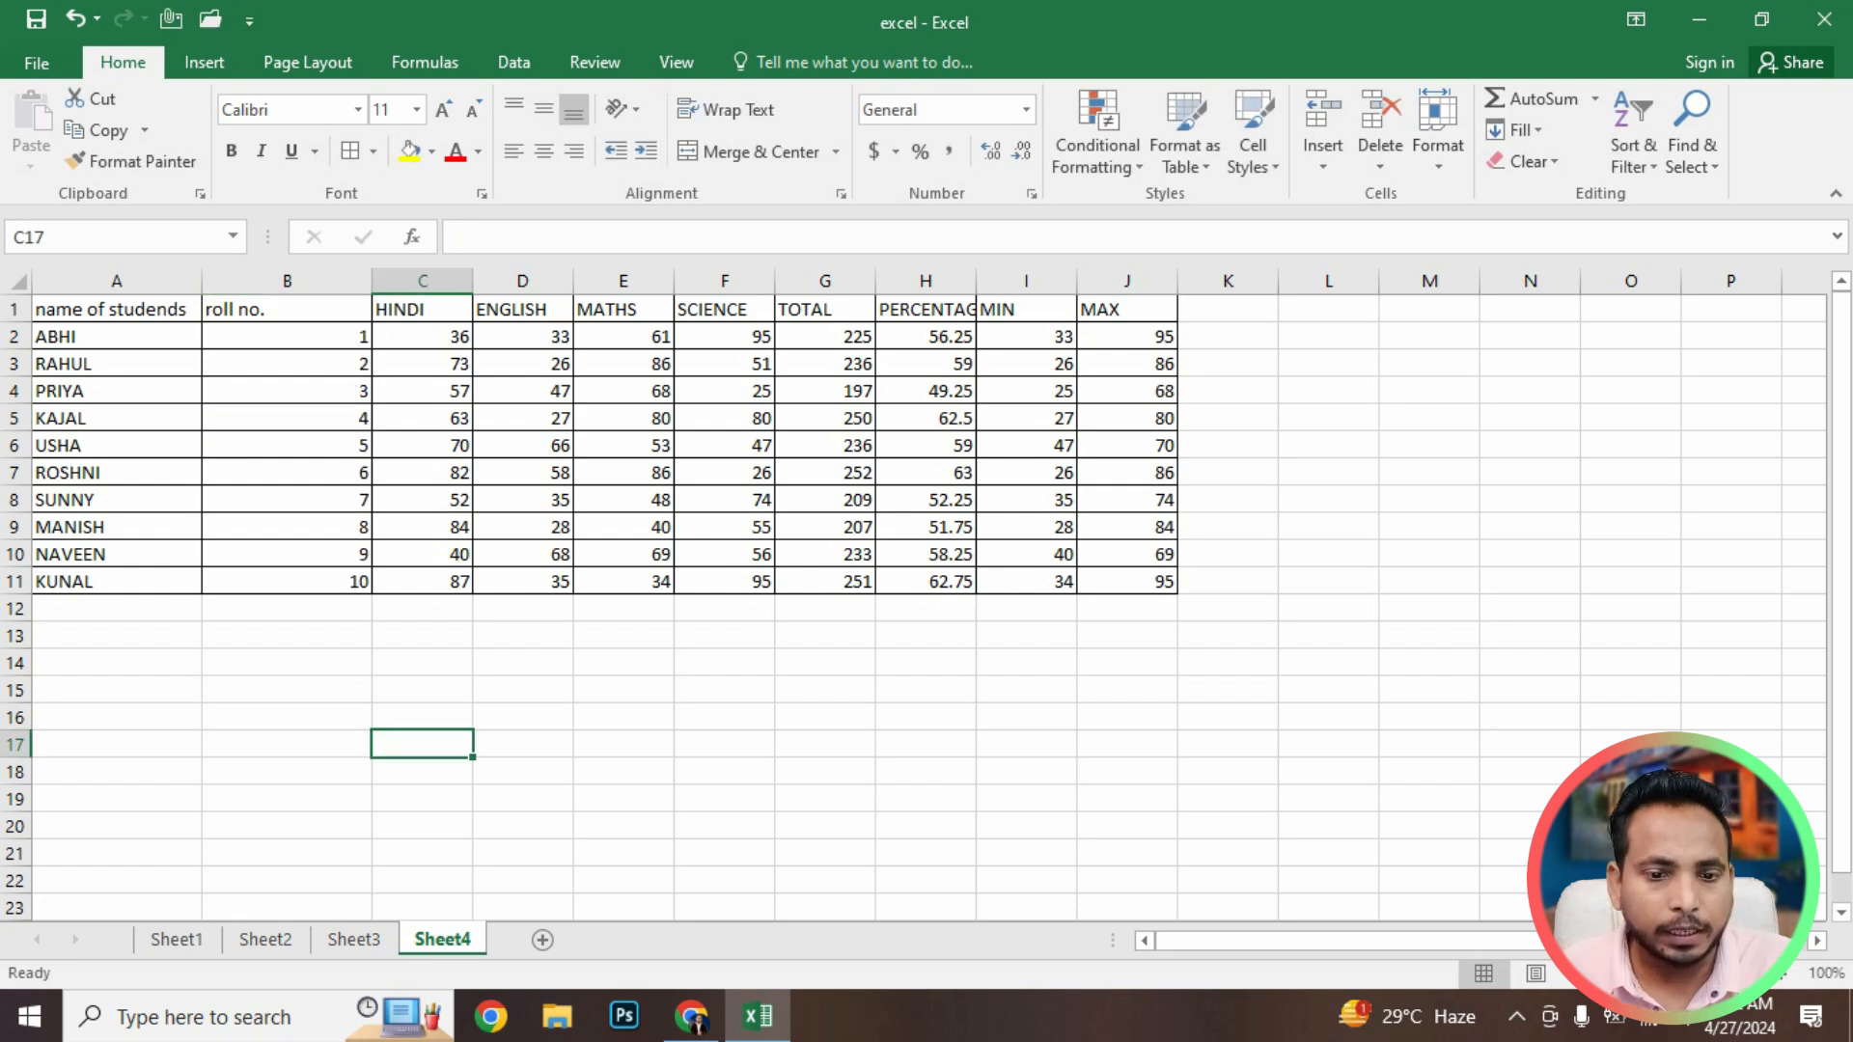
# Clear the pasted TOTAL, PERCENTAGE, MIN and MAX values from G2:J11
pyautogui.click(825, 419)
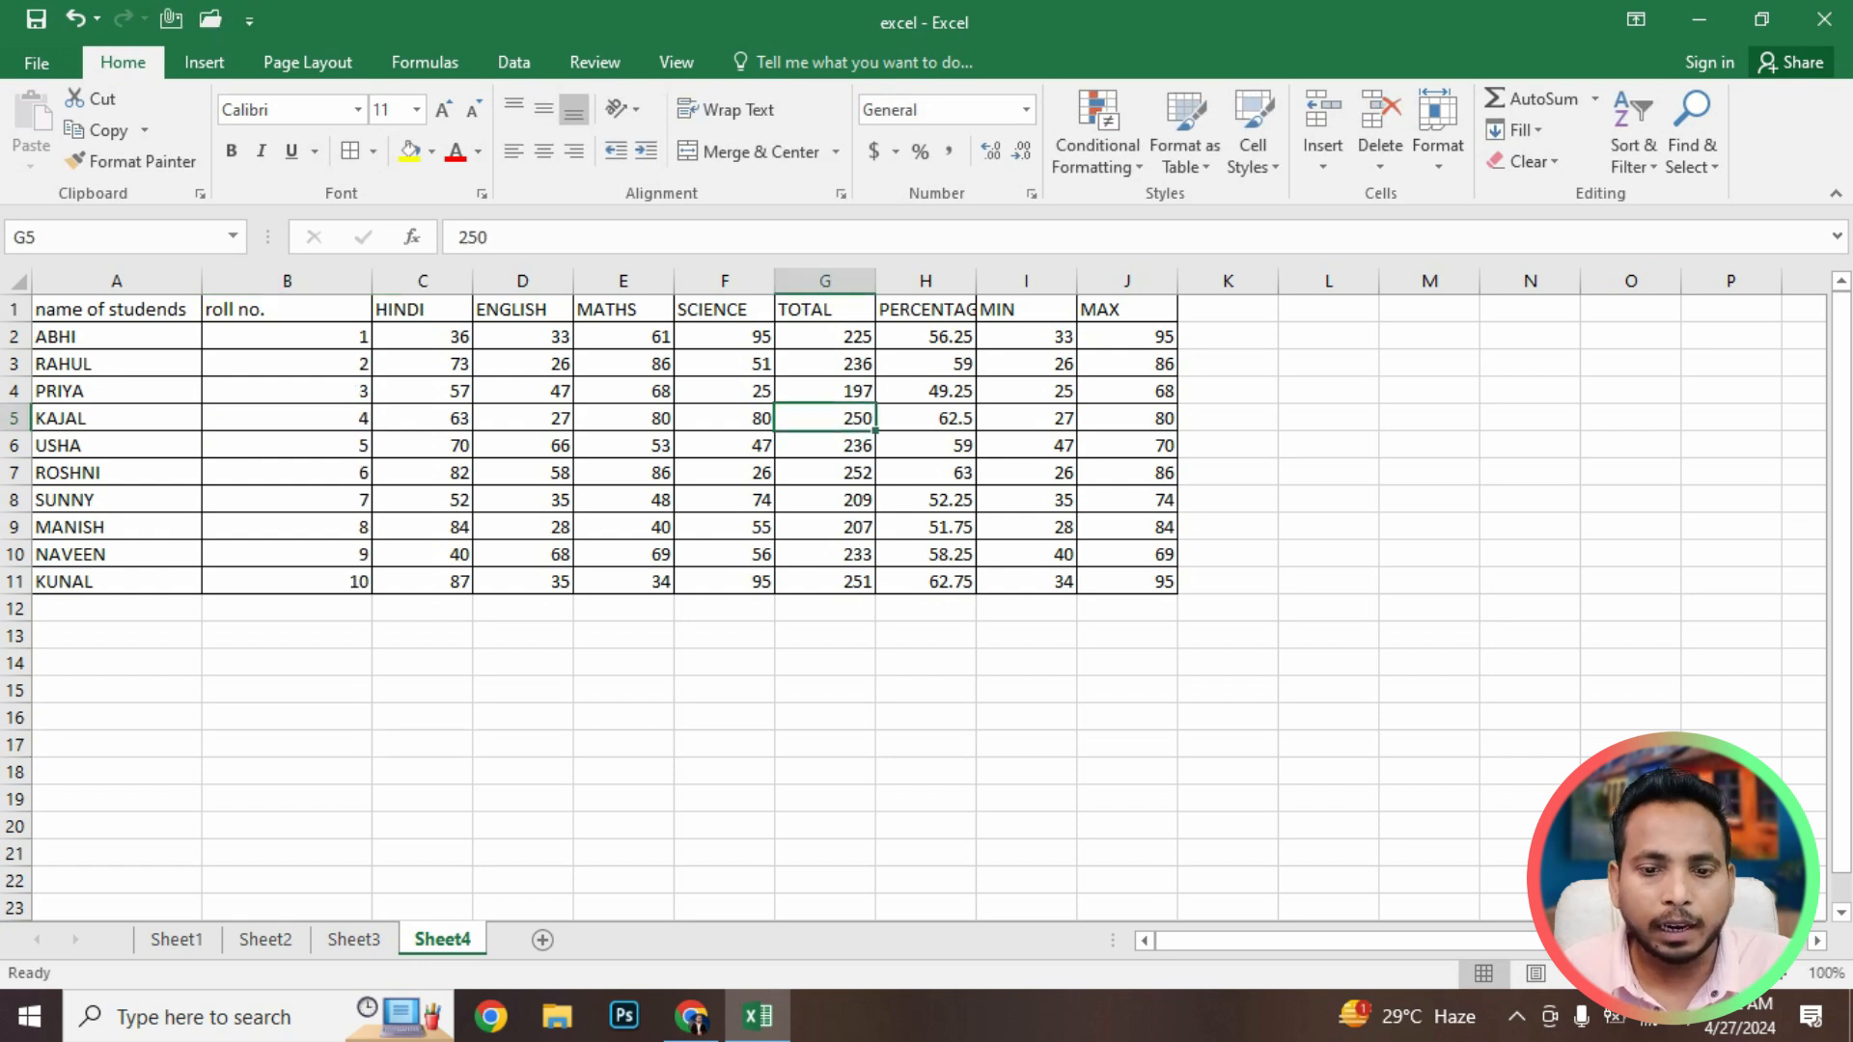
pyautogui.moveTo(825, 336); pyautogui.dragTo(1127, 581)
pyautogui.press('Delete')
pyautogui.click(925, 718)
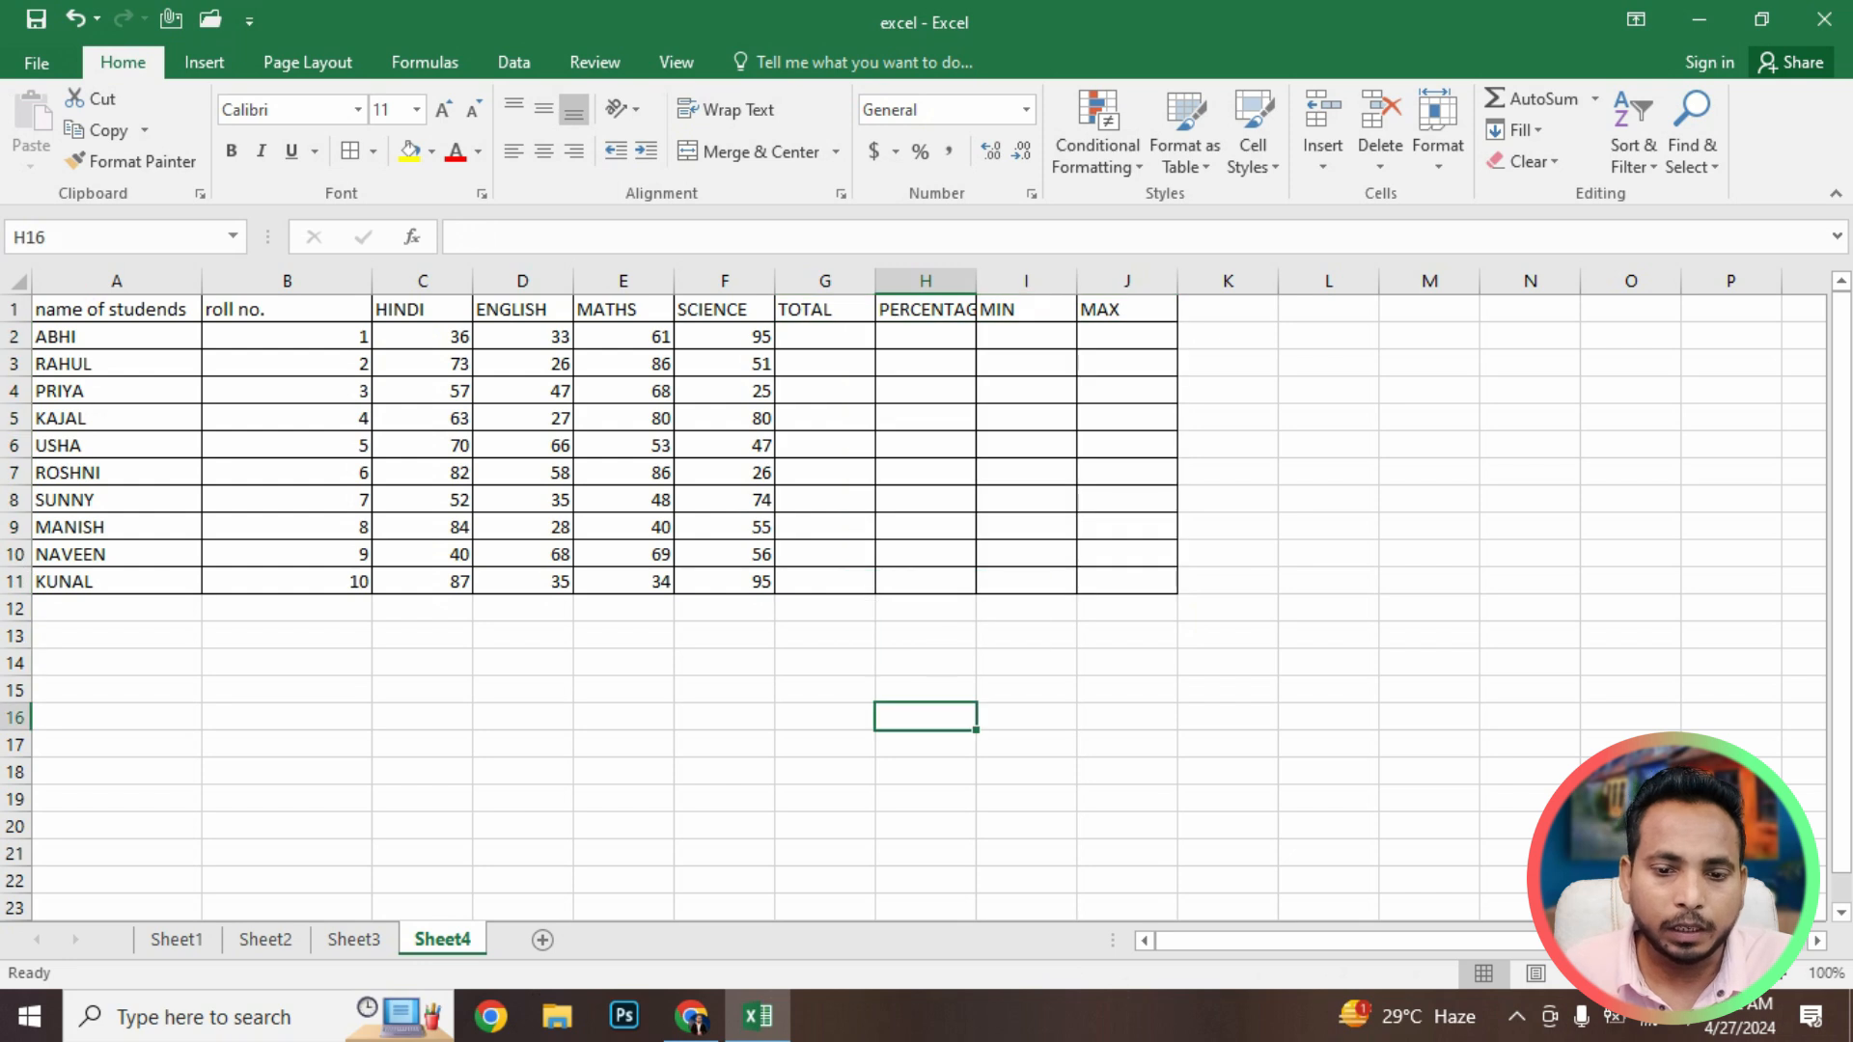
# Total the first student's marks in G2 with the formula =SUM(C2:F2)
pyautogui.click(825, 310)
pyautogui.click(825, 336)
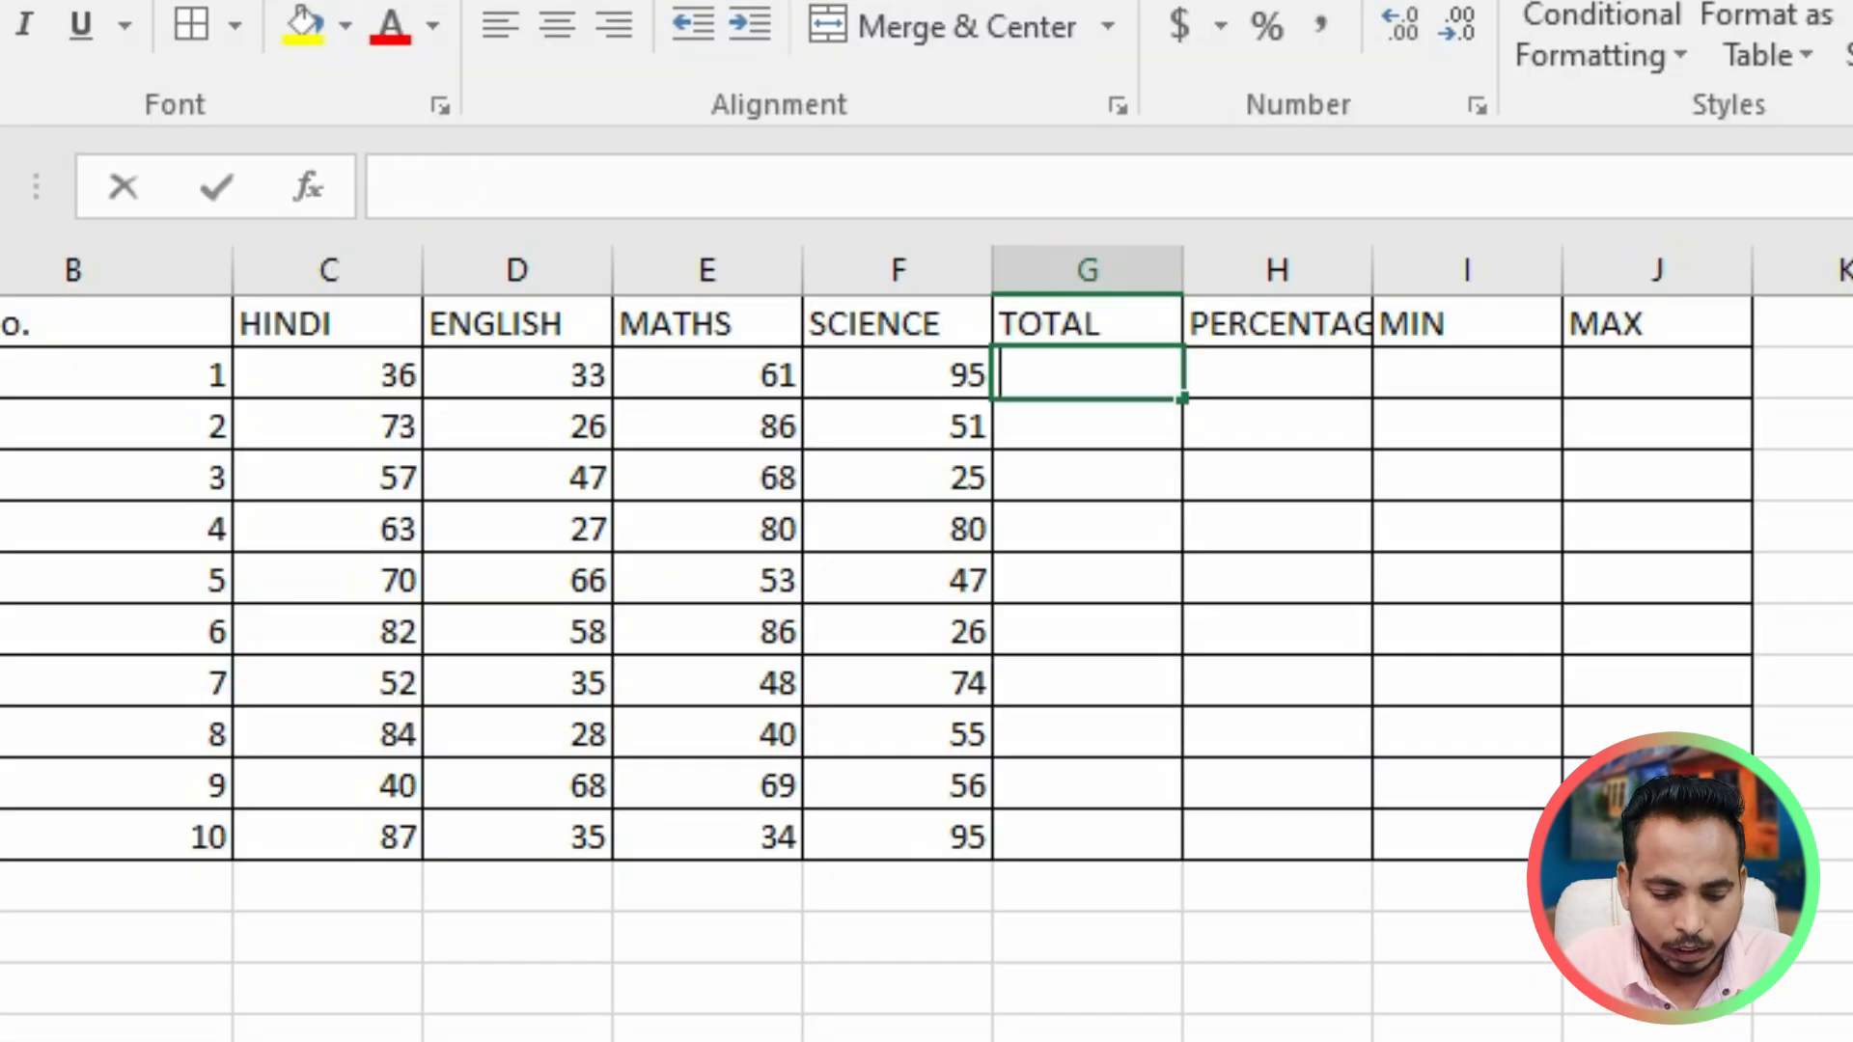
pyautogui.write('=su')
pyautogui.press('Tab')
pyautogui.press('Left')
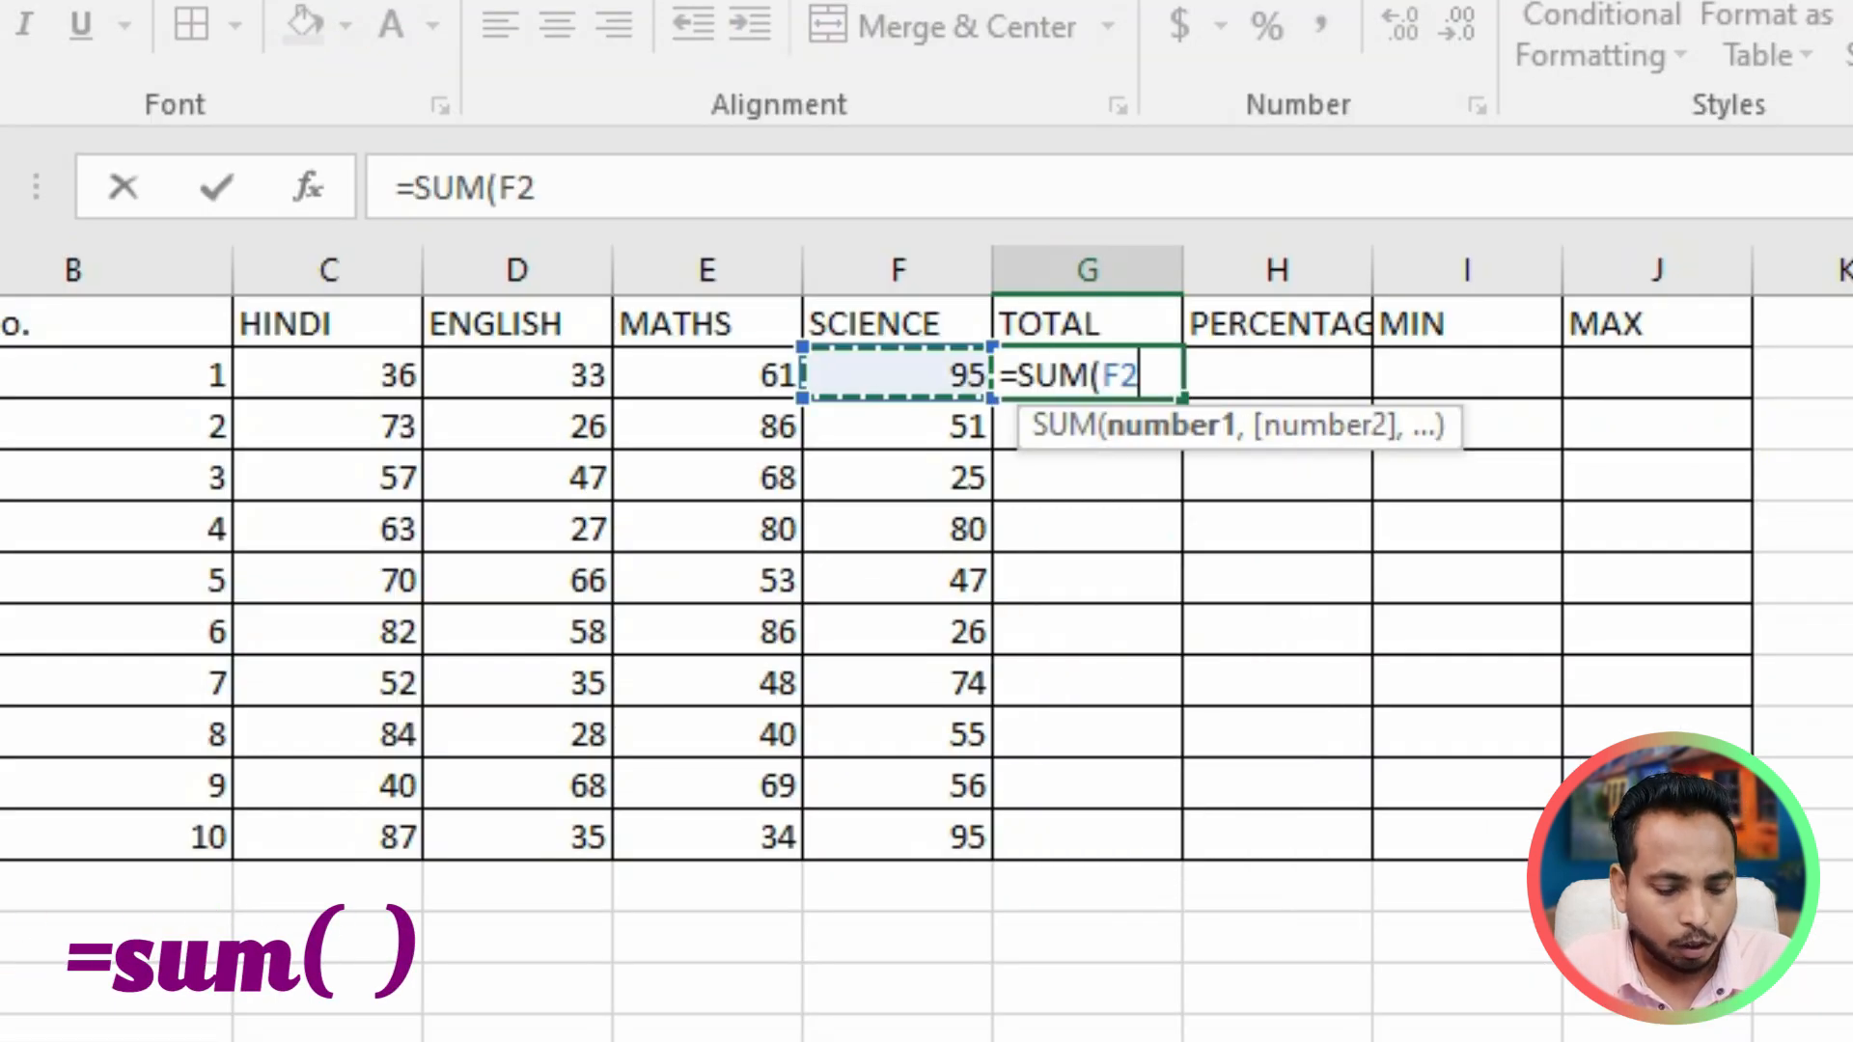
pyautogui.press('Left')
pyautogui.press('Left')
pyautogui.press('Left')
pyautogui.hotkey('shift', 'Right')
pyautogui.hotkey('shift', 'Right')
pyautogui.hotkey('shift', 'Right')
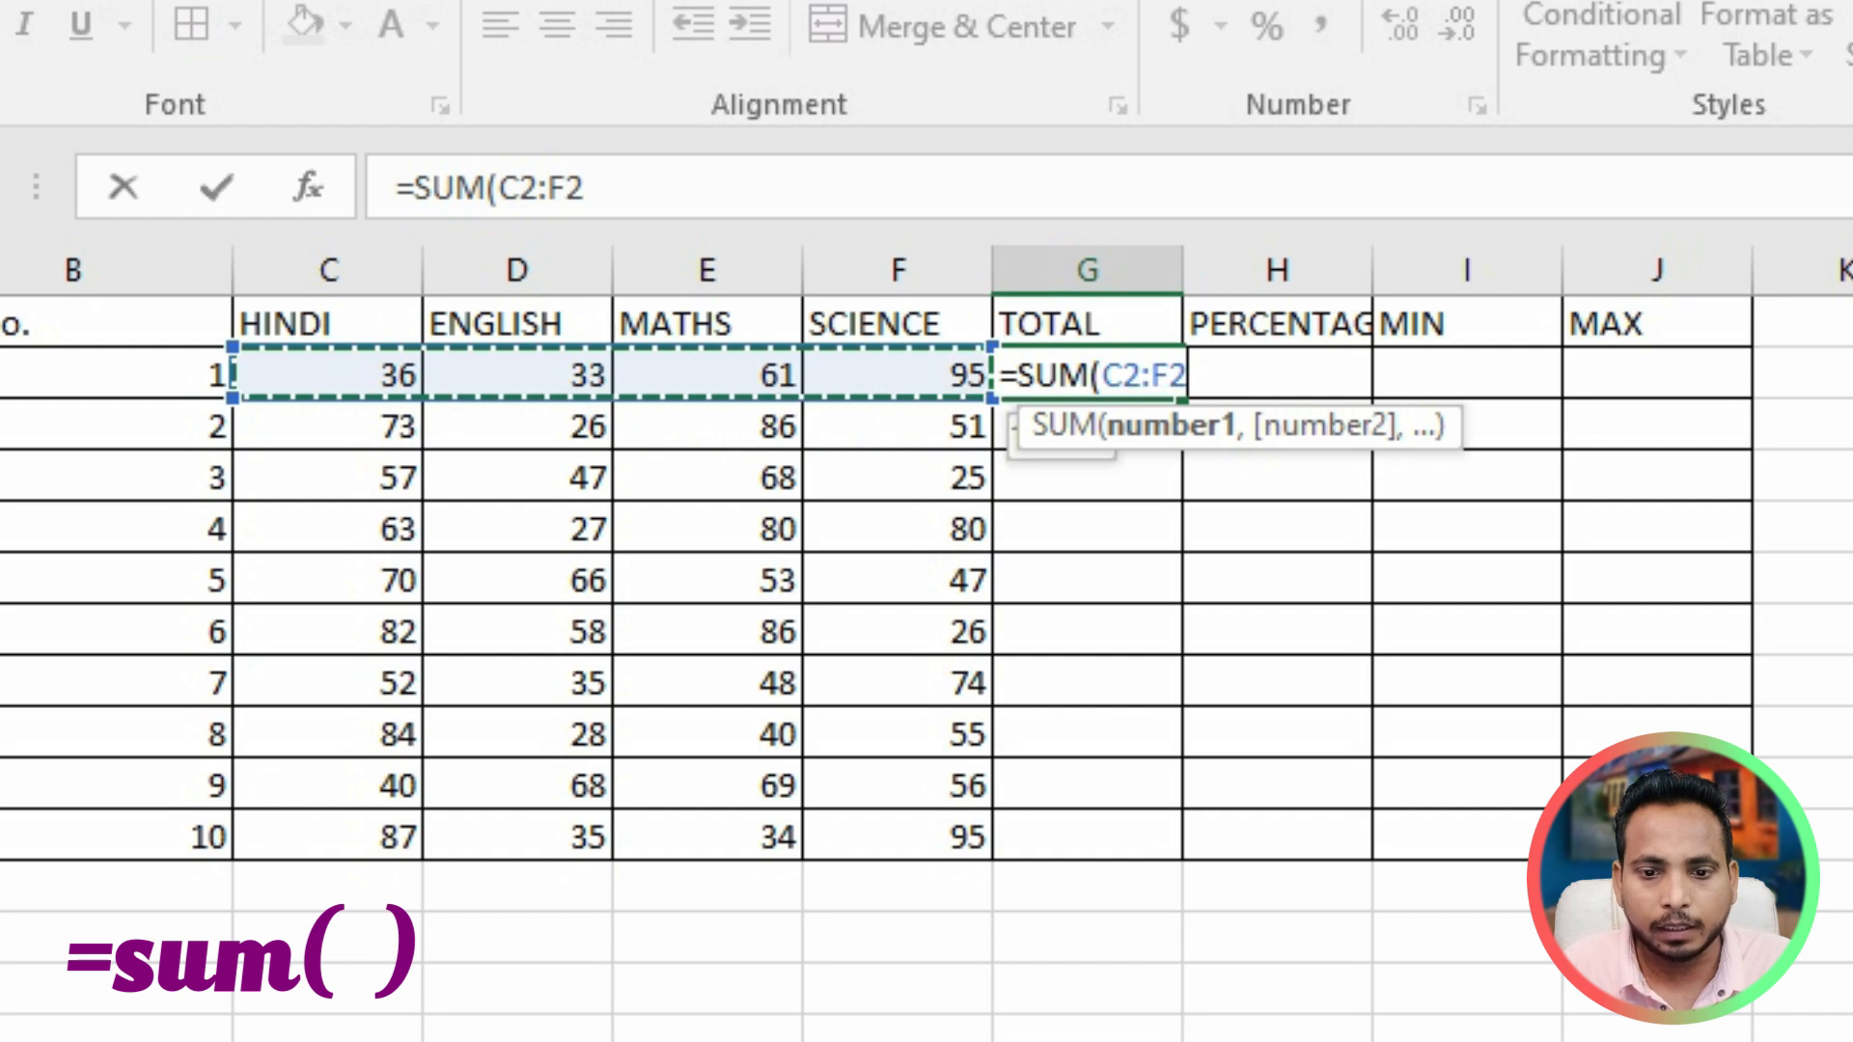
pyautogui.press('Return')
pyautogui.press('Up')
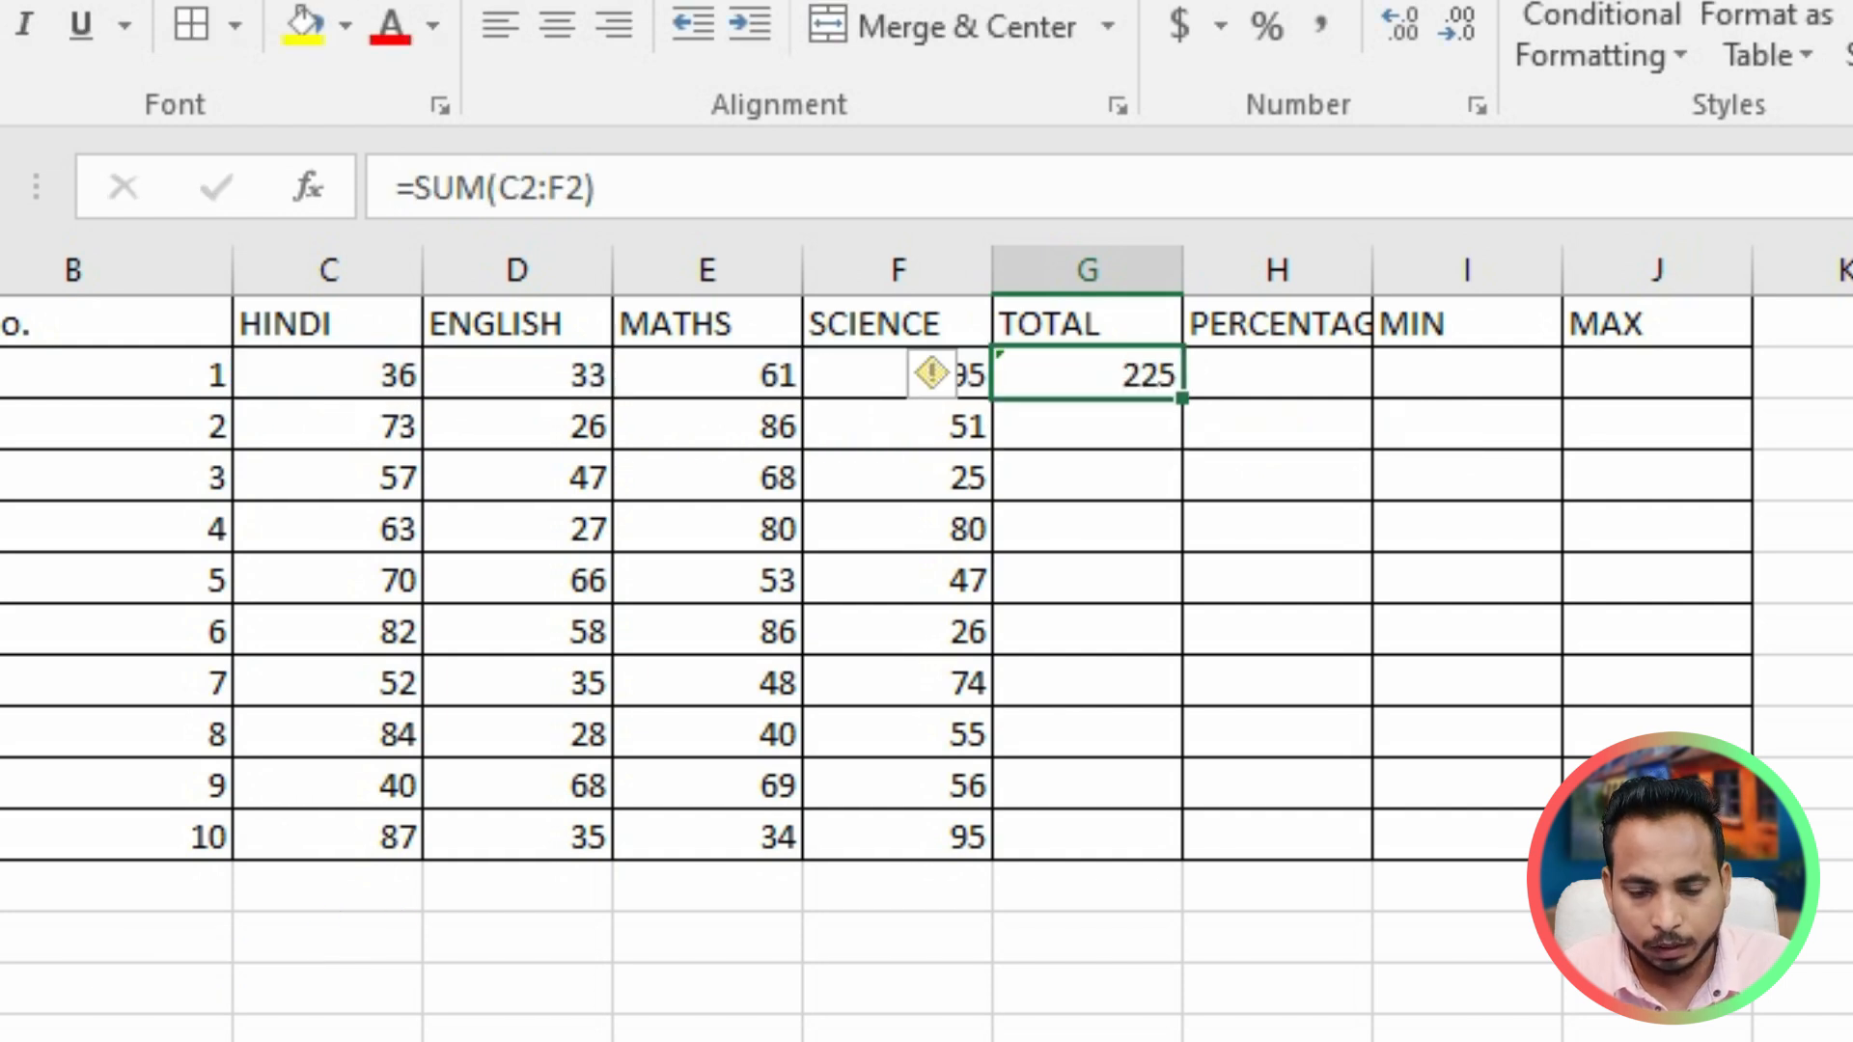
# Calculate the first student's percentage in H2 with the formula =AVERAGE(C2:F2)
pyautogui.press('Right')
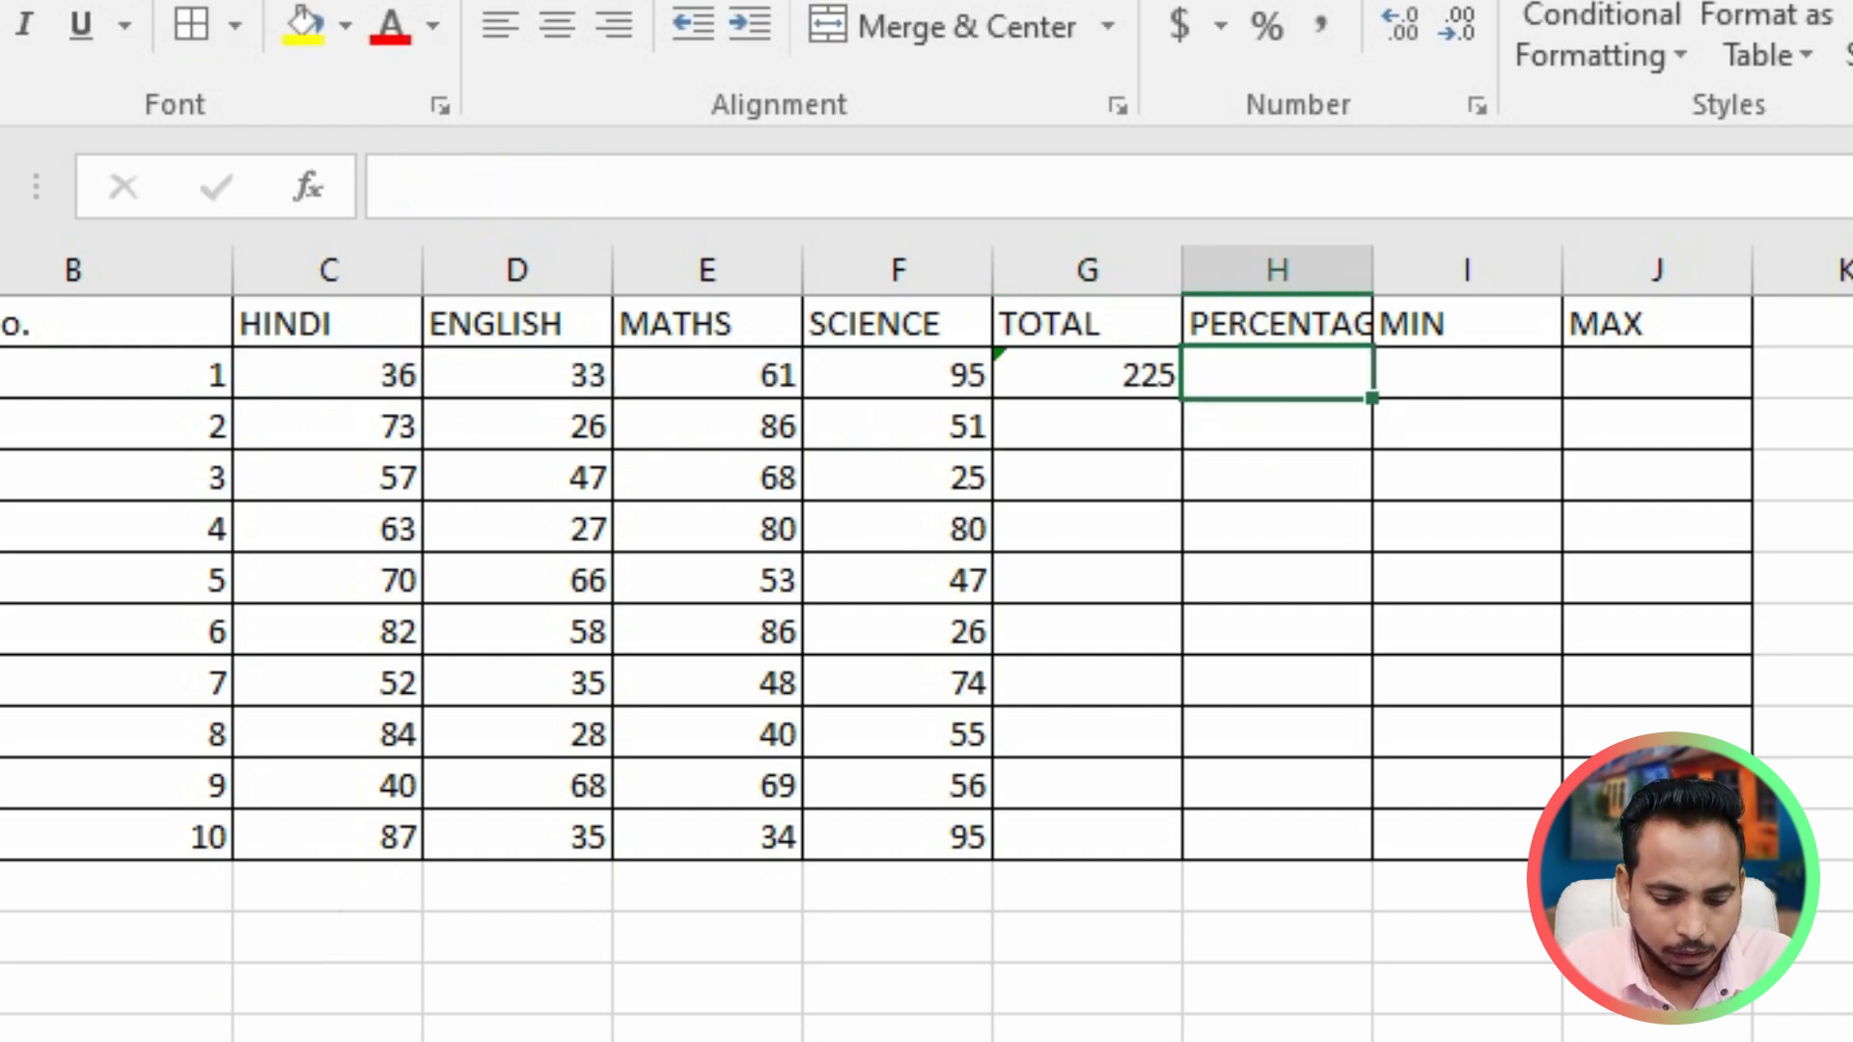
pyautogui.write('=av')
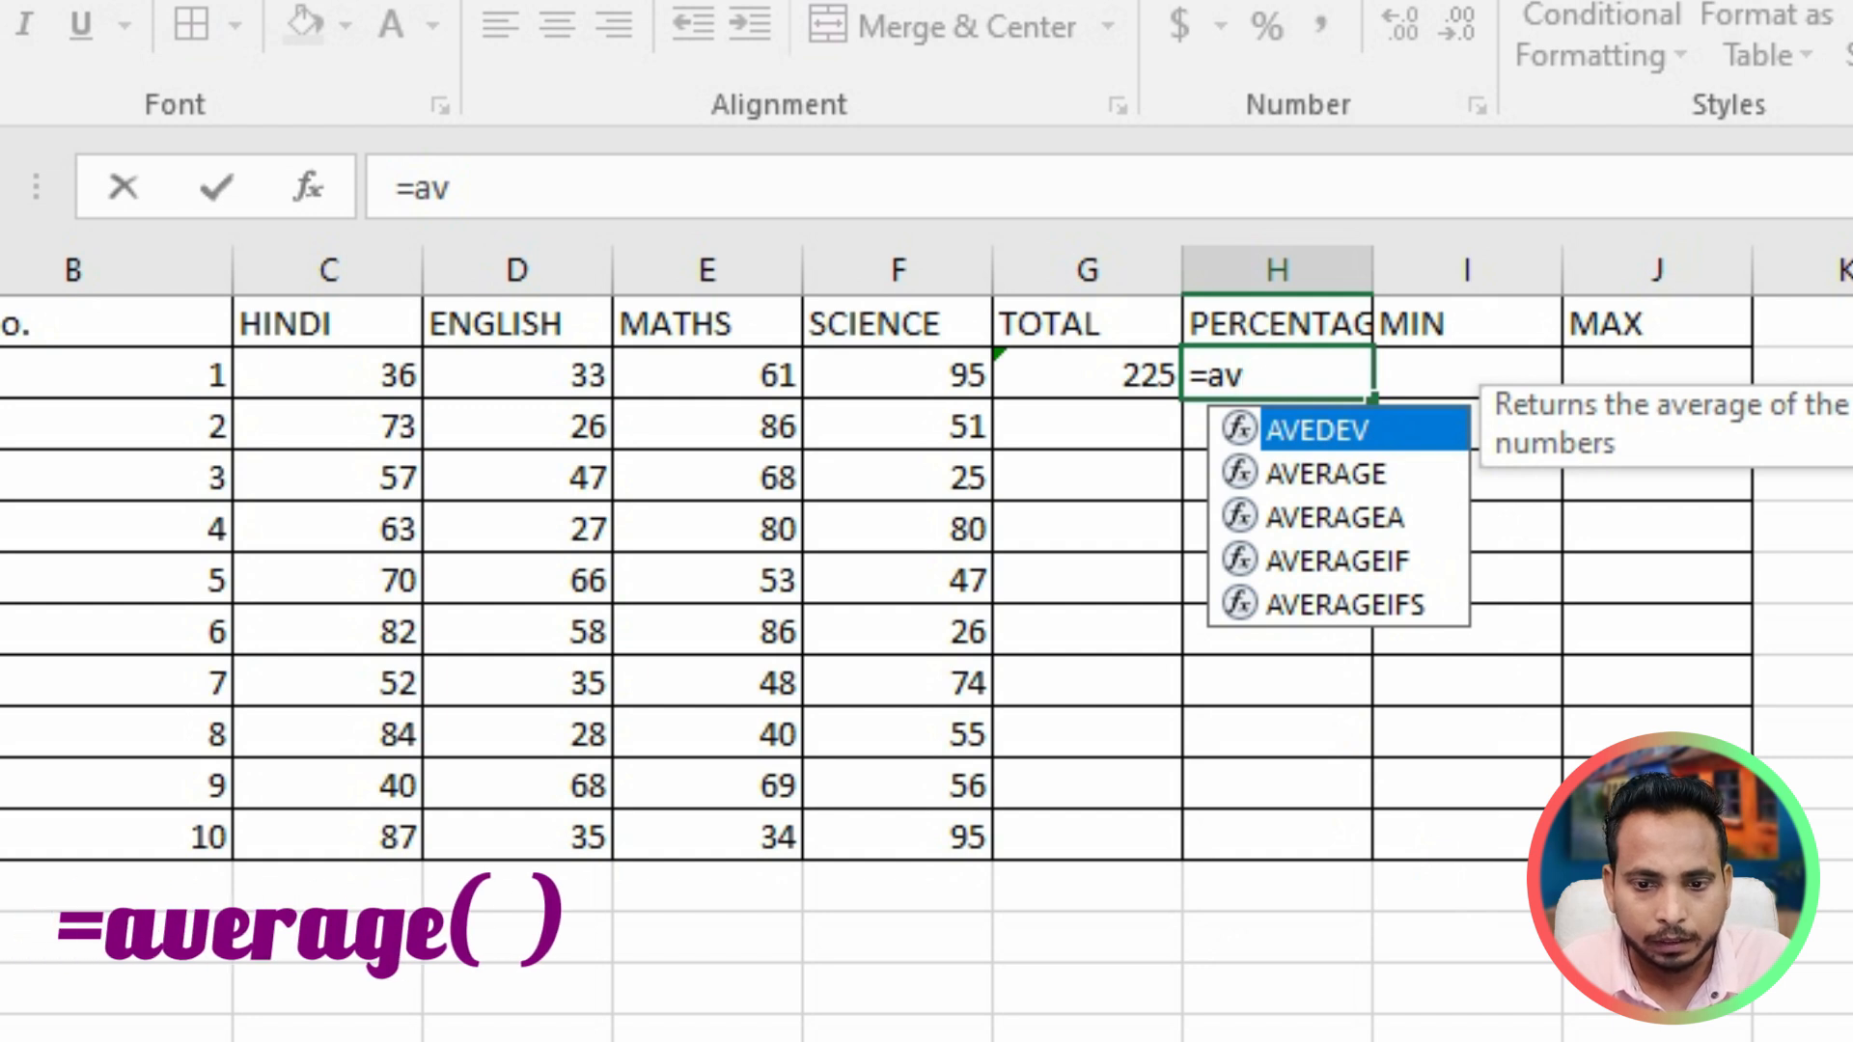
pyautogui.press('Down')
pyautogui.press('Tab')
pyautogui.press('Left')
pyautogui.press('Left')
pyautogui.press('Left')
pyautogui.press('Left')
pyautogui.press('Left')
pyautogui.hotkey('shift', 'Right')
pyautogui.hotkey('shift', 'Right')
pyautogui.hotkey('shift', 'Right')
pyautogui.hotkey('shift', 'Right')
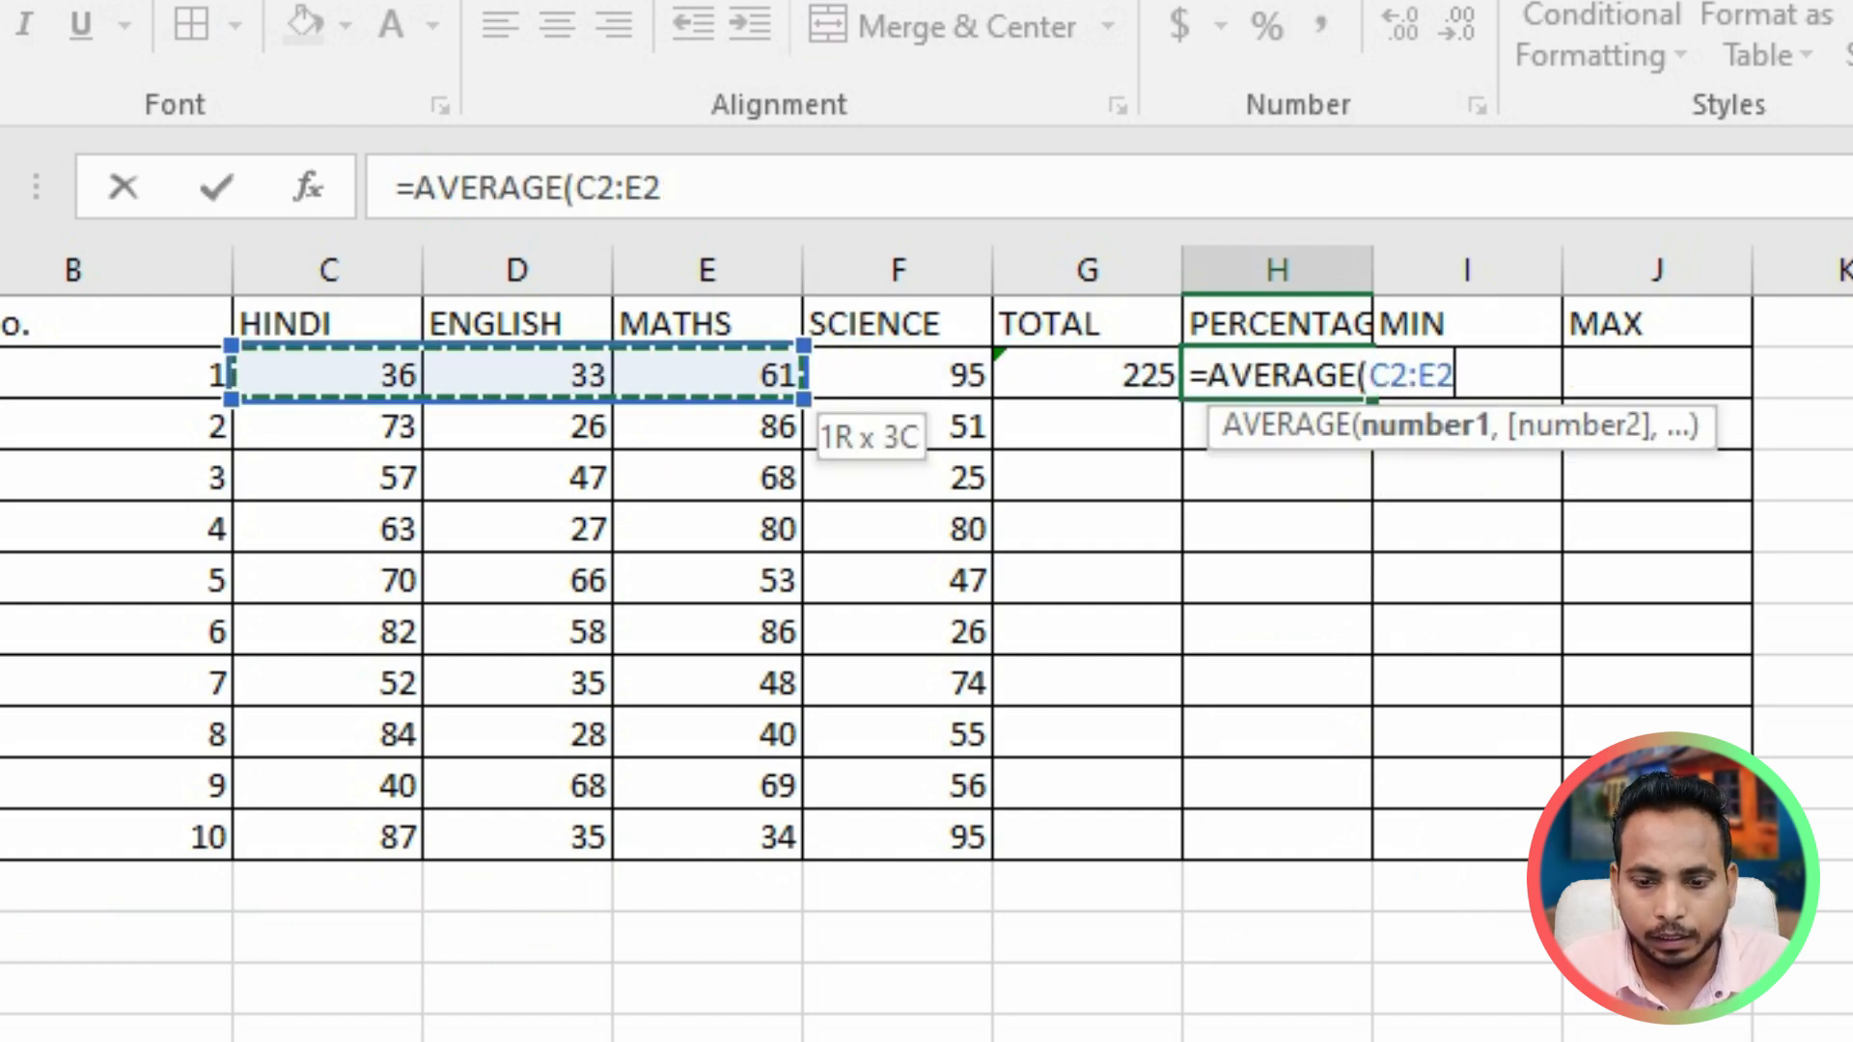
pyautogui.hotkey('shift', 'Left')
pyautogui.press('Return')
pyautogui.press('Up')
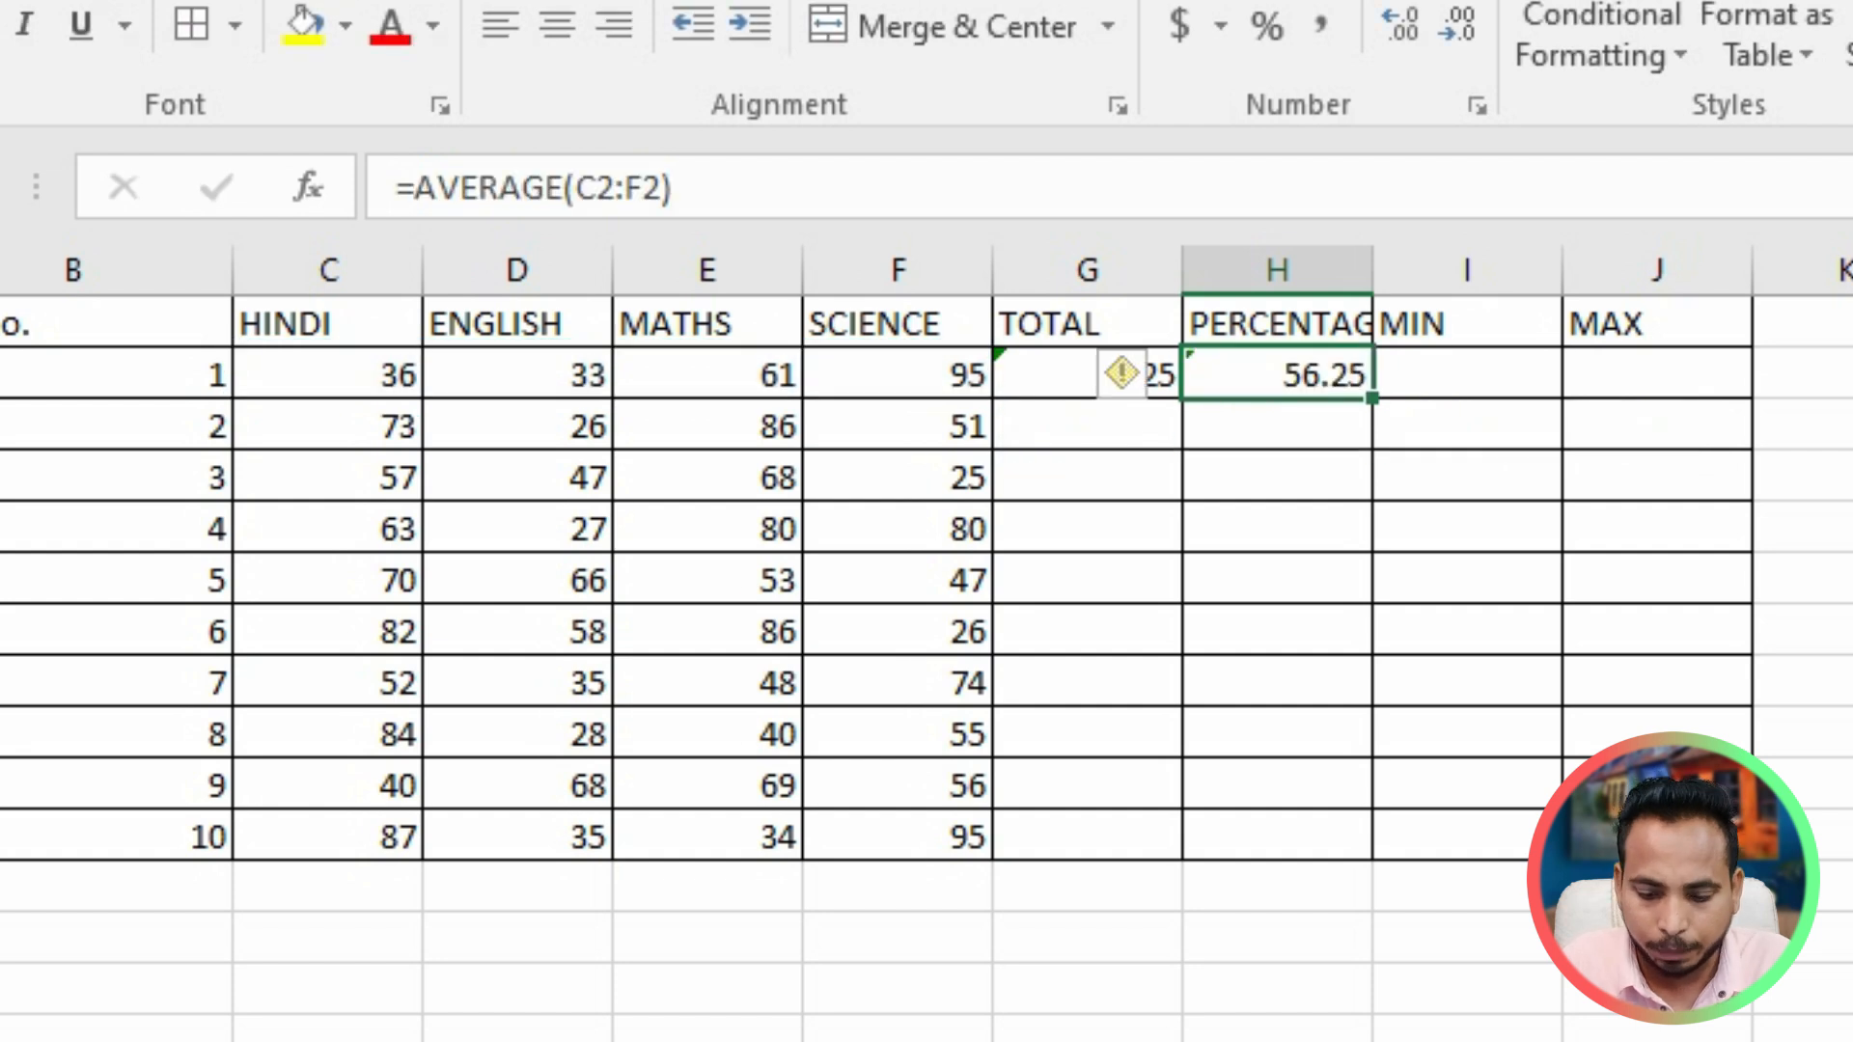
# Enter a MIN formula in I2 to get the first student's lowest subject mark
pyautogui.press('Right')
pyautogui.write('=MIN(')
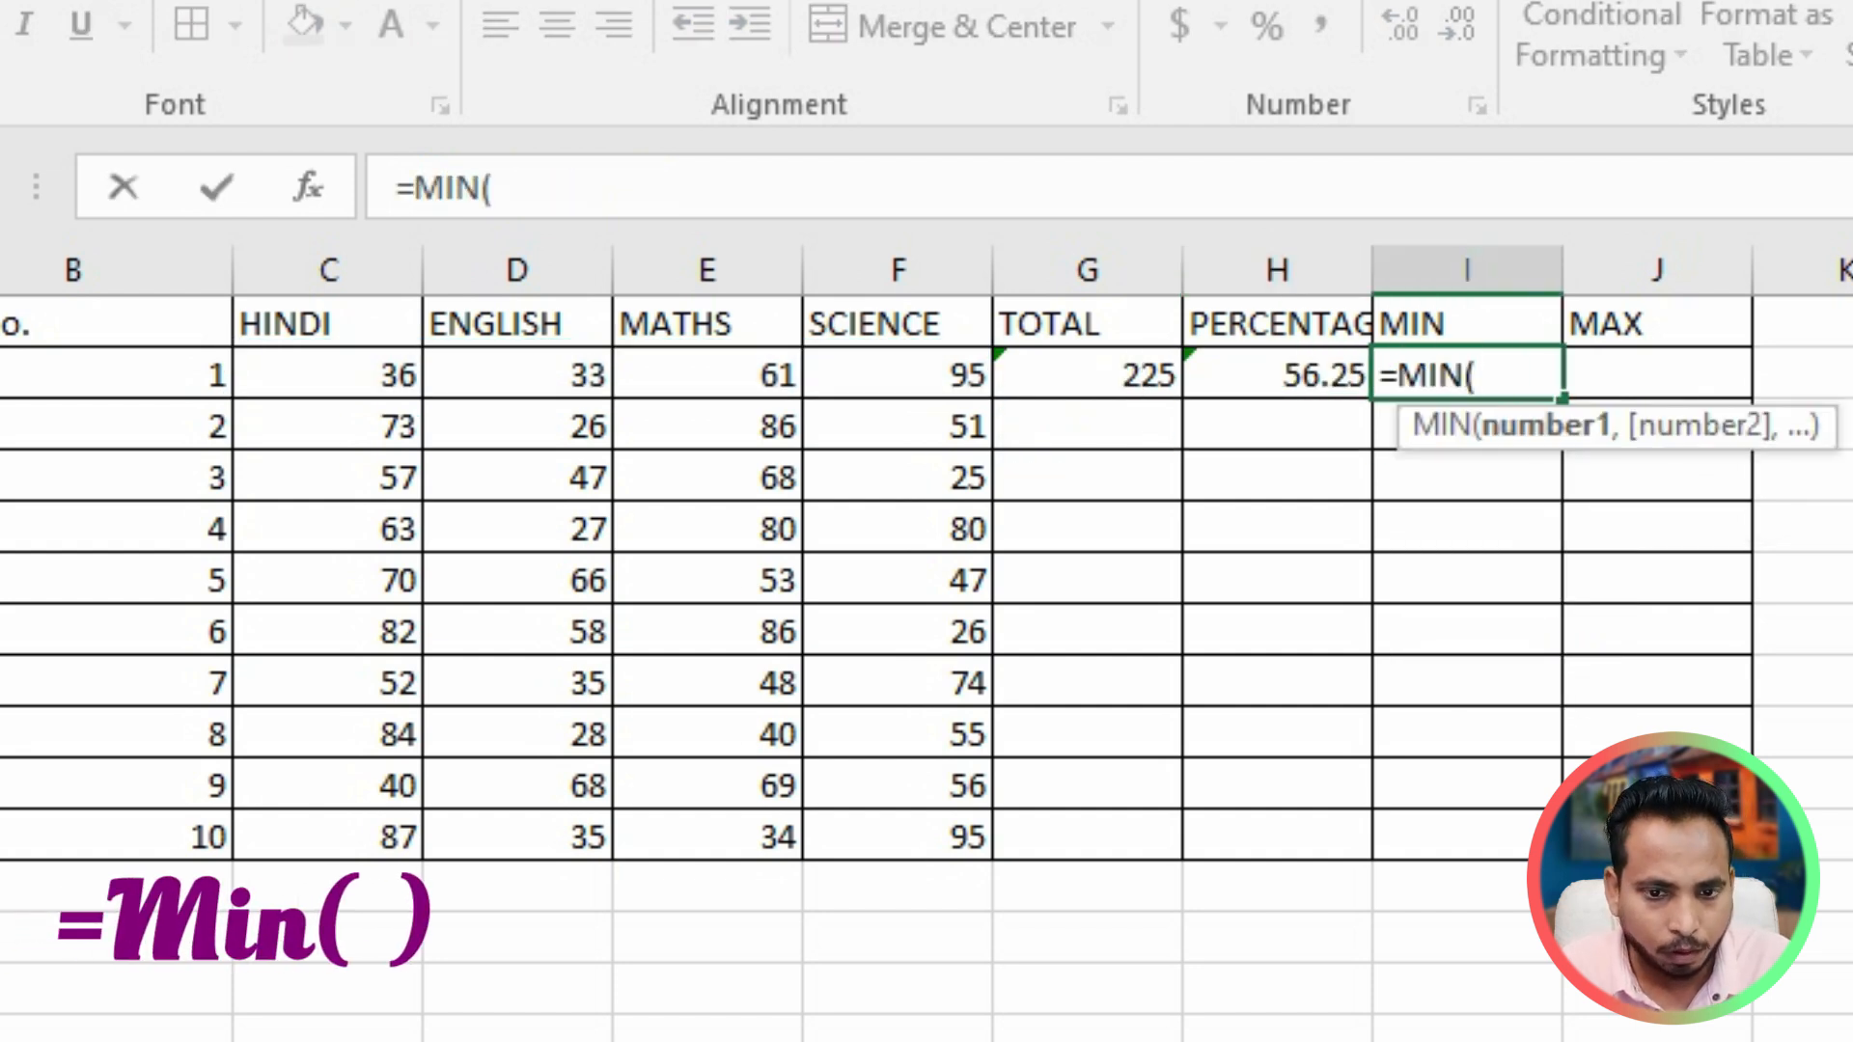
pyautogui.press('Left')
pyautogui.press('Return')
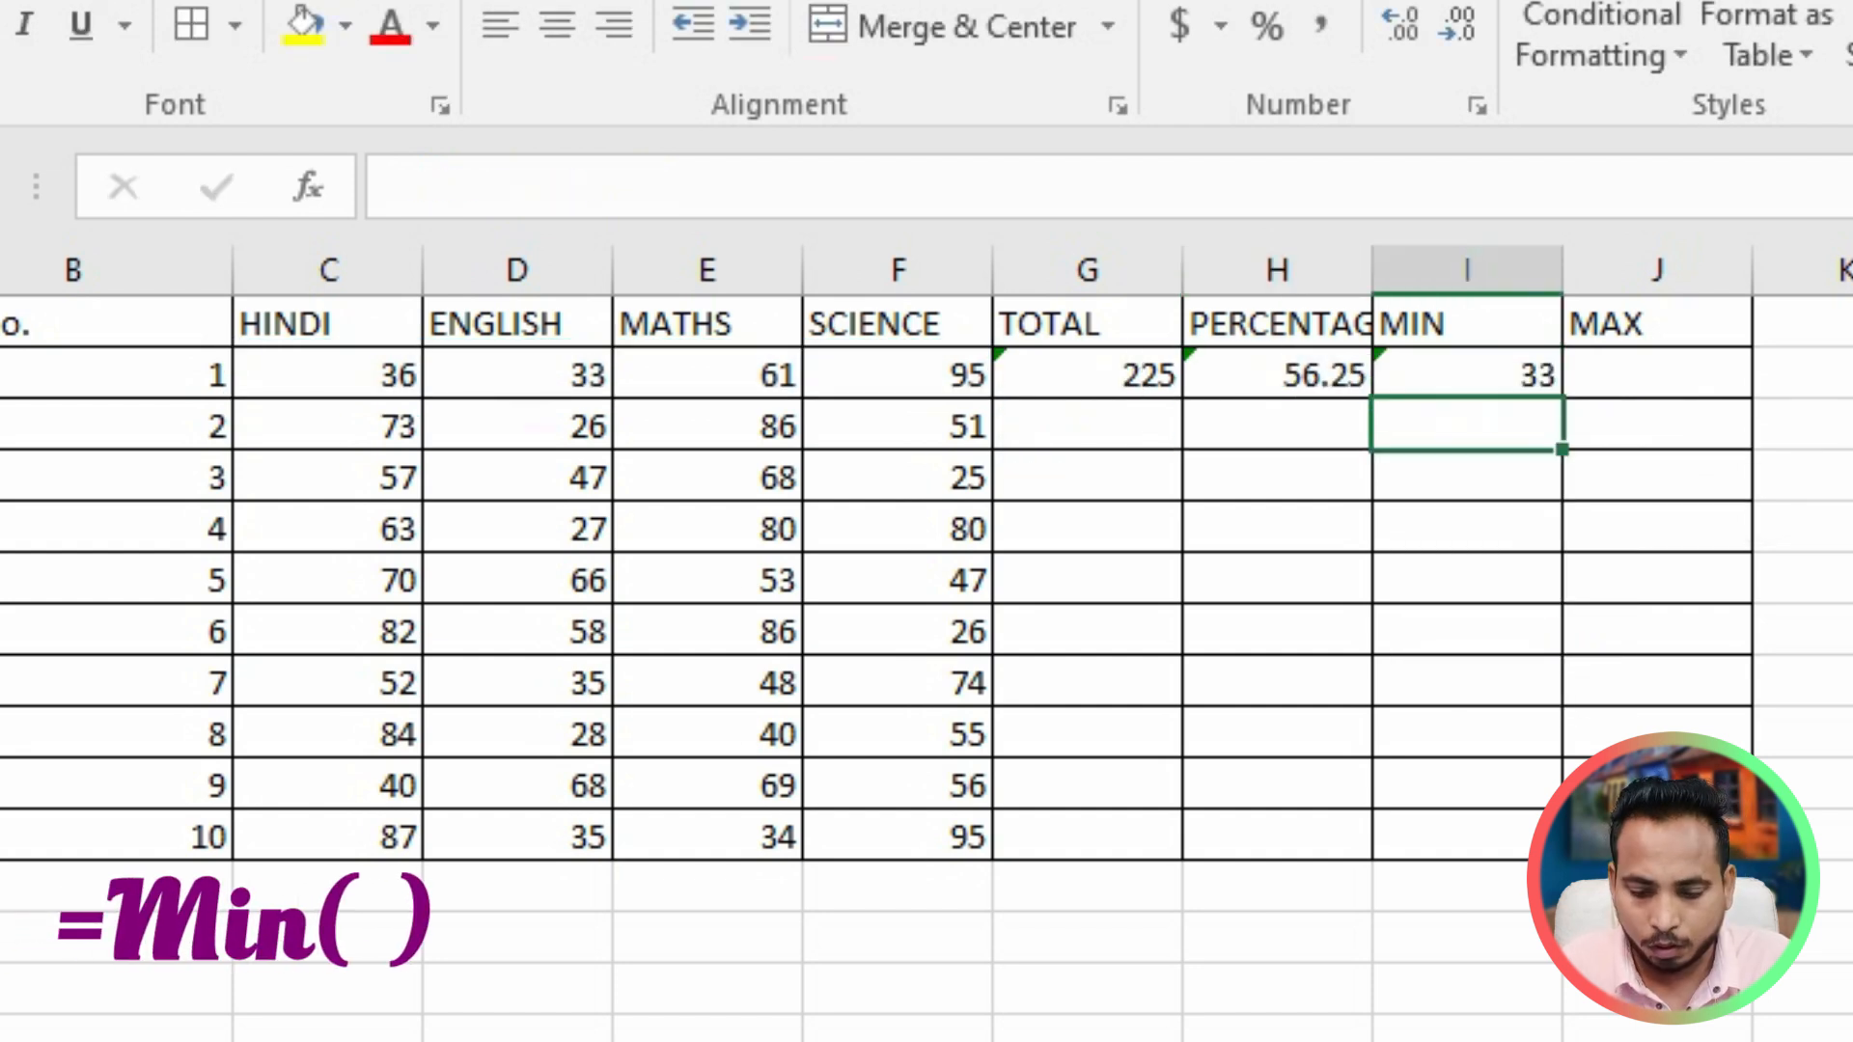
pyautogui.press('Up')
# Enter a MAX formula for the subject marks in J2 and fill the formulas in G2:J2 down to row 11
pyautogui.press('Right')
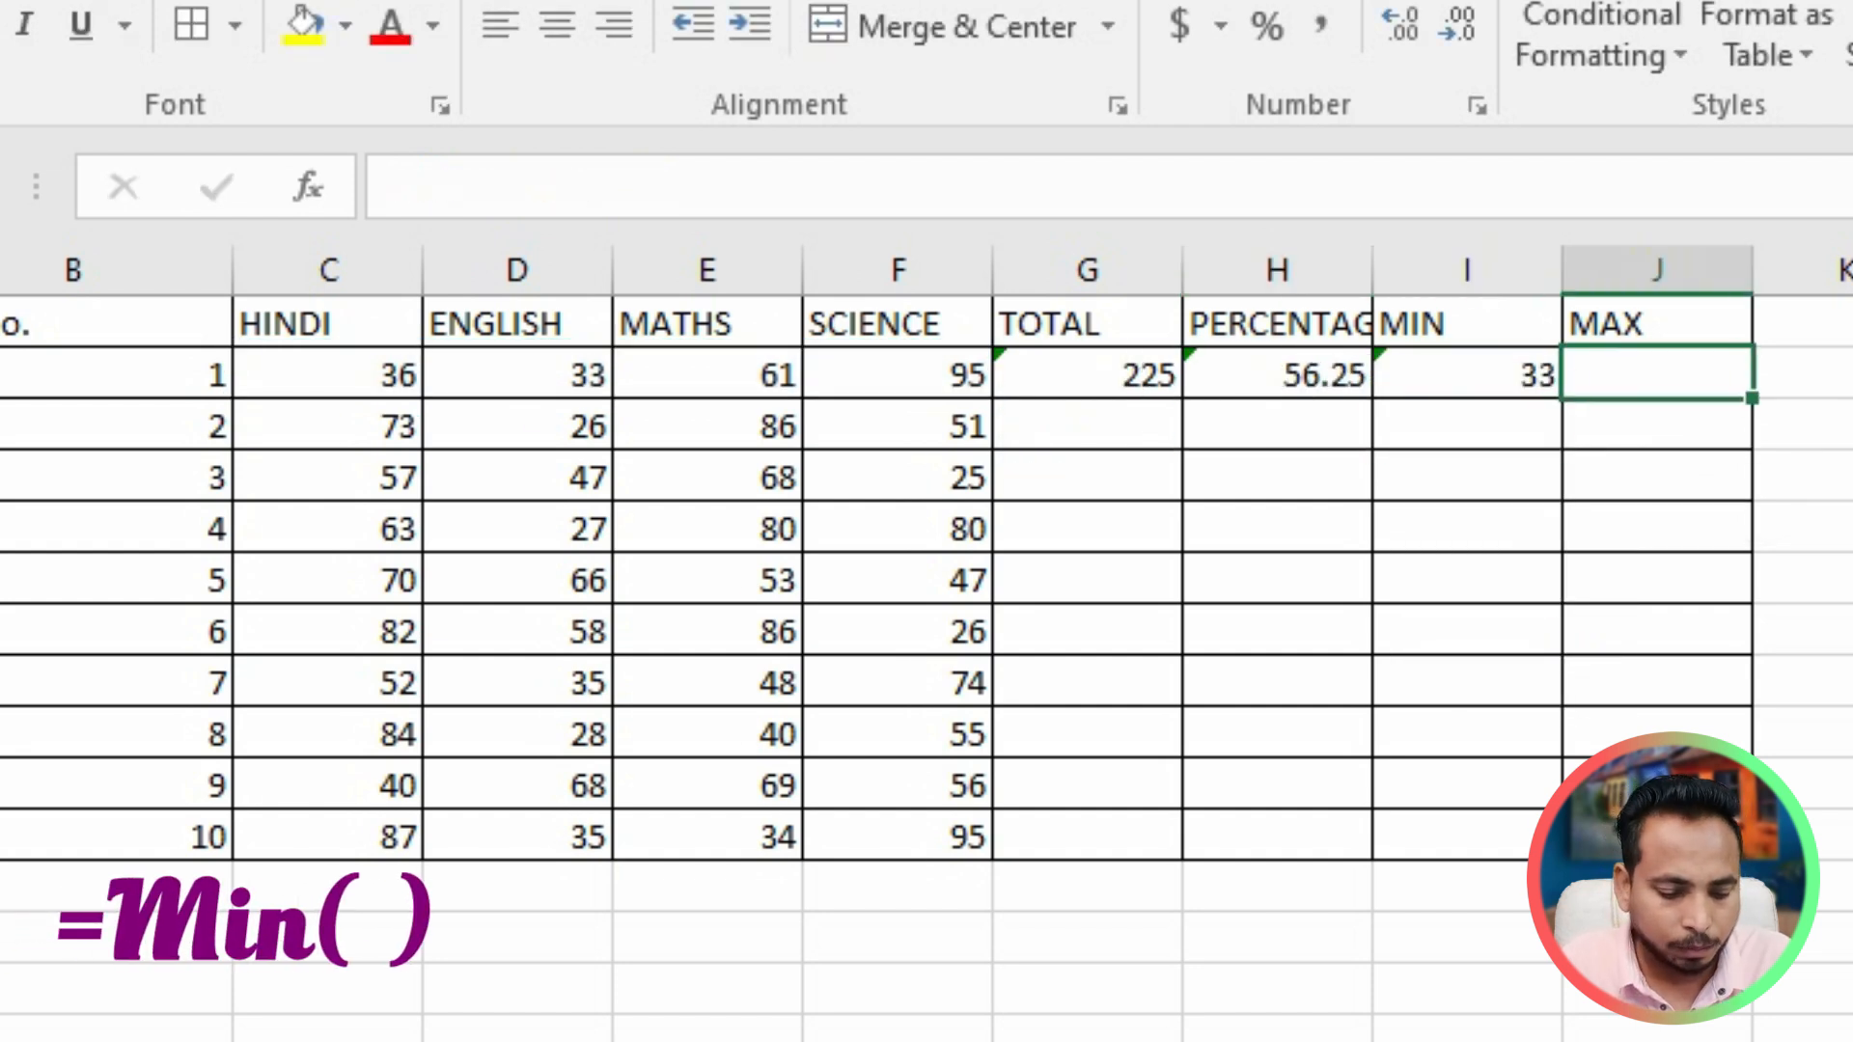
pyautogui.write('=')
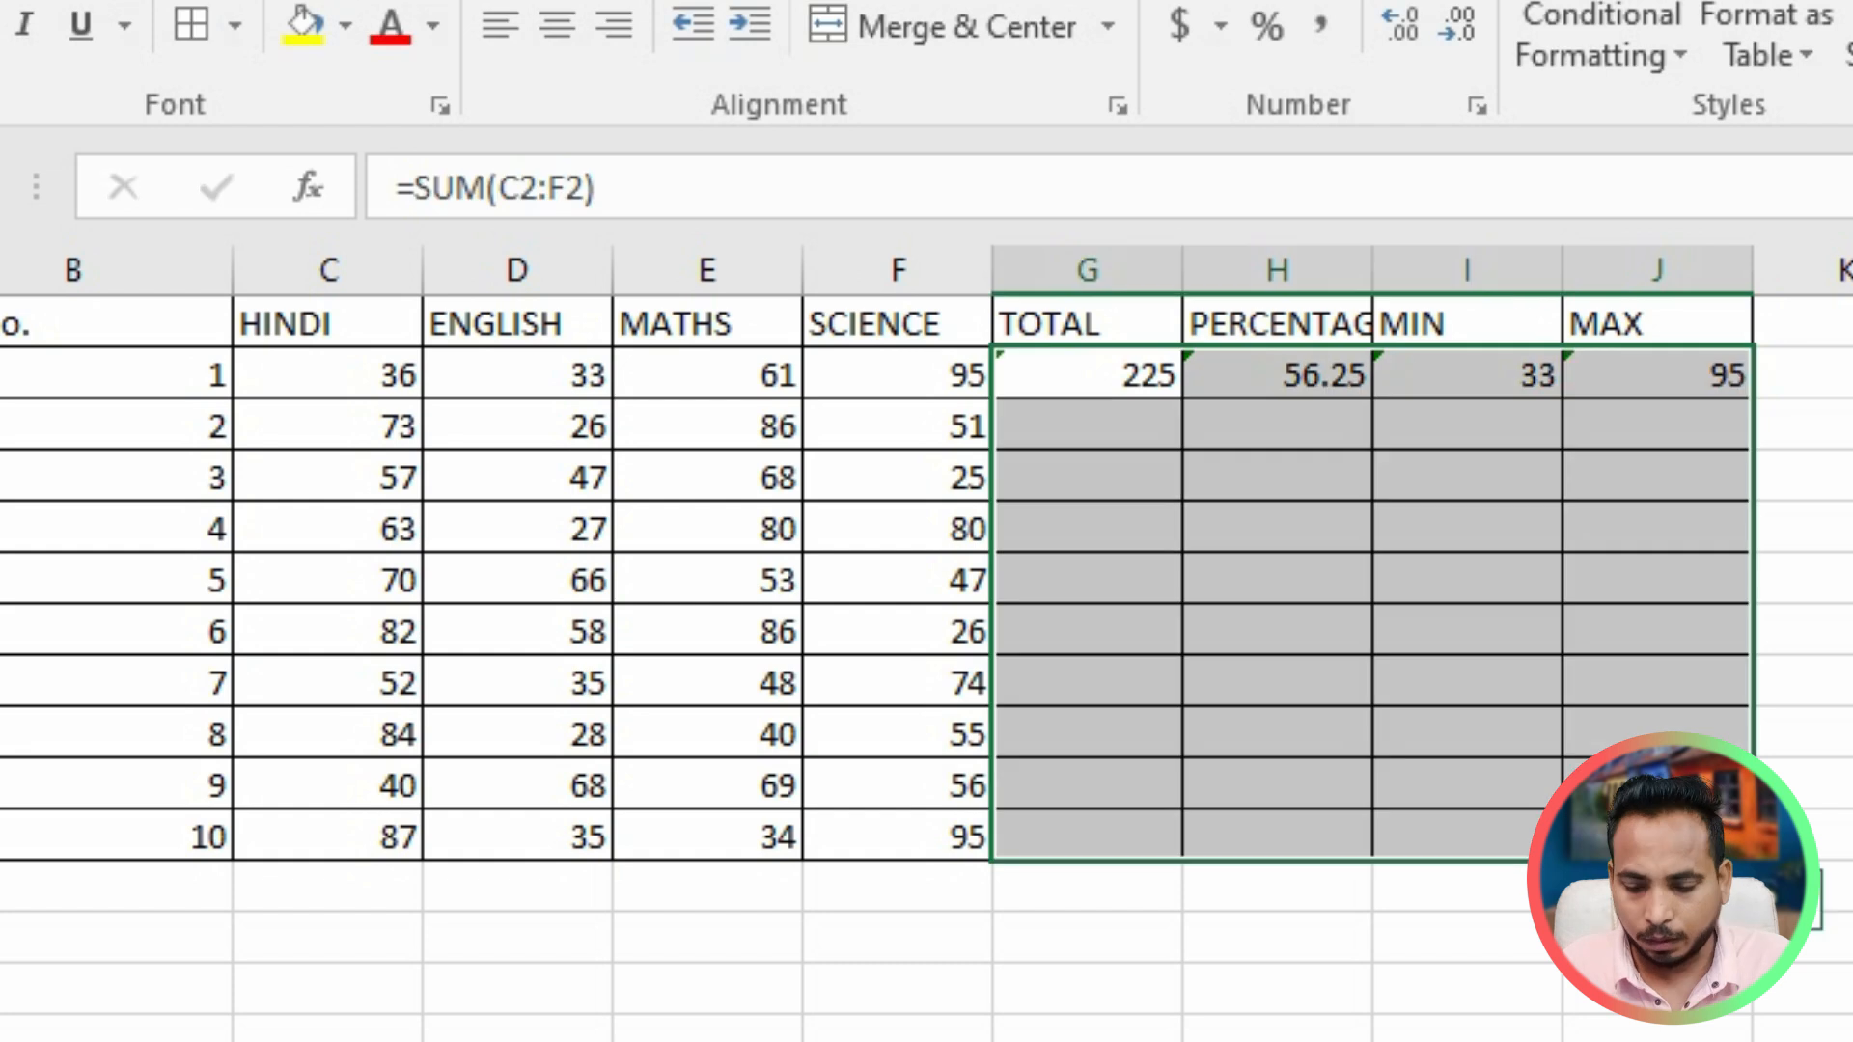
pyautogui.hotkey('ctrl', 'd')
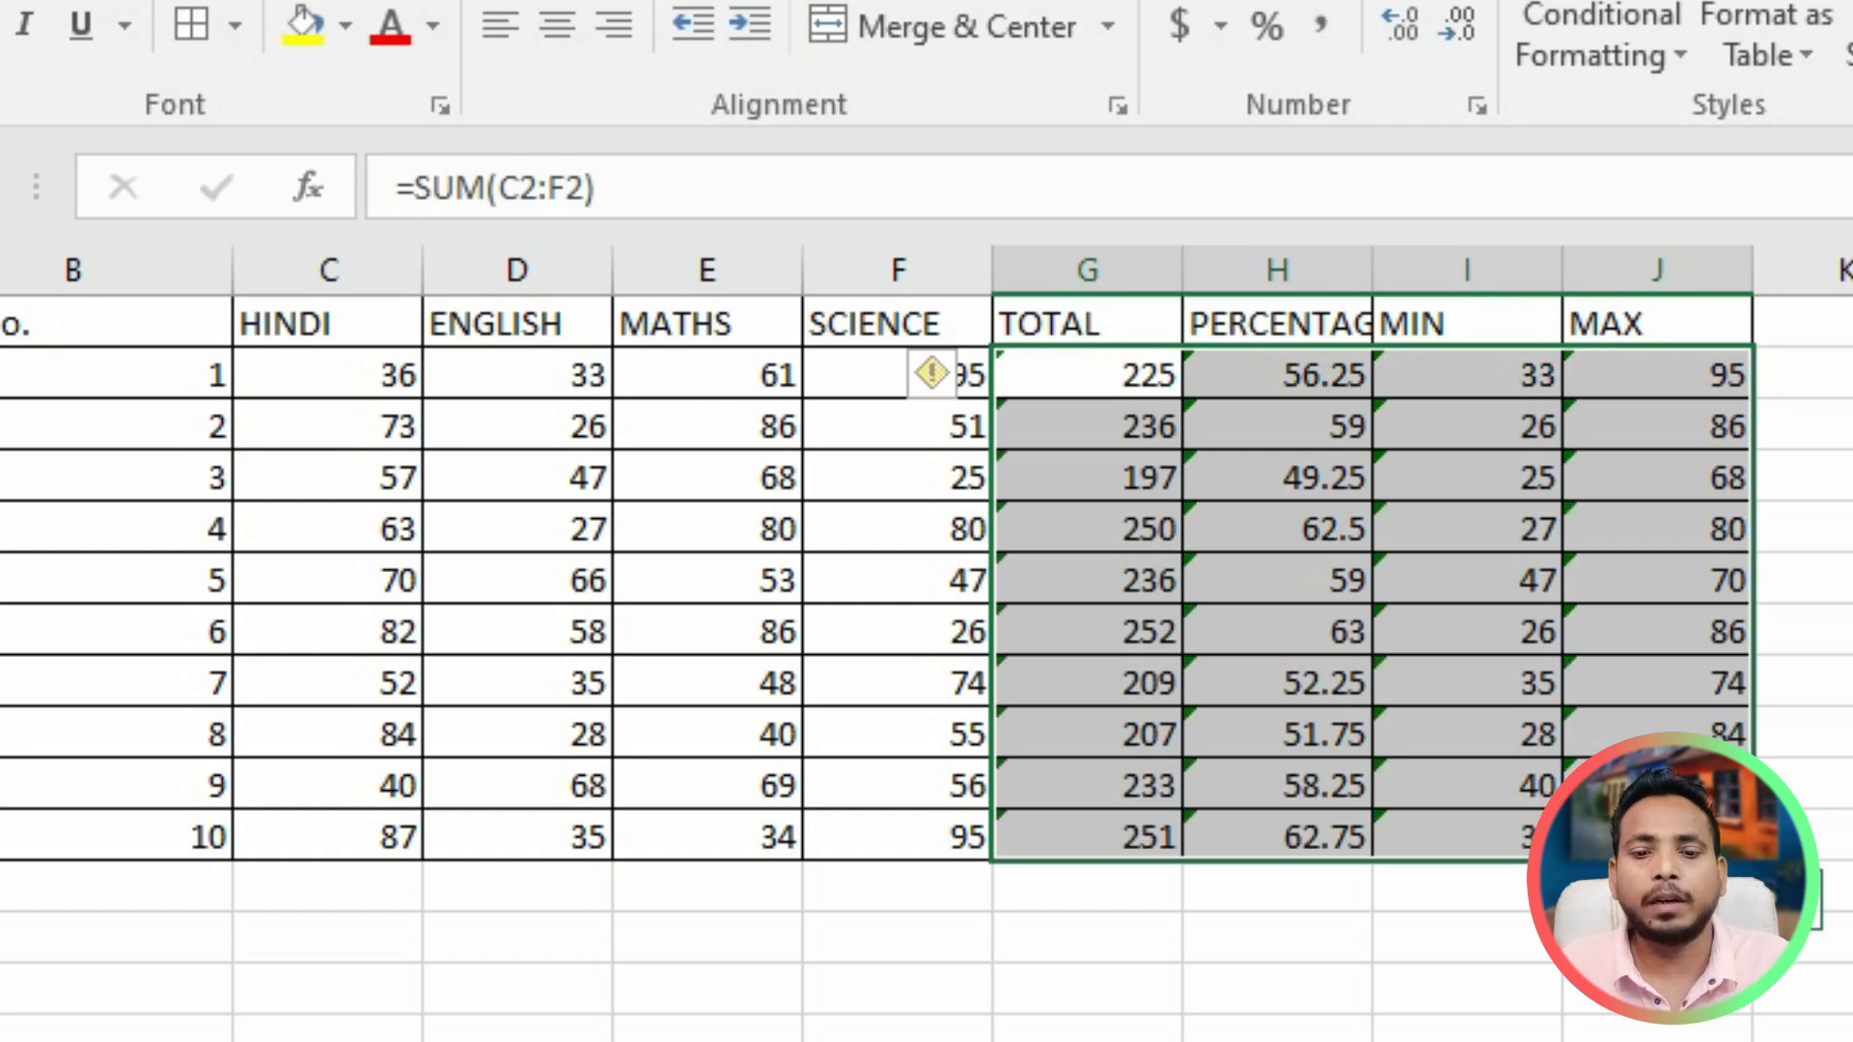
pyautogui.press('Return')
pyautogui.press('Left')
pyautogui.press('Up')
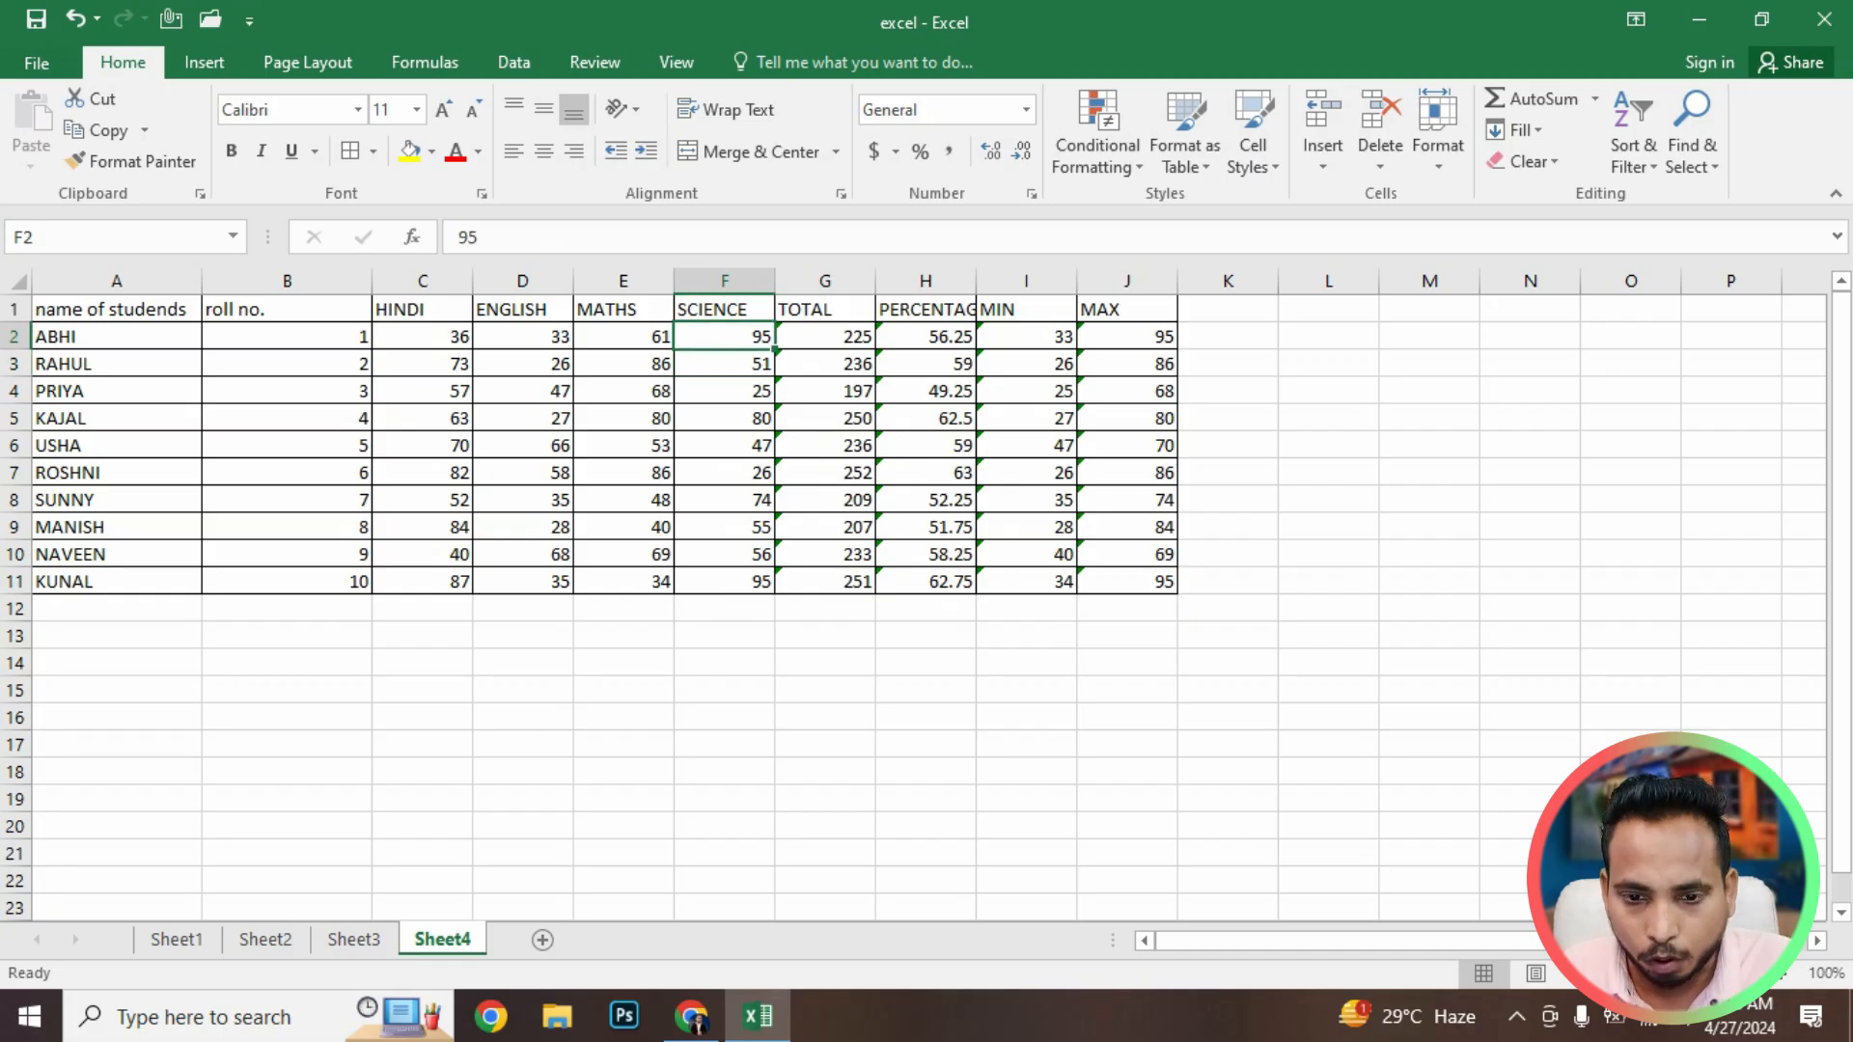
# Enlarge the worksheet view and examine the error markers on the TOTAL column formulas
pyautogui.scroll(4, 915, 594)
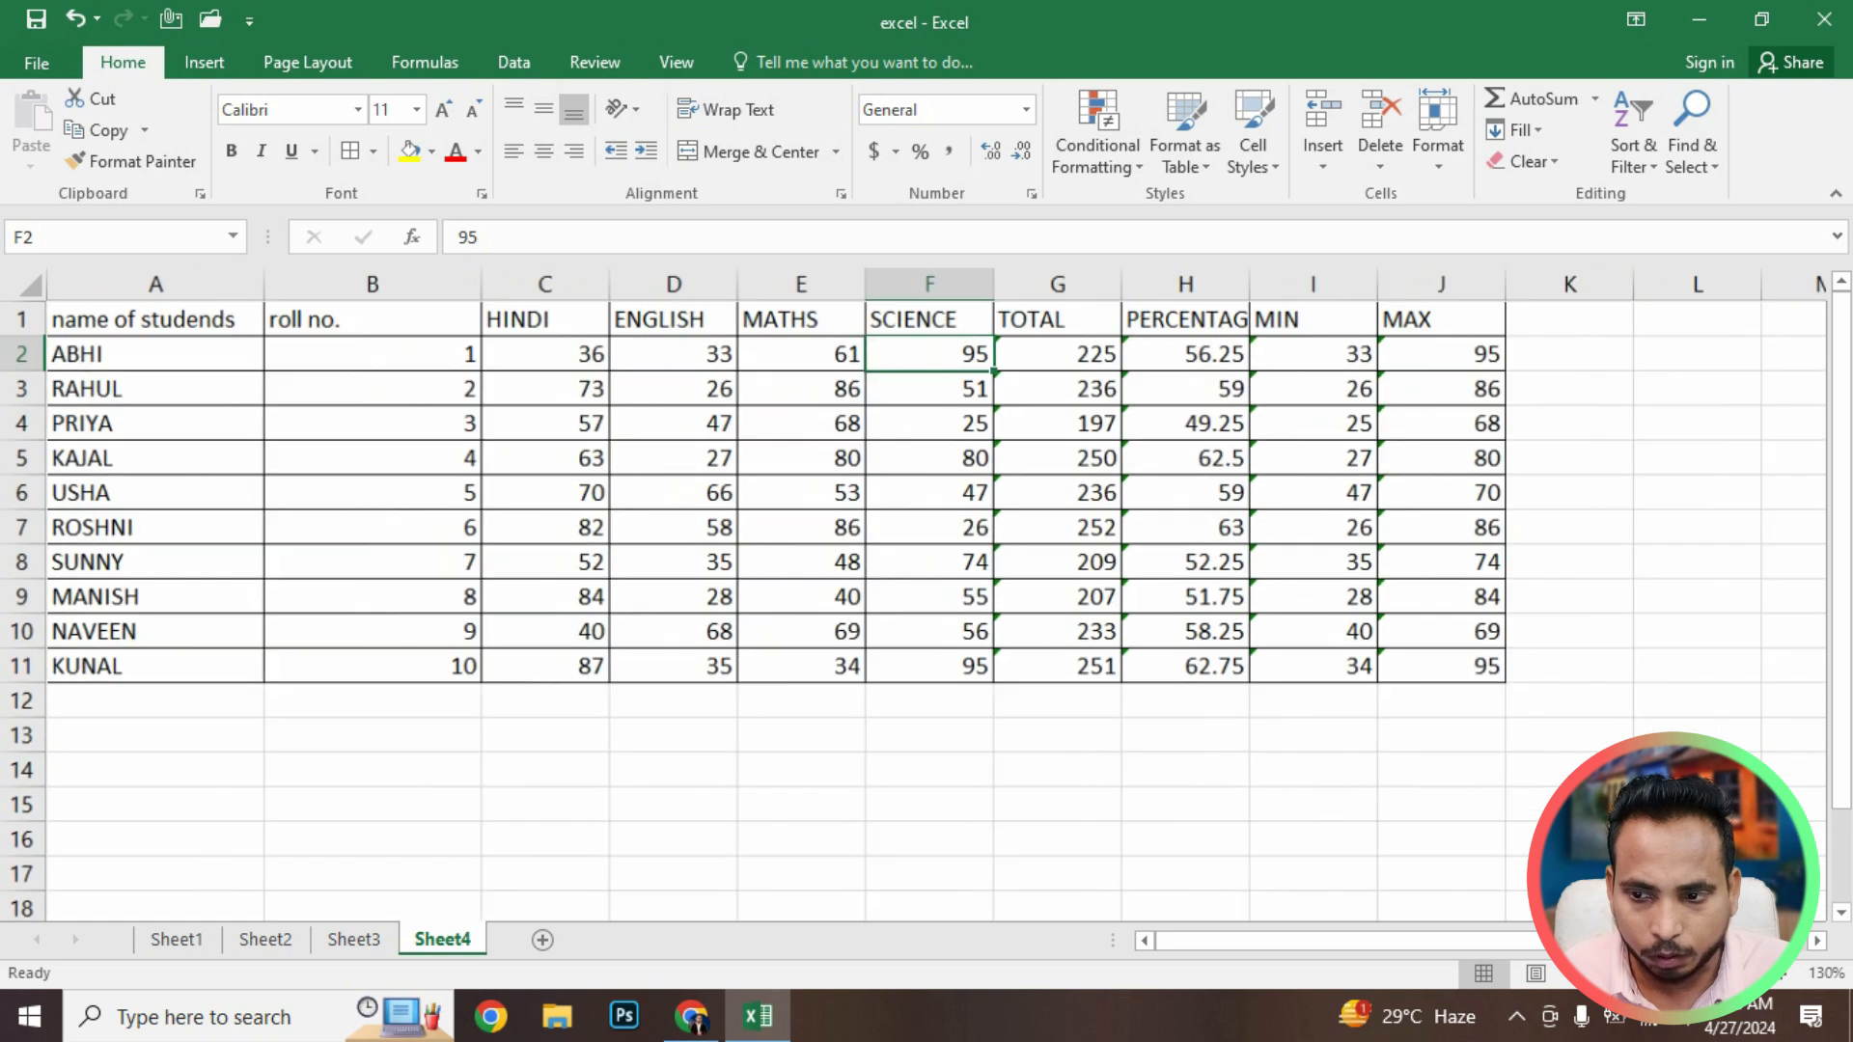
pyautogui.scroll(2, 915, 595)
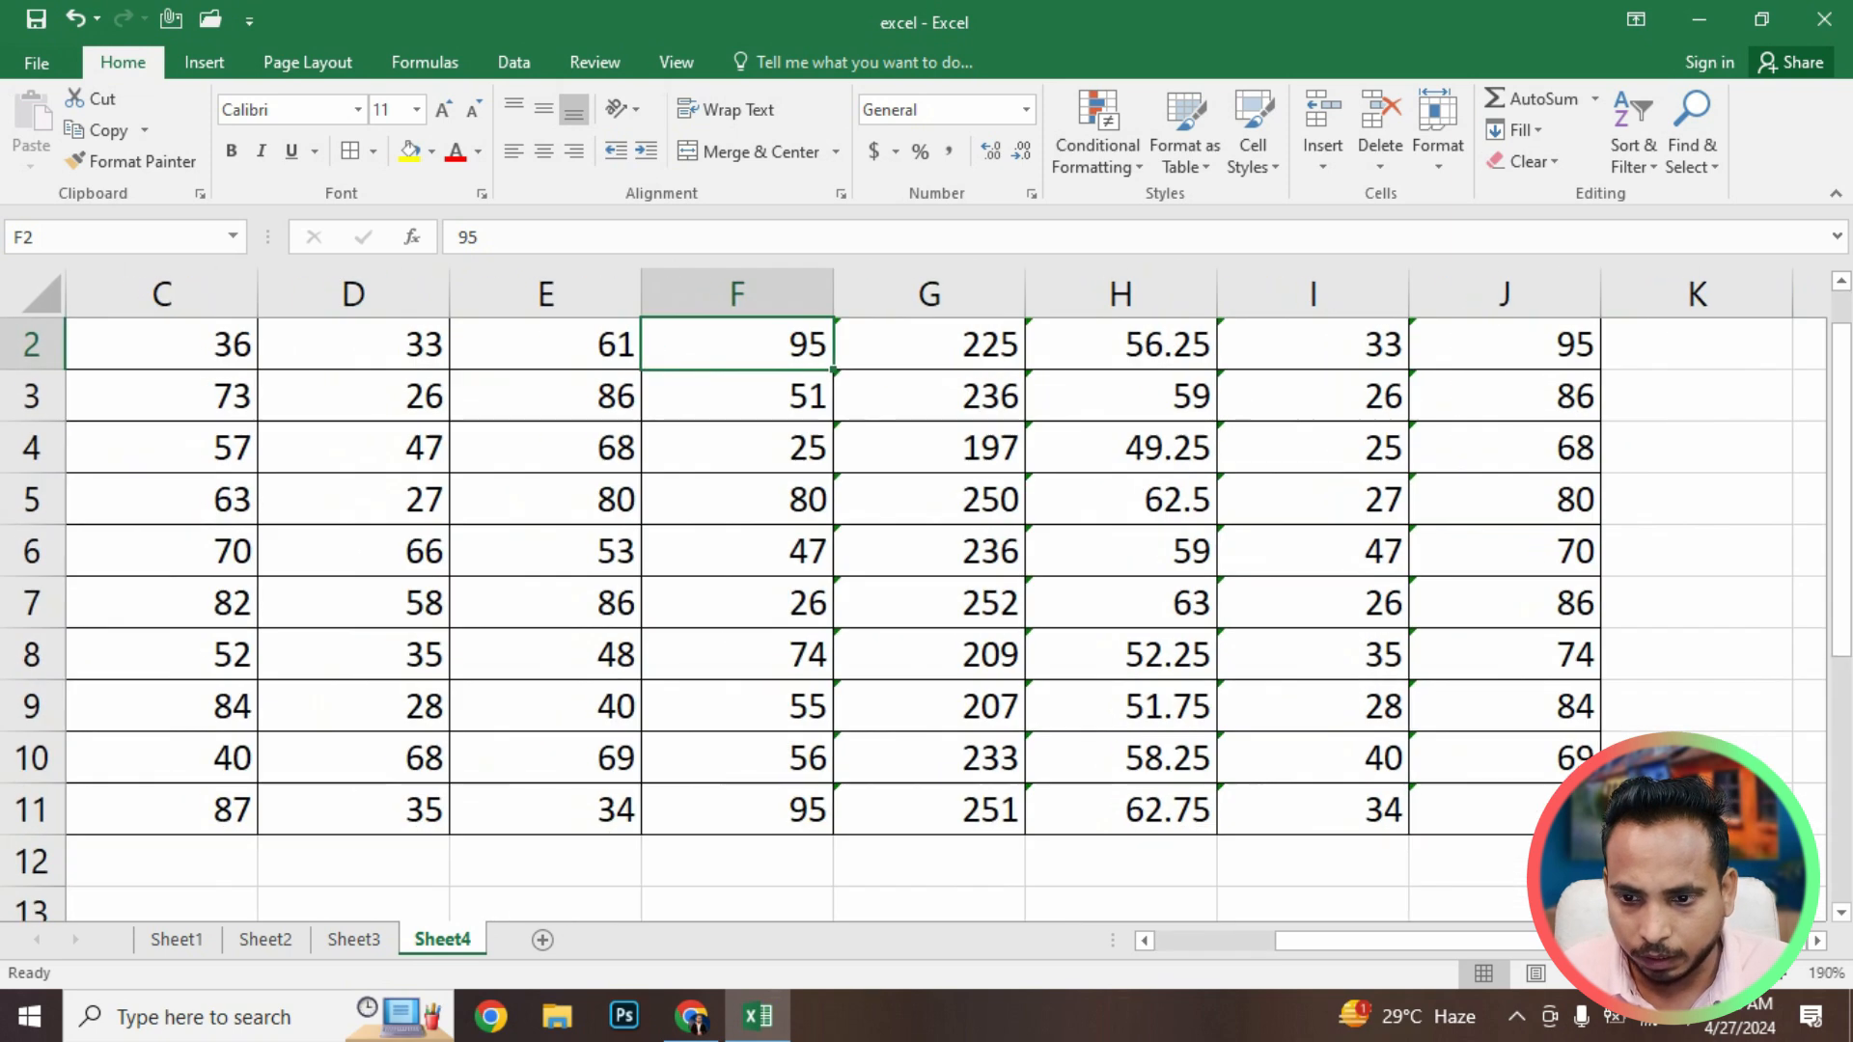
pyautogui.scroll(1, 915, 595)
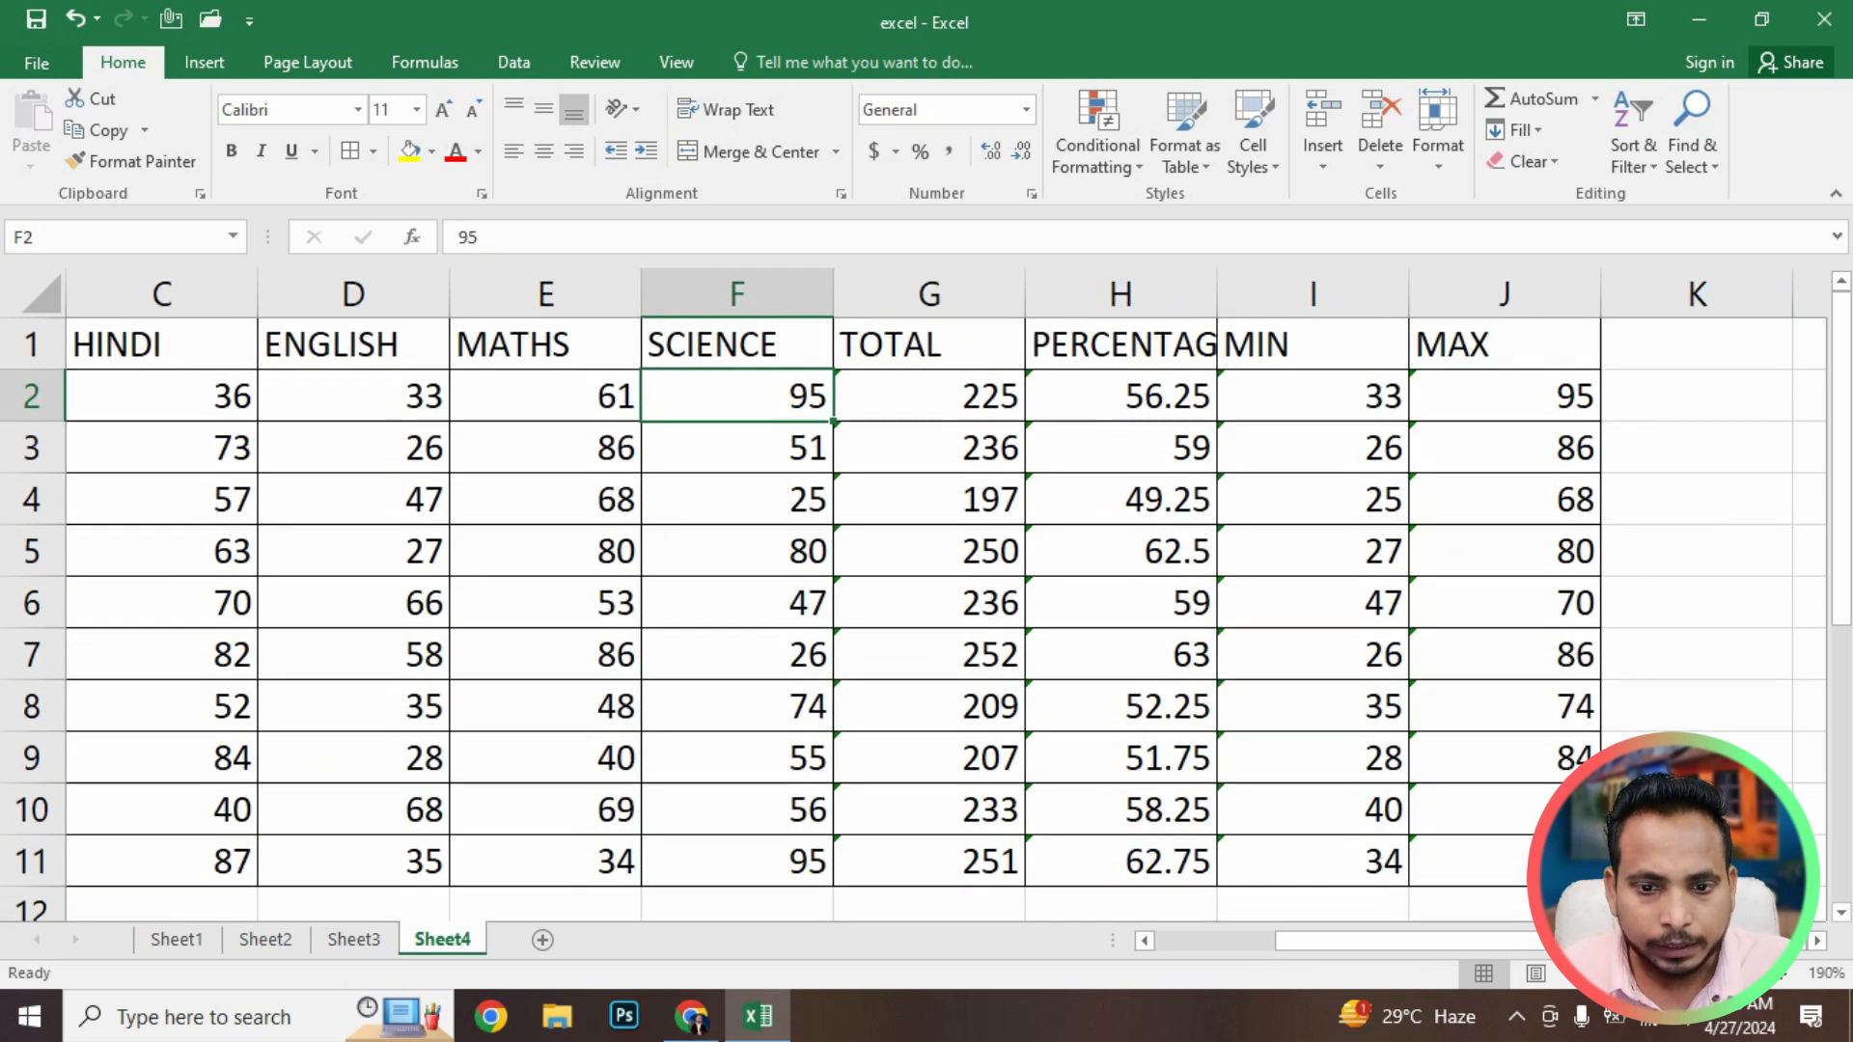
pyautogui.scroll(1, 915, 595)
pyautogui.press('Right')
pyautogui.press('Down')
pyautogui.press('Down')
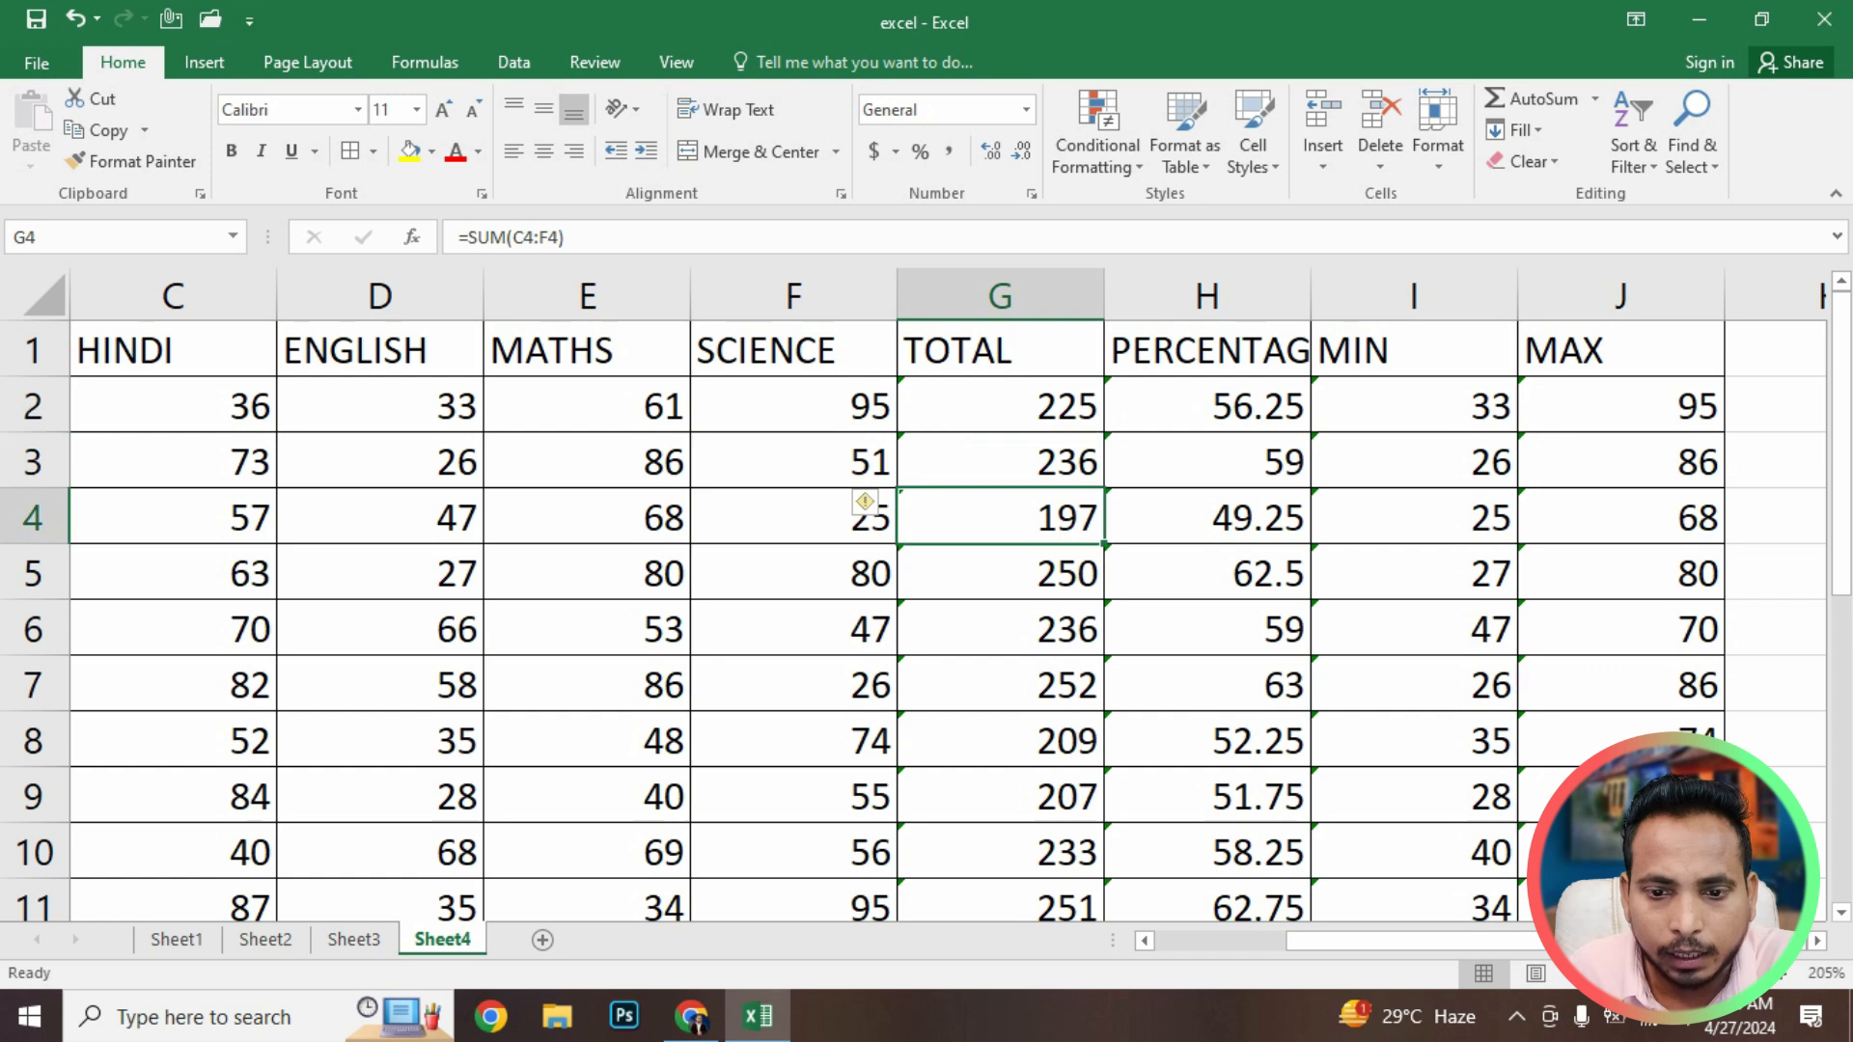
pyautogui.press('Up')
pyautogui.press('Up')
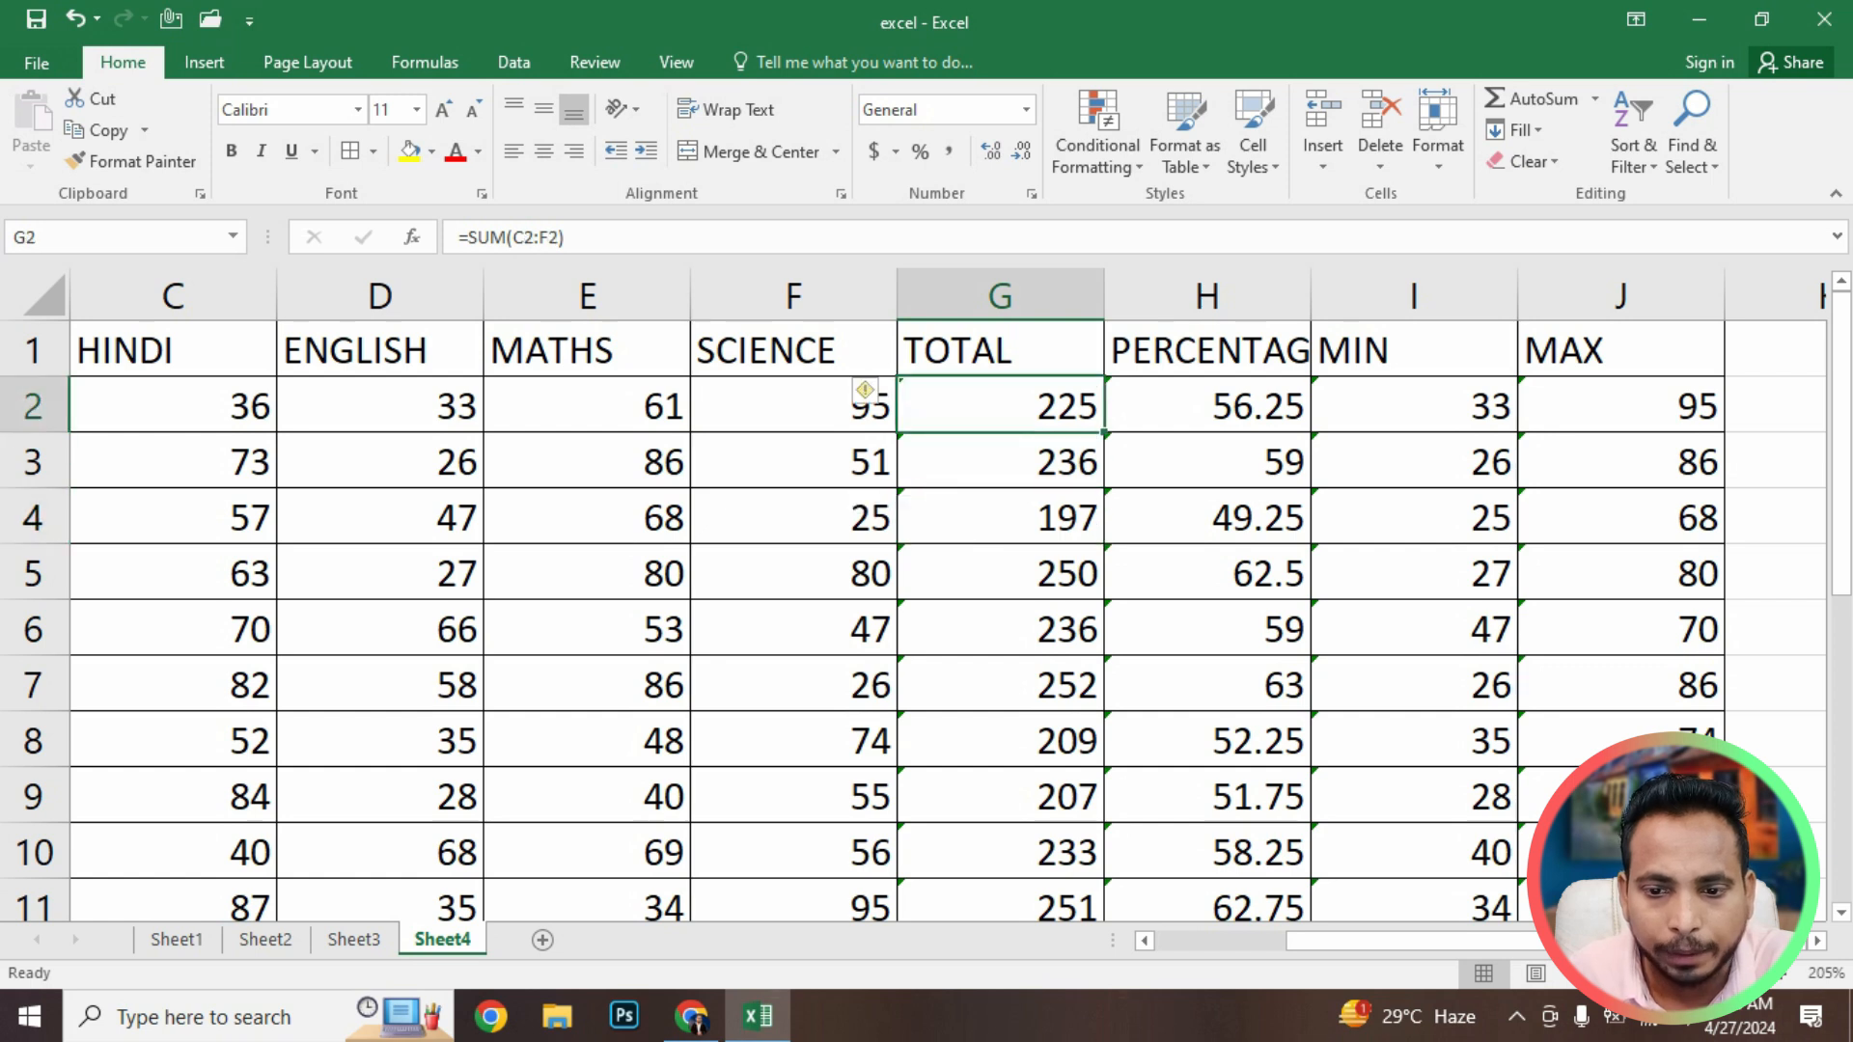
pyautogui.press('Down')
pyautogui.press('Up')
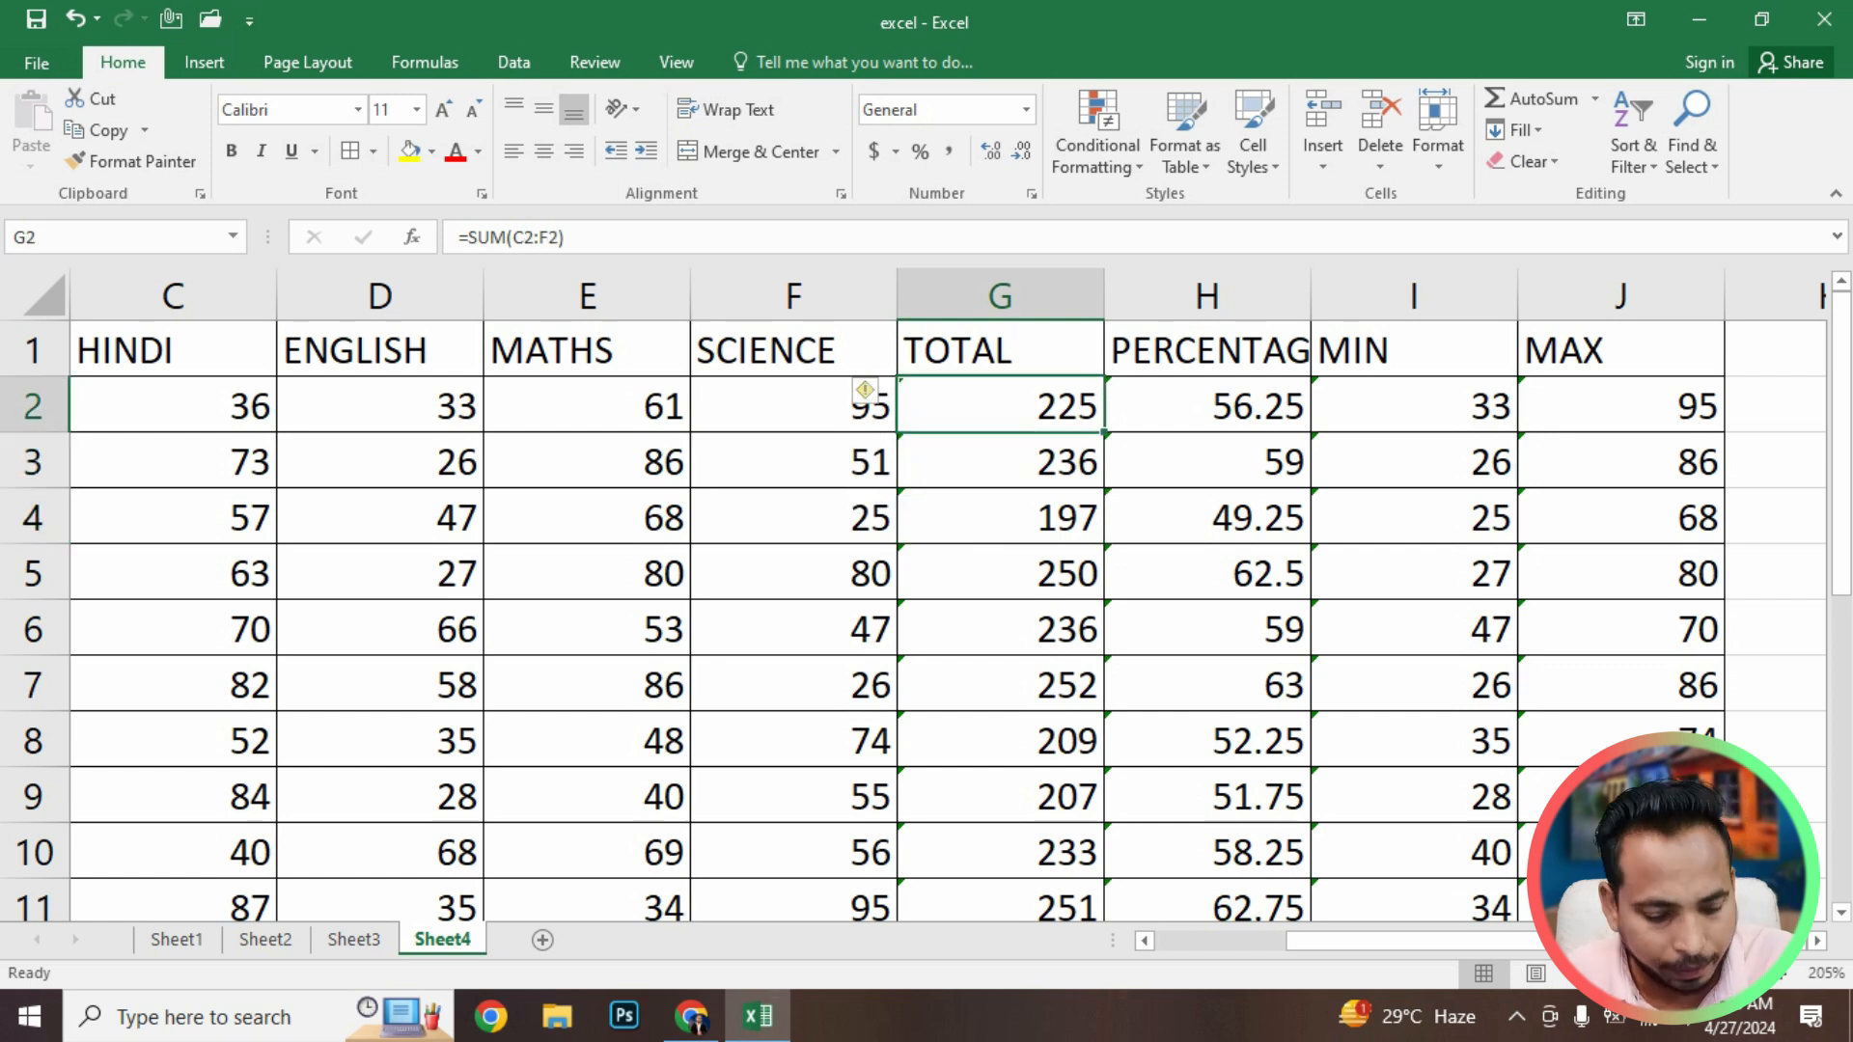
pyautogui.scroll(-1, 926, 594)
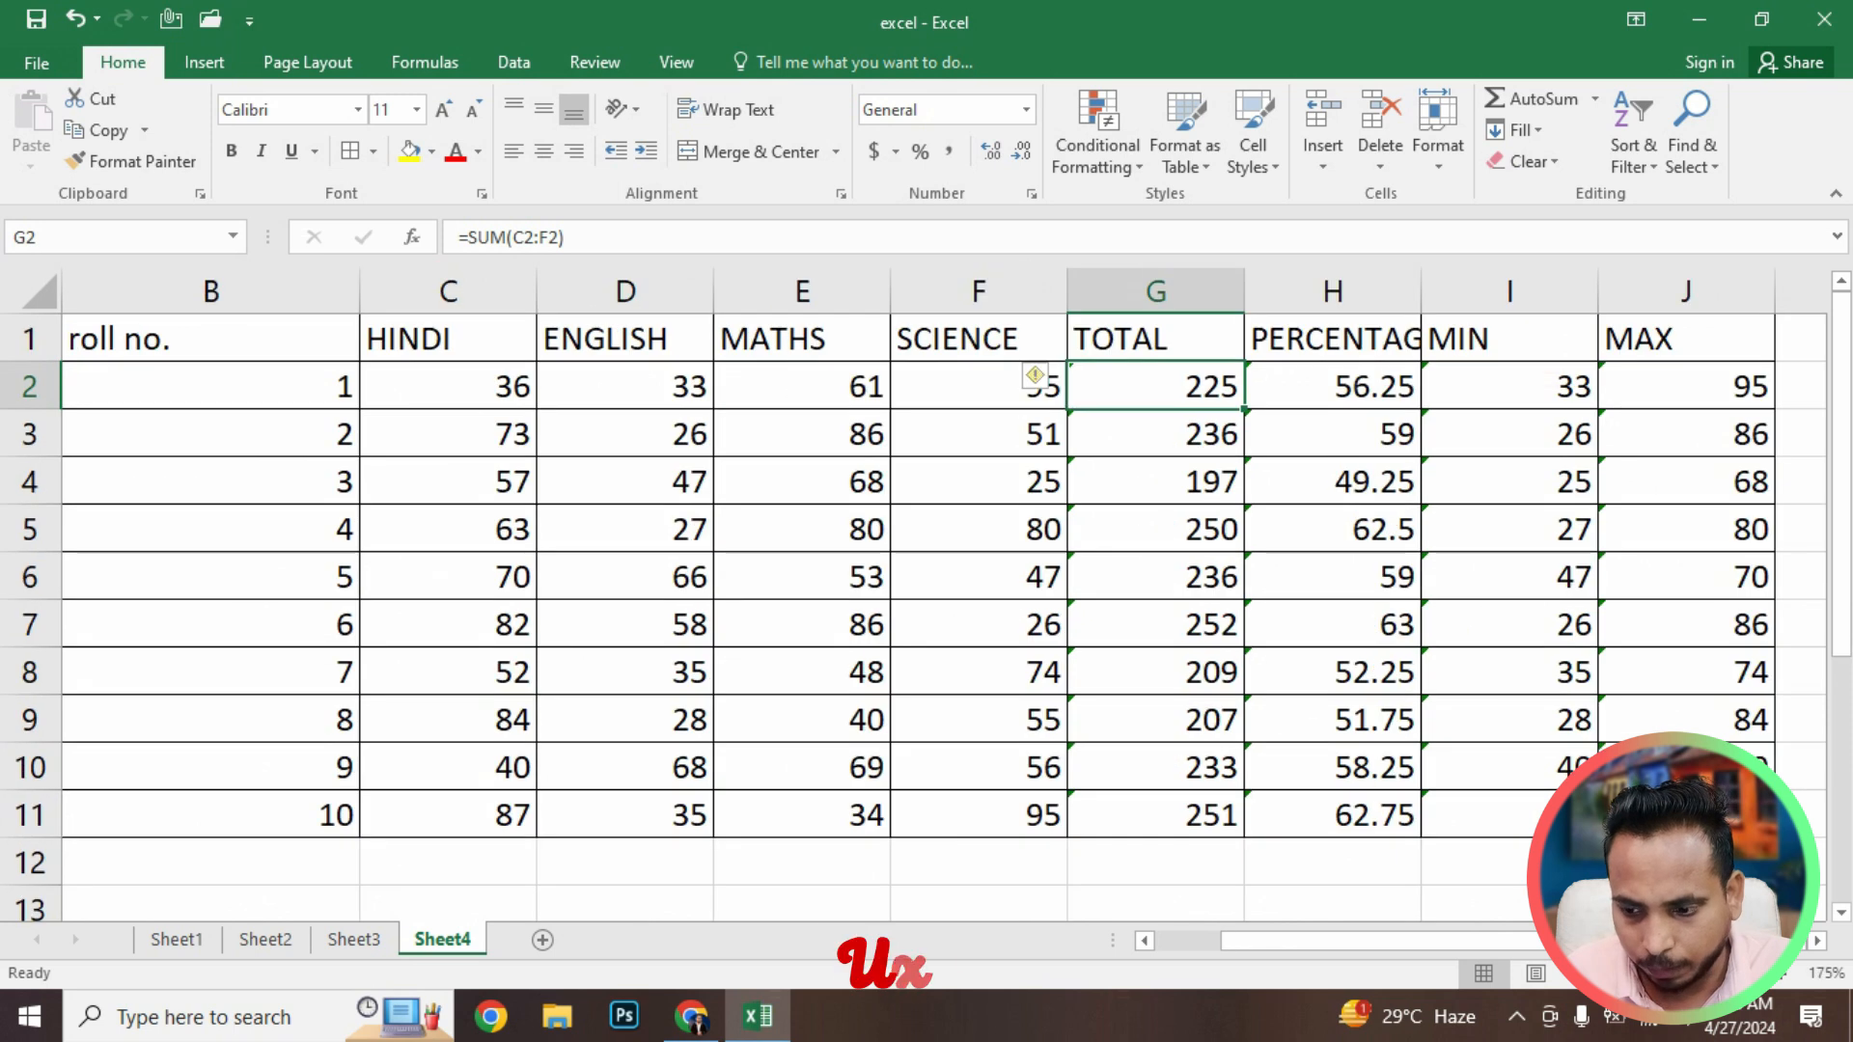
pyautogui.hscroll(-1, 936, 579)
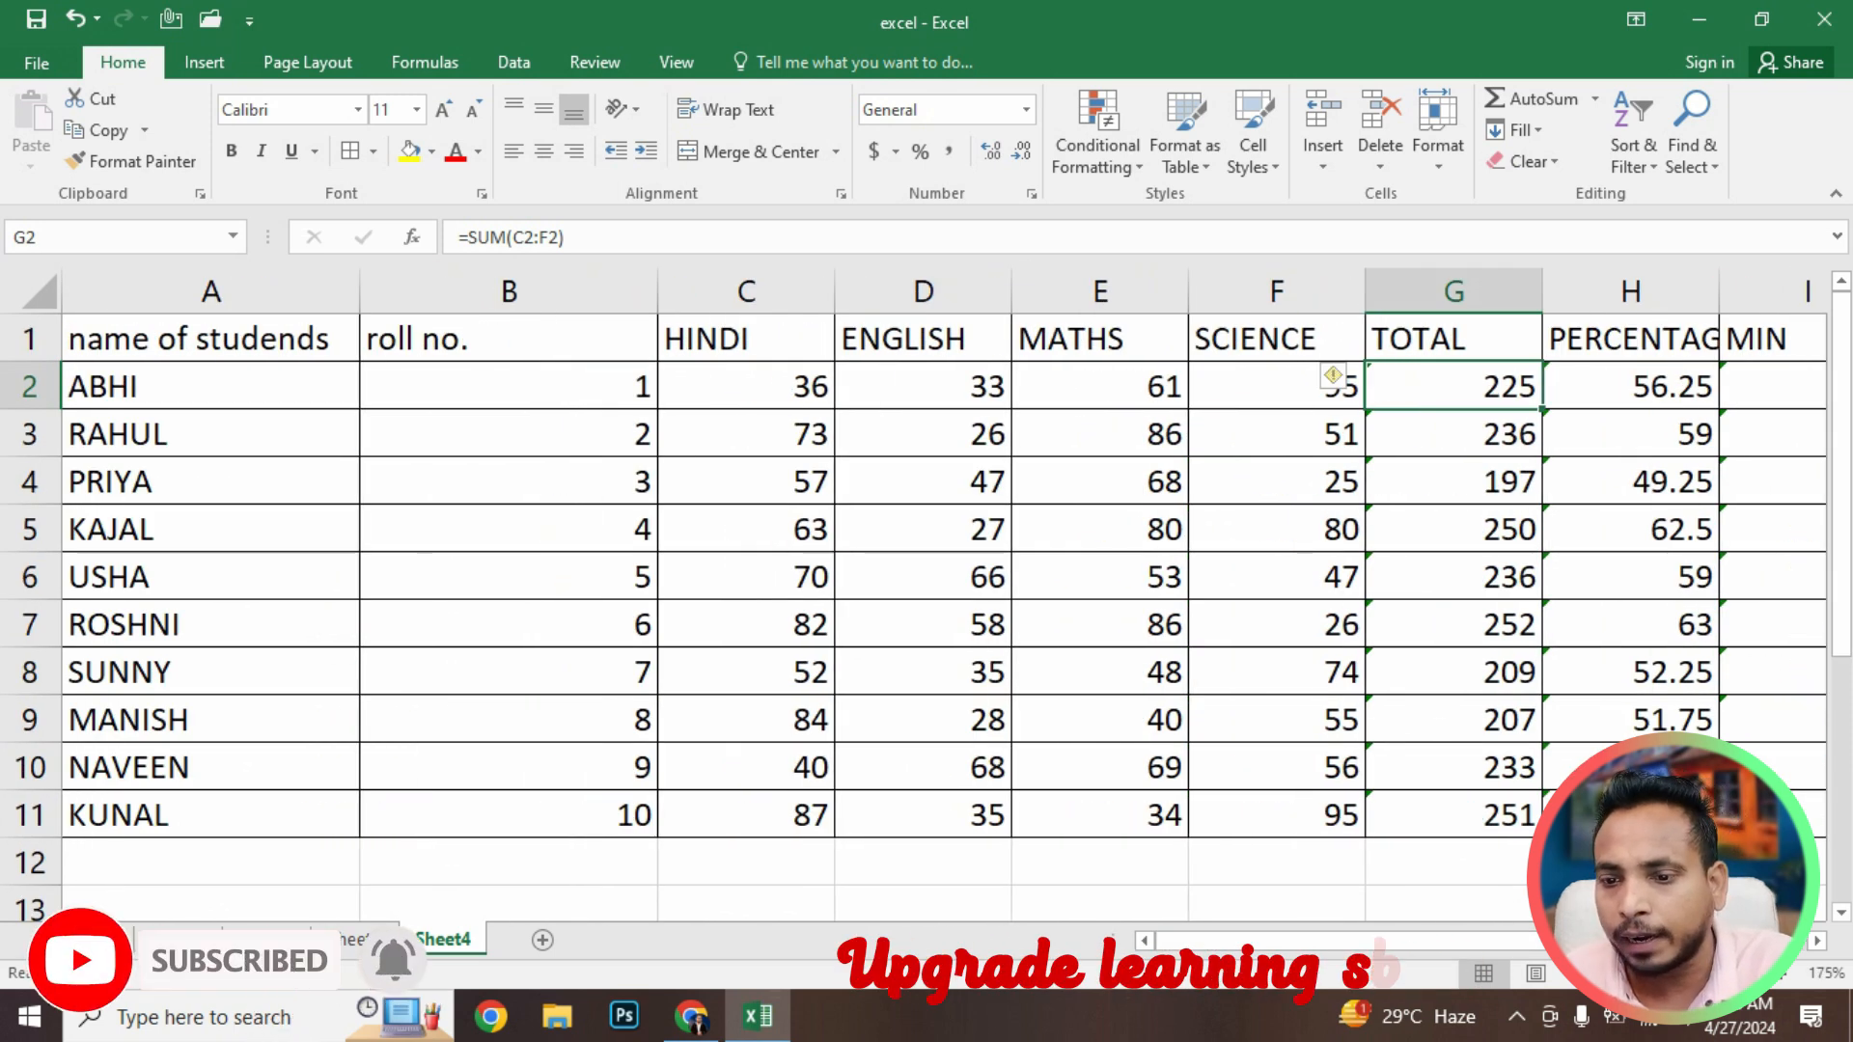
# Compare the flagged TOTAL and PERCENTAGE formulas in row 2 and read the error warning on G2
pyautogui.press('Down')
pyautogui.press('Down')
pyautogui.press('Up')
pyautogui.press('Up')
pyautogui.press('Right')
pyautogui.press('Right')
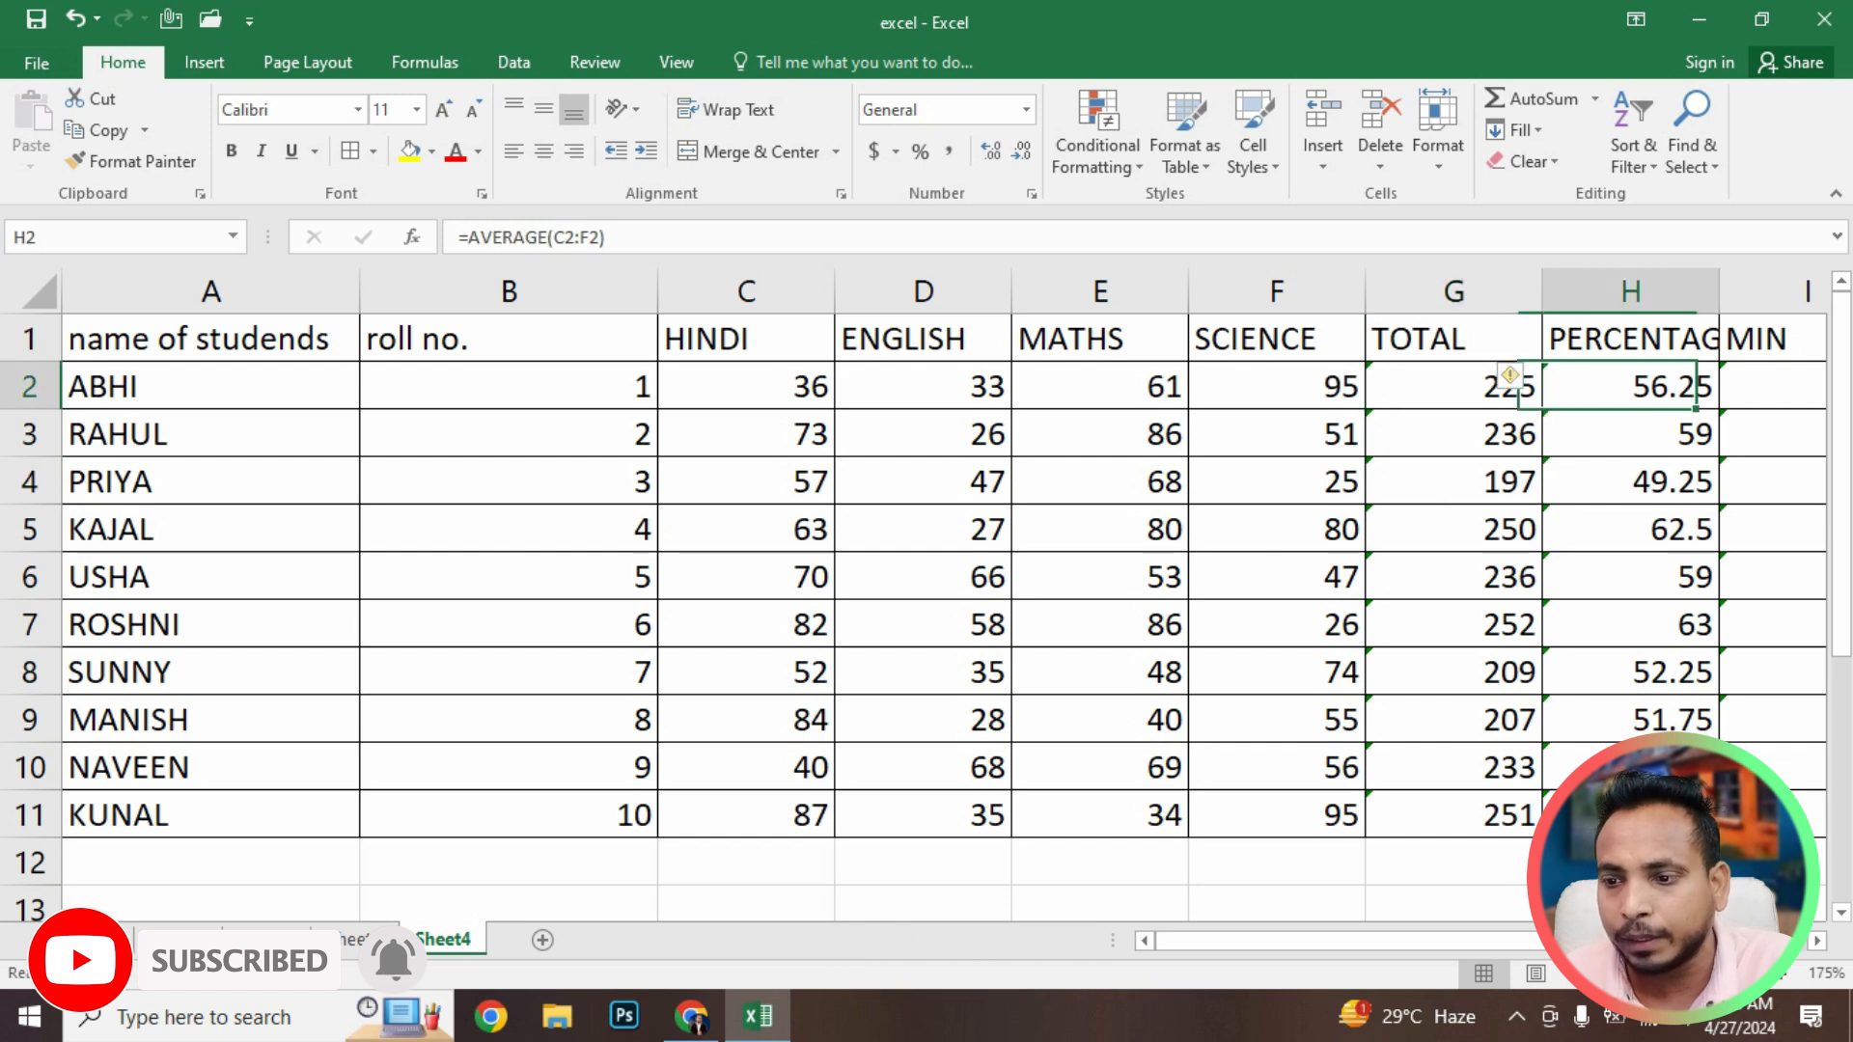
pyautogui.press('Left')
pyautogui.press('Left')
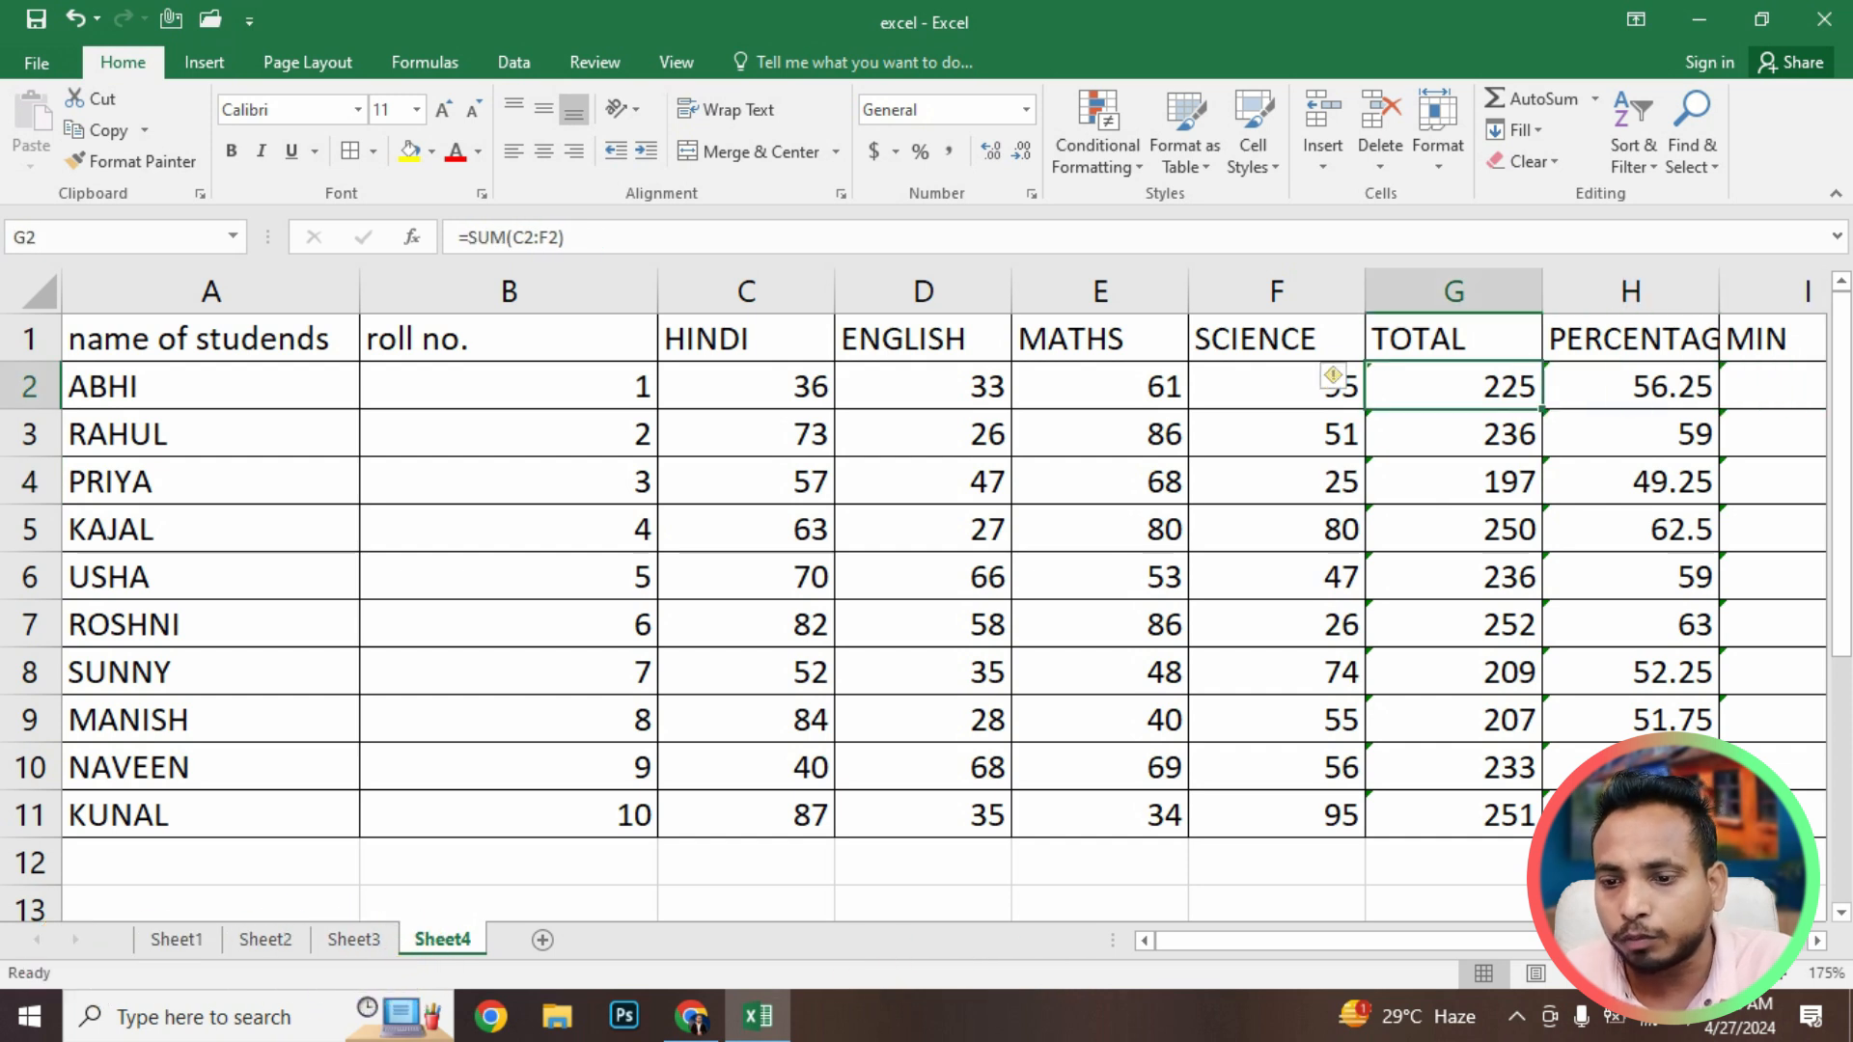
pyautogui.press('Down')
pyautogui.press('Down')
pyautogui.press('Up')
pyautogui.press('Up')
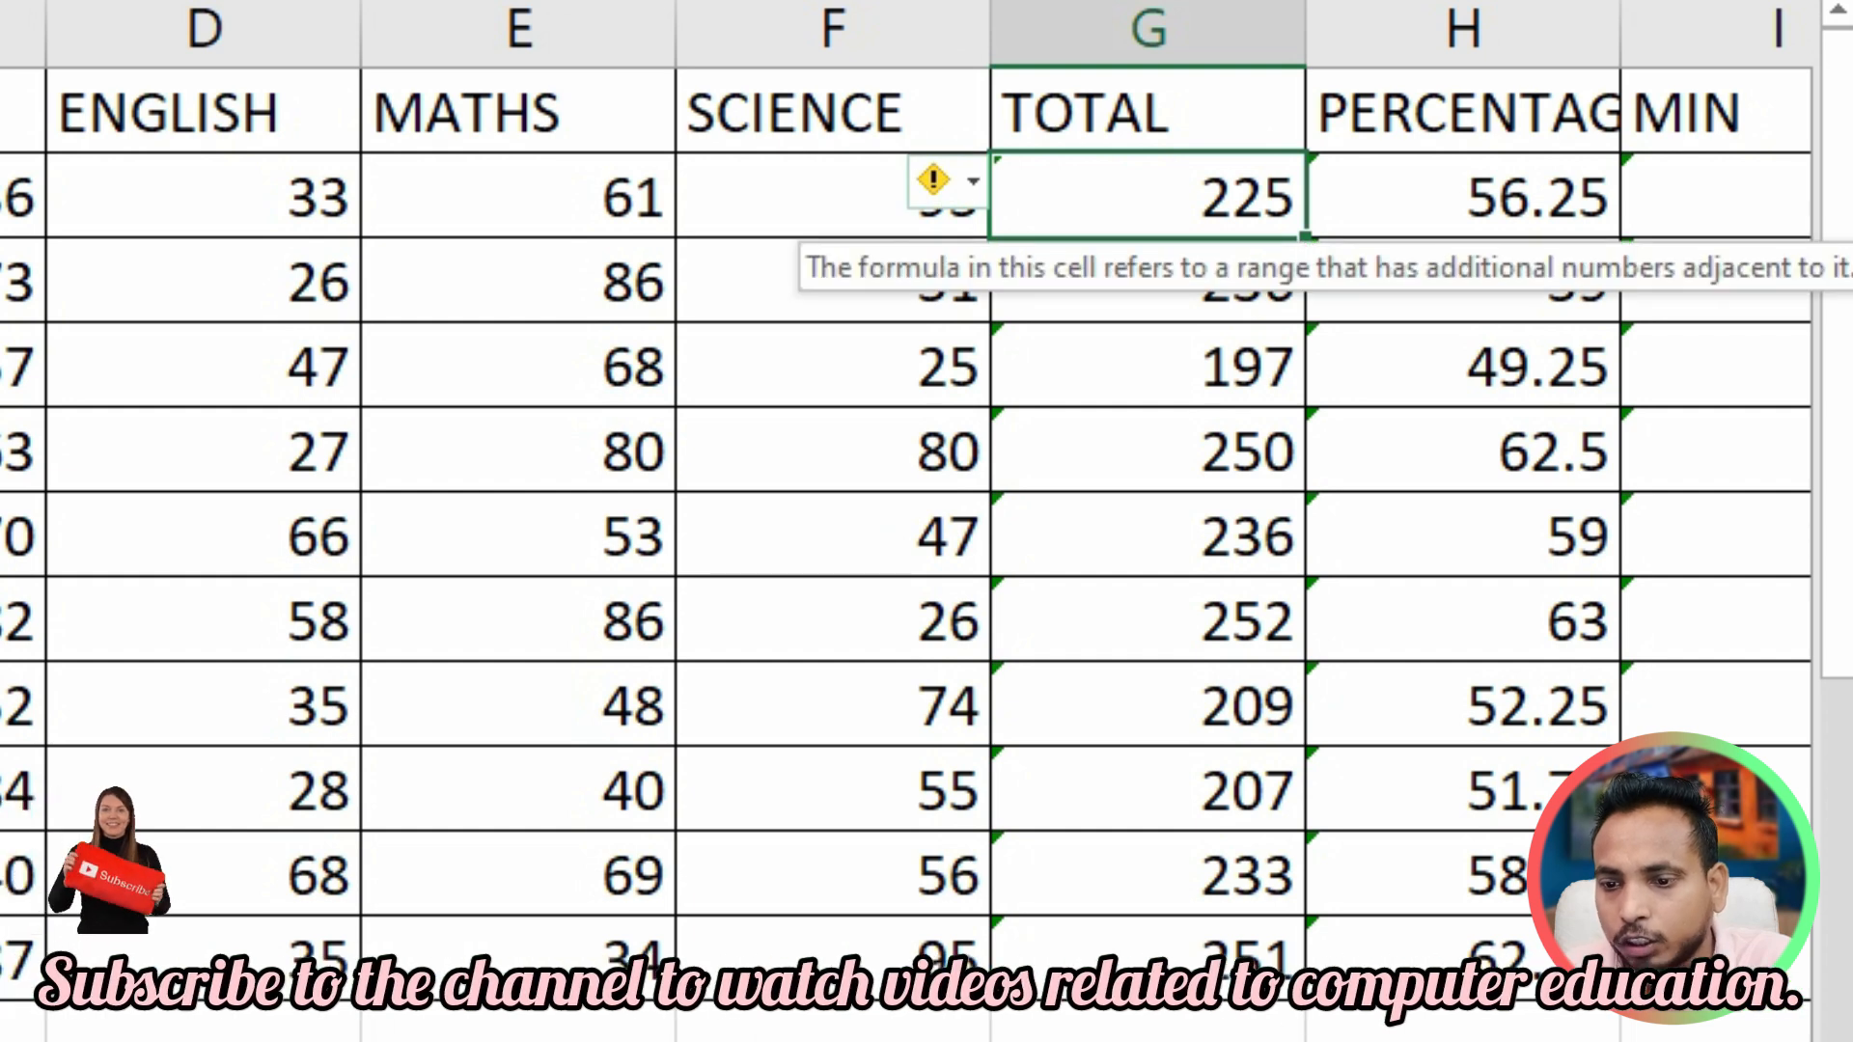
# Inspect the error indicators on further cells in the TOTAL and PERCENTAGE columns
pyautogui.press('Down')
pyautogui.press('Down')
pyautogui.press('Down')
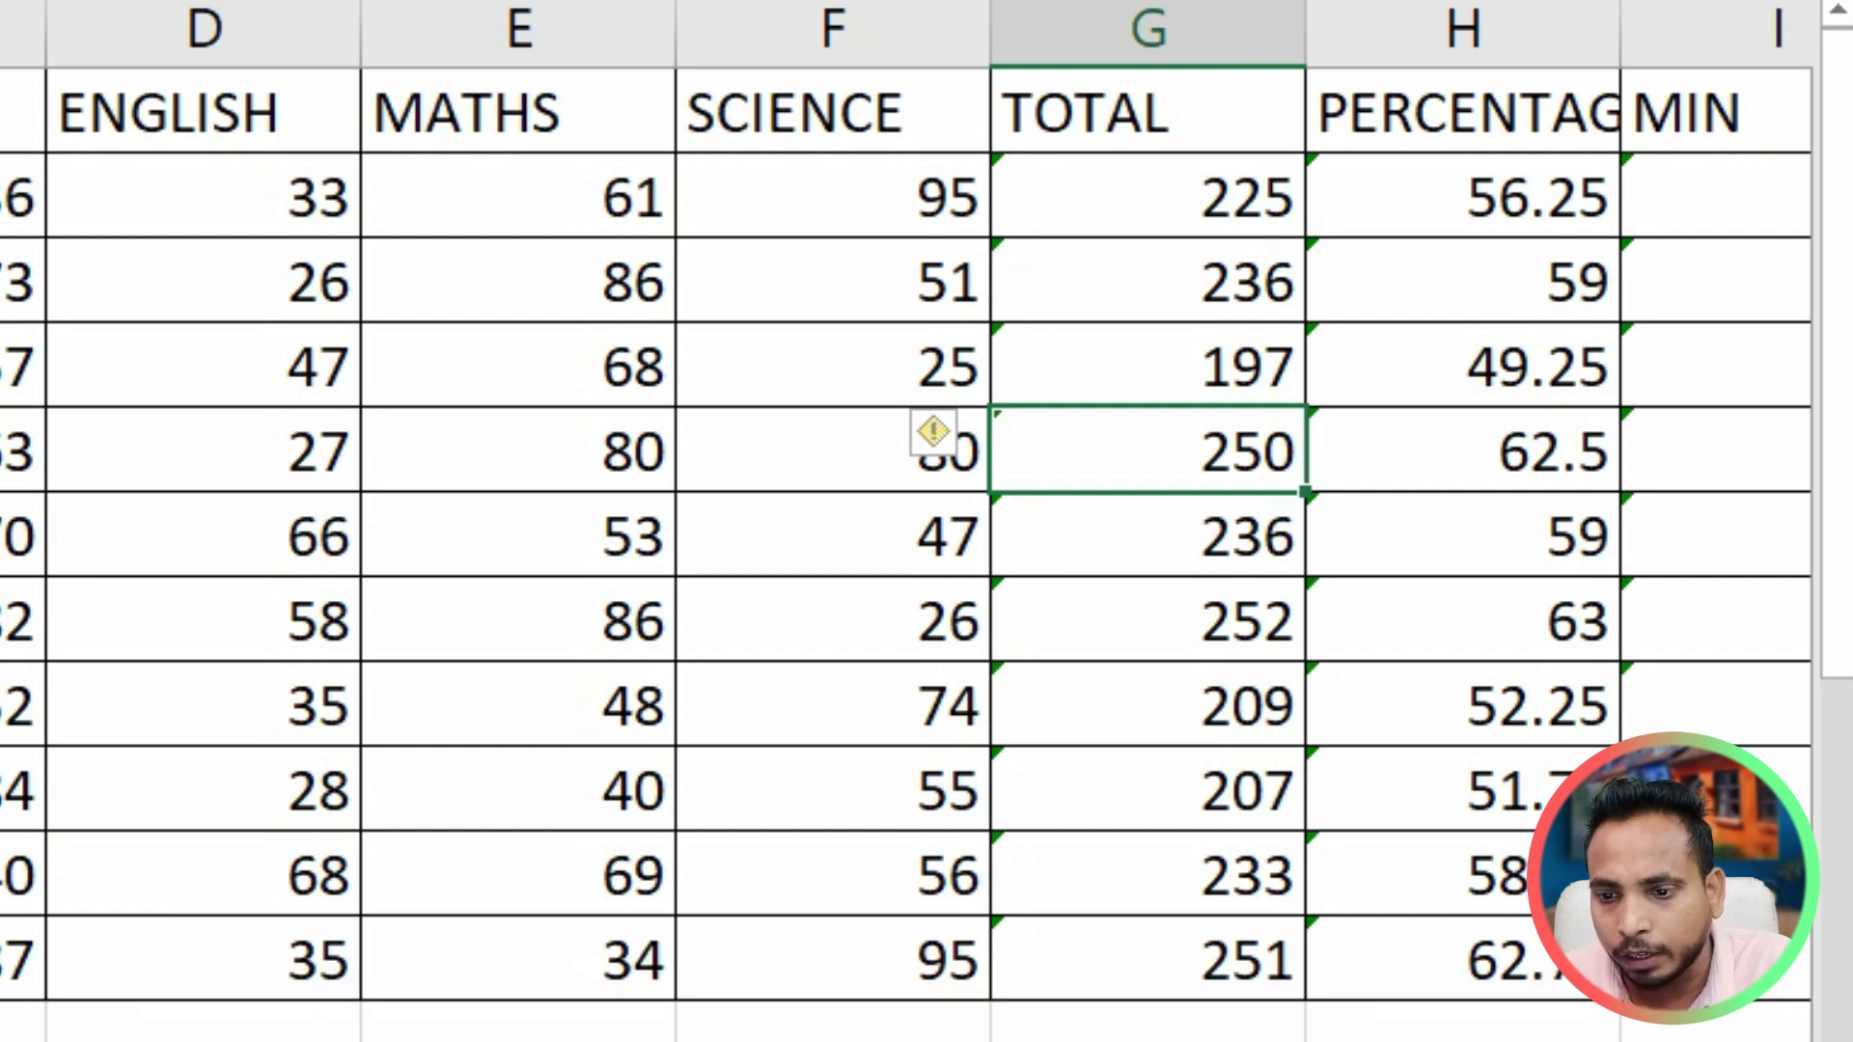
pyautogui.press('Up')
pyautogui.press('Up')
pyautogui.press('Up')
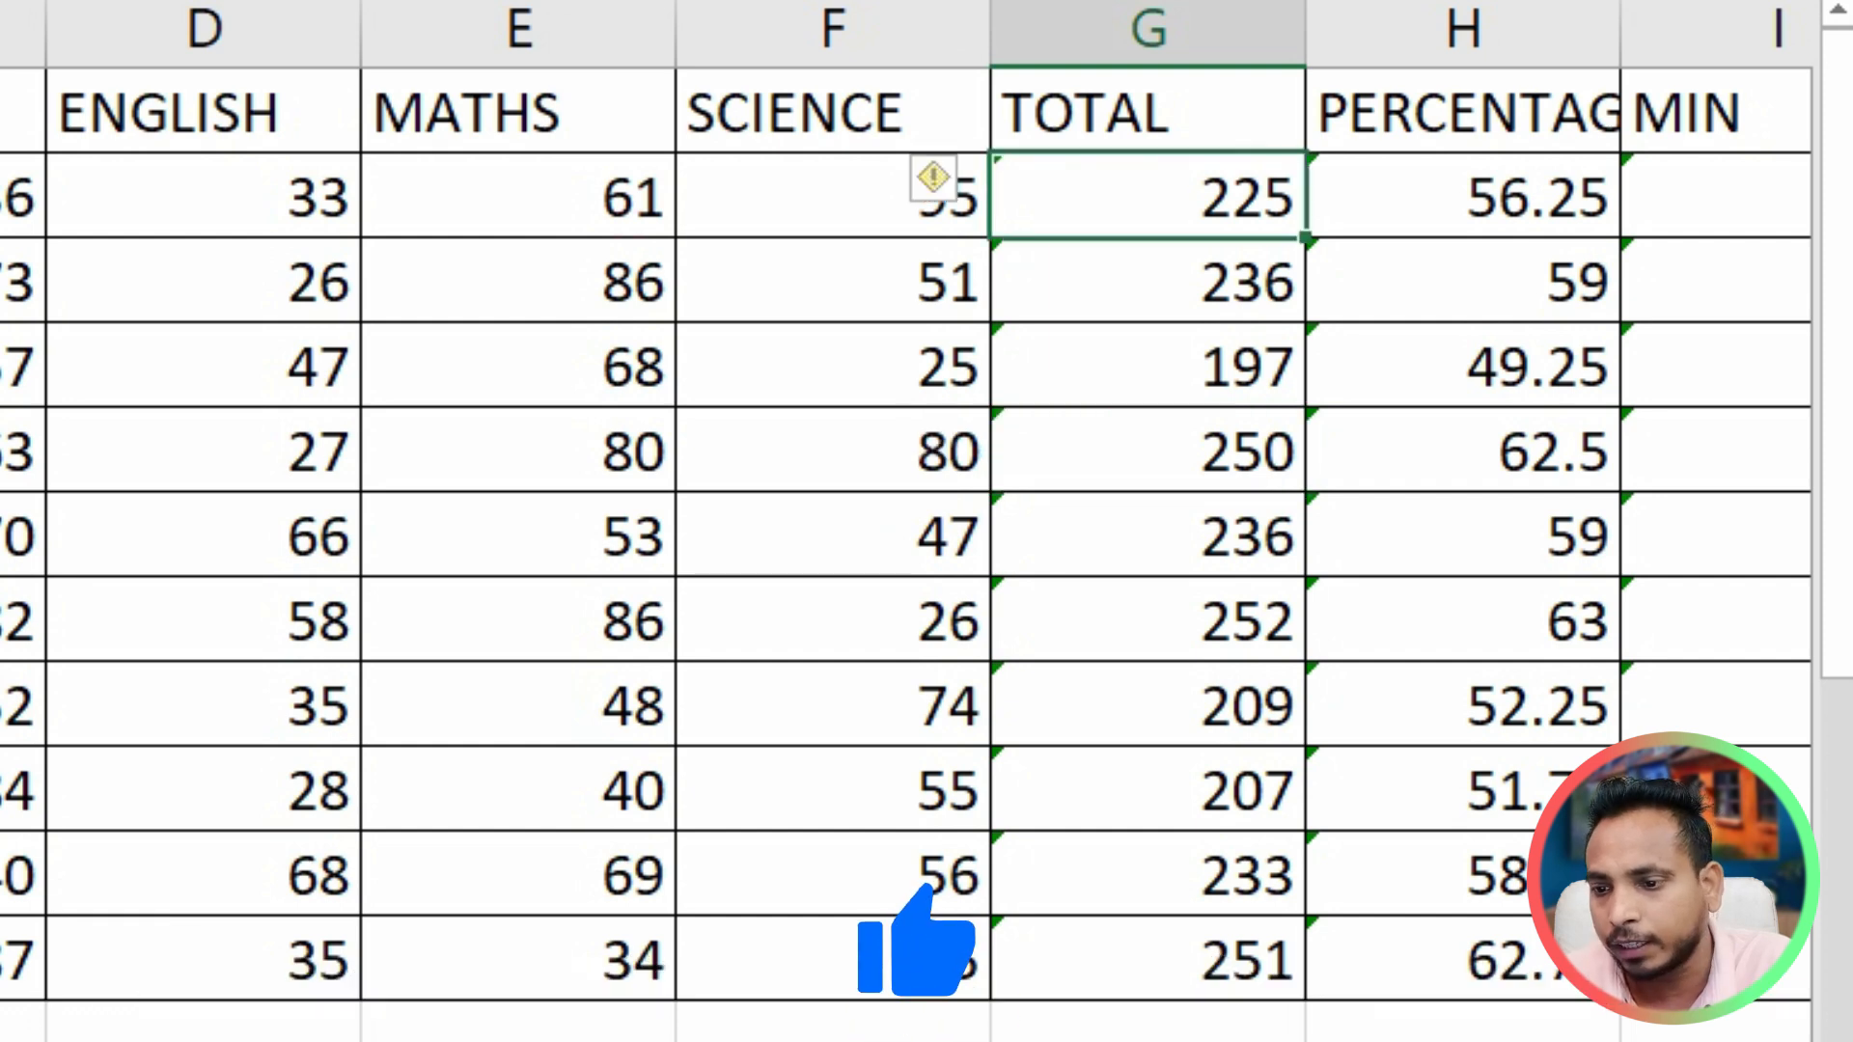
pyautogui.click(1148, 452)
pyautogui.click(1463, 198)
pyautogui.click(1463, 537)
pyautogui.click(1463, 791)
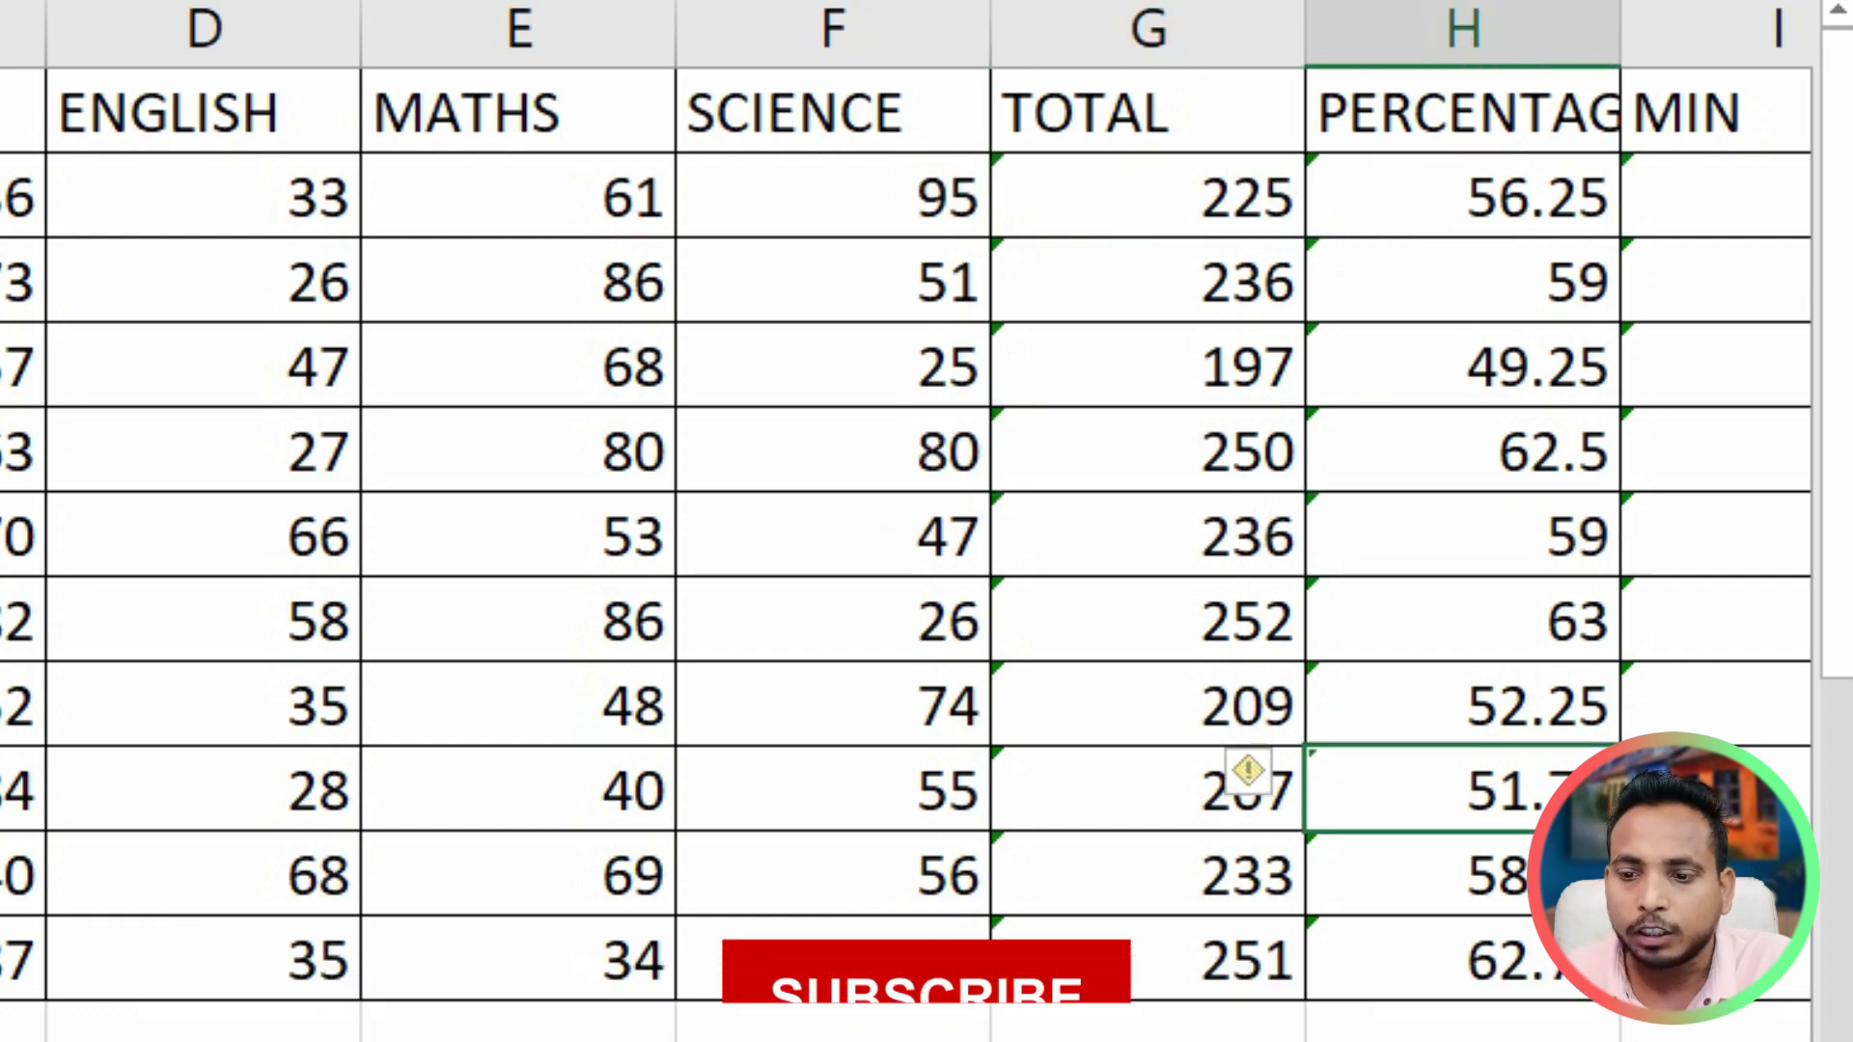
# Recheck the flagged total in G2 and select the subject marks C2:F2 that it sums
pyautogui.click(1148, 198)
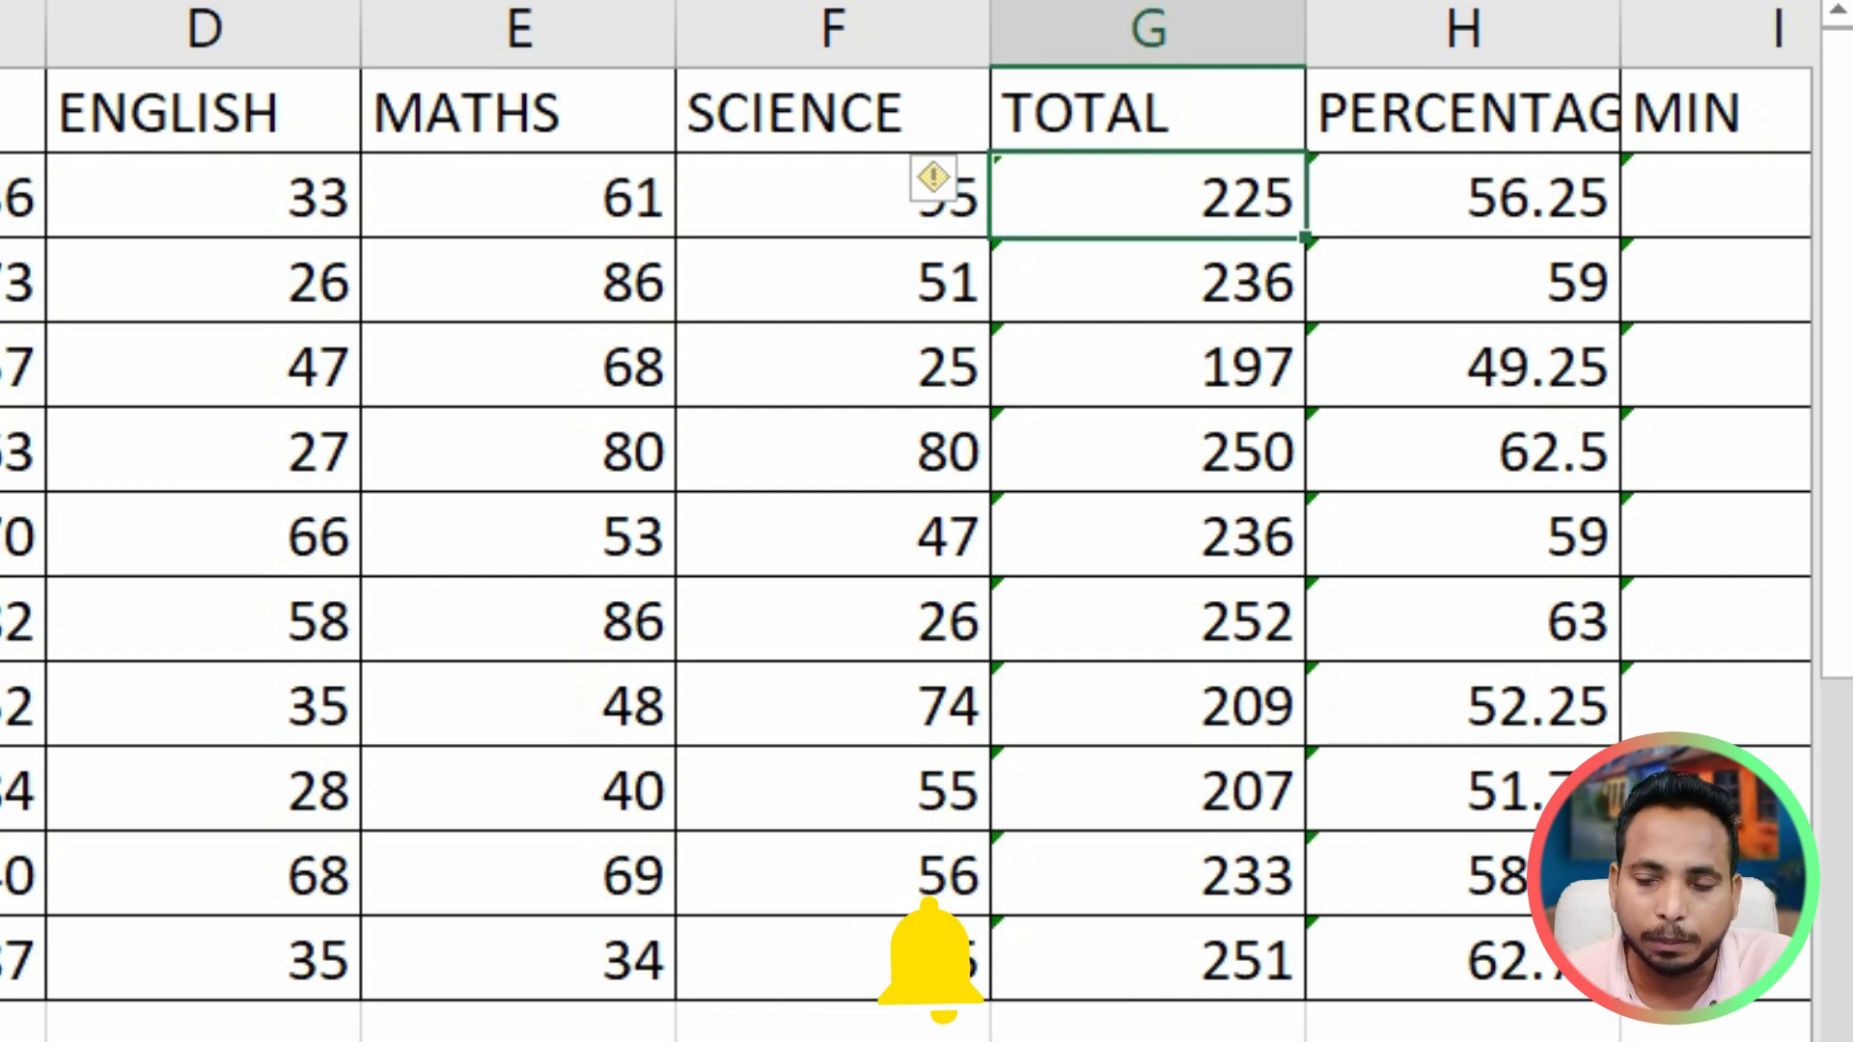
pyautogui.click(1148, 368)
pyautogui.click(1149, 198)
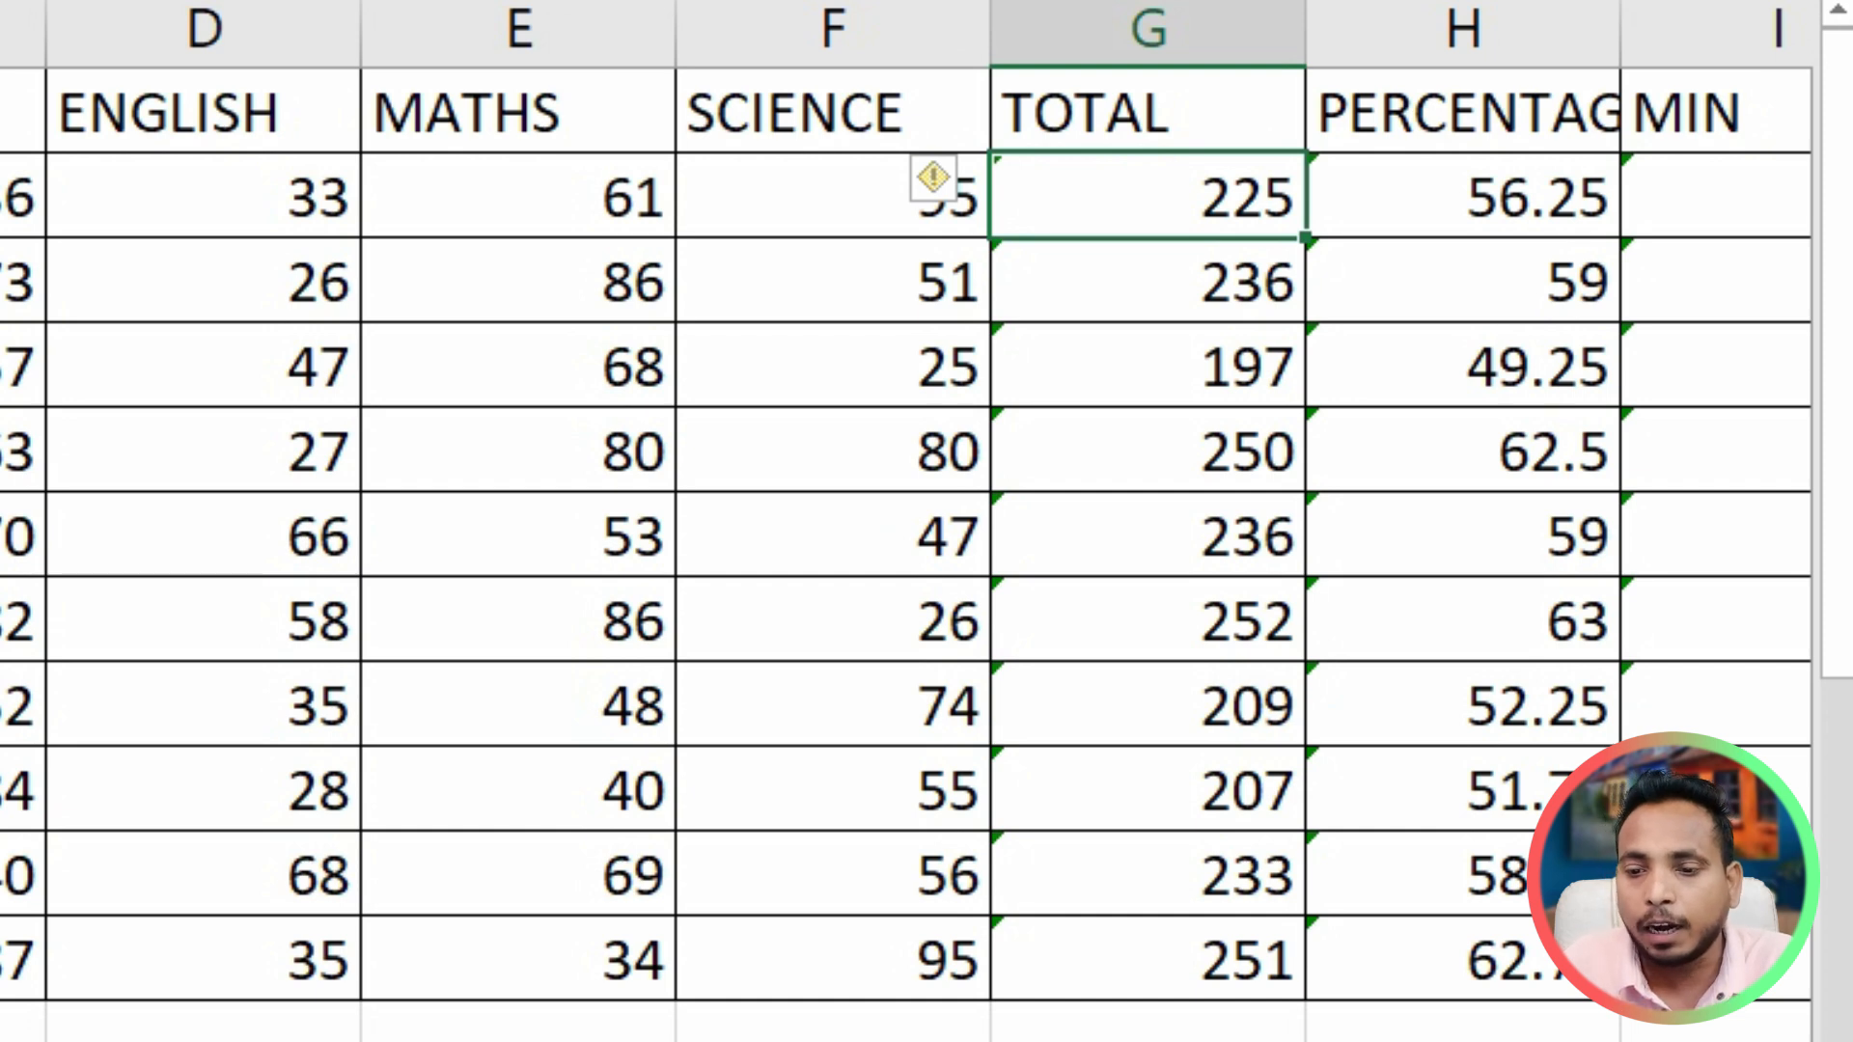
pyautogui.moveTo(193, 197); pyautogui.dragTo(830, 196)
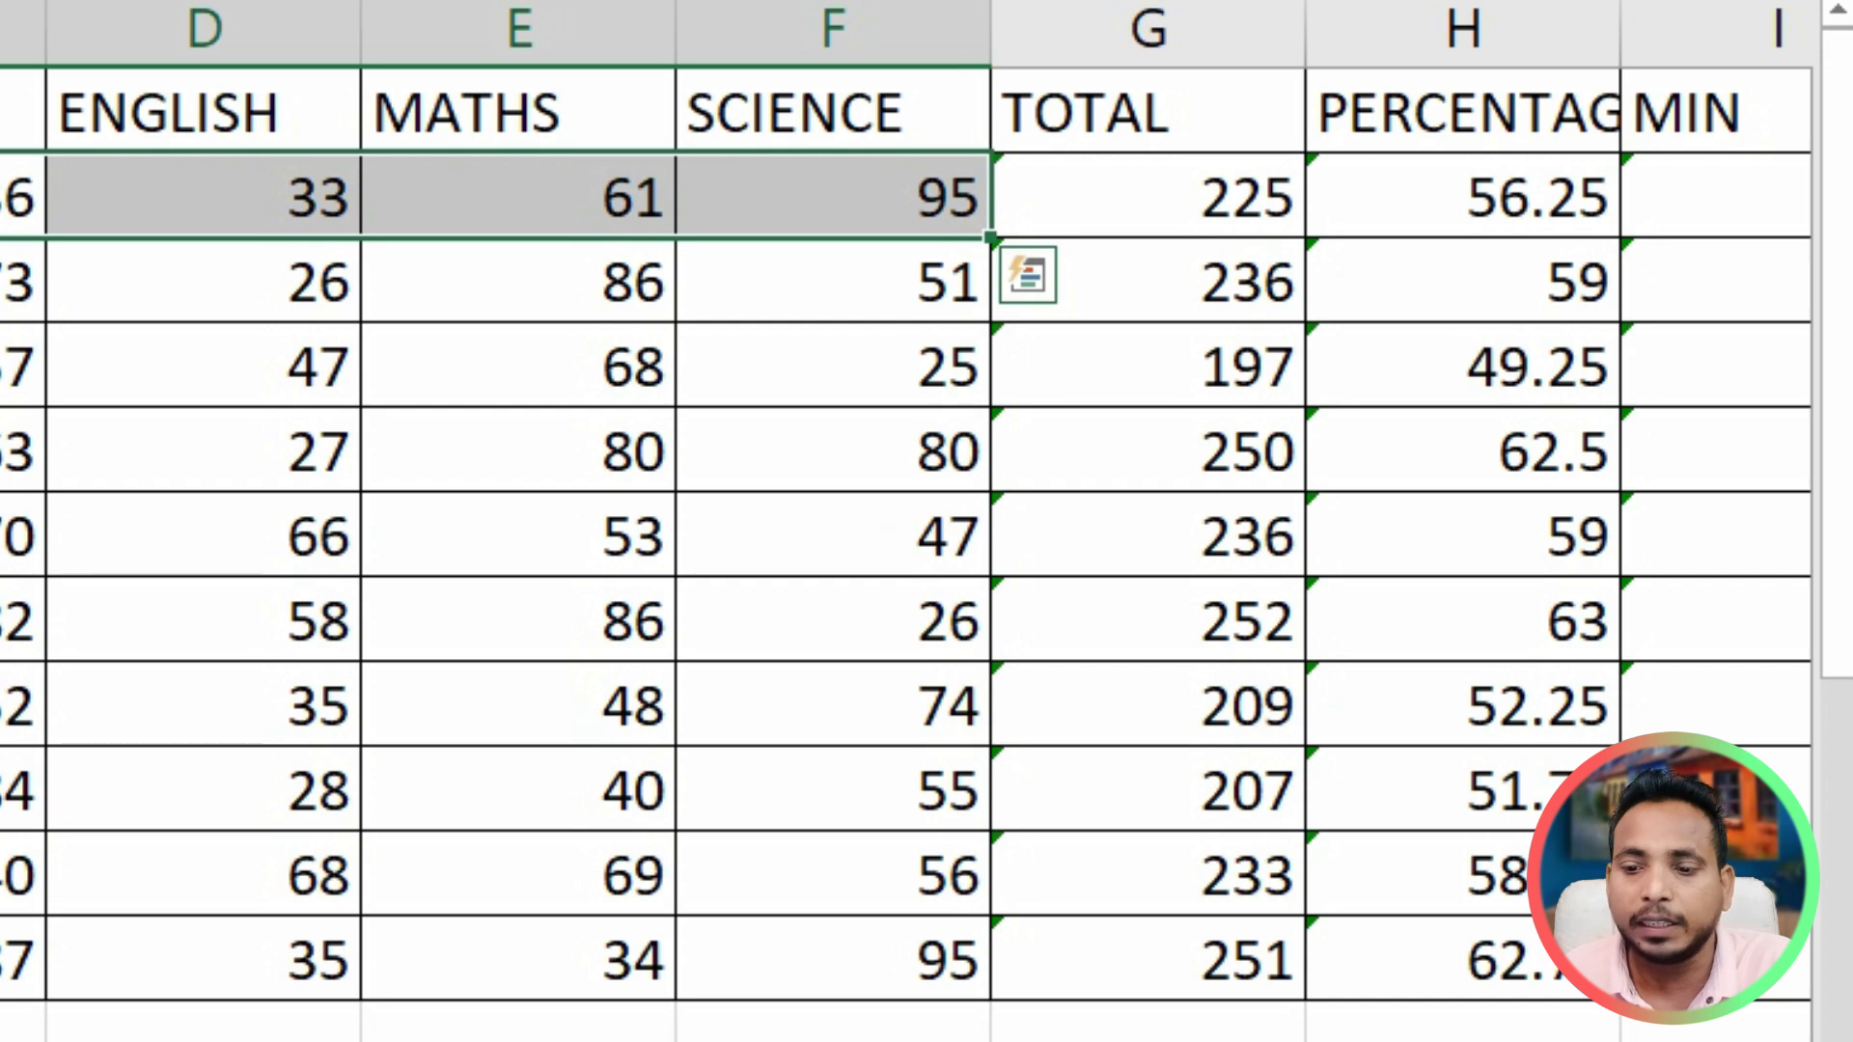
# Try replacing the total in G2 with =SUM(B2:F2) so that it also includes the roll number in B2
pyautogui.click(1149, 197)
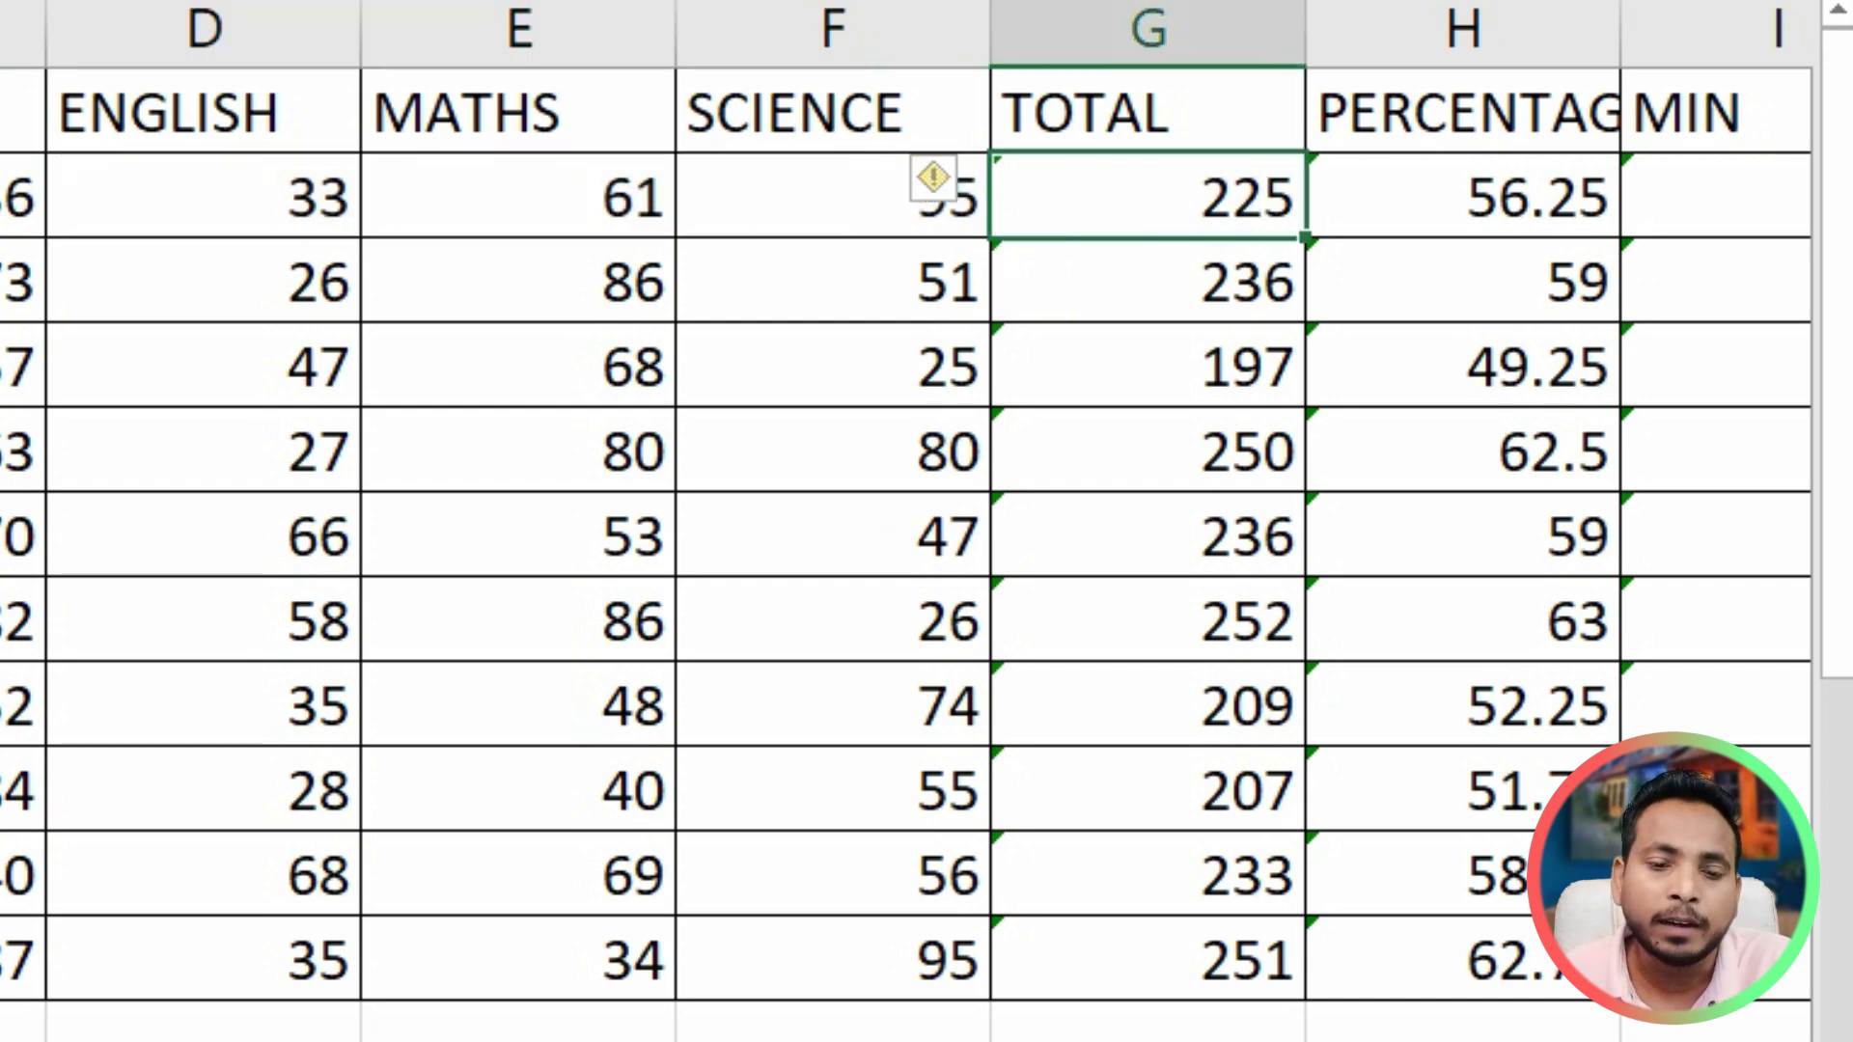
pyautogui.click(510, 386)
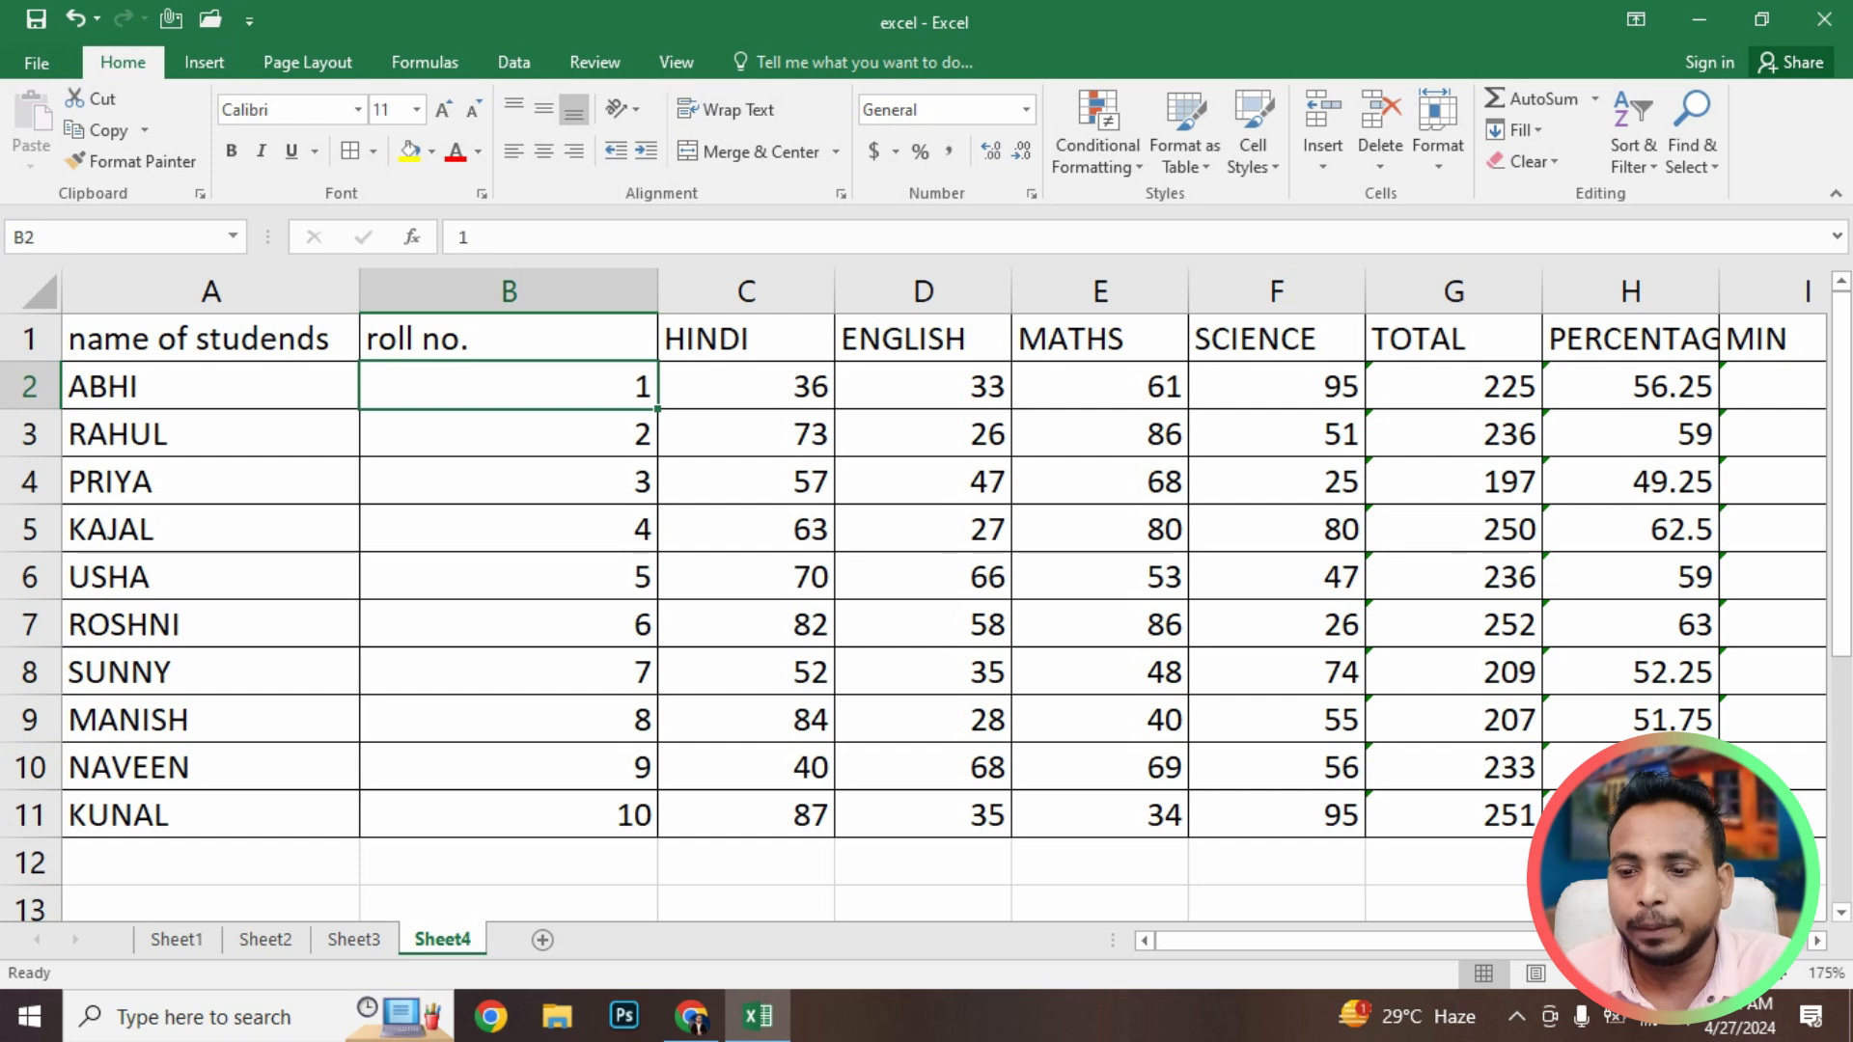
pyautogui.click(1453, 386)
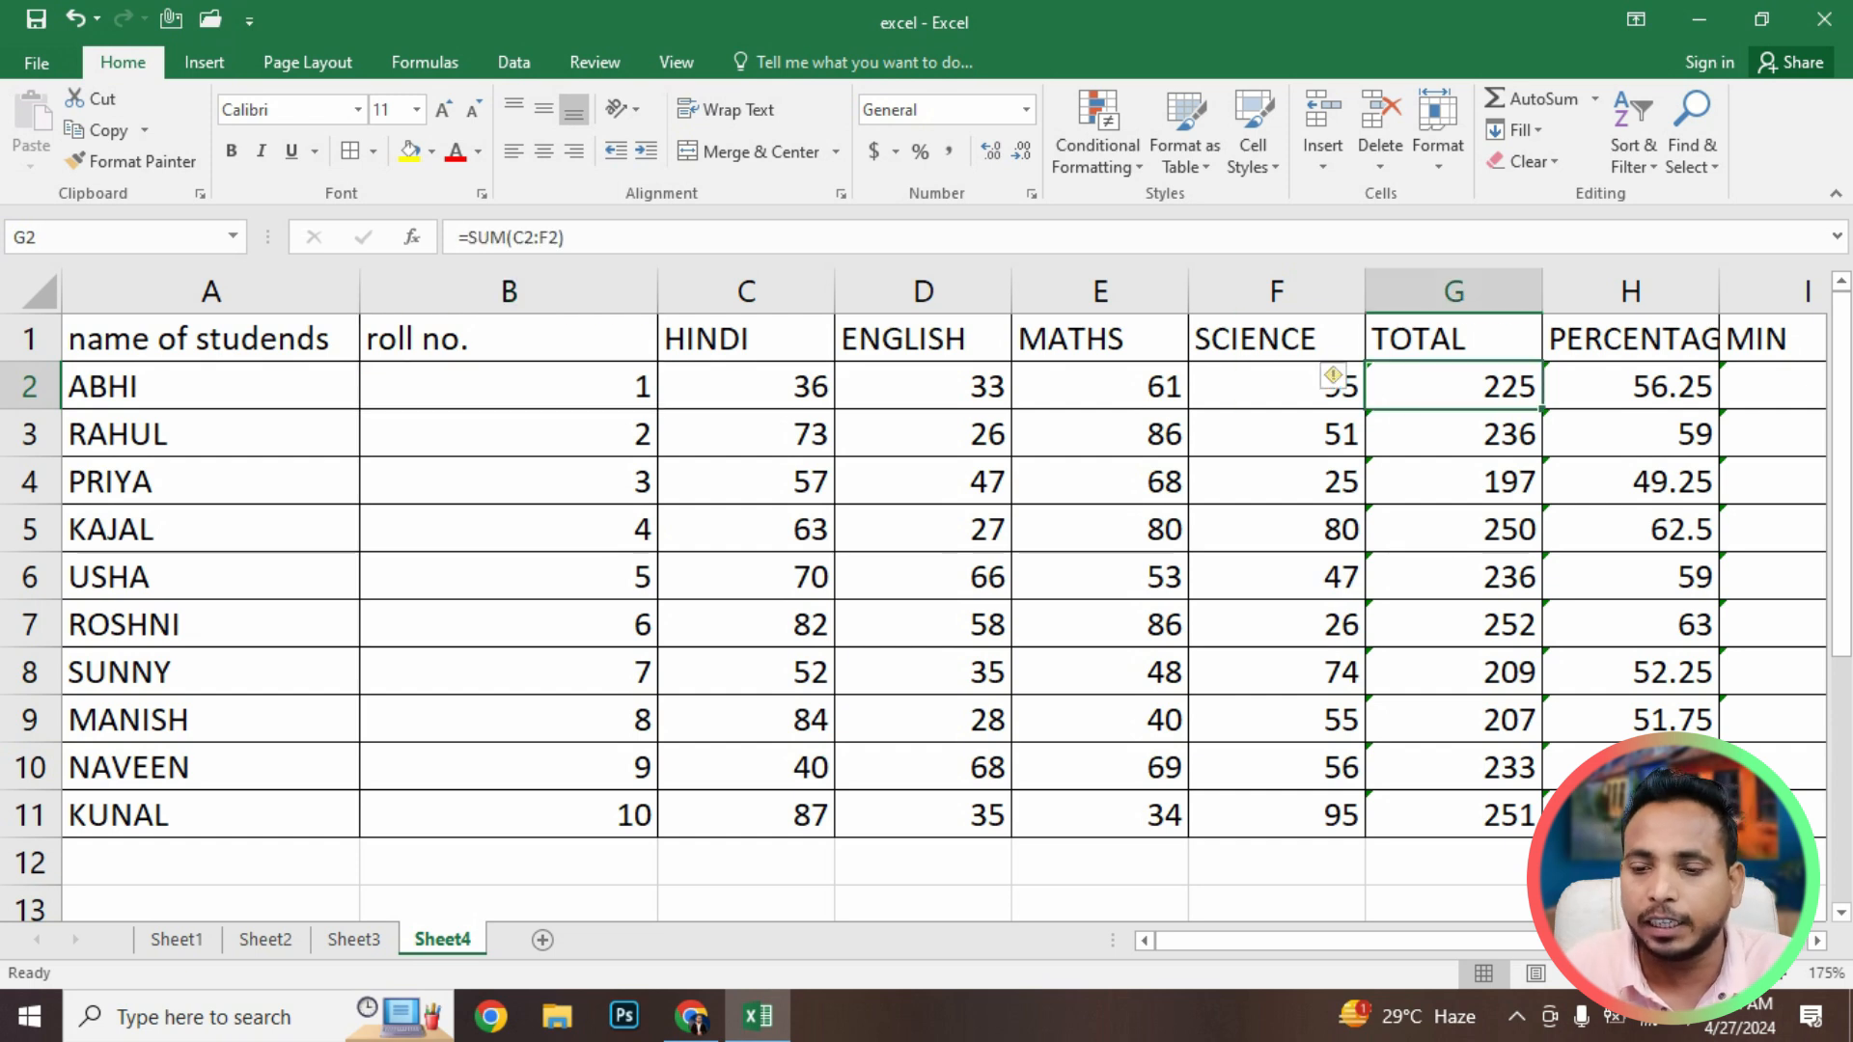
pyautogui.press('Delete')
pyautogui.write('=sum')
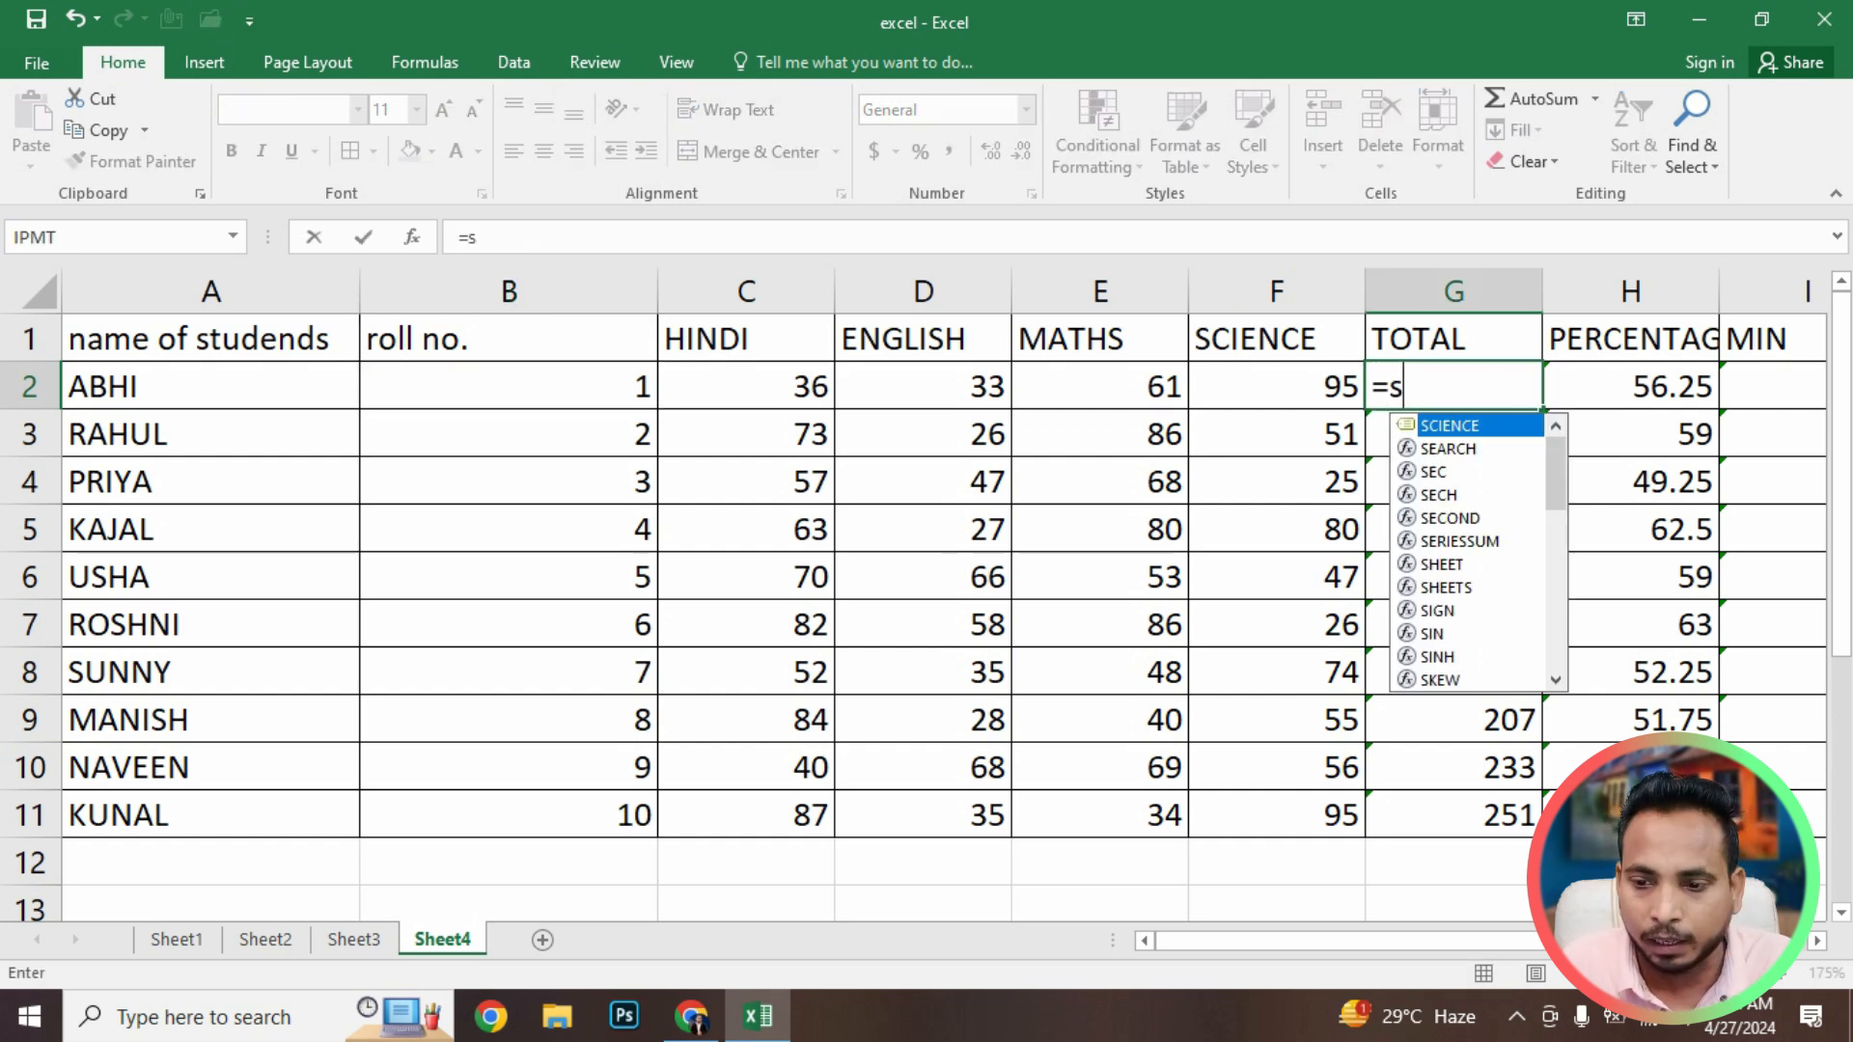
pyautogui.press('Tab')
pyautogui.click(508, 386)
pyautogui.hotkey('shift', 'Right')
pyautogui.hotkey('shift', 'Right')
pyautogui.hotkey('shift', 'Right')
pyautogui.hotkey('shift', 'Right')
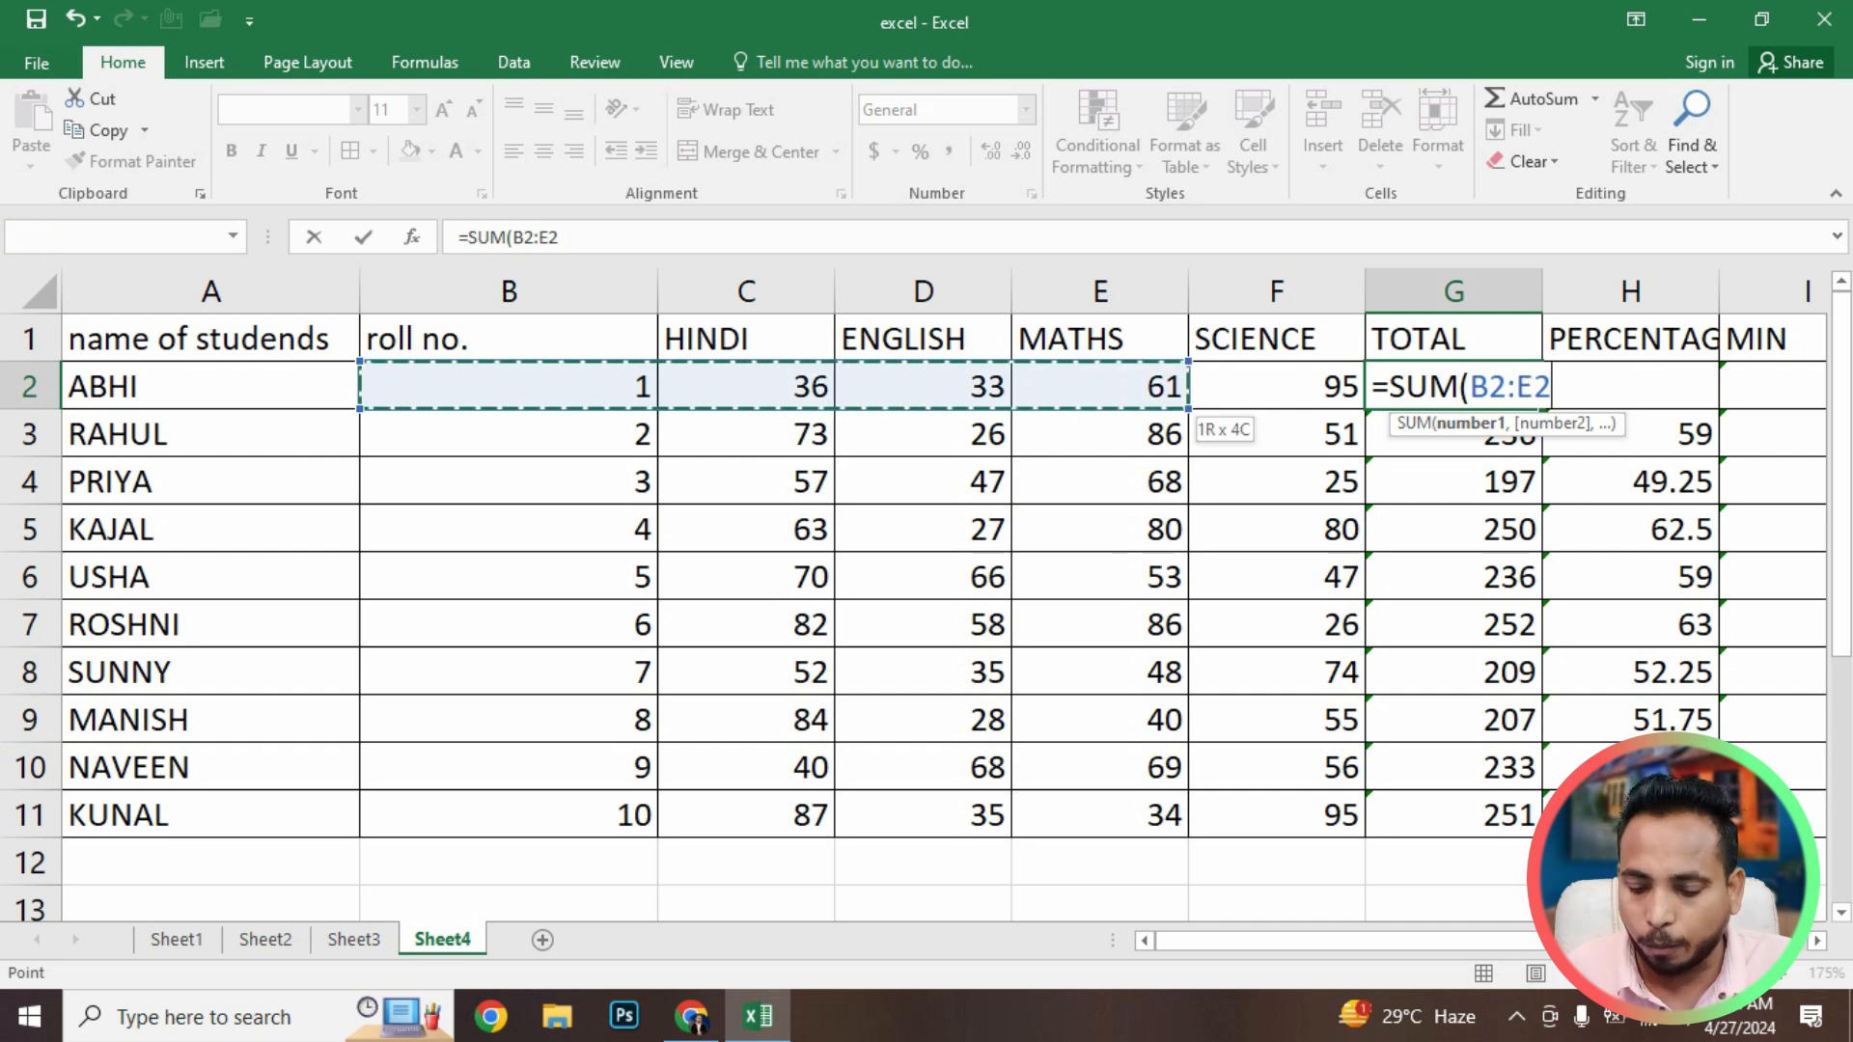
pyautogui.write('_')
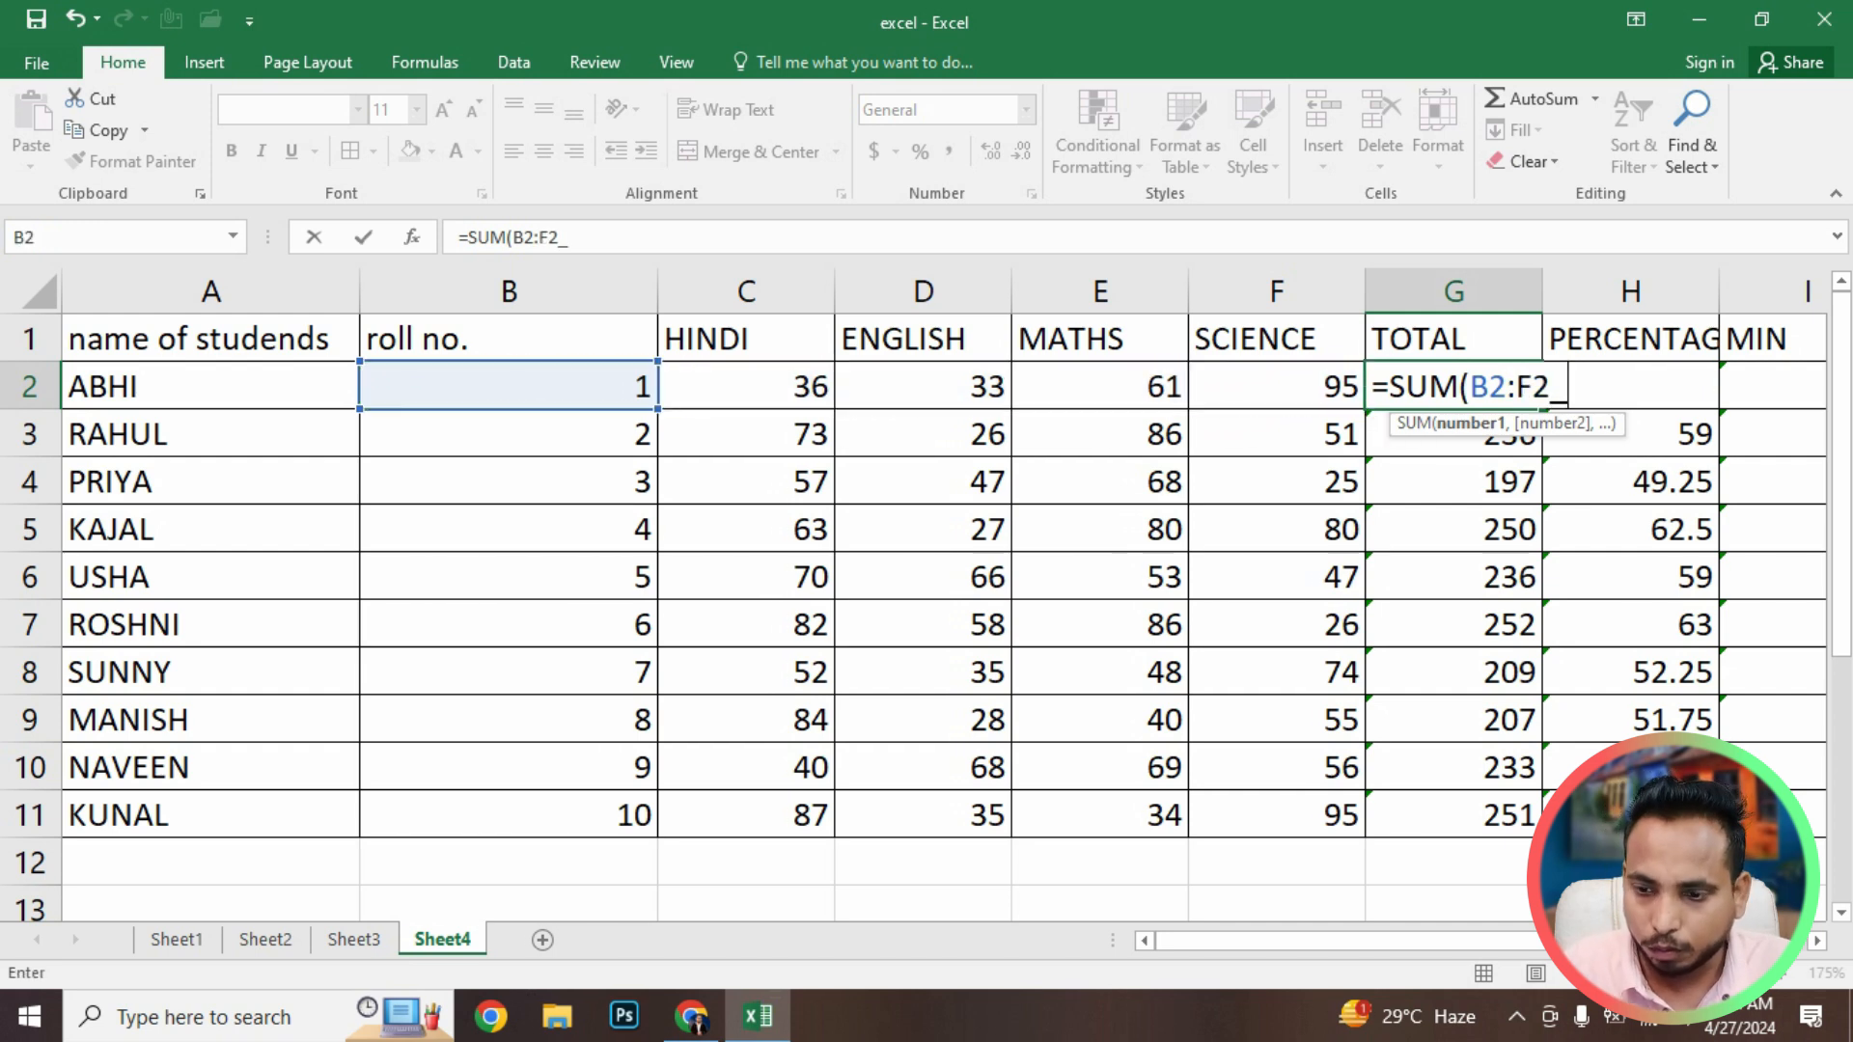
pyautogui.press('BackSpace')
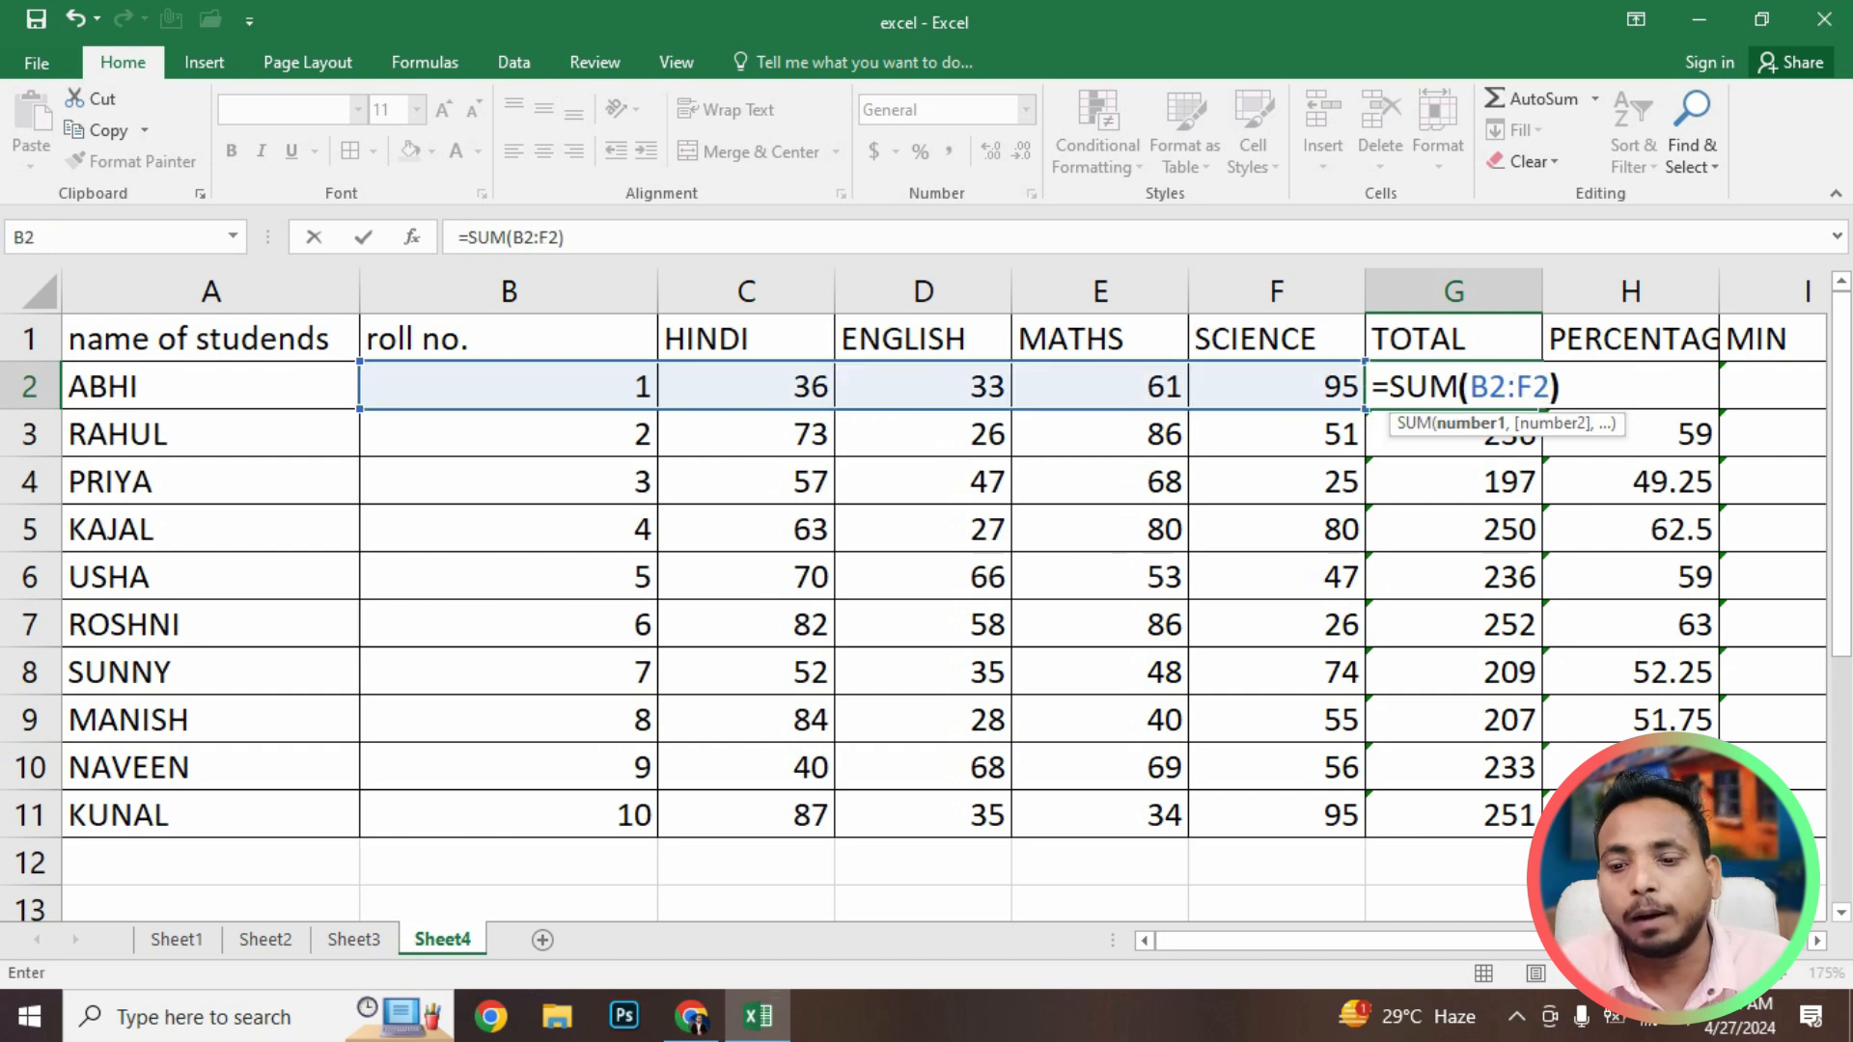
pyautogui.press('Return')
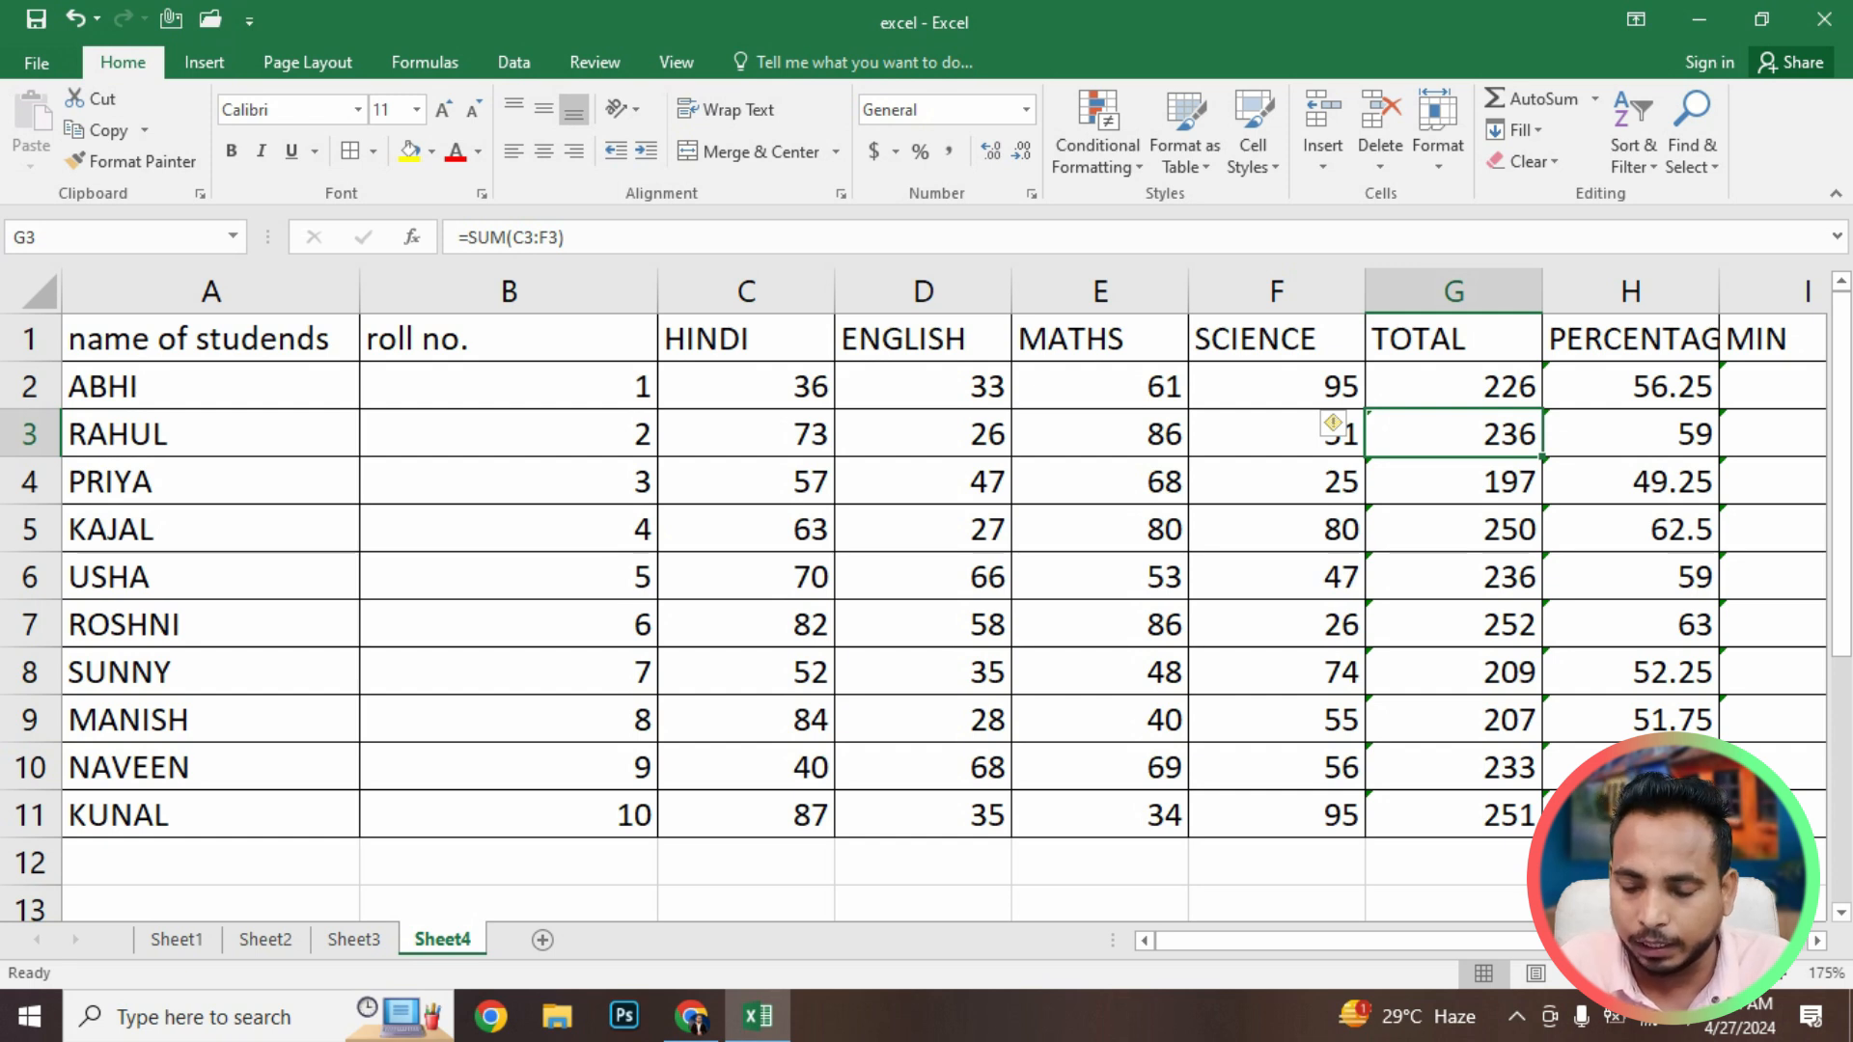
# Undo the replacement of the total formula in G2
pyautogui.press('Up')
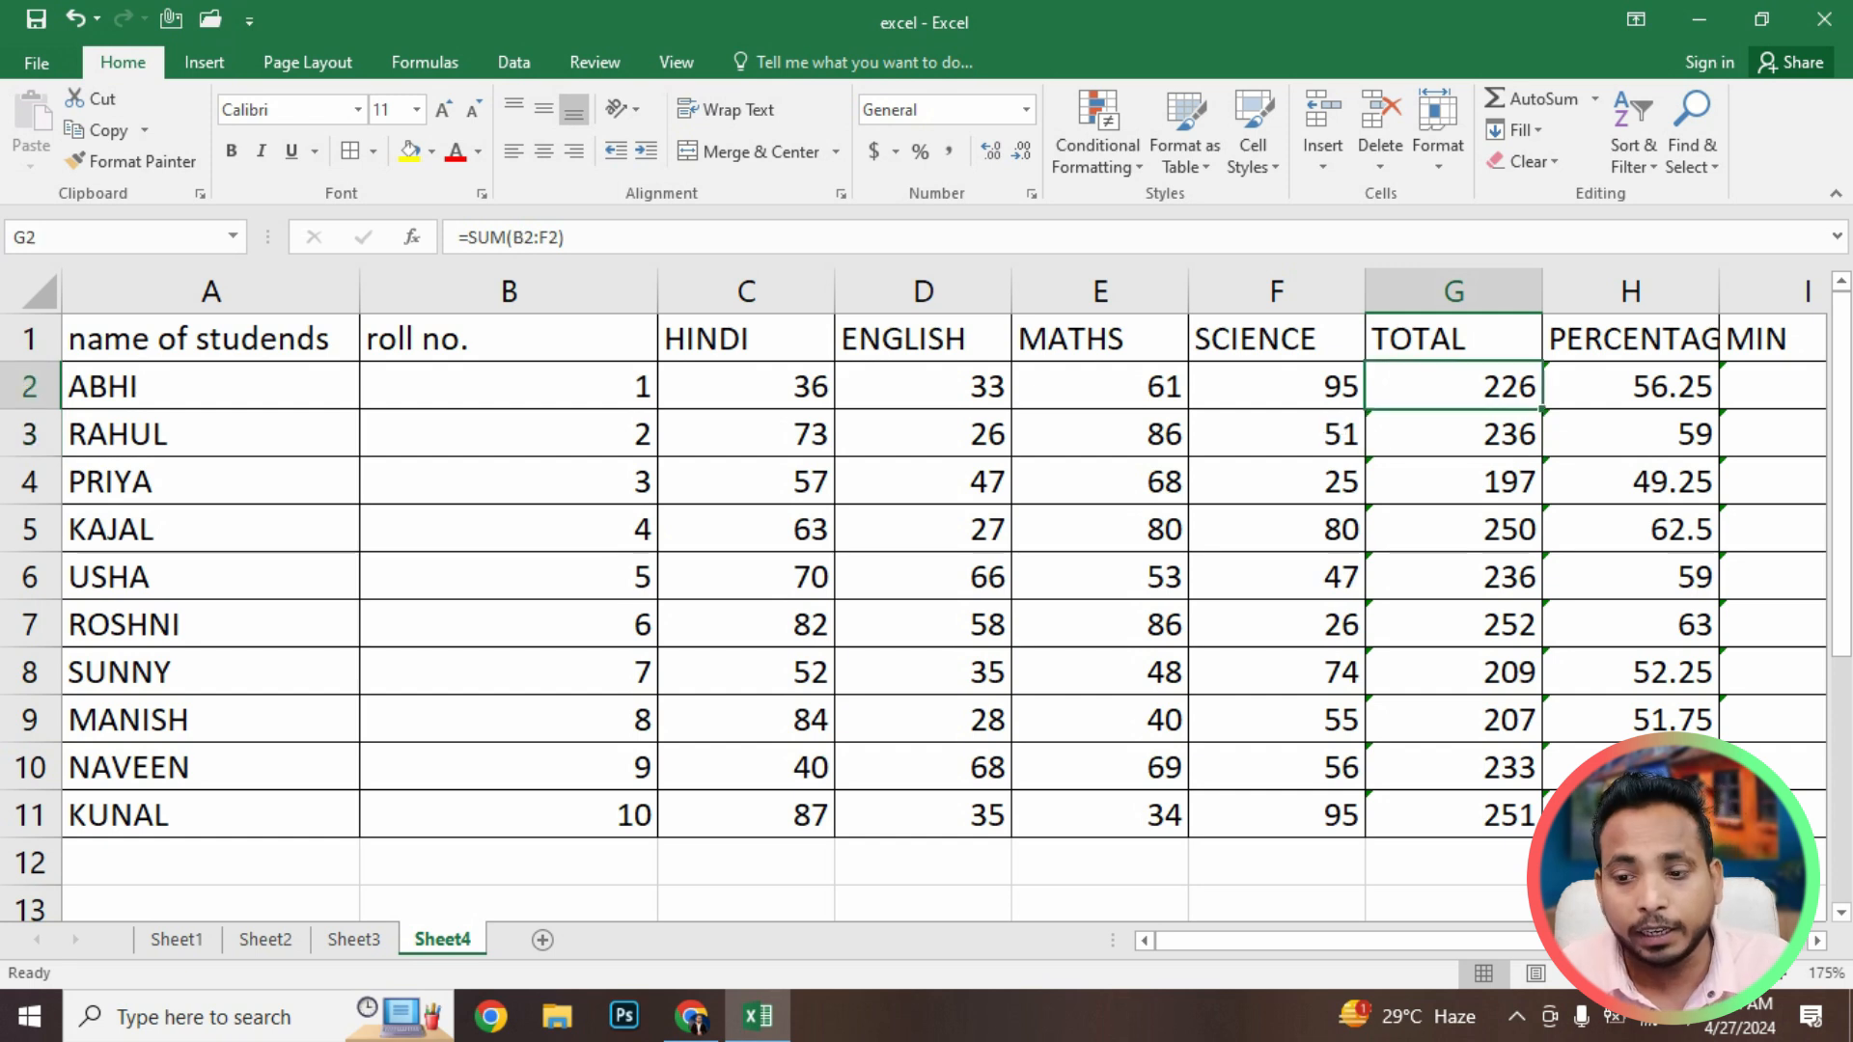
pyautogui.hotkey('ctrl', 'z')
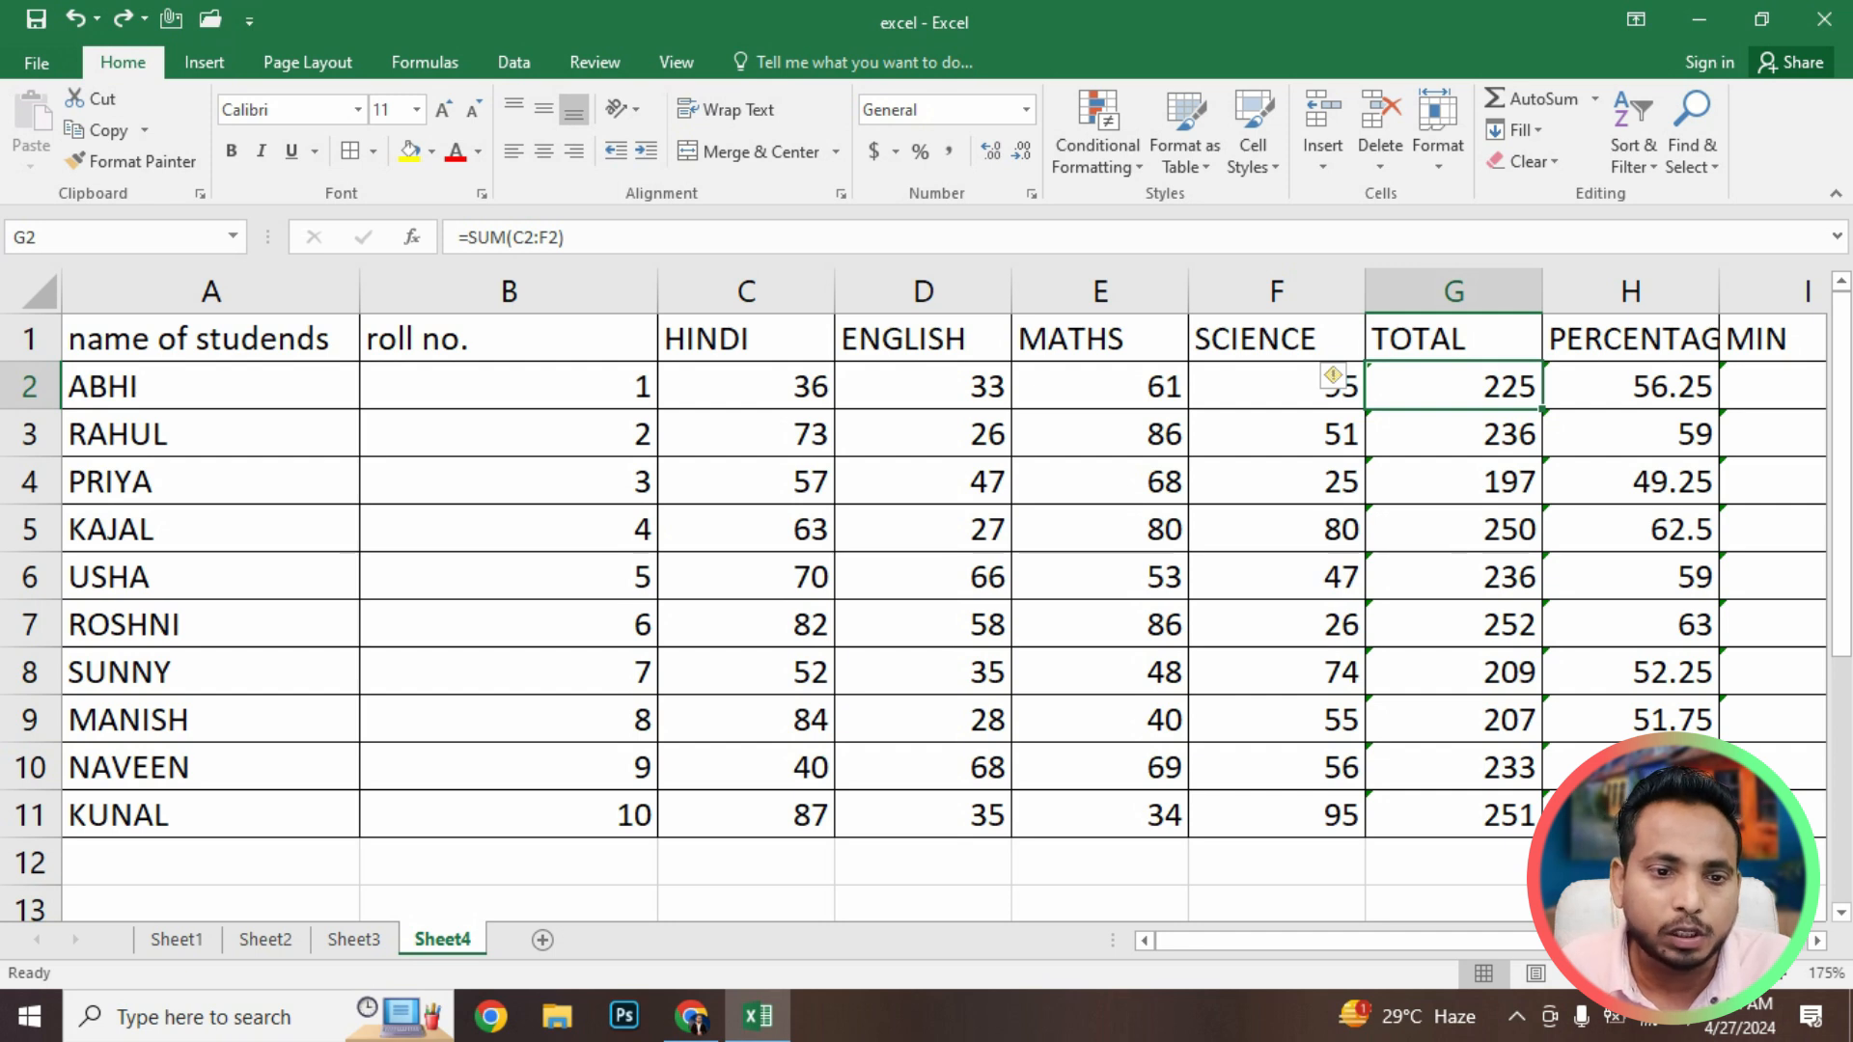
# Run Error Checking on the sheet and ignore the flagged formulas in G2, H2, I2 and J2
pyautogui.click(425, 62)
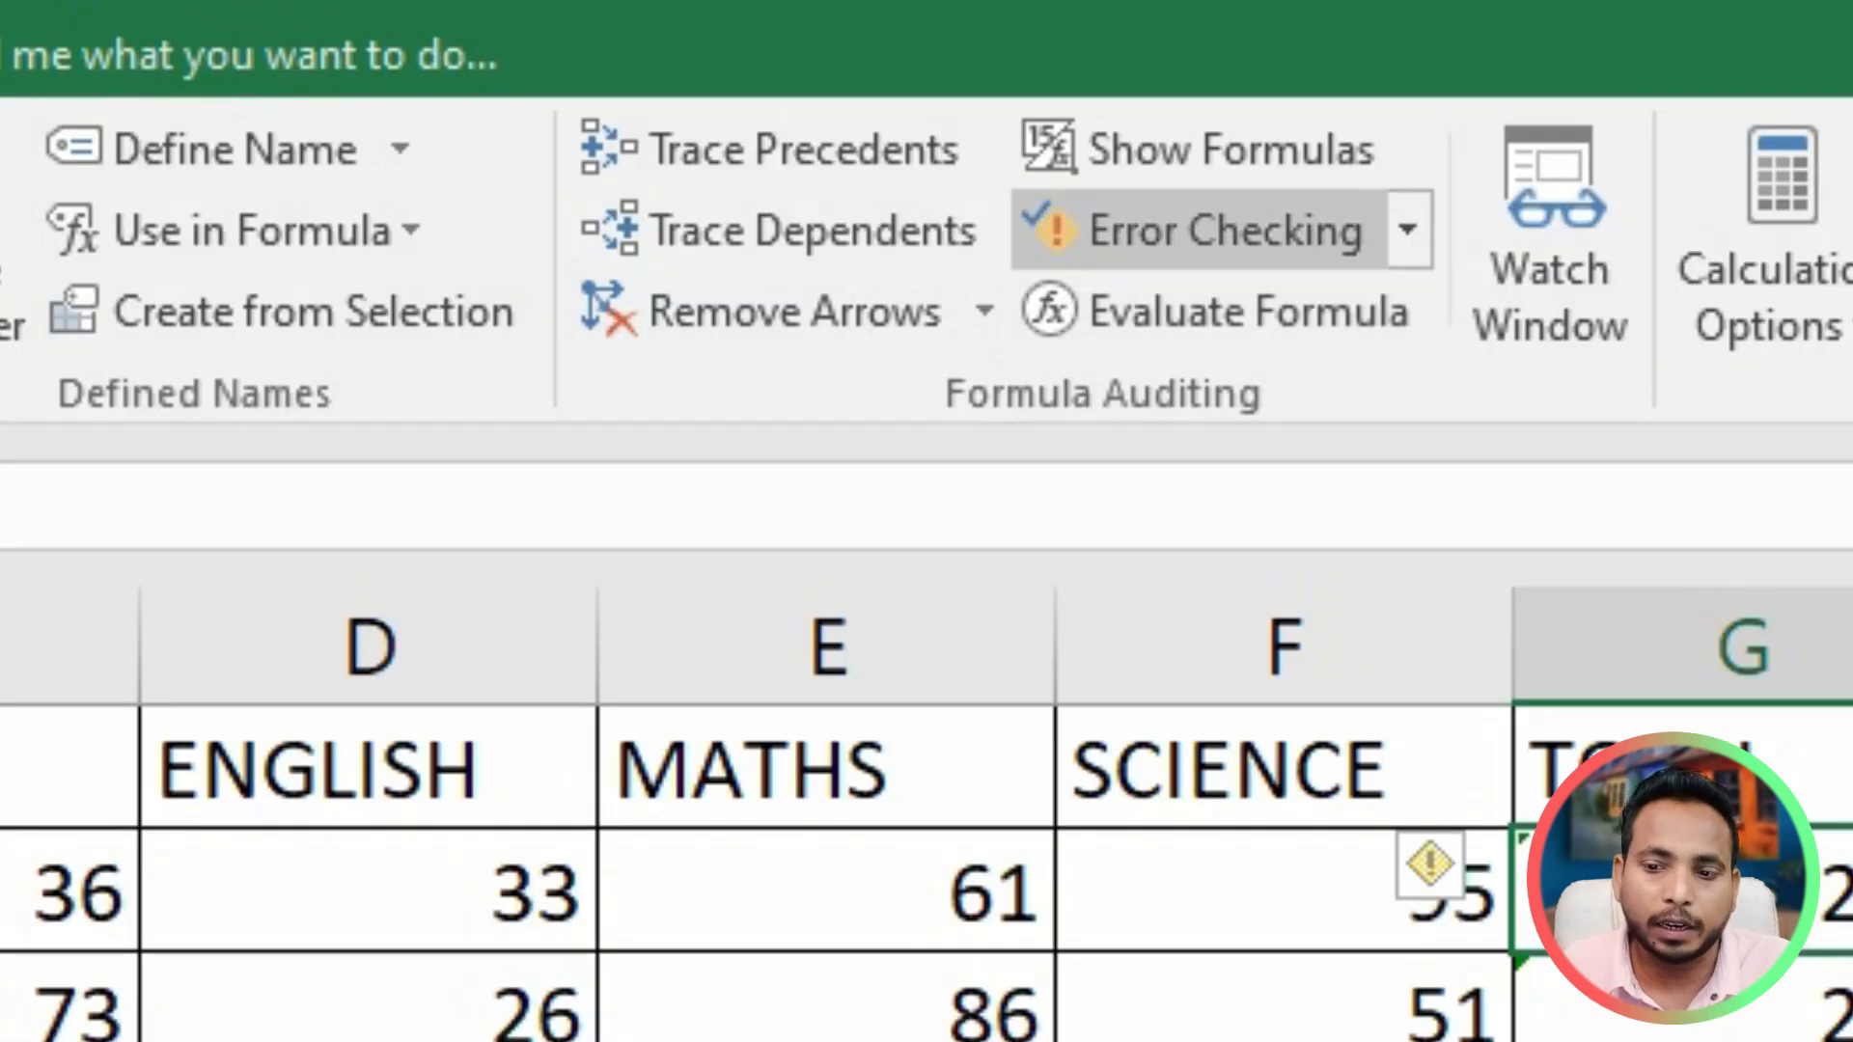
pyautogui.click(1196, 229)
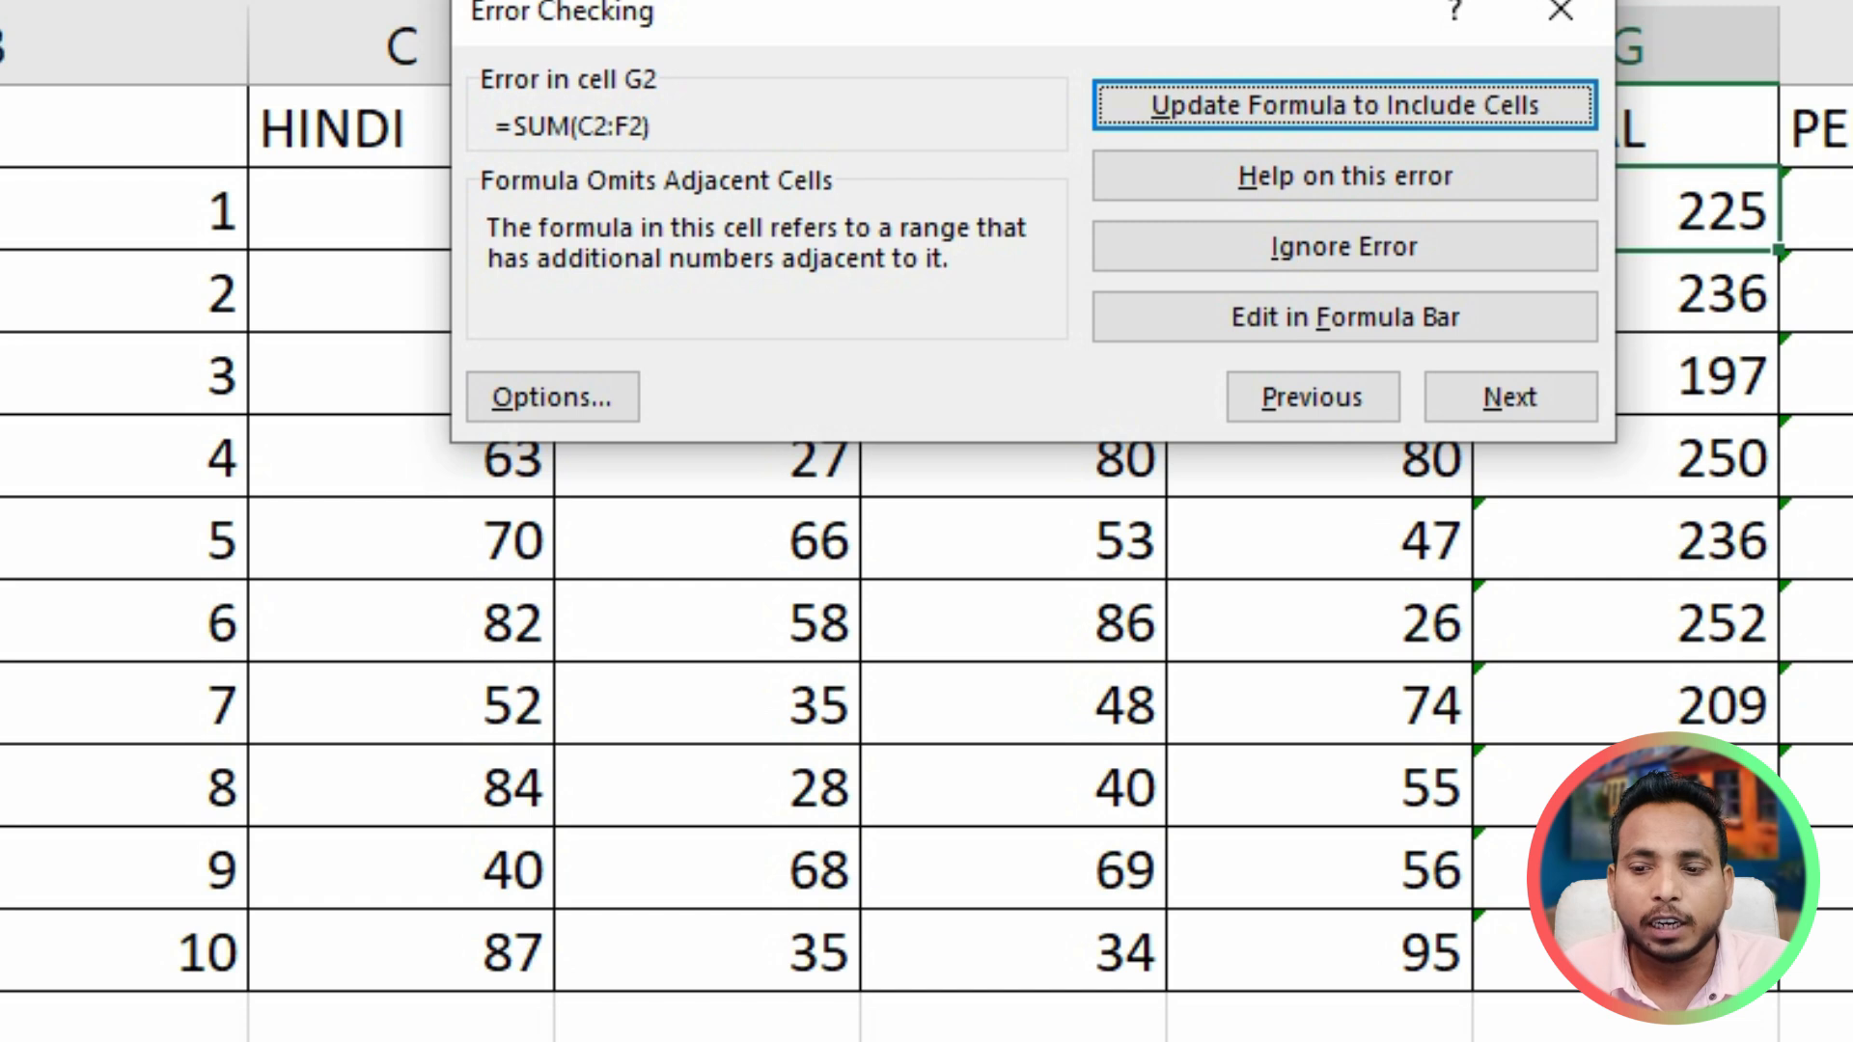
pyautogui.moveTo(1033, 11); pyautogui.dragTo(877, 419)
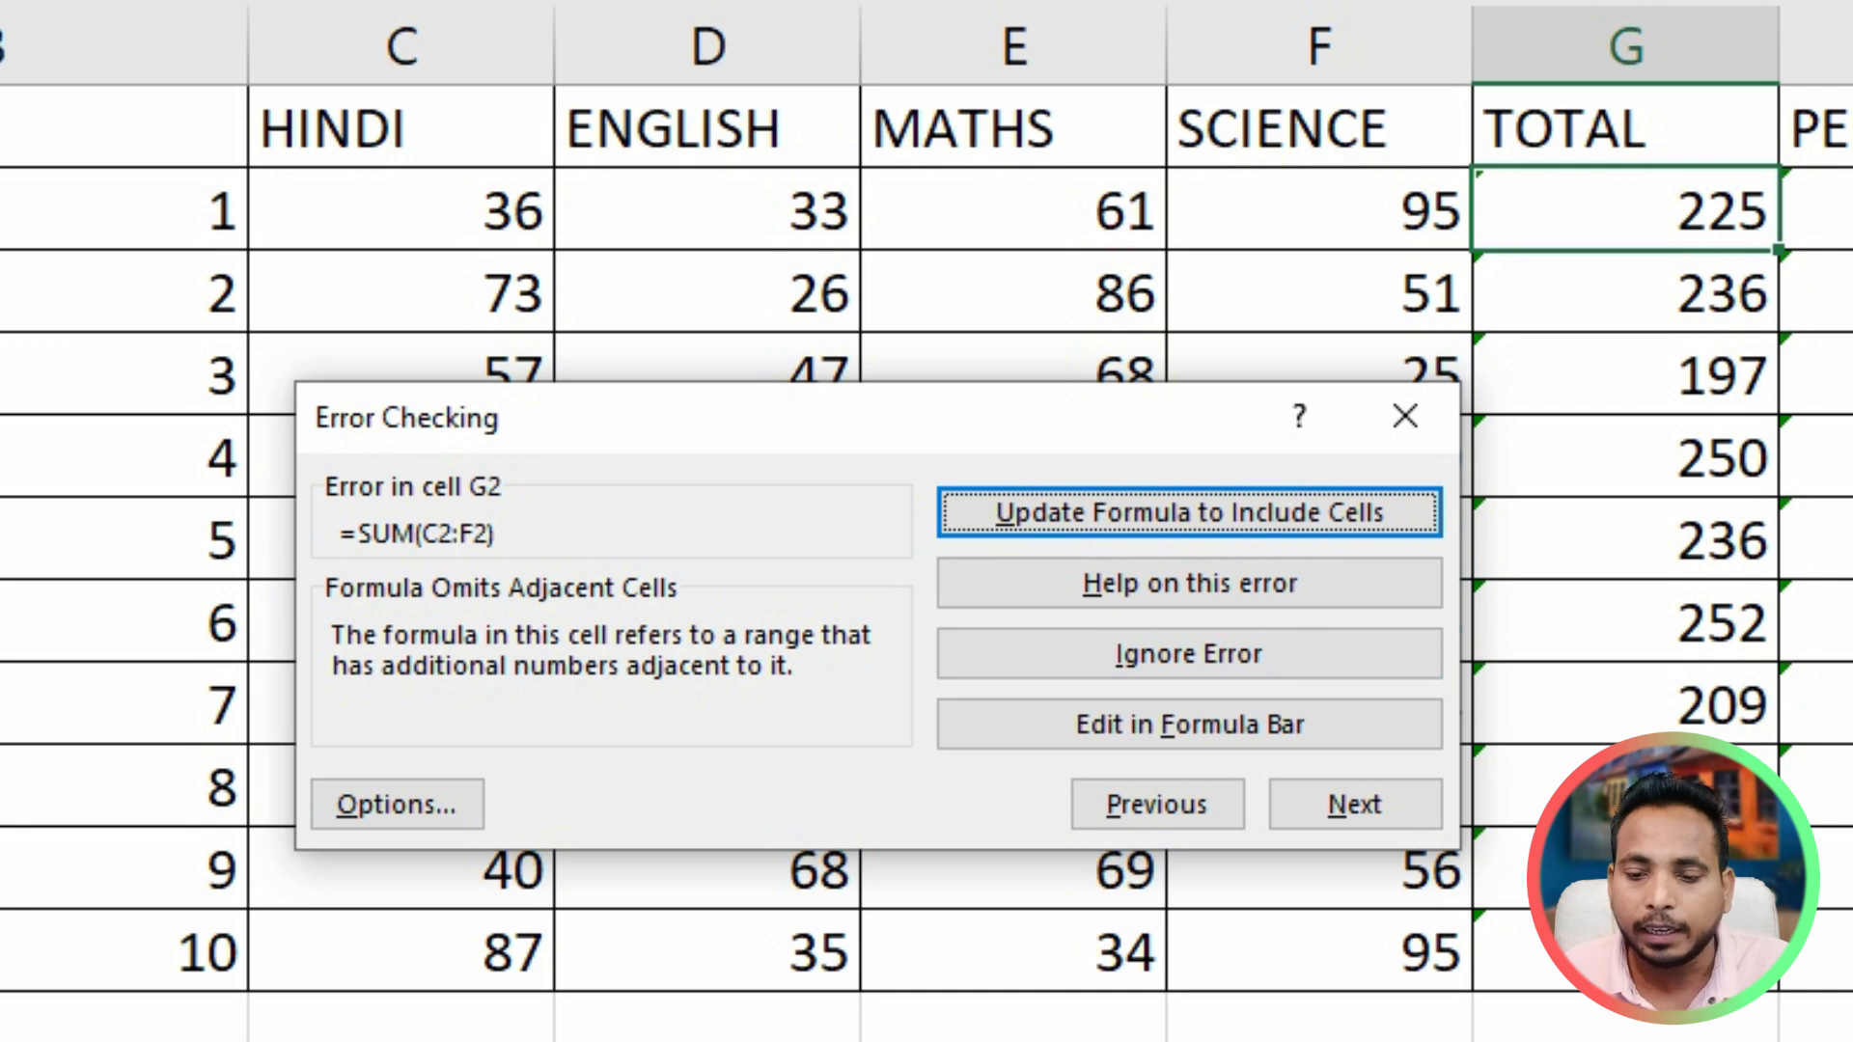
pyautogui.click(1189, 653)
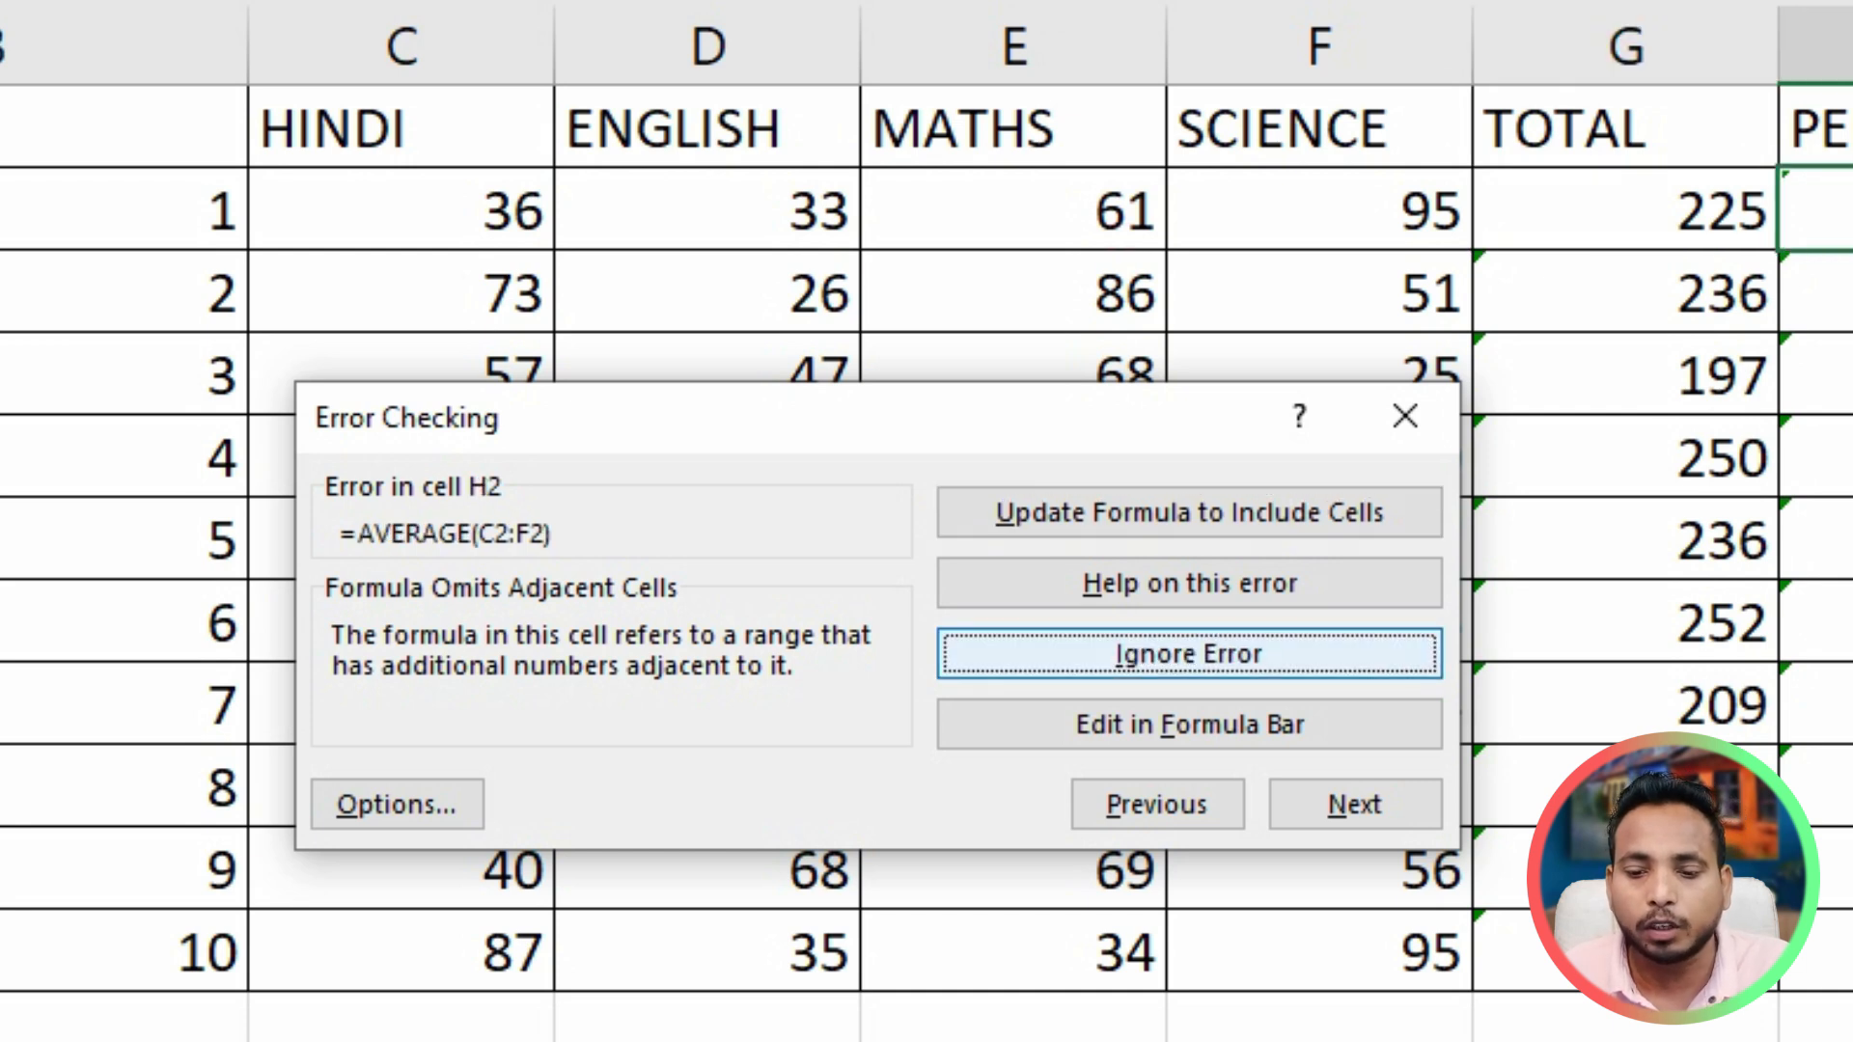
pyautogui.click(1189, 654)
pyautogui.click(1189, 654)
pyautogui.click(1189, 653)
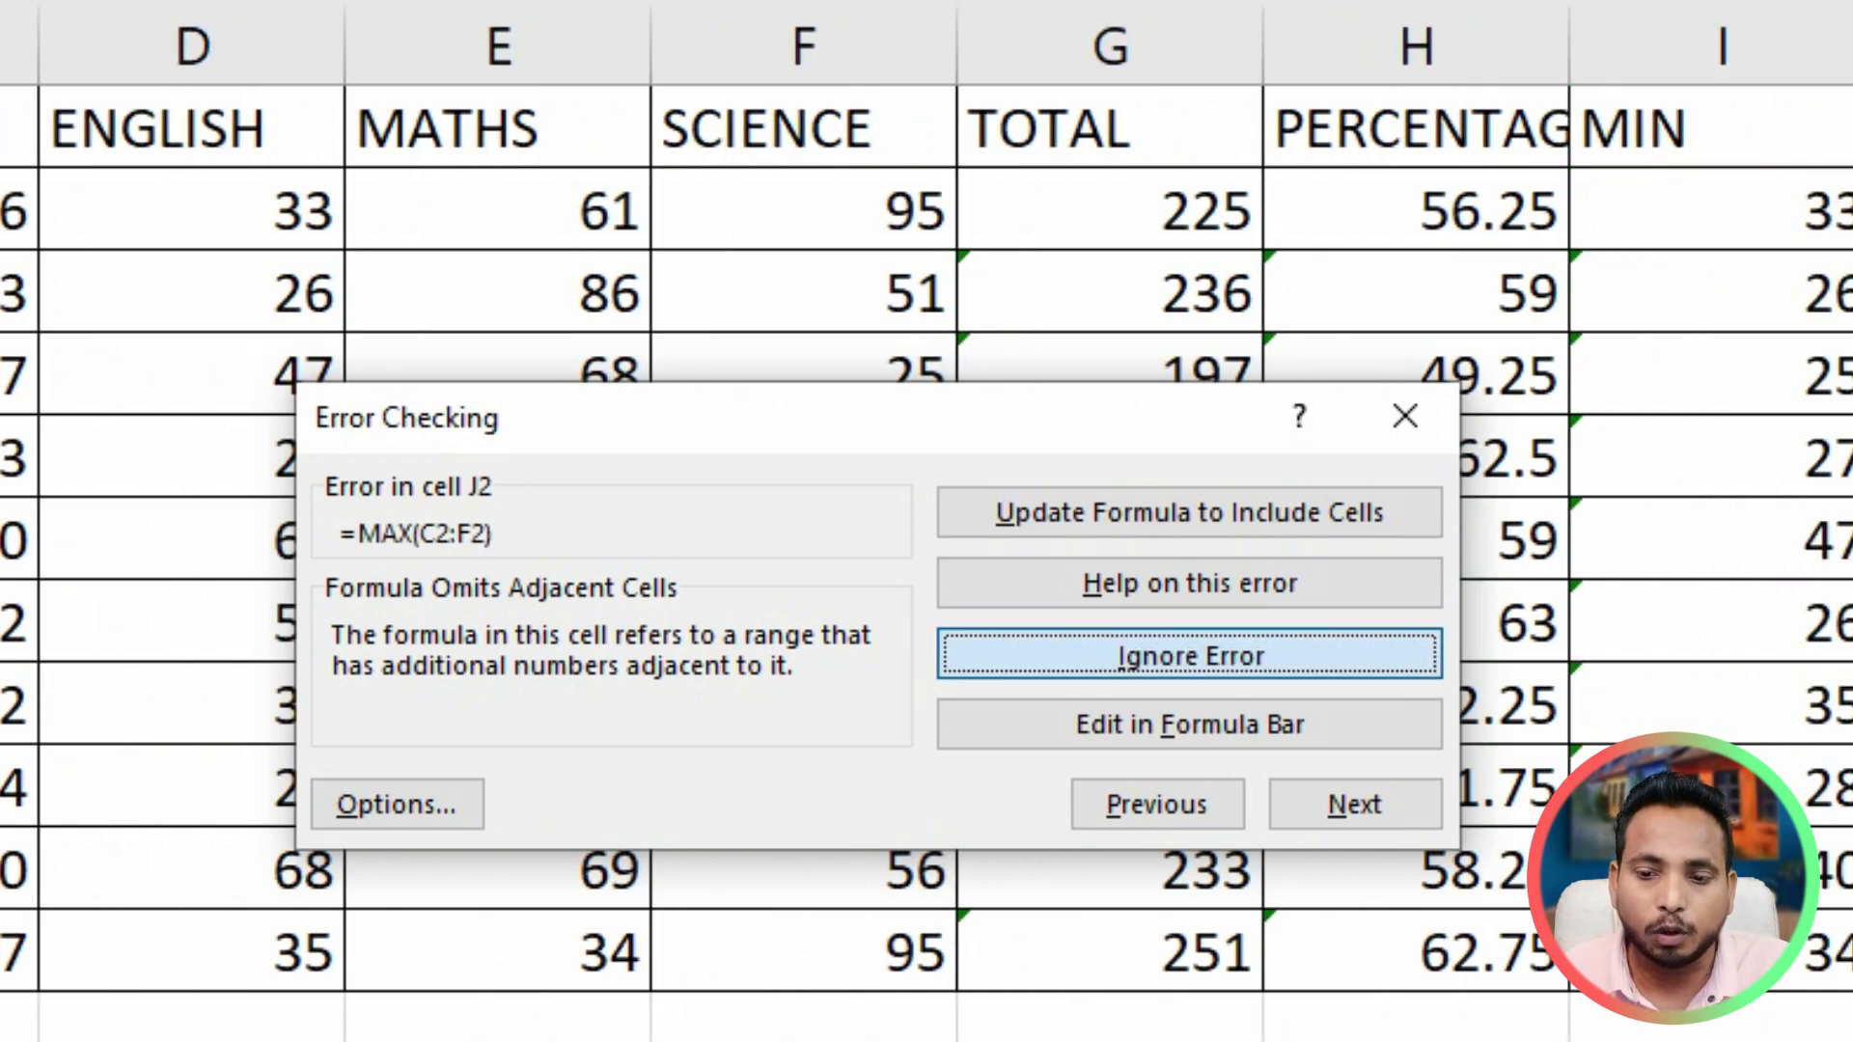
# Ignore the flagged formulas in G3:J3 and the TOTAL, PERCENTAGE and MIN errors in row 4
pyautogui.click(1189, 653)
pyautogui.click(1189, 654)
pyautogui.click(1189, 653)
pyautogui.click(1189, 653)
pyautogui.click(1189, 654)
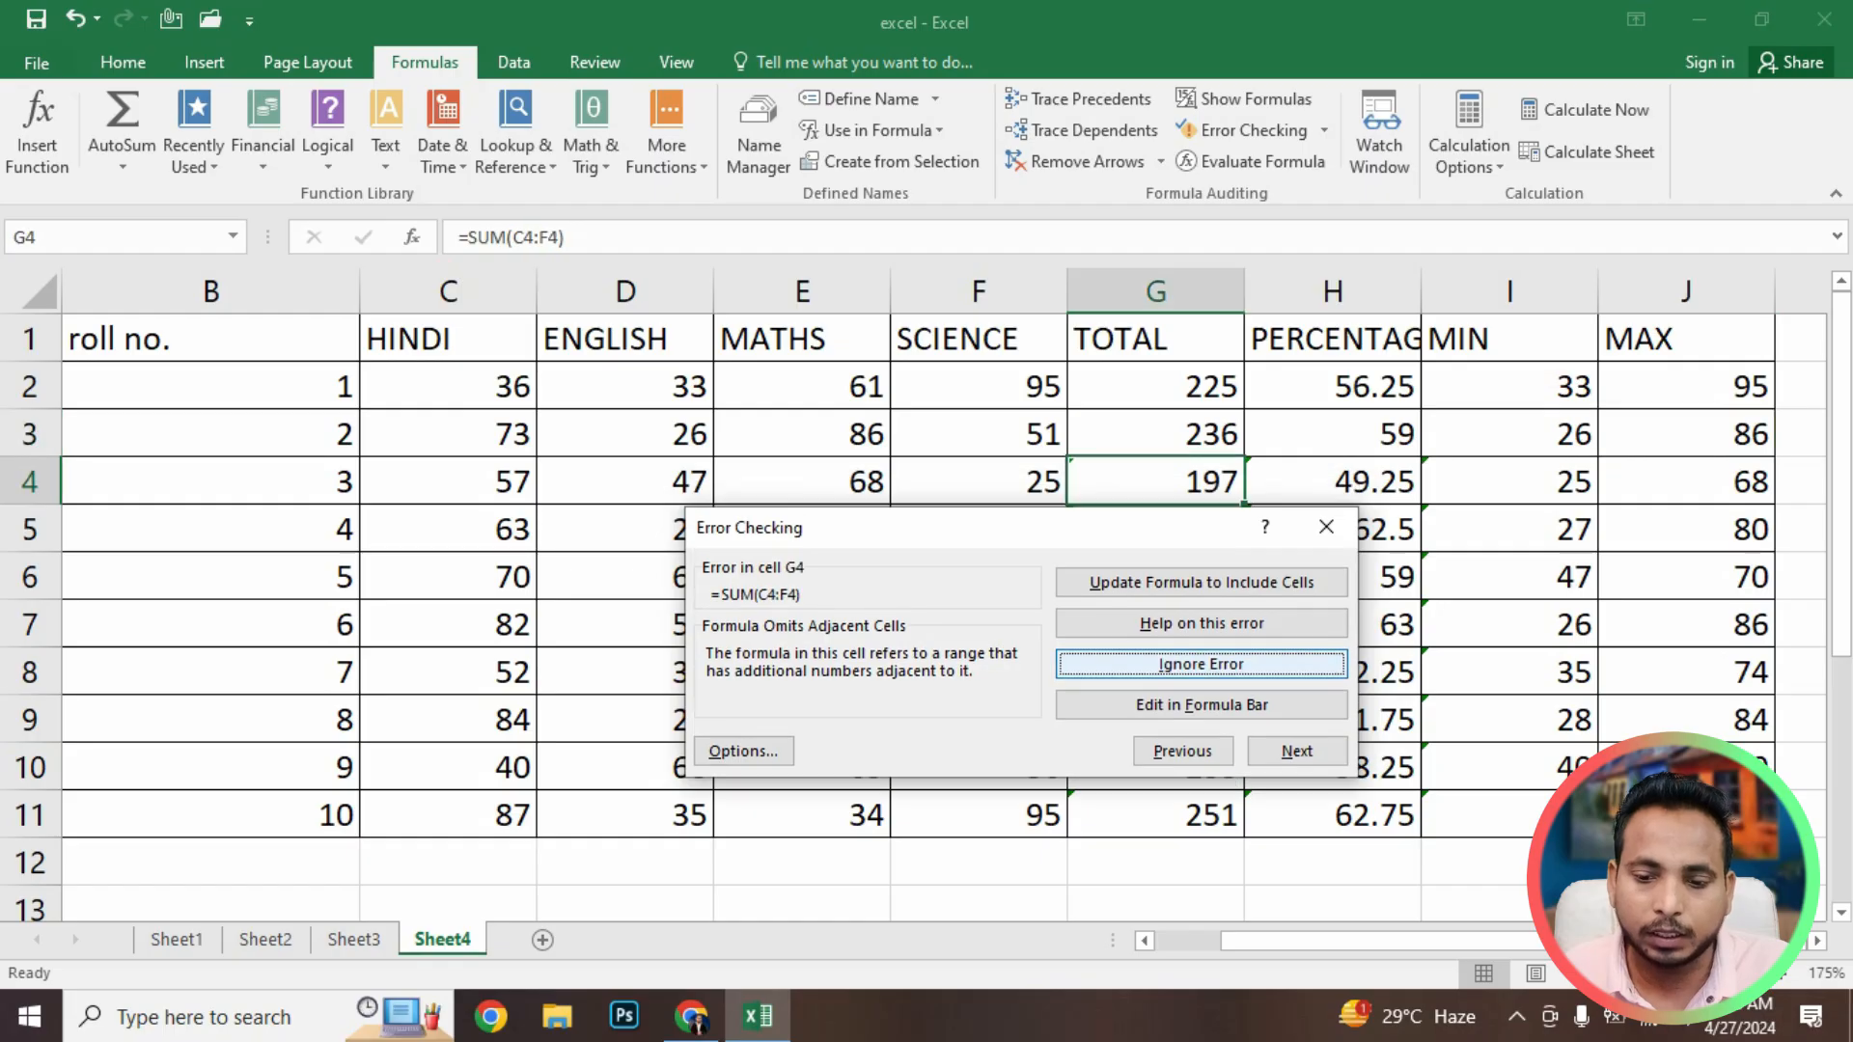
pyautogui.click(1201, 665)
pyautogui.click(1202, 665)
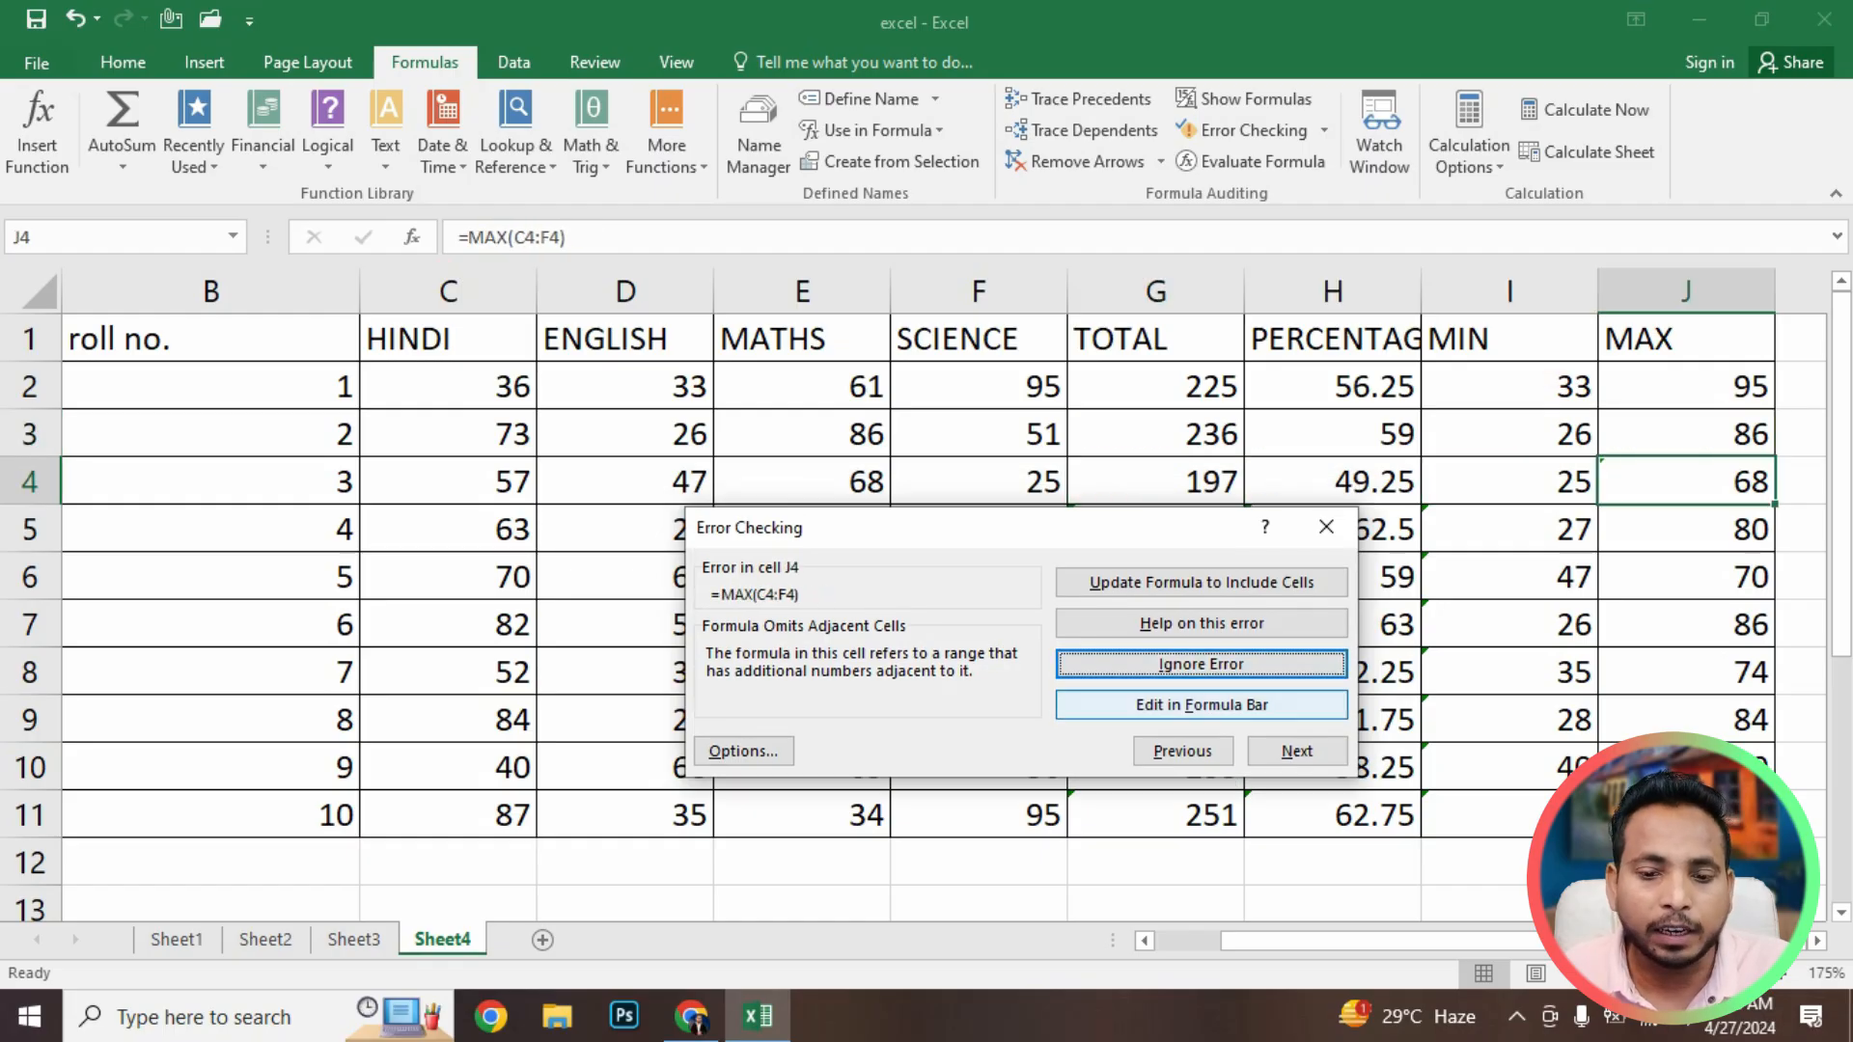
# Open the flagged MAX formula in J4 for editing, resume the error check and ignore its error
pyautogui.click(1202, 704)
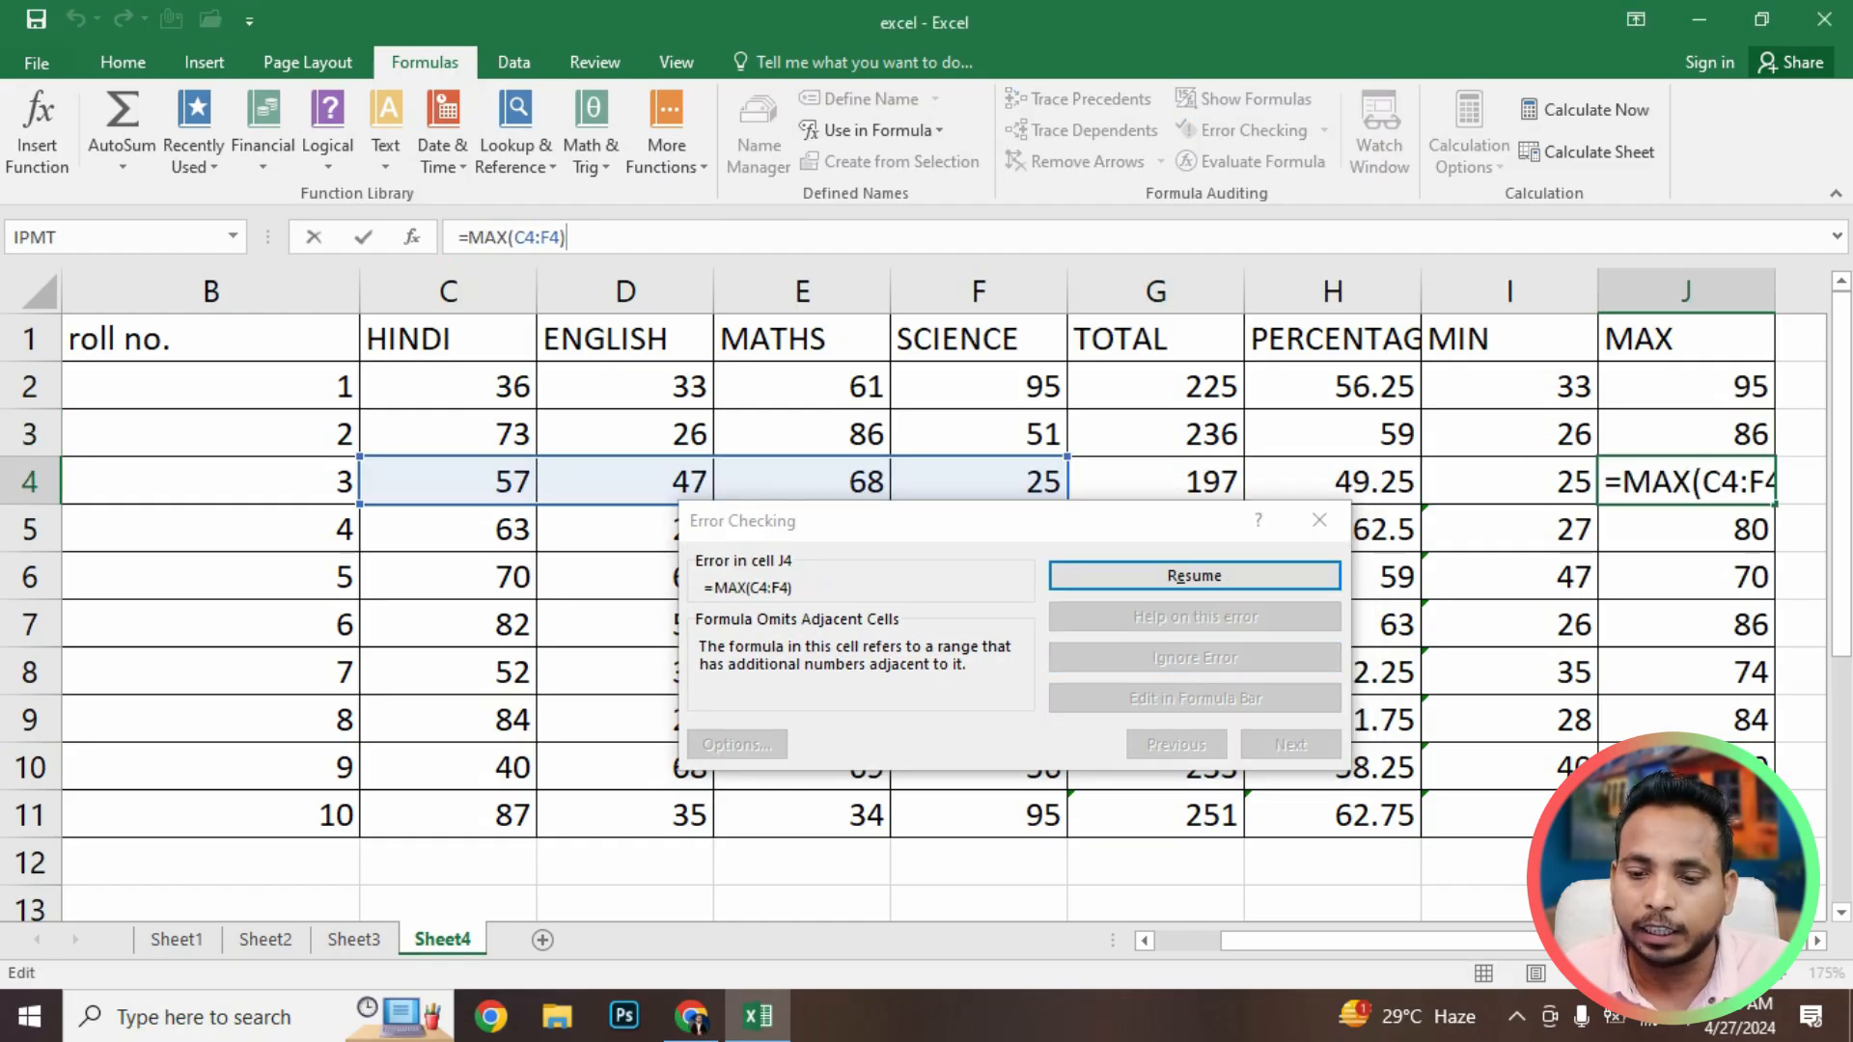
pyautogui.click(1193, 575)
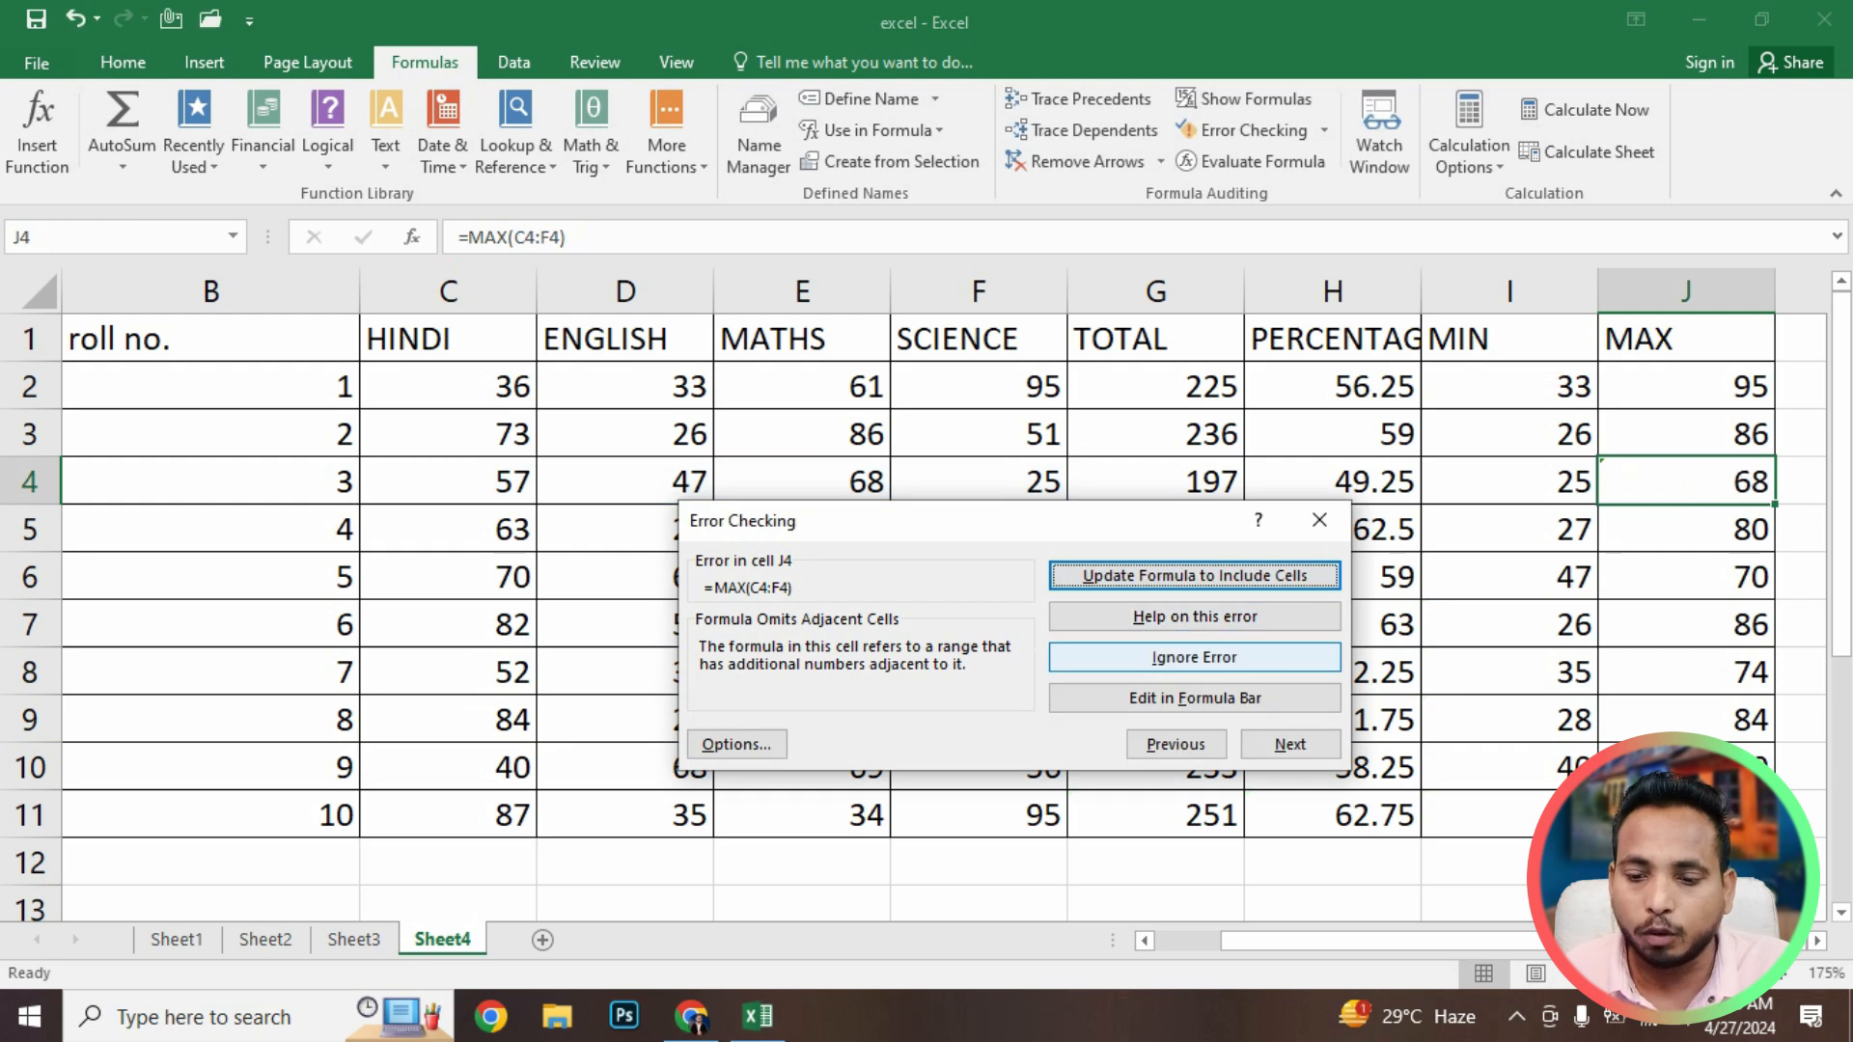
pyautogui.click(1194, 657)
# Ignore the omitted-adjacent-cells errors for the TOTAL, PERCENTAGE, MIN and MAX formulas in rows 5 and 6
pyautogui.click(1194, 712)
pyautogui.click(1194, 712)
pyautogui.click(1193, 713)
pyautogui.click(1194, 712)
pyautogui.click(1193, 760)
pyautogui.click(1194, 760)
pyautogui.click(1194, 759)
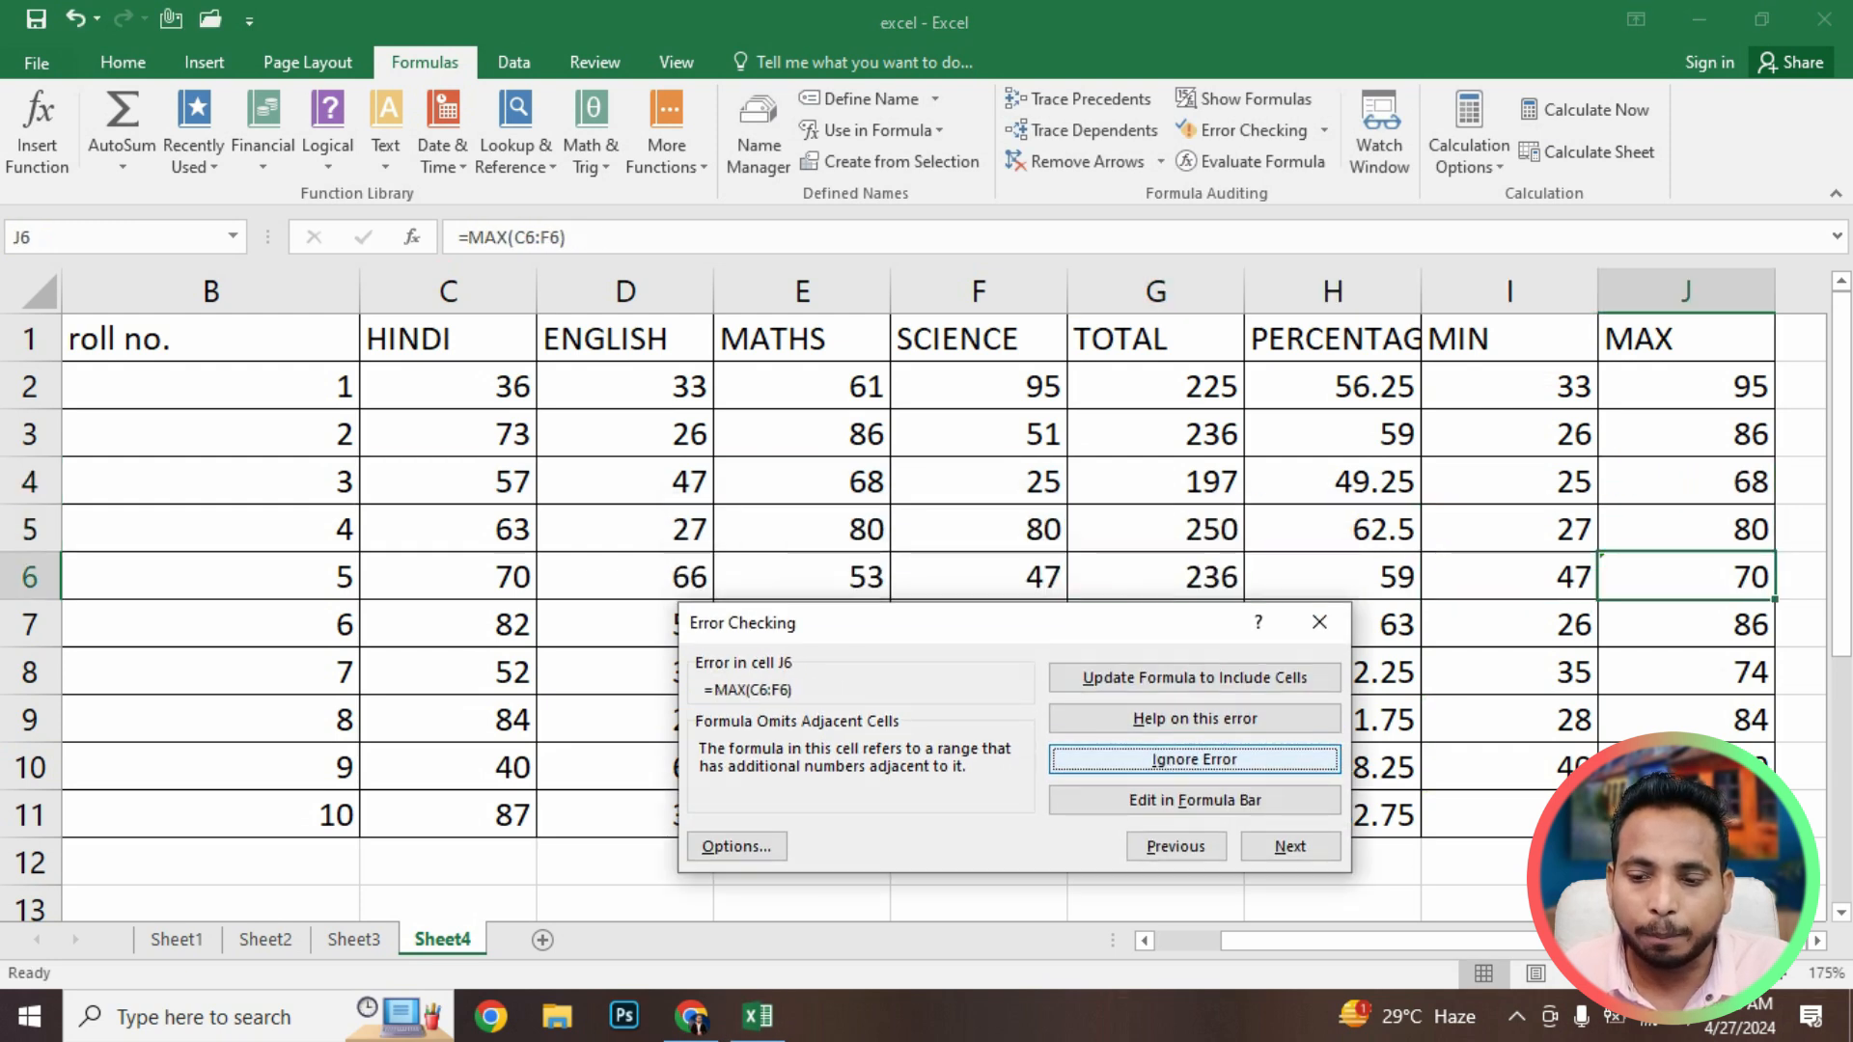
pyautogui.click(1194, 760)
# Ignore the flagged TOTAL, PERCENTAGE, MIN and MAX formulas in rows 7 and 8
pyautogui.click(1194, 807)
pyautogui.click(1194, 807)
pyautogui.click(1194, 807)
pyautogui.click(1194, 807)
pyautogui.click(1194, 857)
pyautogui.click(1194, 856)
pyautogui.click(1194, 856)
pyautogui.click(1194, 856)
# Ignore the flagged TOTAL, PERCENTAGE, MIN and MAX formulas in rows 9 and 10
pyautogui.click(1194, 571)
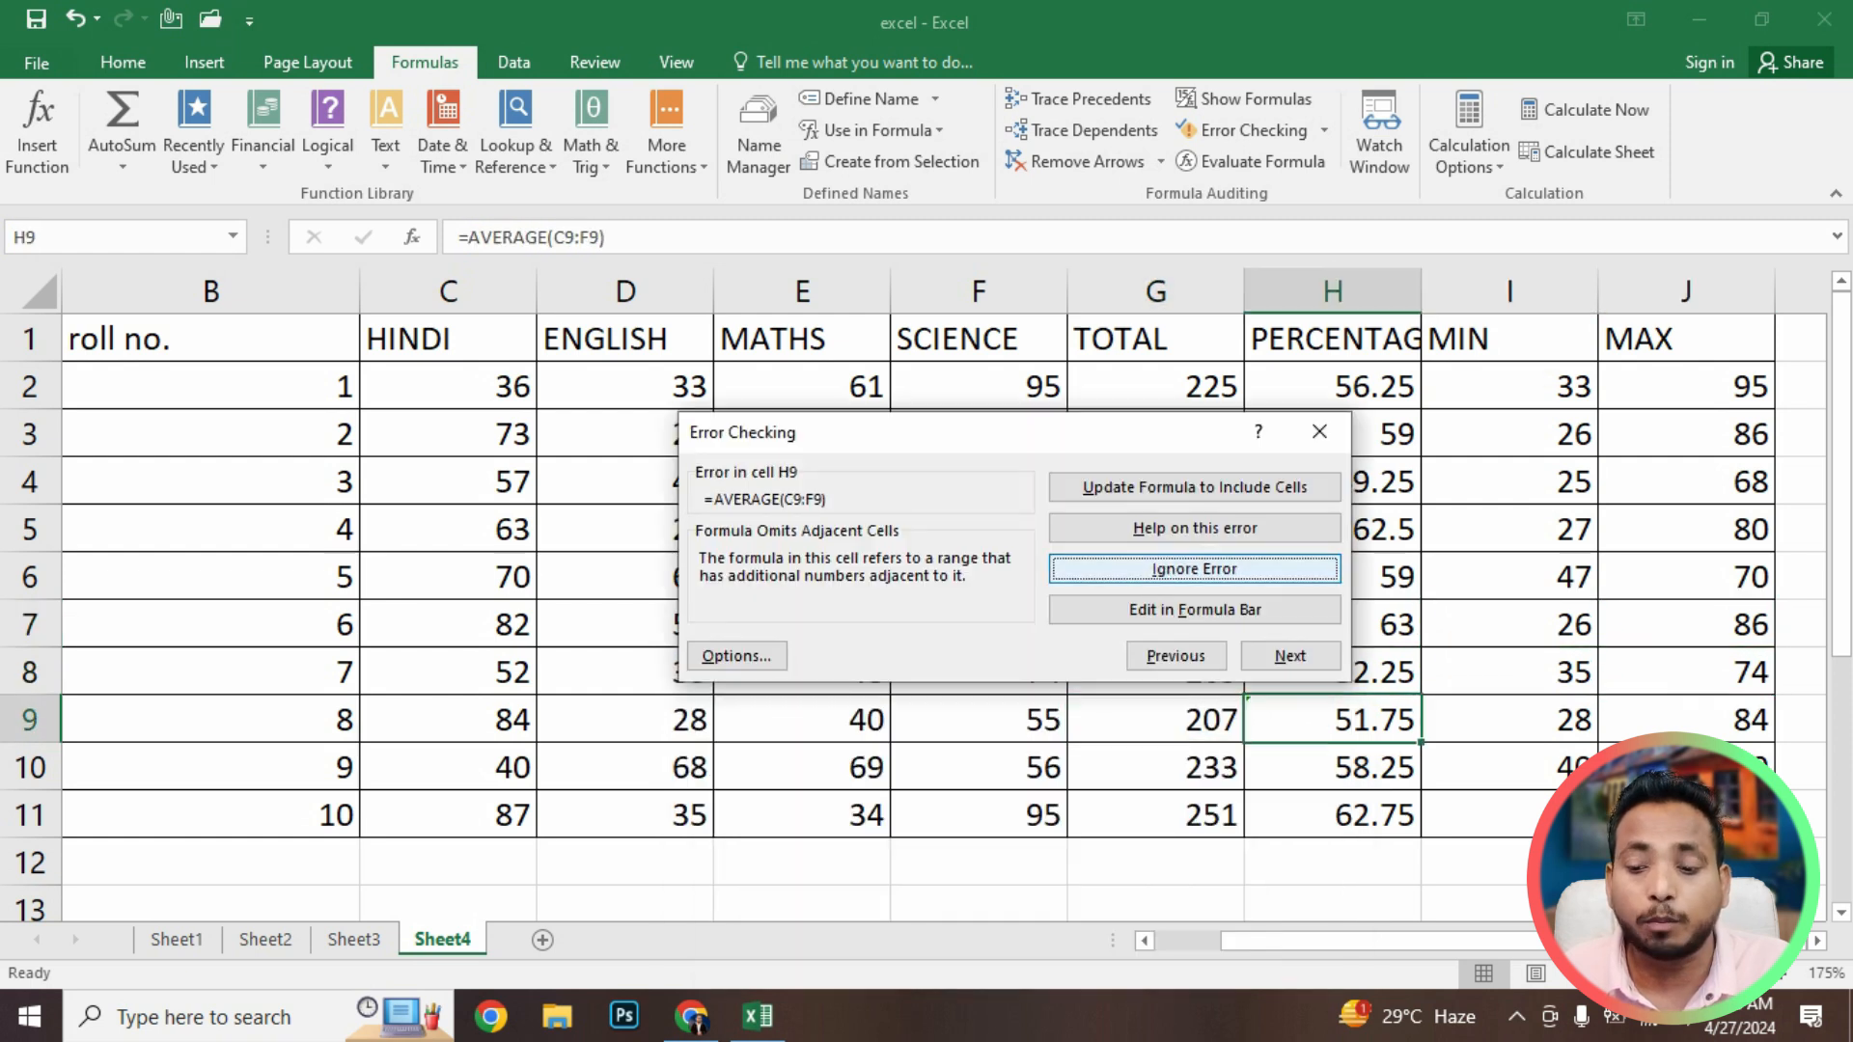
pyautogui.click(1194, 570)
pyautogui.click(1194, 569)
pyautogui.click(1194, 570)
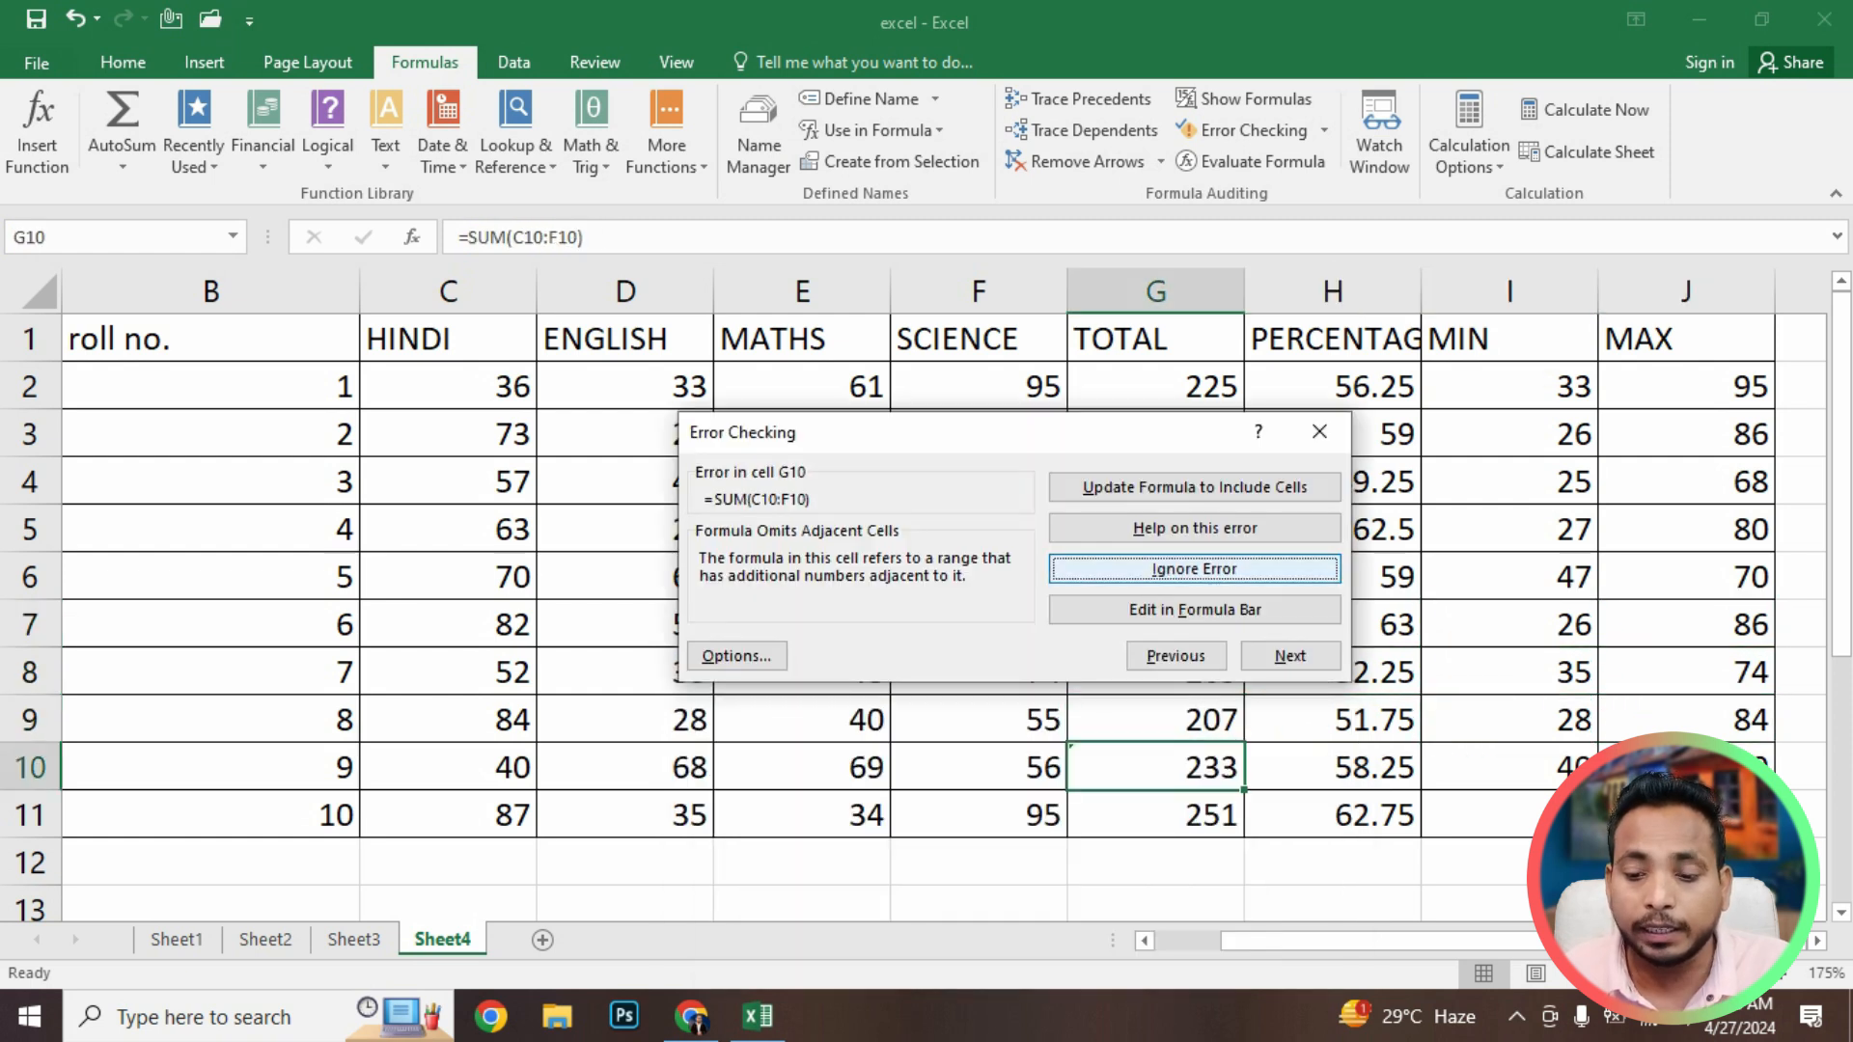
pyautogui.click(1194, 570)
pyautogui.click(1194, 569)
pyautogui.click(1194, 569)
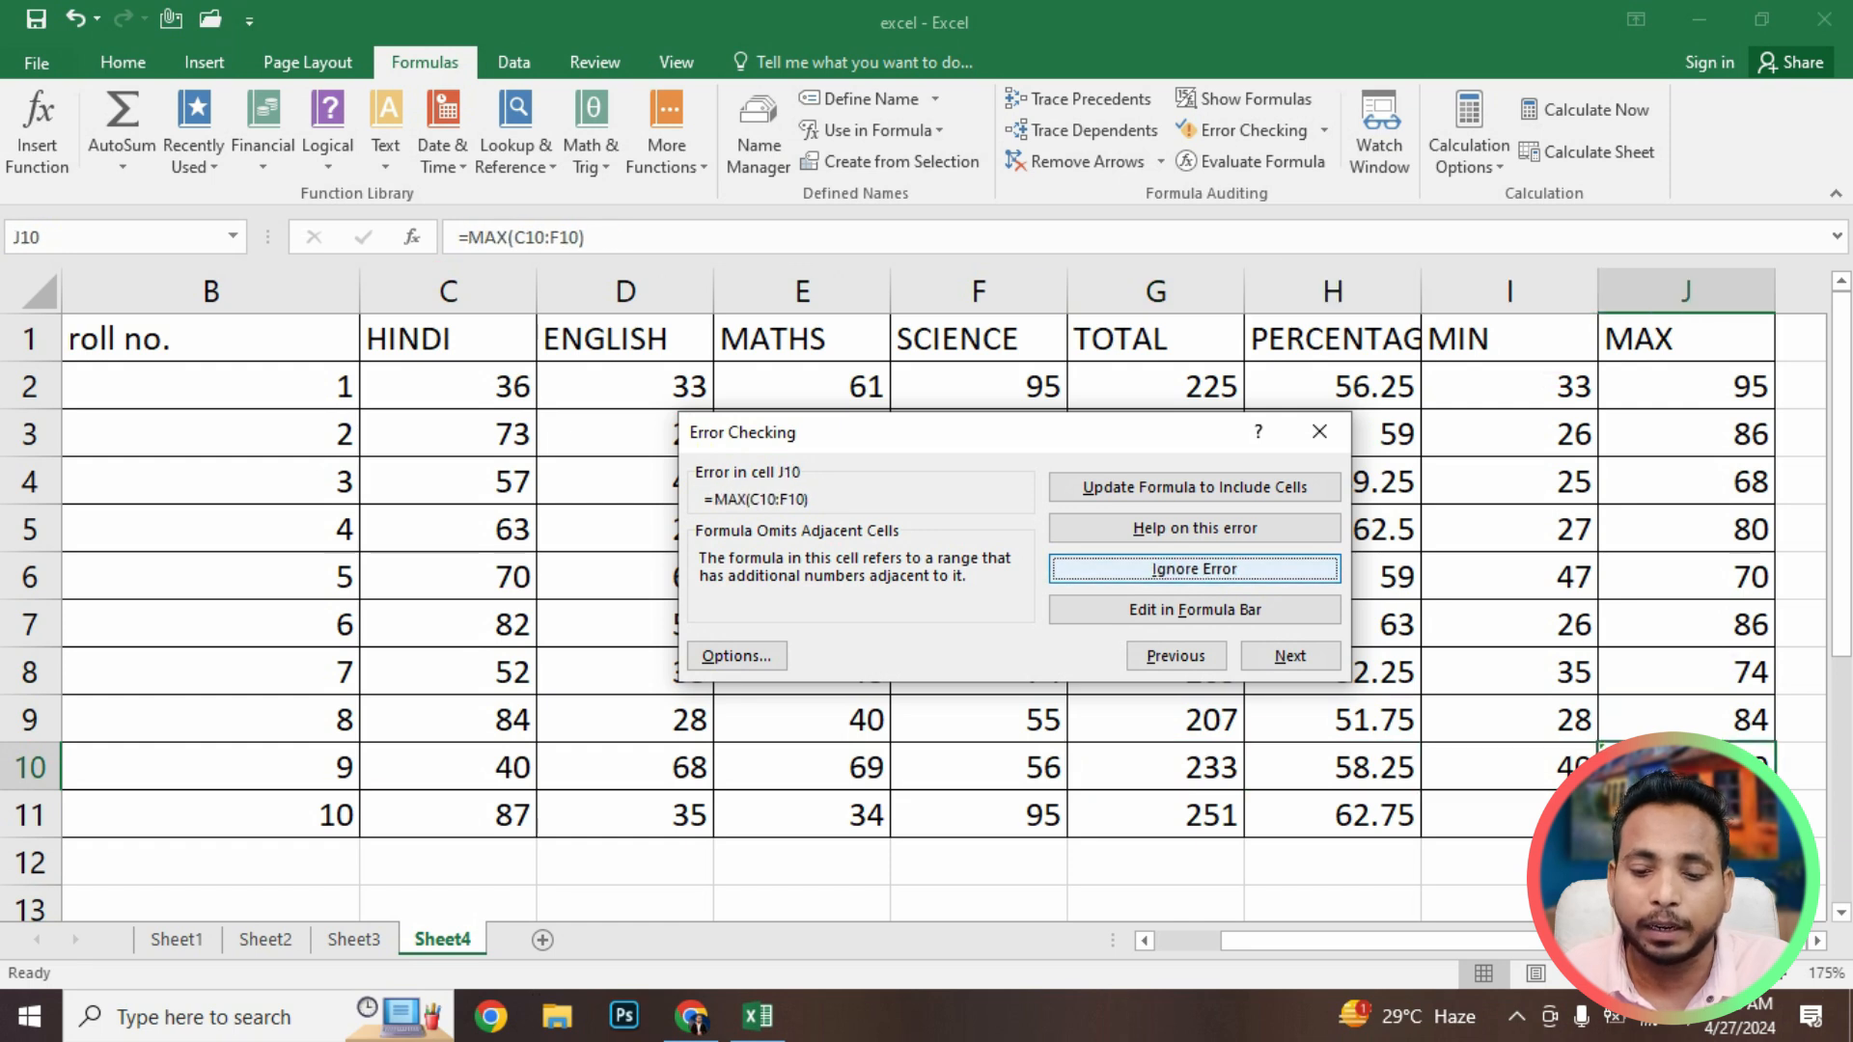
pyautogui.click(1193, 569)
# Ignore the remaining flagged formulas in G11:J11 and finish the error check
pyautogui.click(1193, 569)
pyautogui.click(1194, 569)
pyautogui.click(1194, 570)
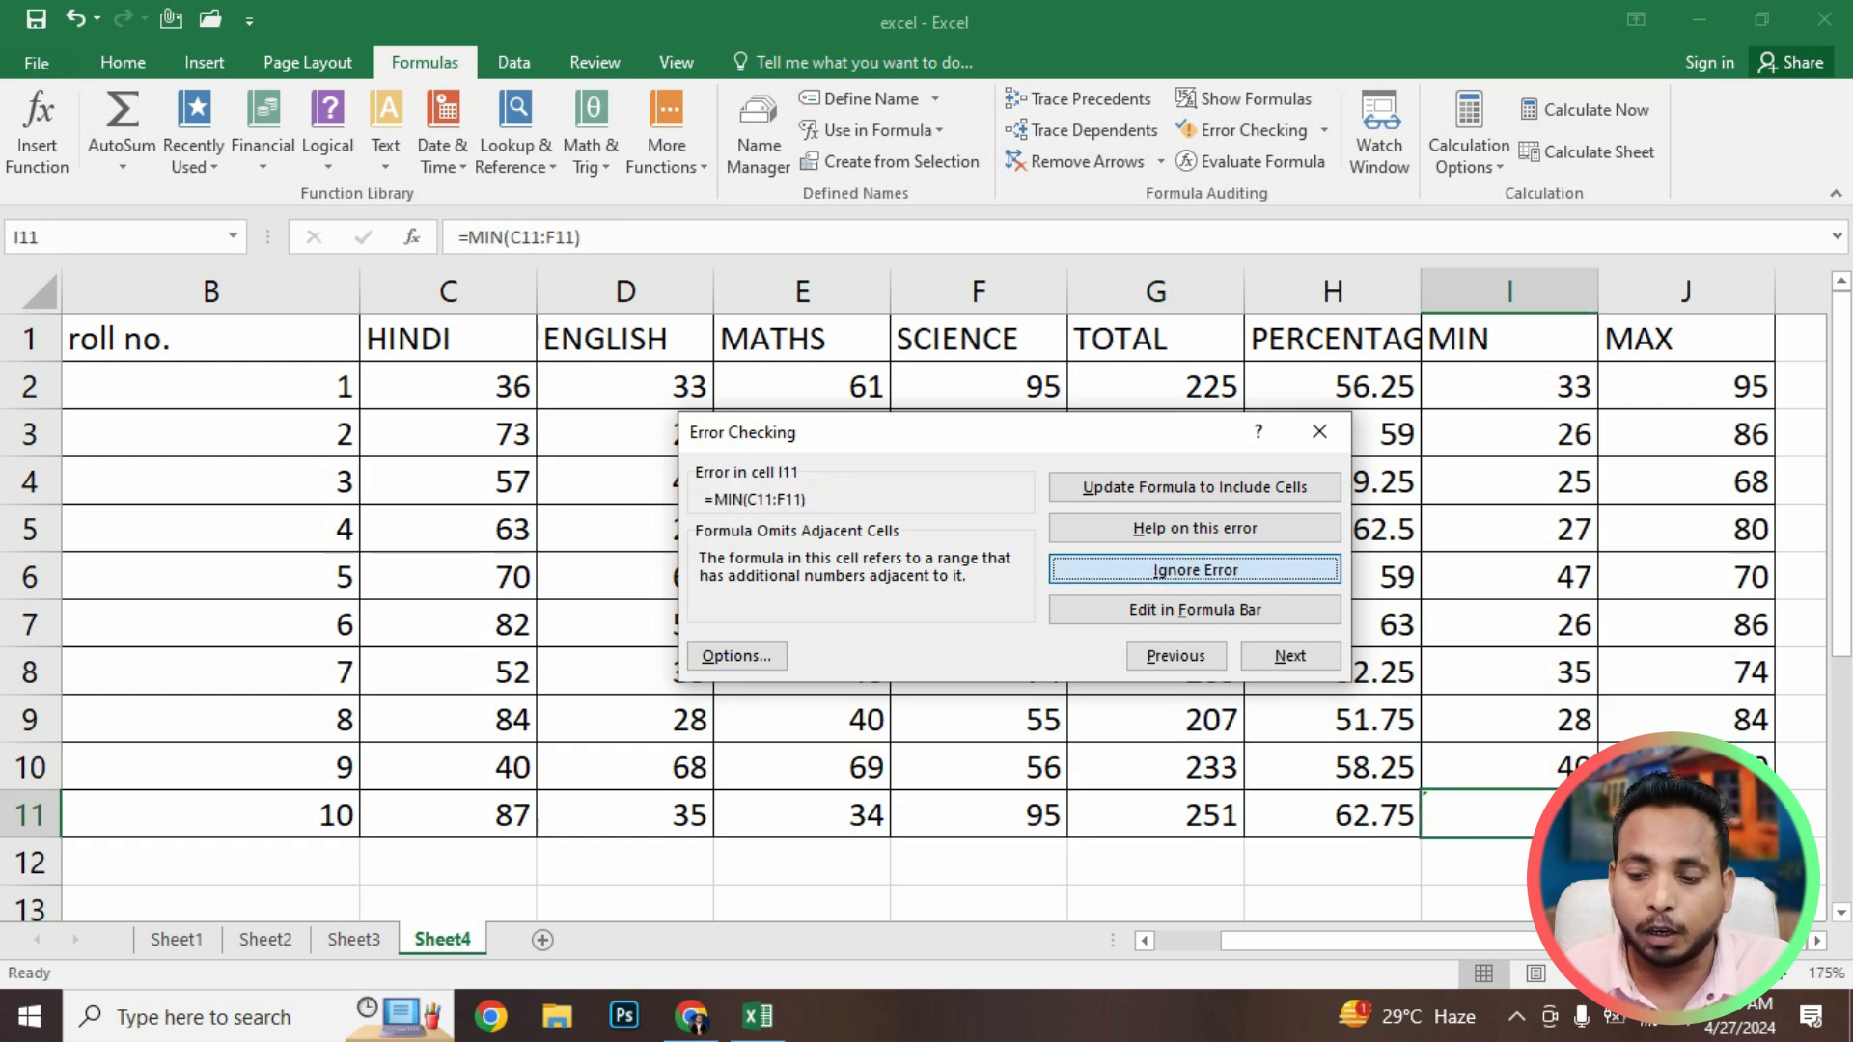
pyautogui.click(1193, 569)
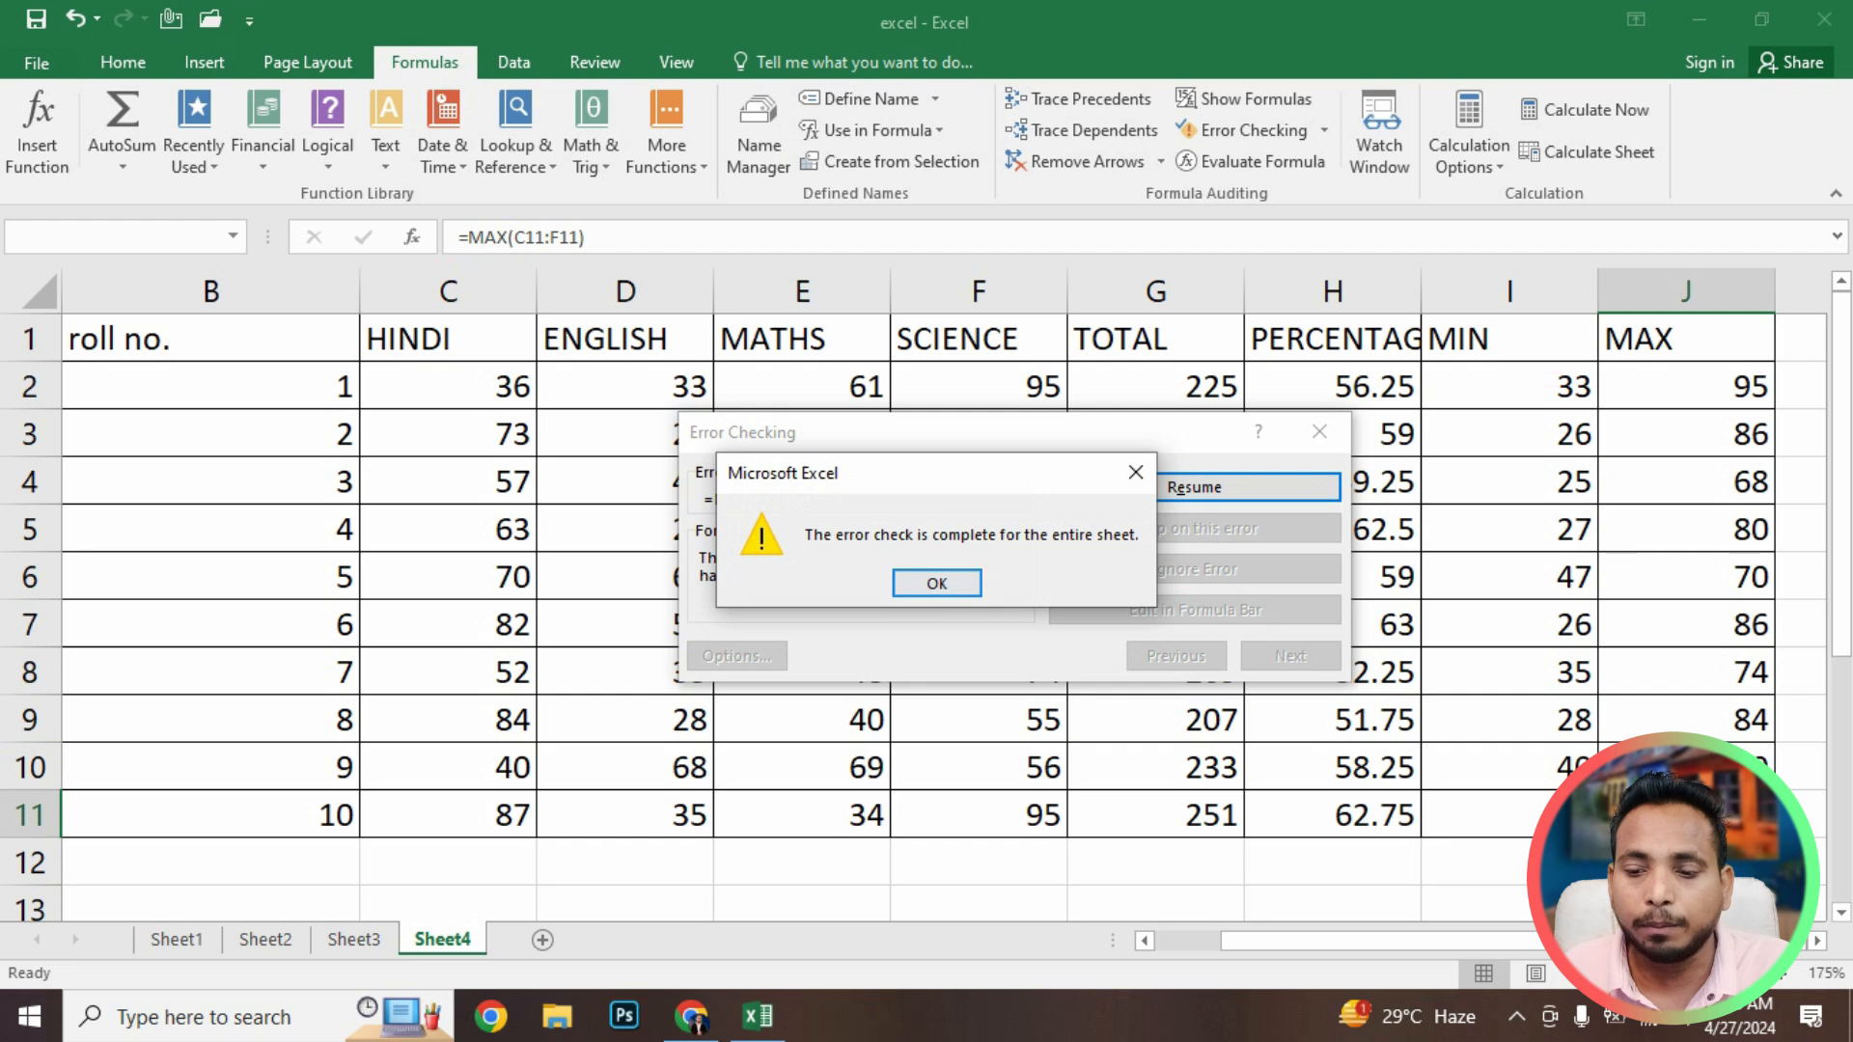
pyautogui.click(936, 582)
# Run Evaluate Formula on the SUM(C2:F2) total in G2, evaluate the expression and close the evaluation
pyautogui.click(1157, 481)
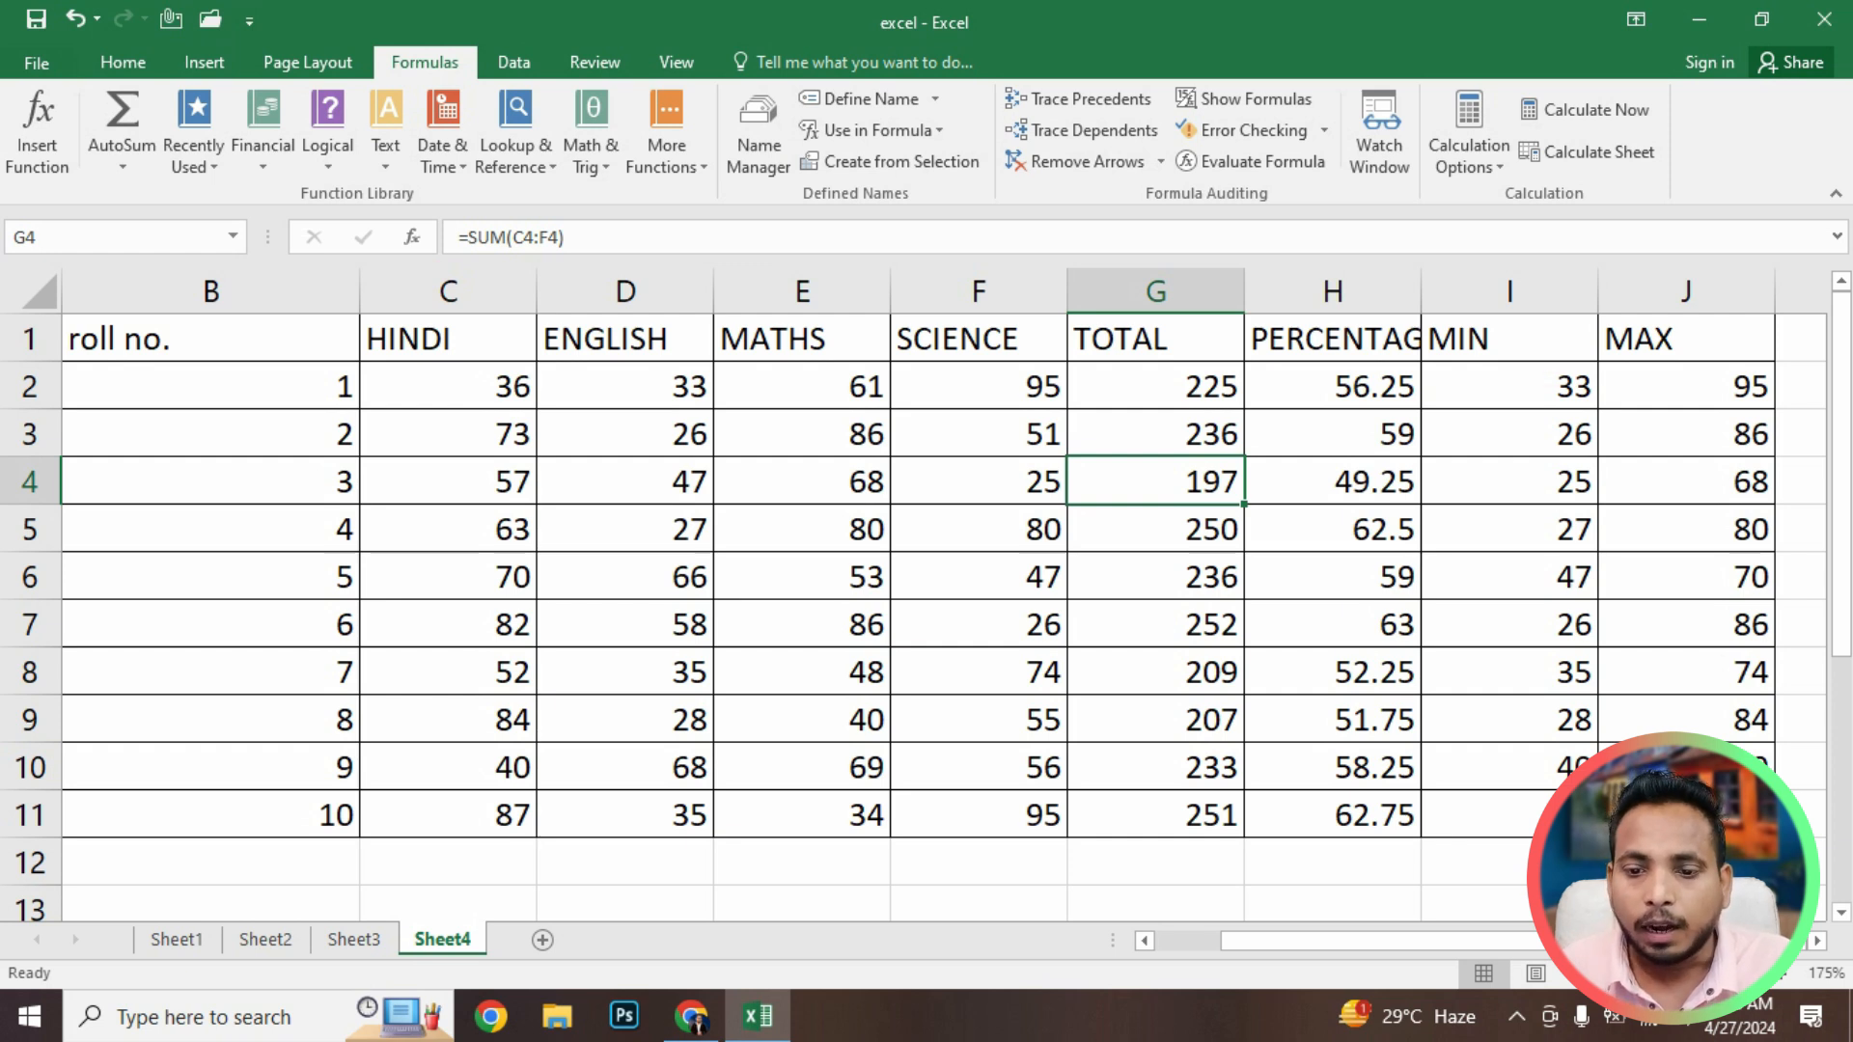
pyautogui.click(1157, 387)
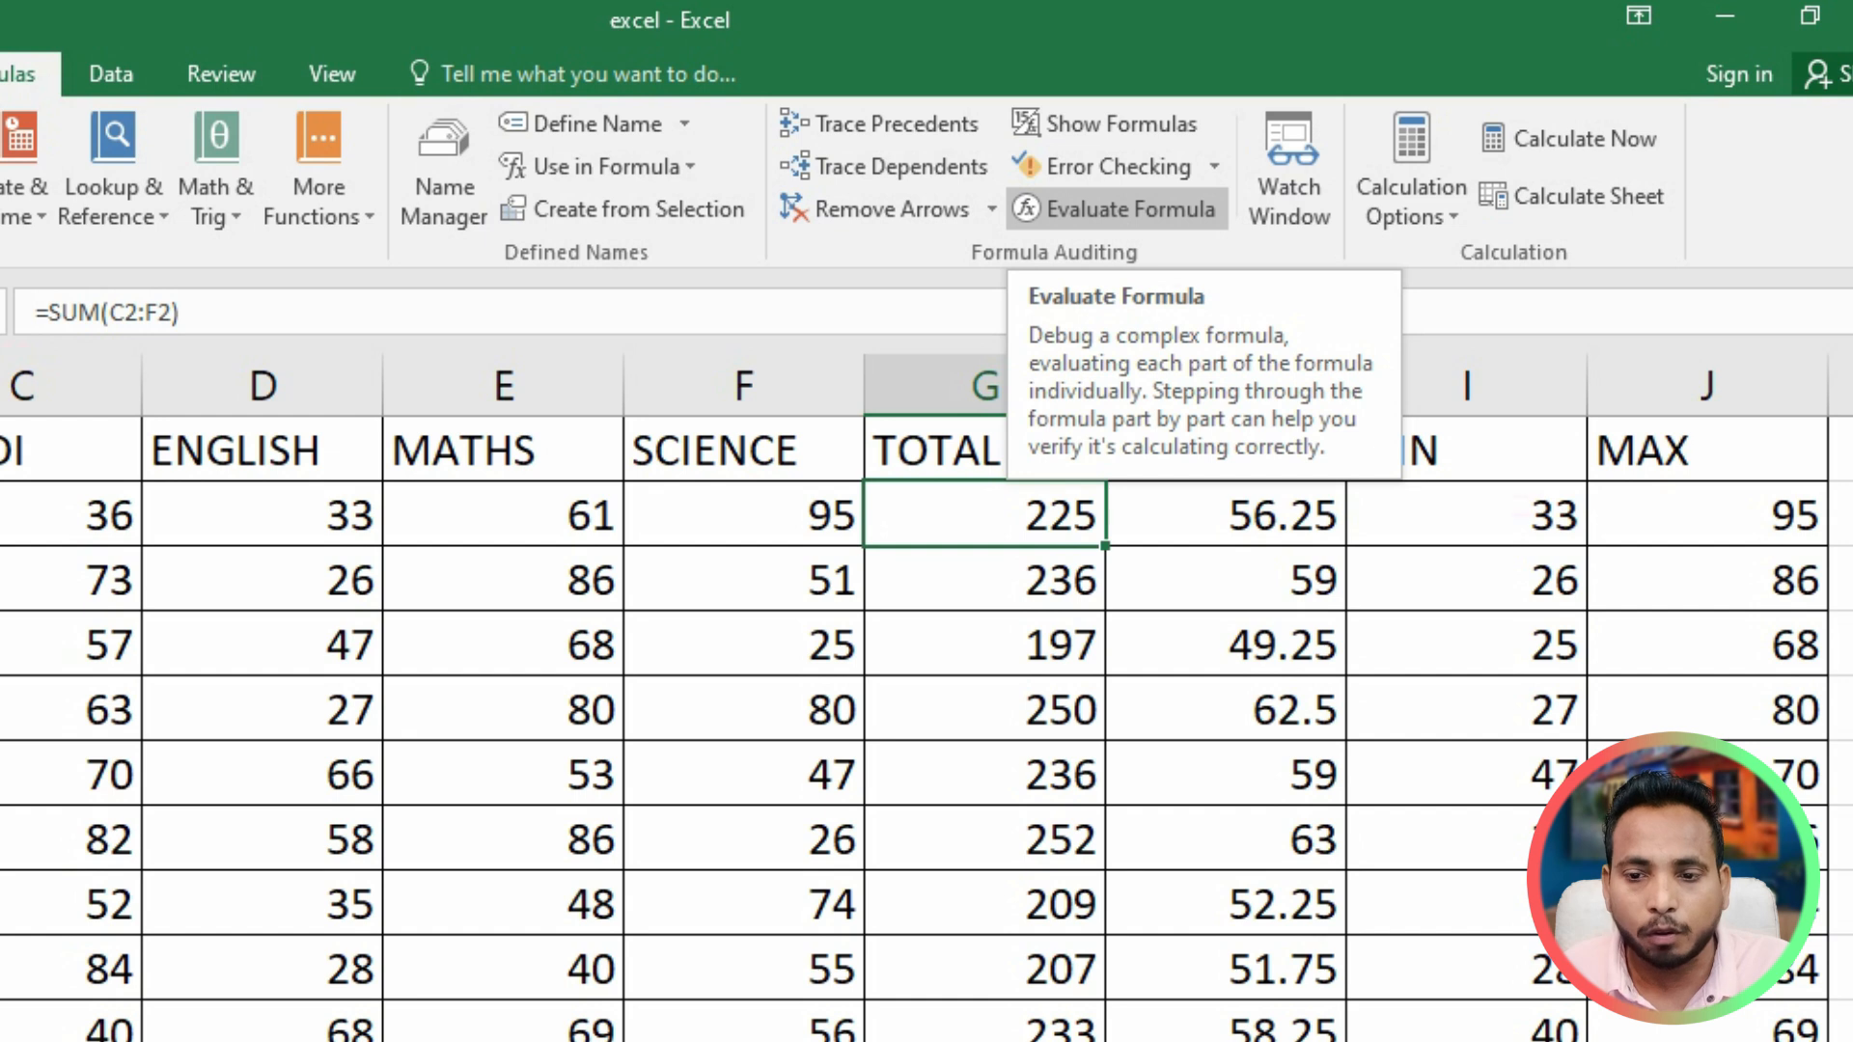
pyautogui.click(1116, 209)
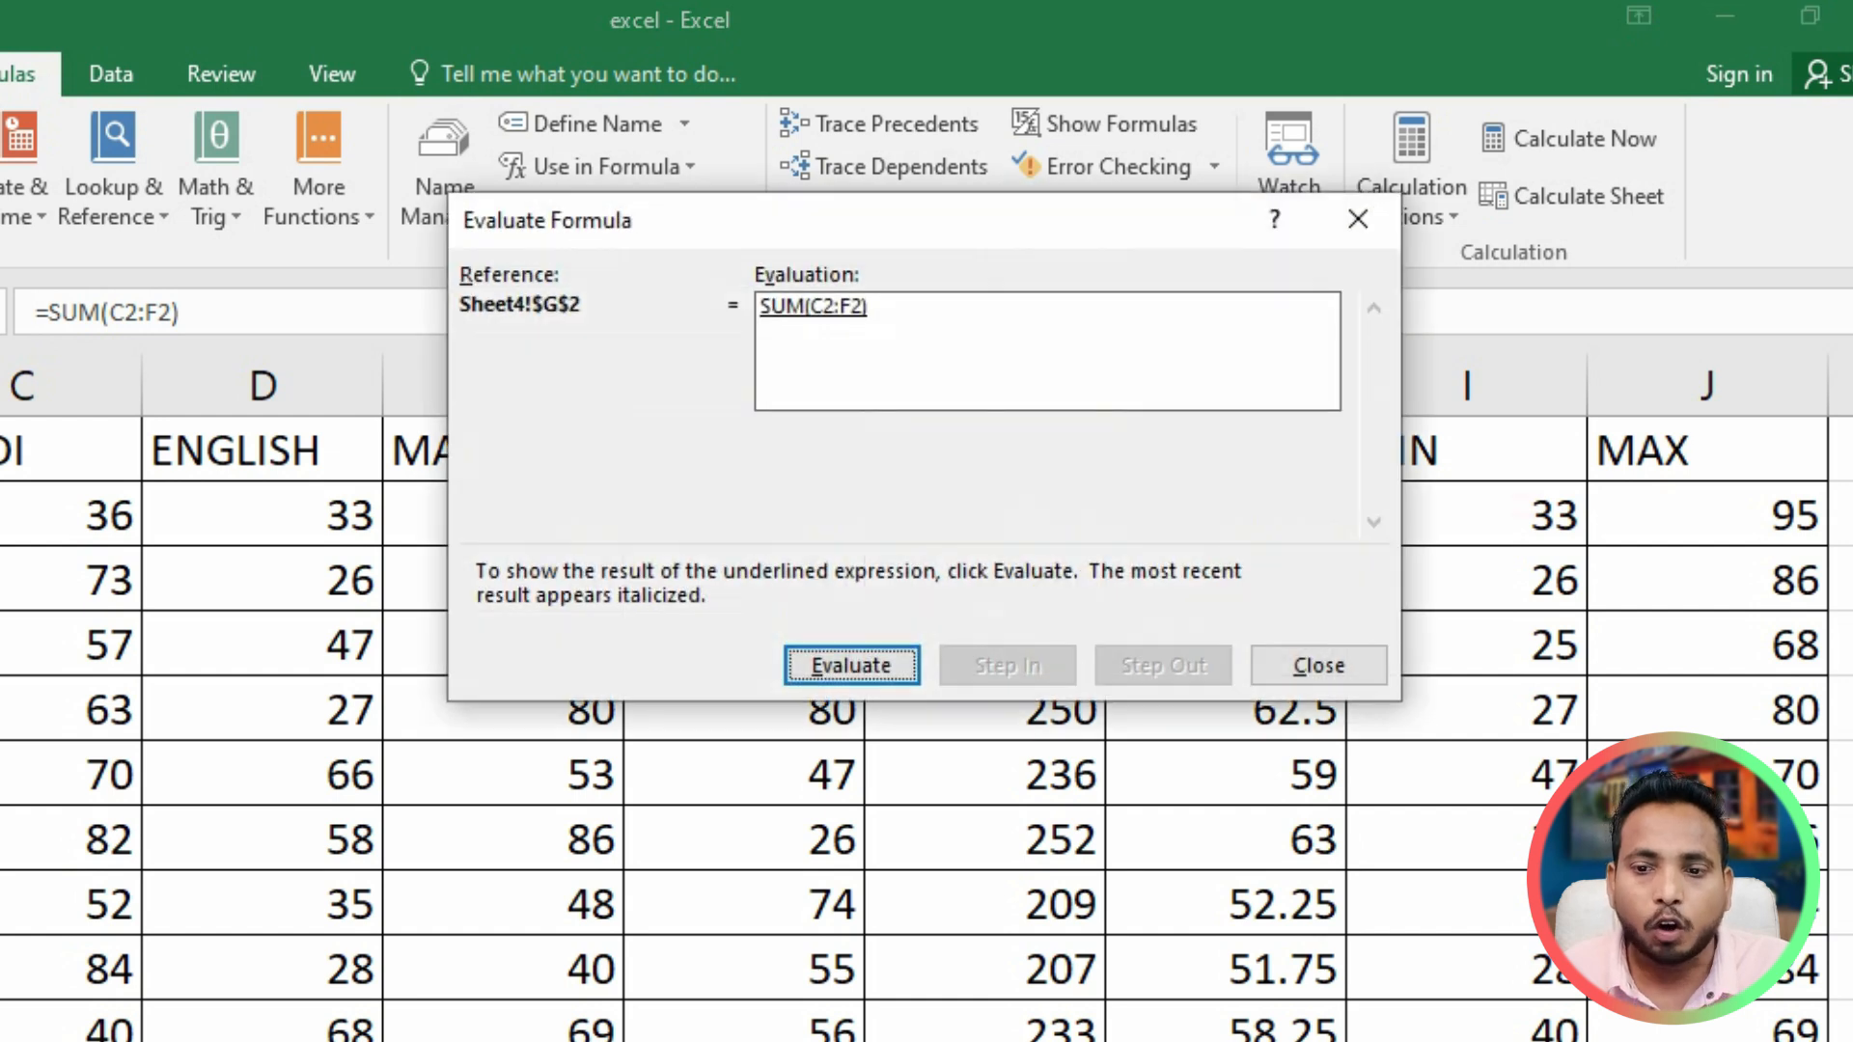
pyautogui.moveTo(675, 220); pyautogui.dragTo(426, 662)
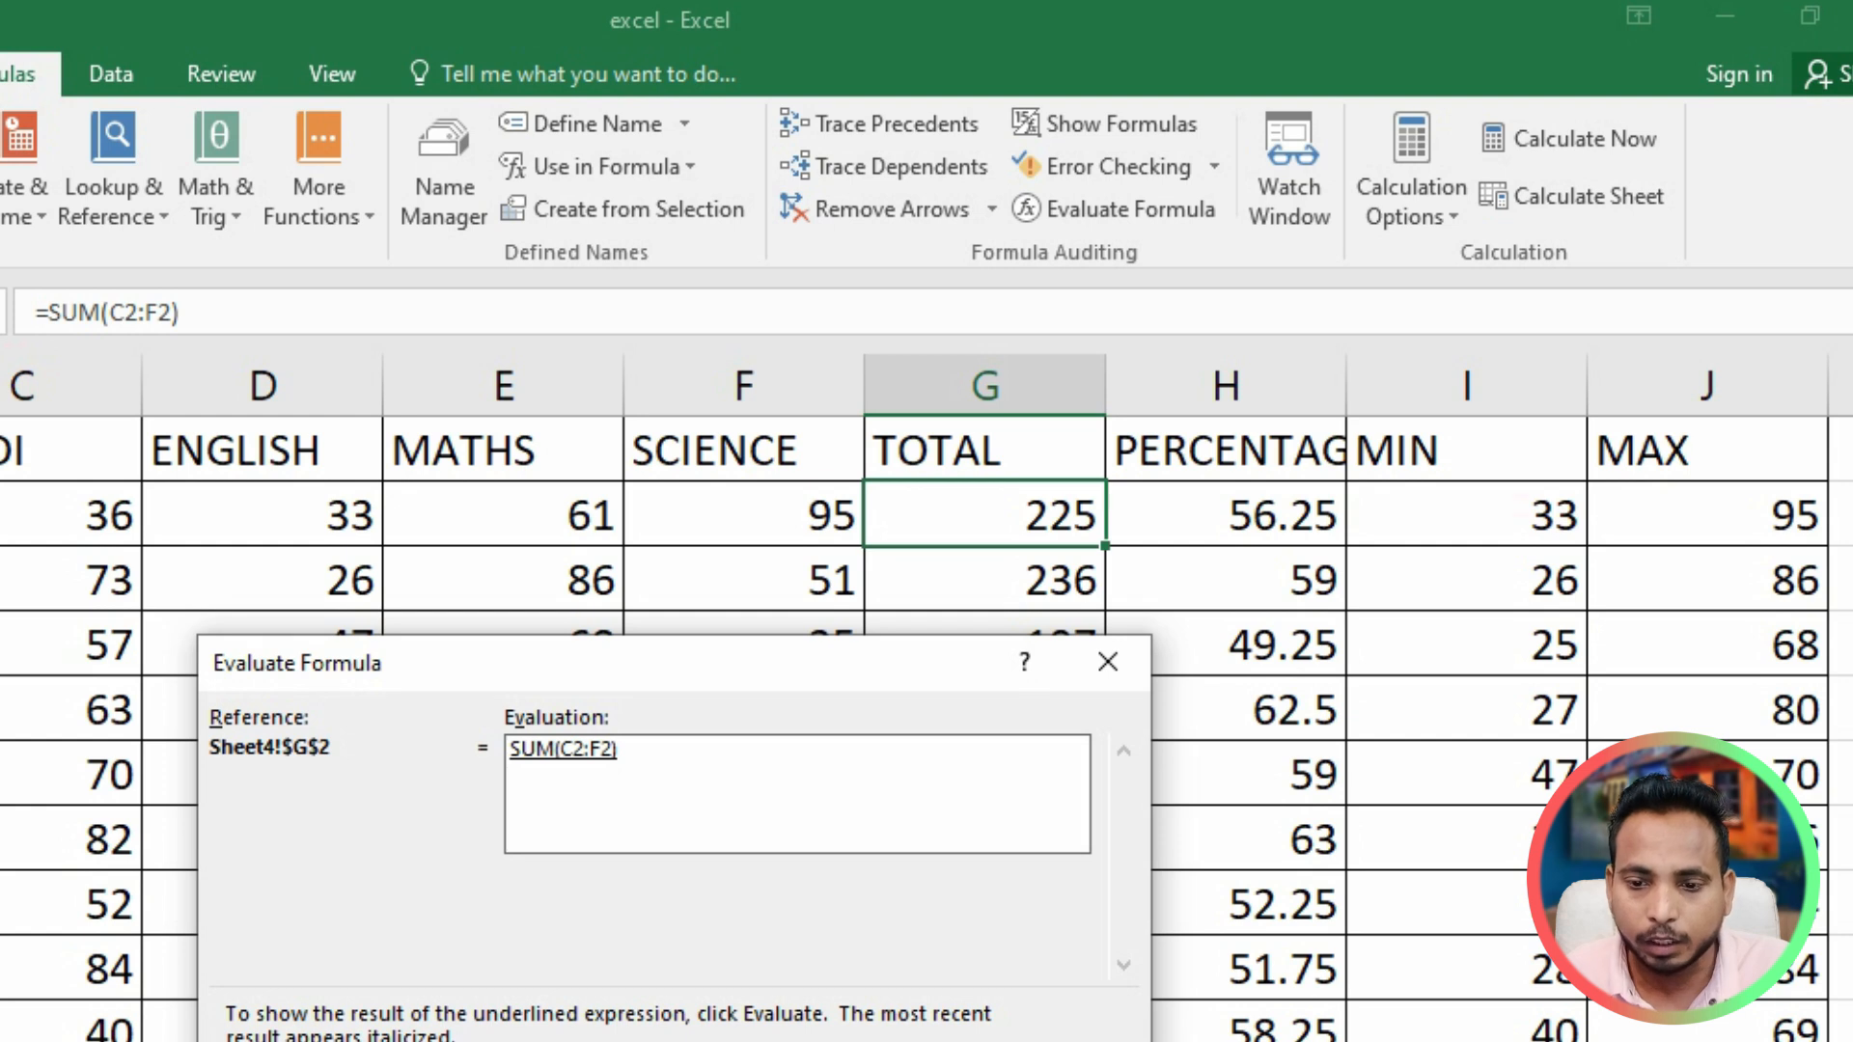
pyautogui.click(1107, 662)
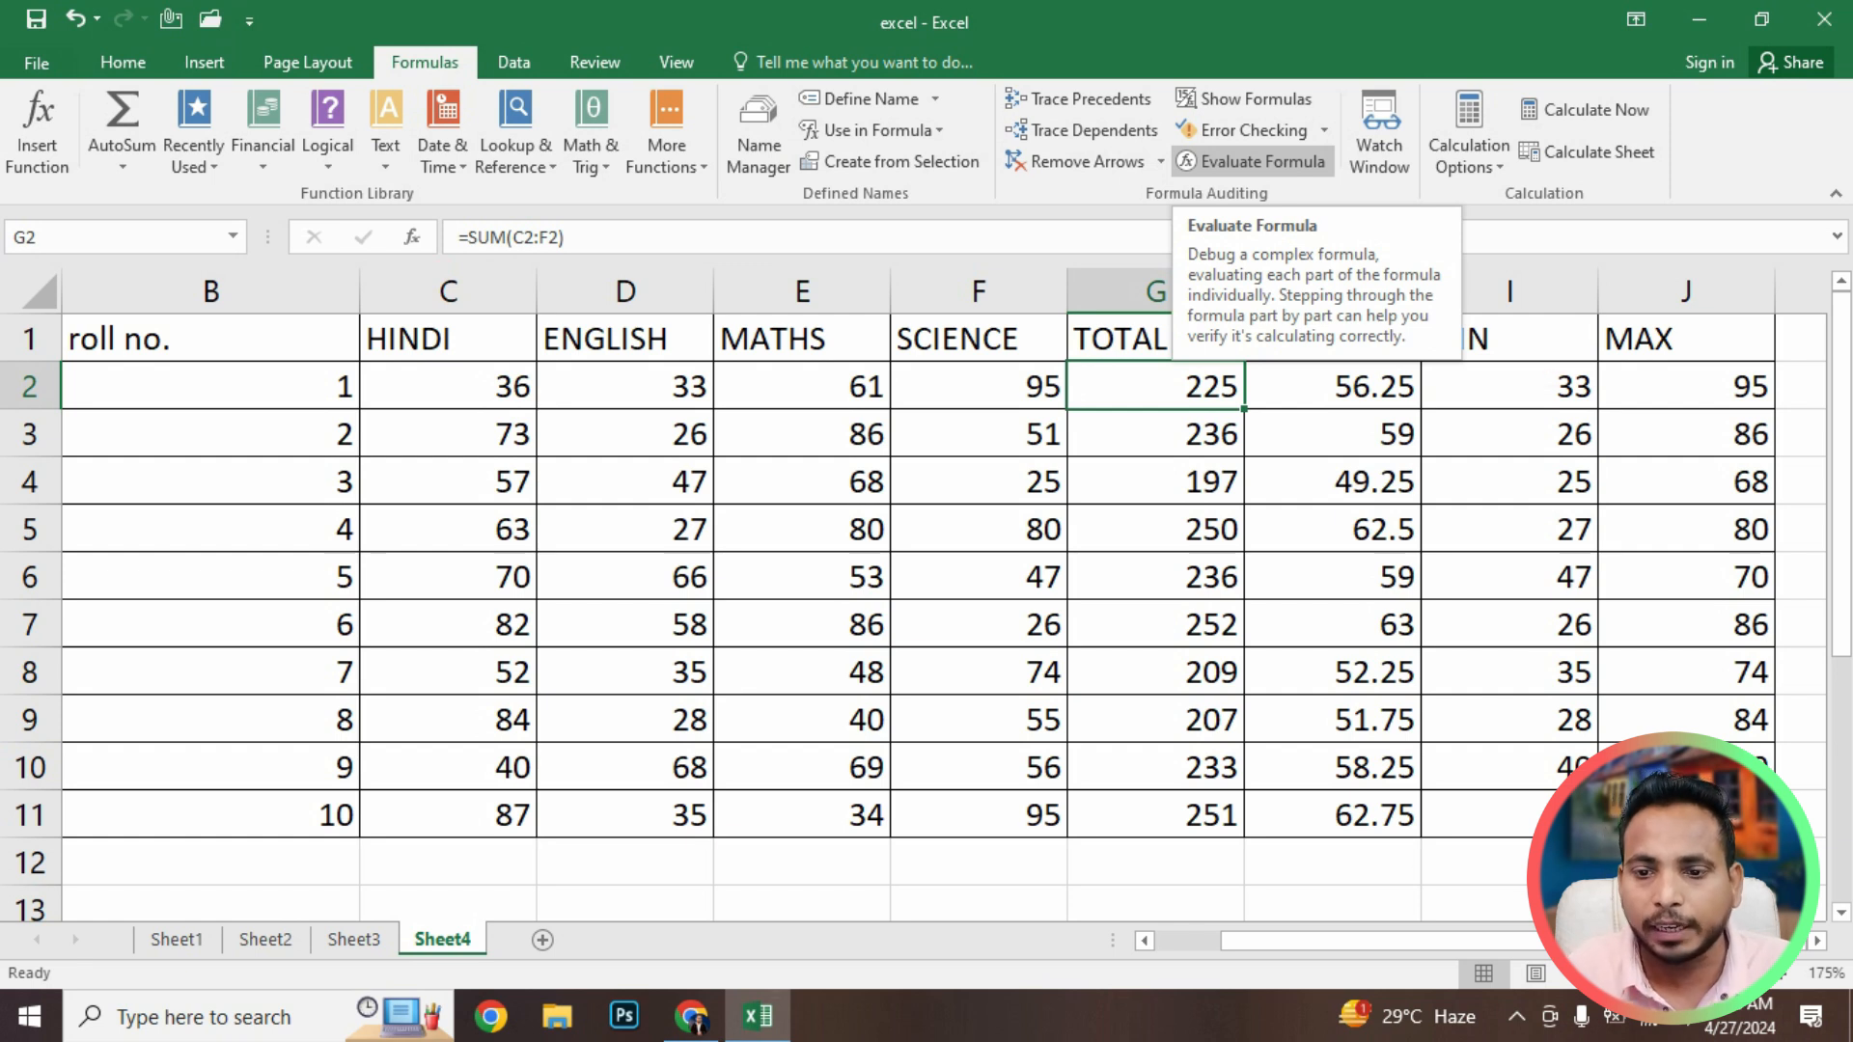
pyautogui.click(1245, 162)
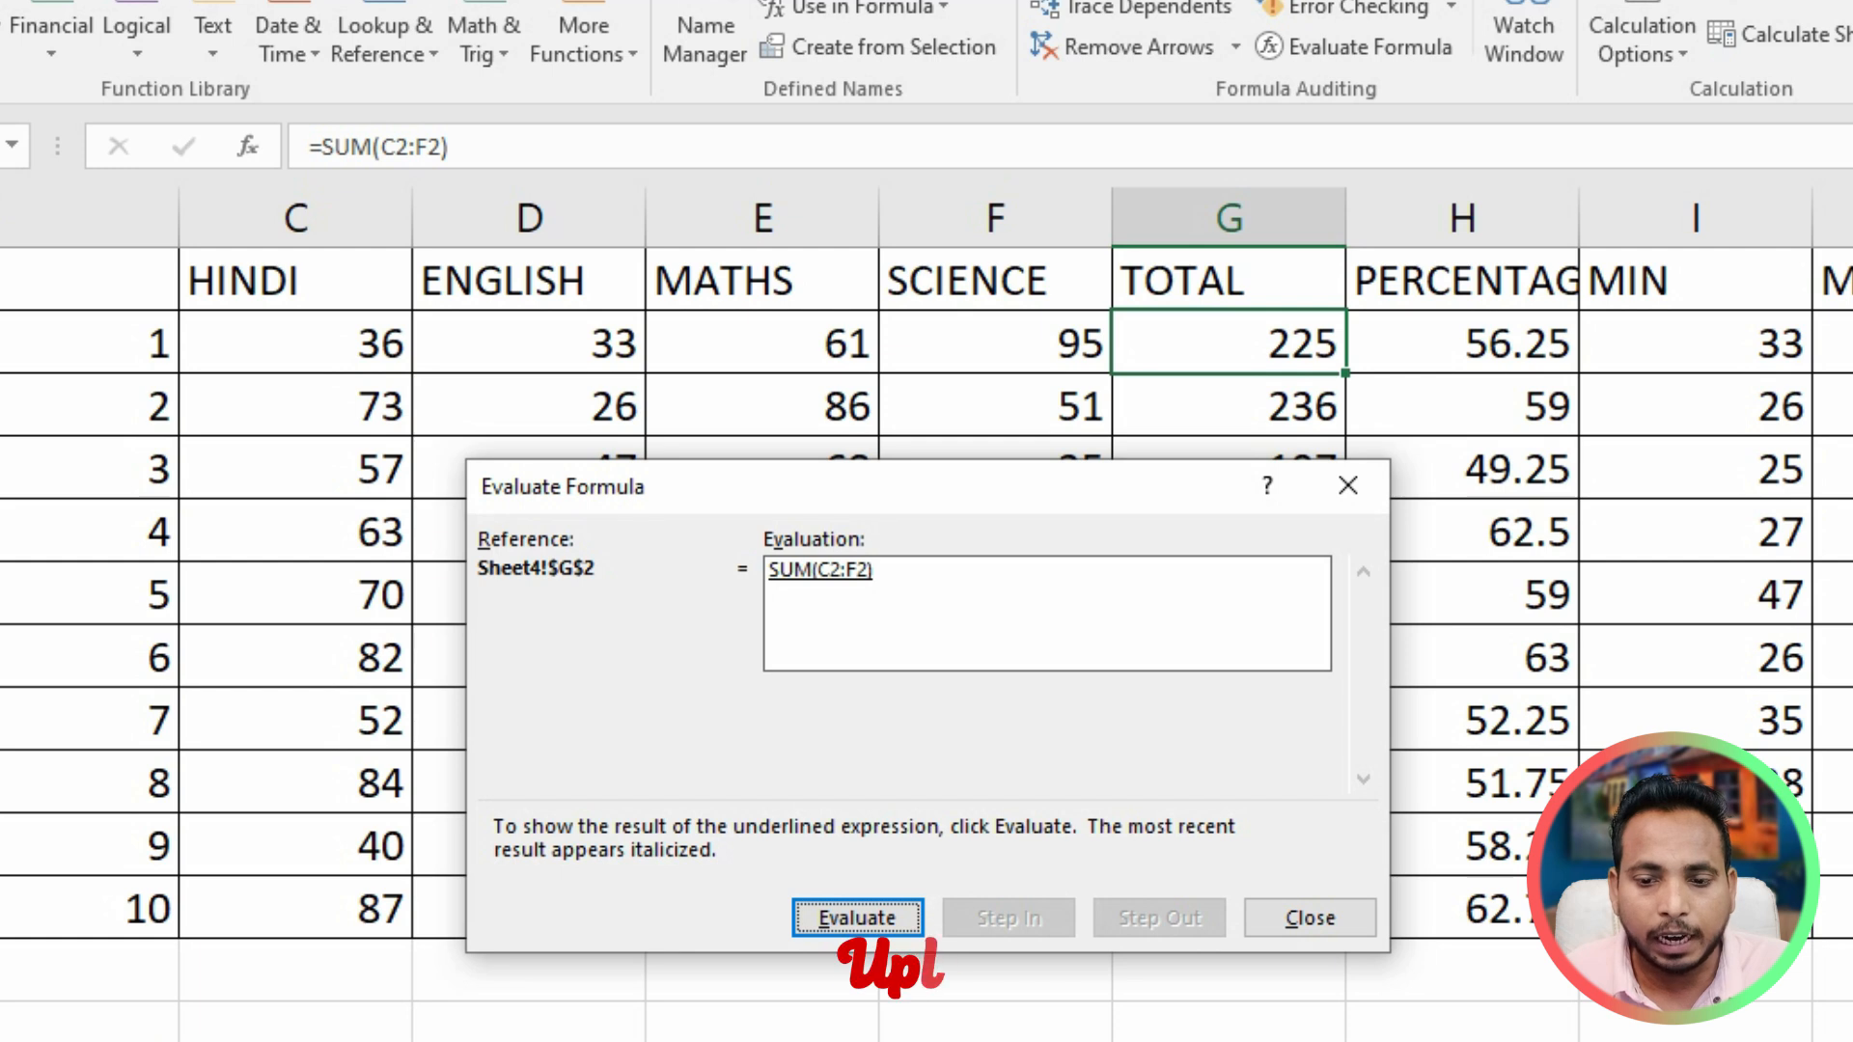
pyautogui.moveTo(675, 486); pyautogui.dragTo(396, 422)
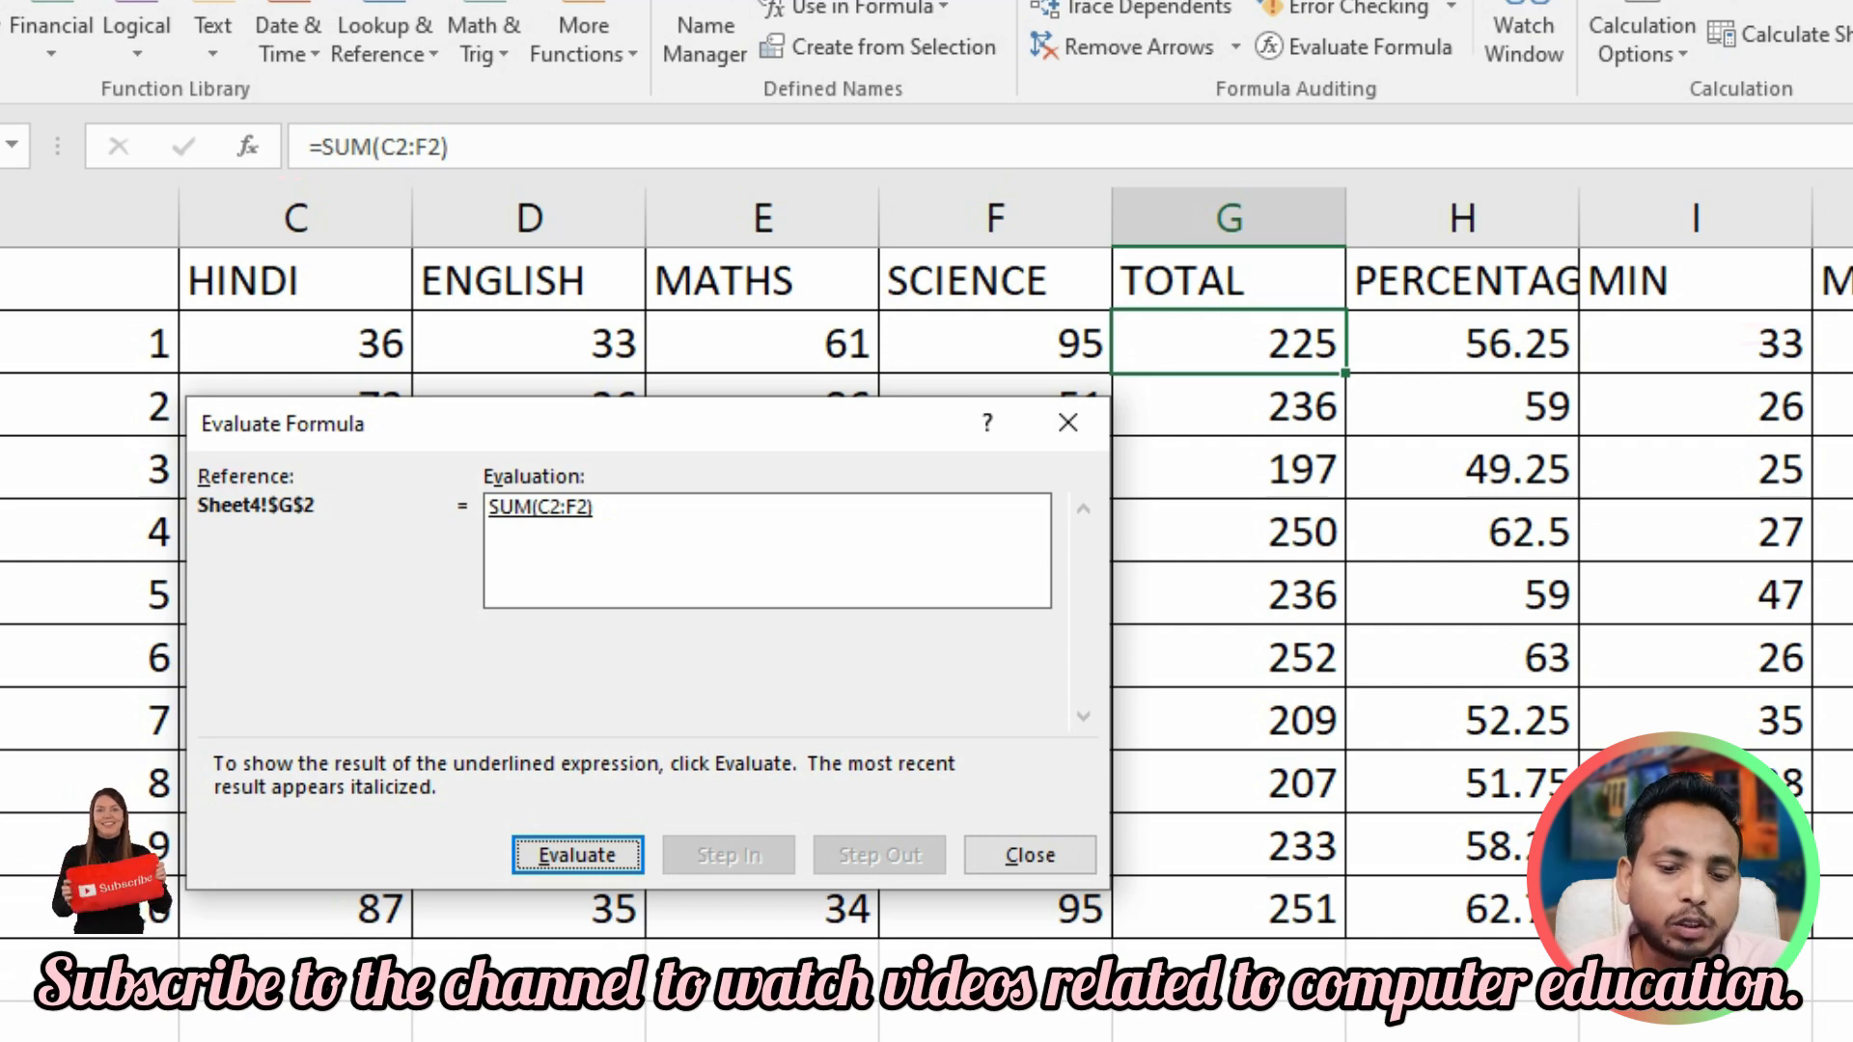
pyautogui.press('Return')
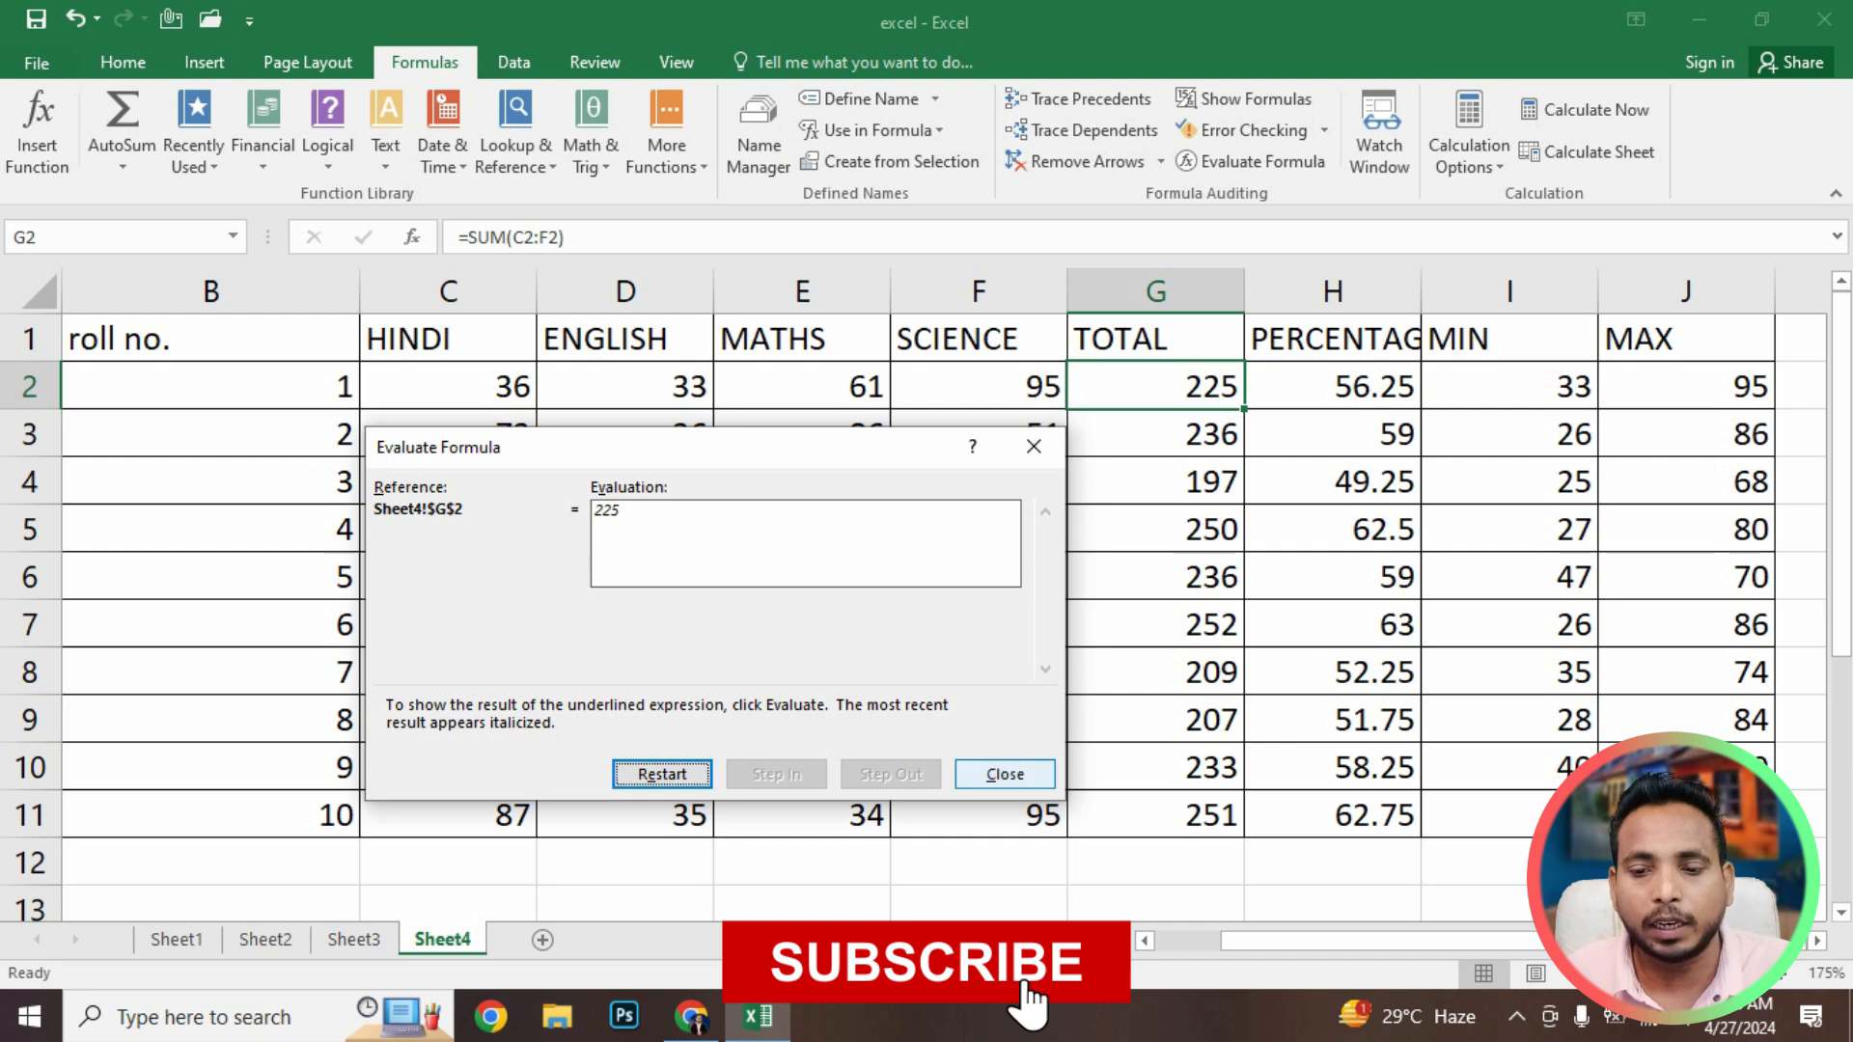
pyautogui.click(1005, 774)
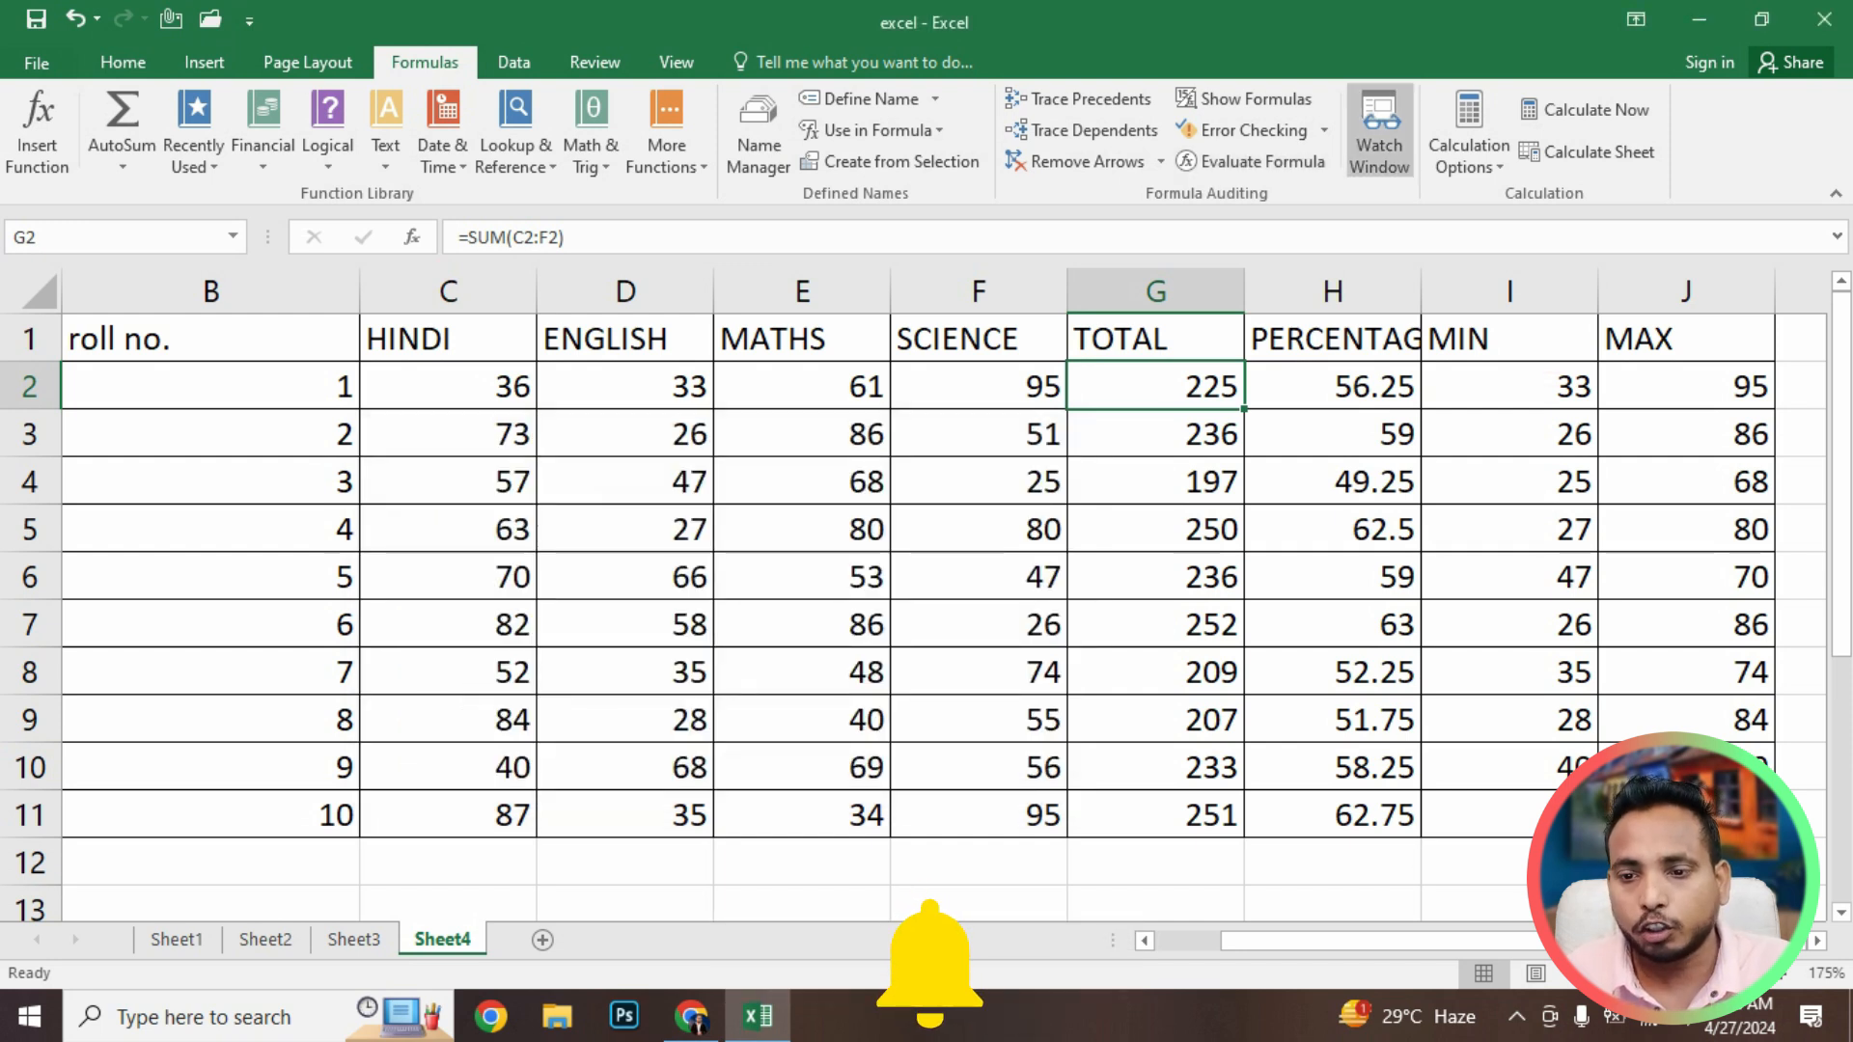
pyautogui.click(1379, 130)
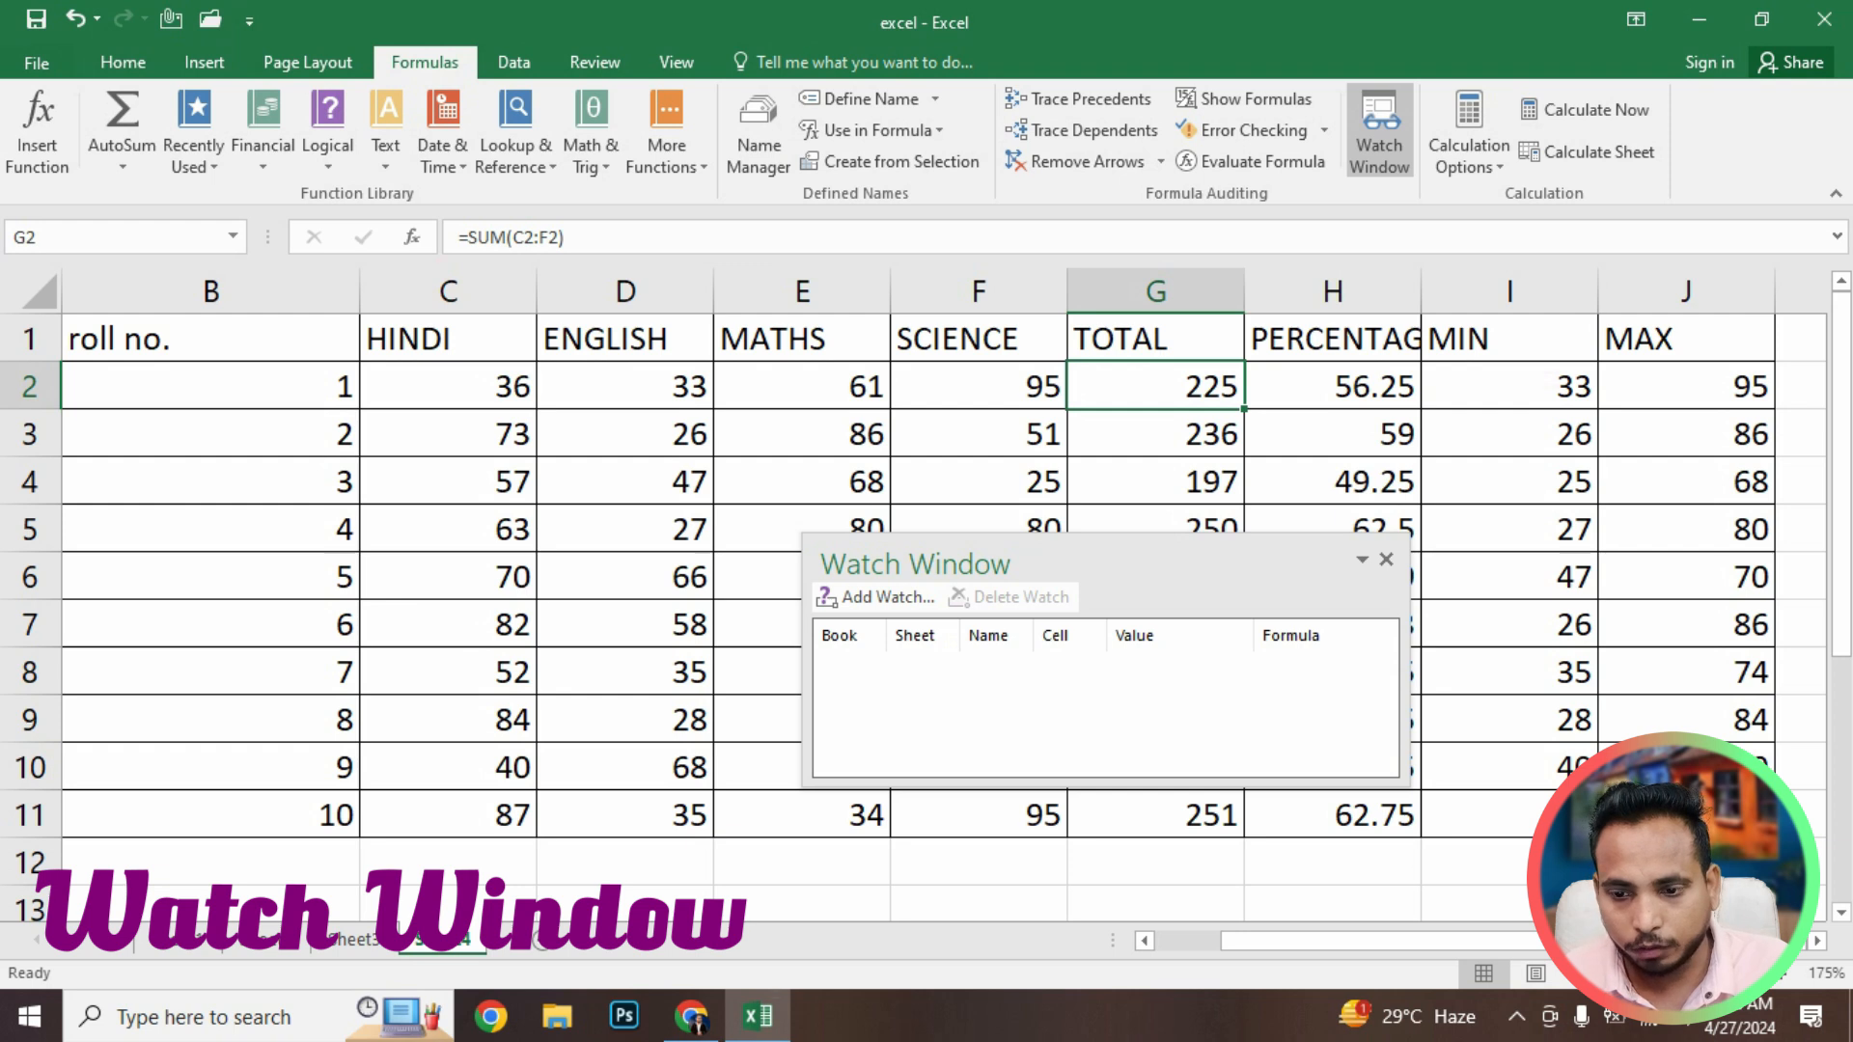
pyautogui.click(1361, 560)
pyautogui.click(1290, 649)
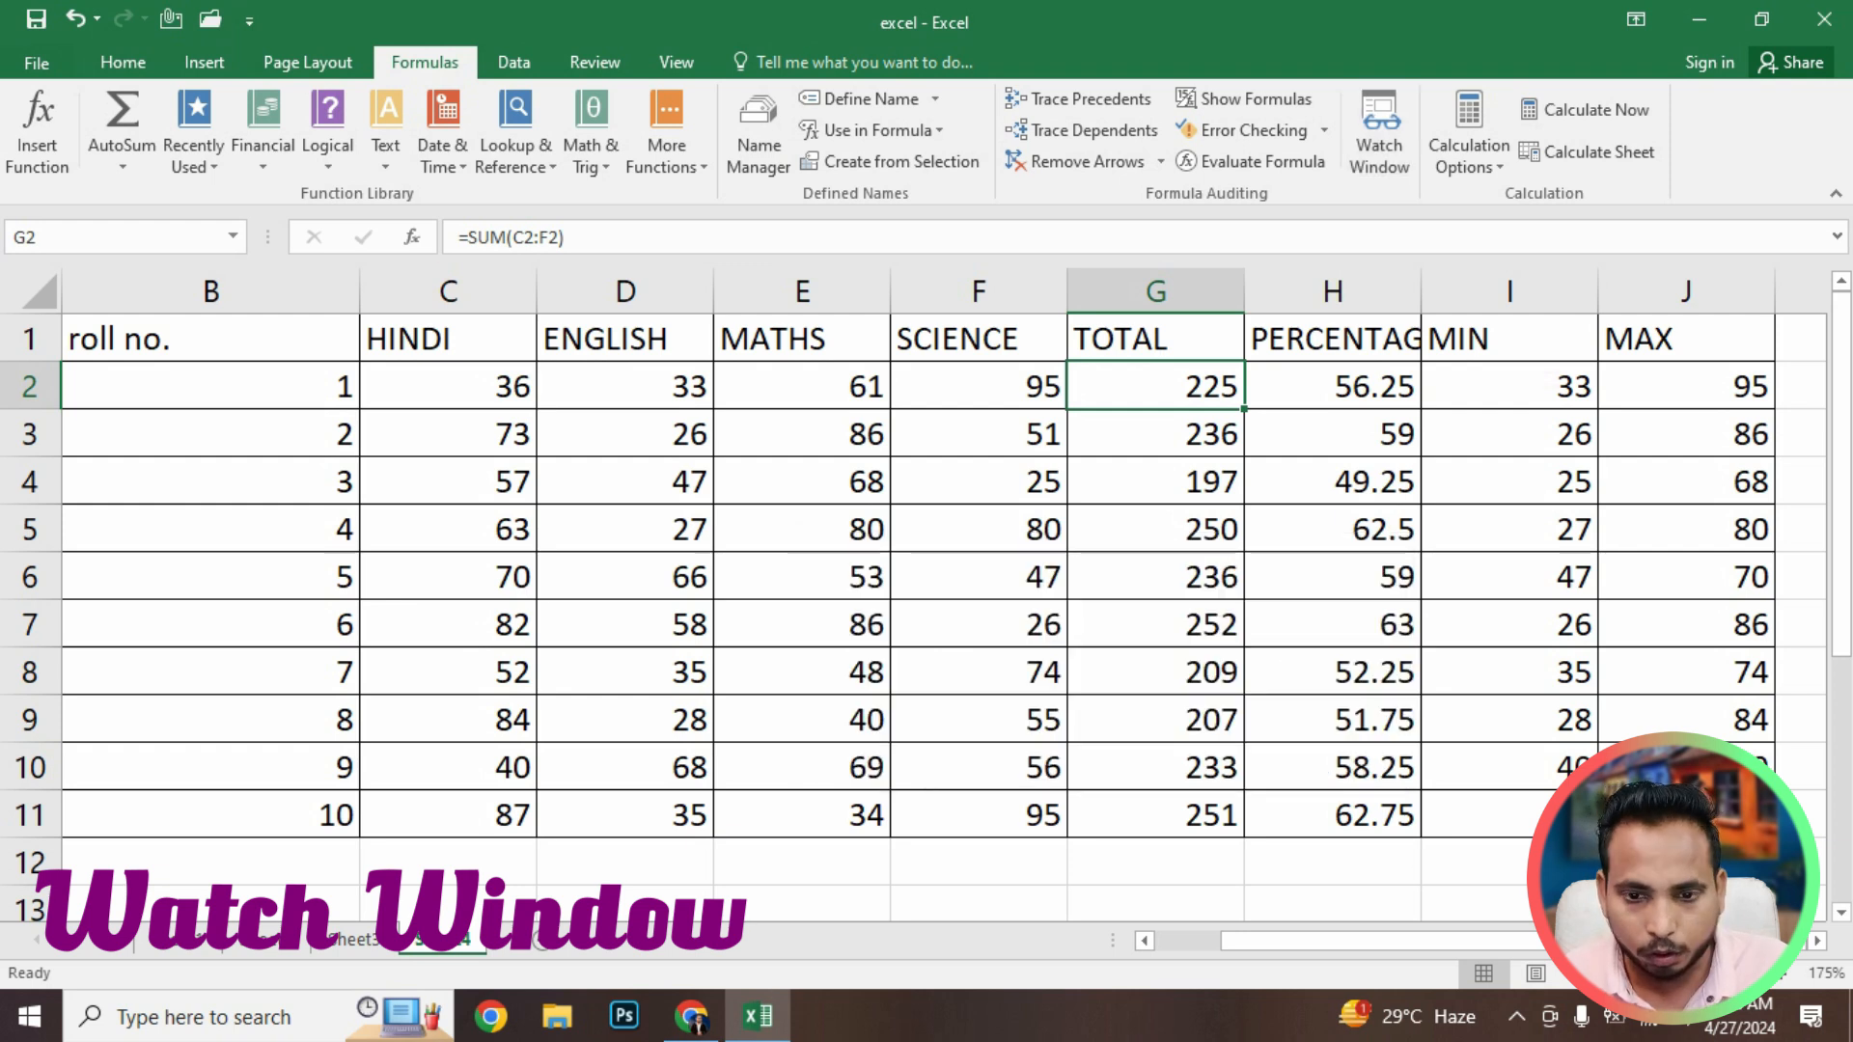
pyautogui.scroll(-5, 926, 598)
pyautogui.moveTo(115, 309); pyautogui.dragTo(1158, 589)
pyautogui.click(1126, 527)
pyautogui.click(1250, 161)
pyautogui.press('Escape')
# Open the Watch Window and add watches for the whole marks table, Sheet4!$A$1:$J$11
pyautogui.click(1379, 135)
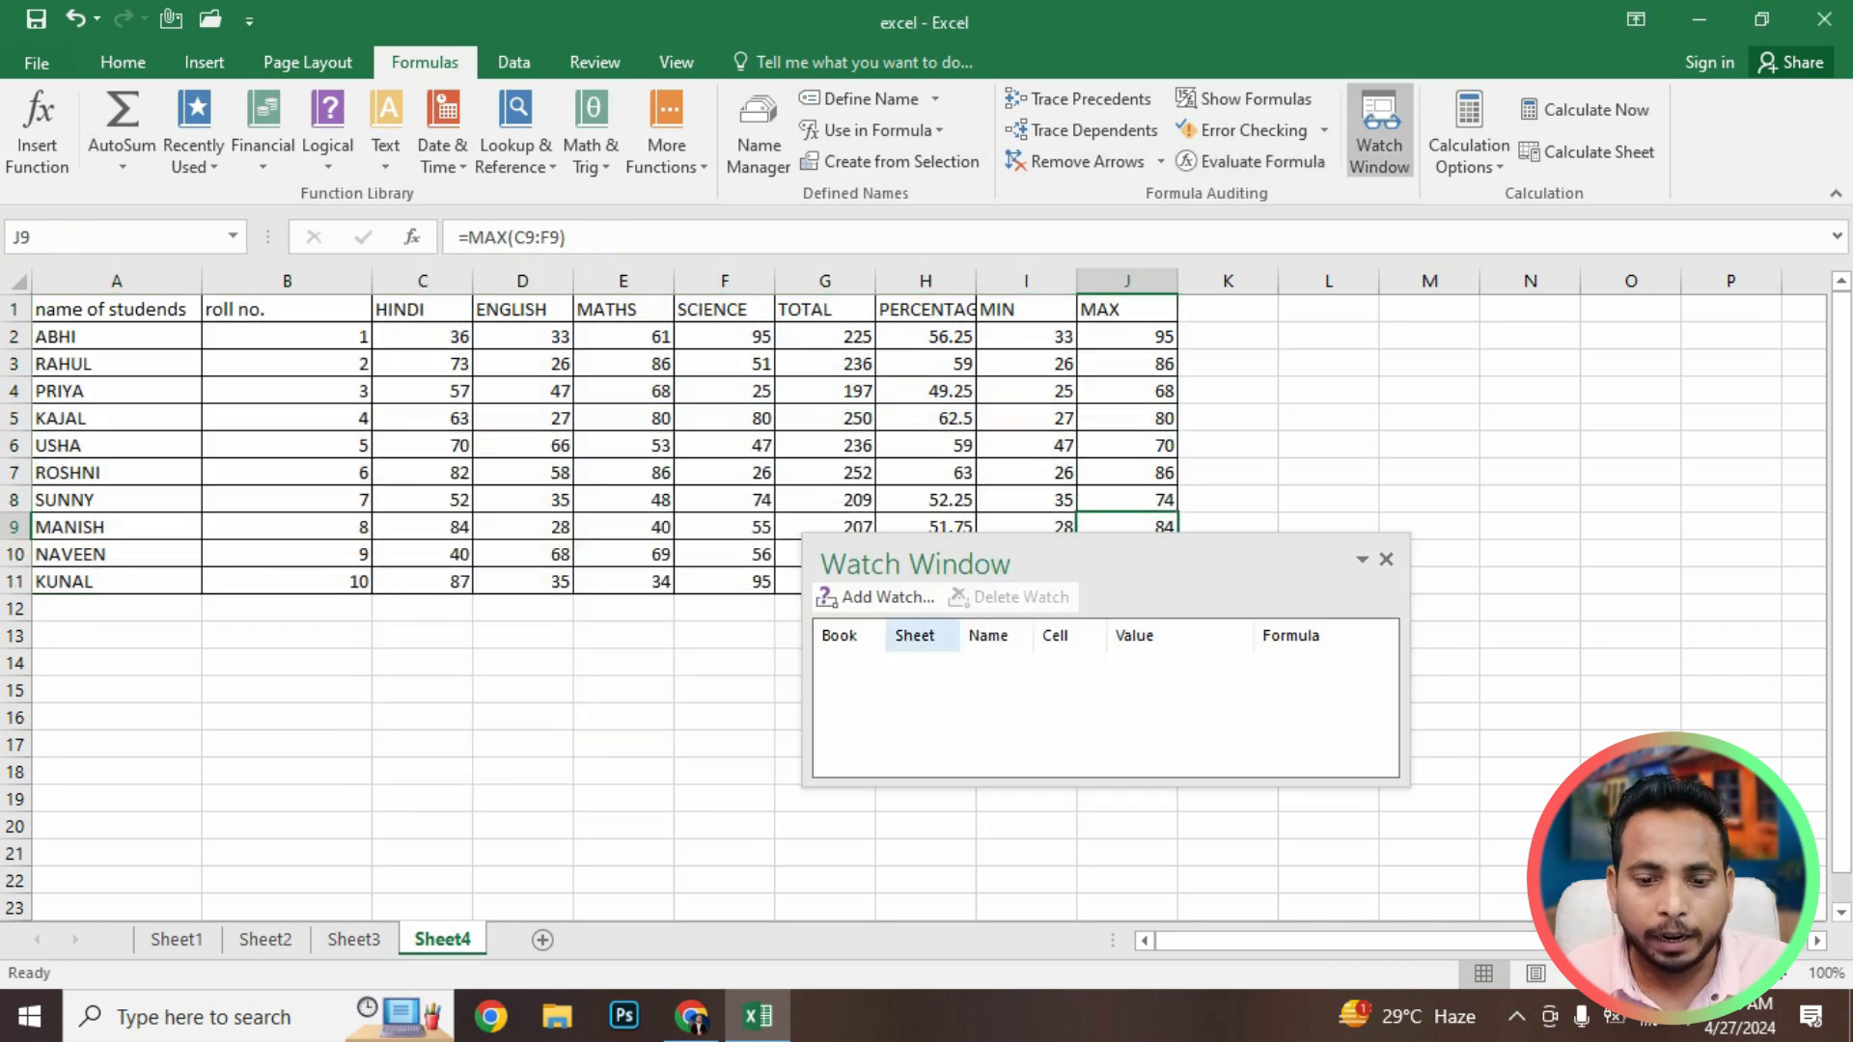
pyautogui.click(873, 606)
pyautogui.moveTo(1139, 572); pyautogui.dragTo(1314, 663)
pyautogui.moveTo(78, 309); pyautogui.dragTo(1129, 581)
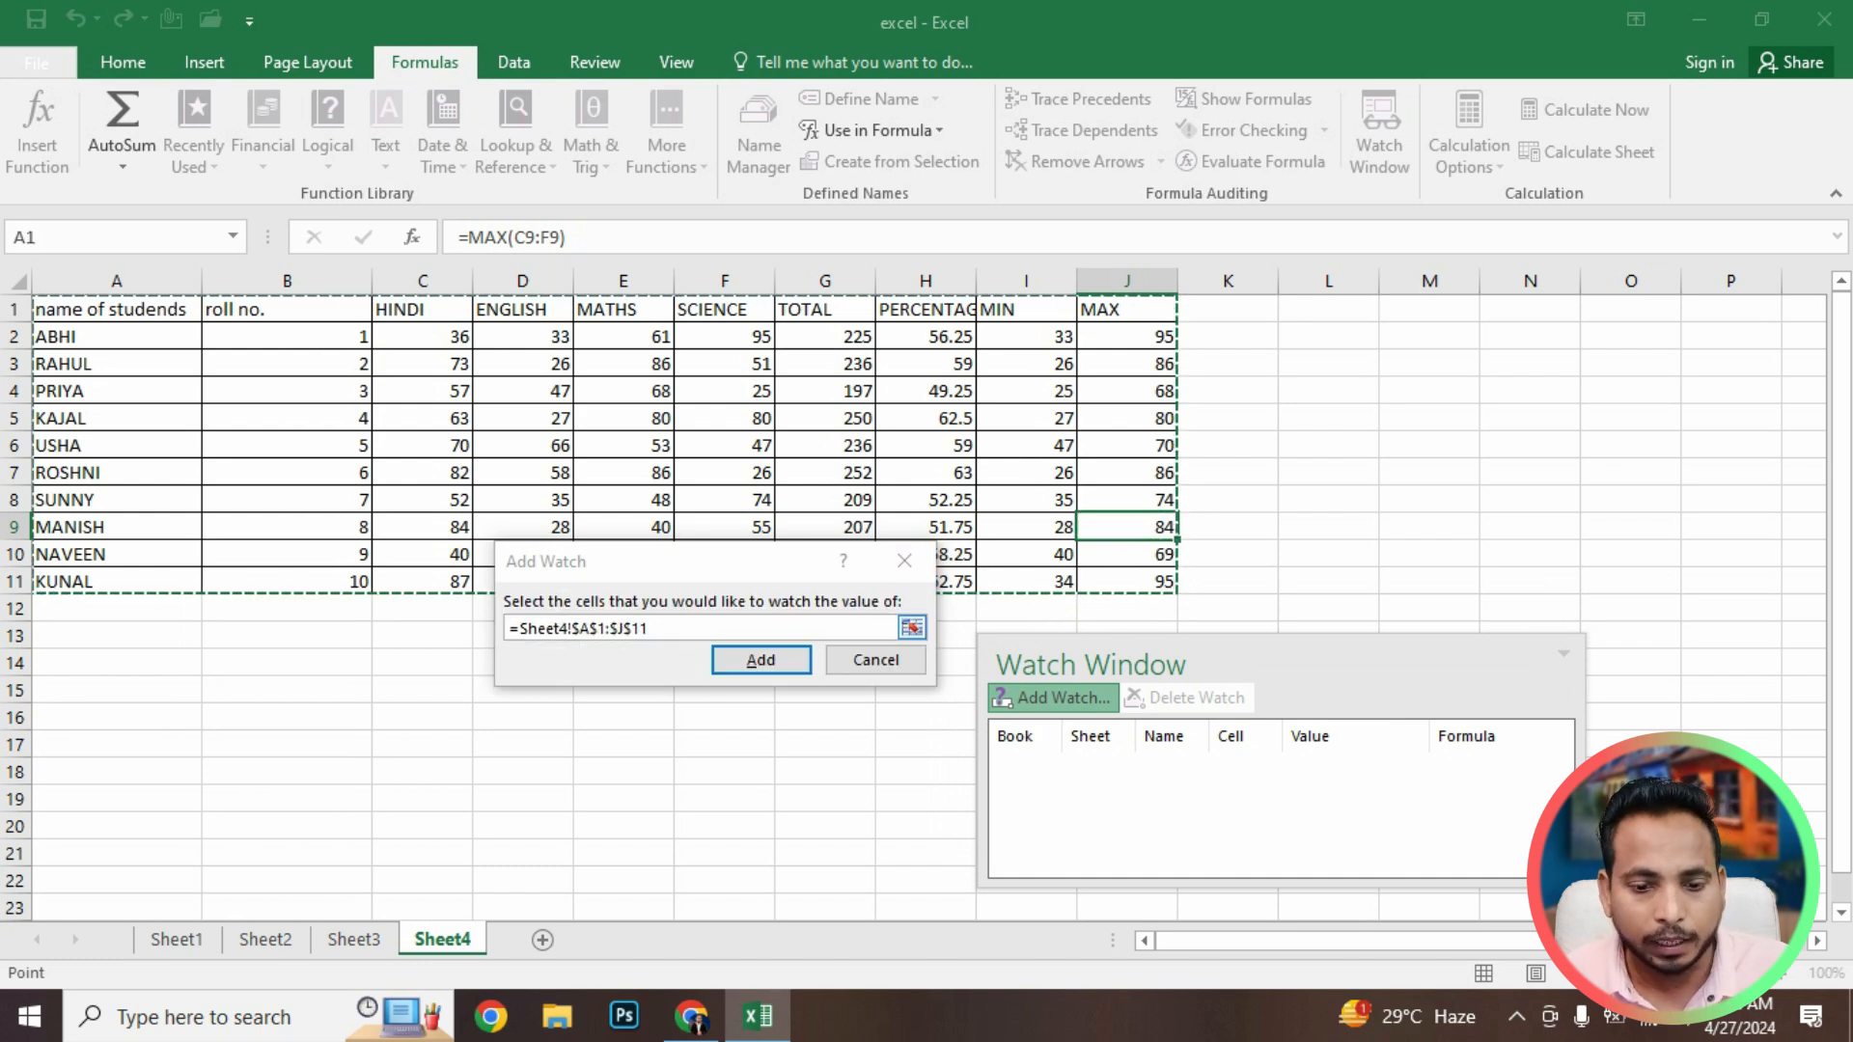
pyautogui.moveTo(656, 628); pyautogui.dragTo(505, 629)
pyautogui.moveTo(106, 309); pyautogui.dragTo(1129, 582)
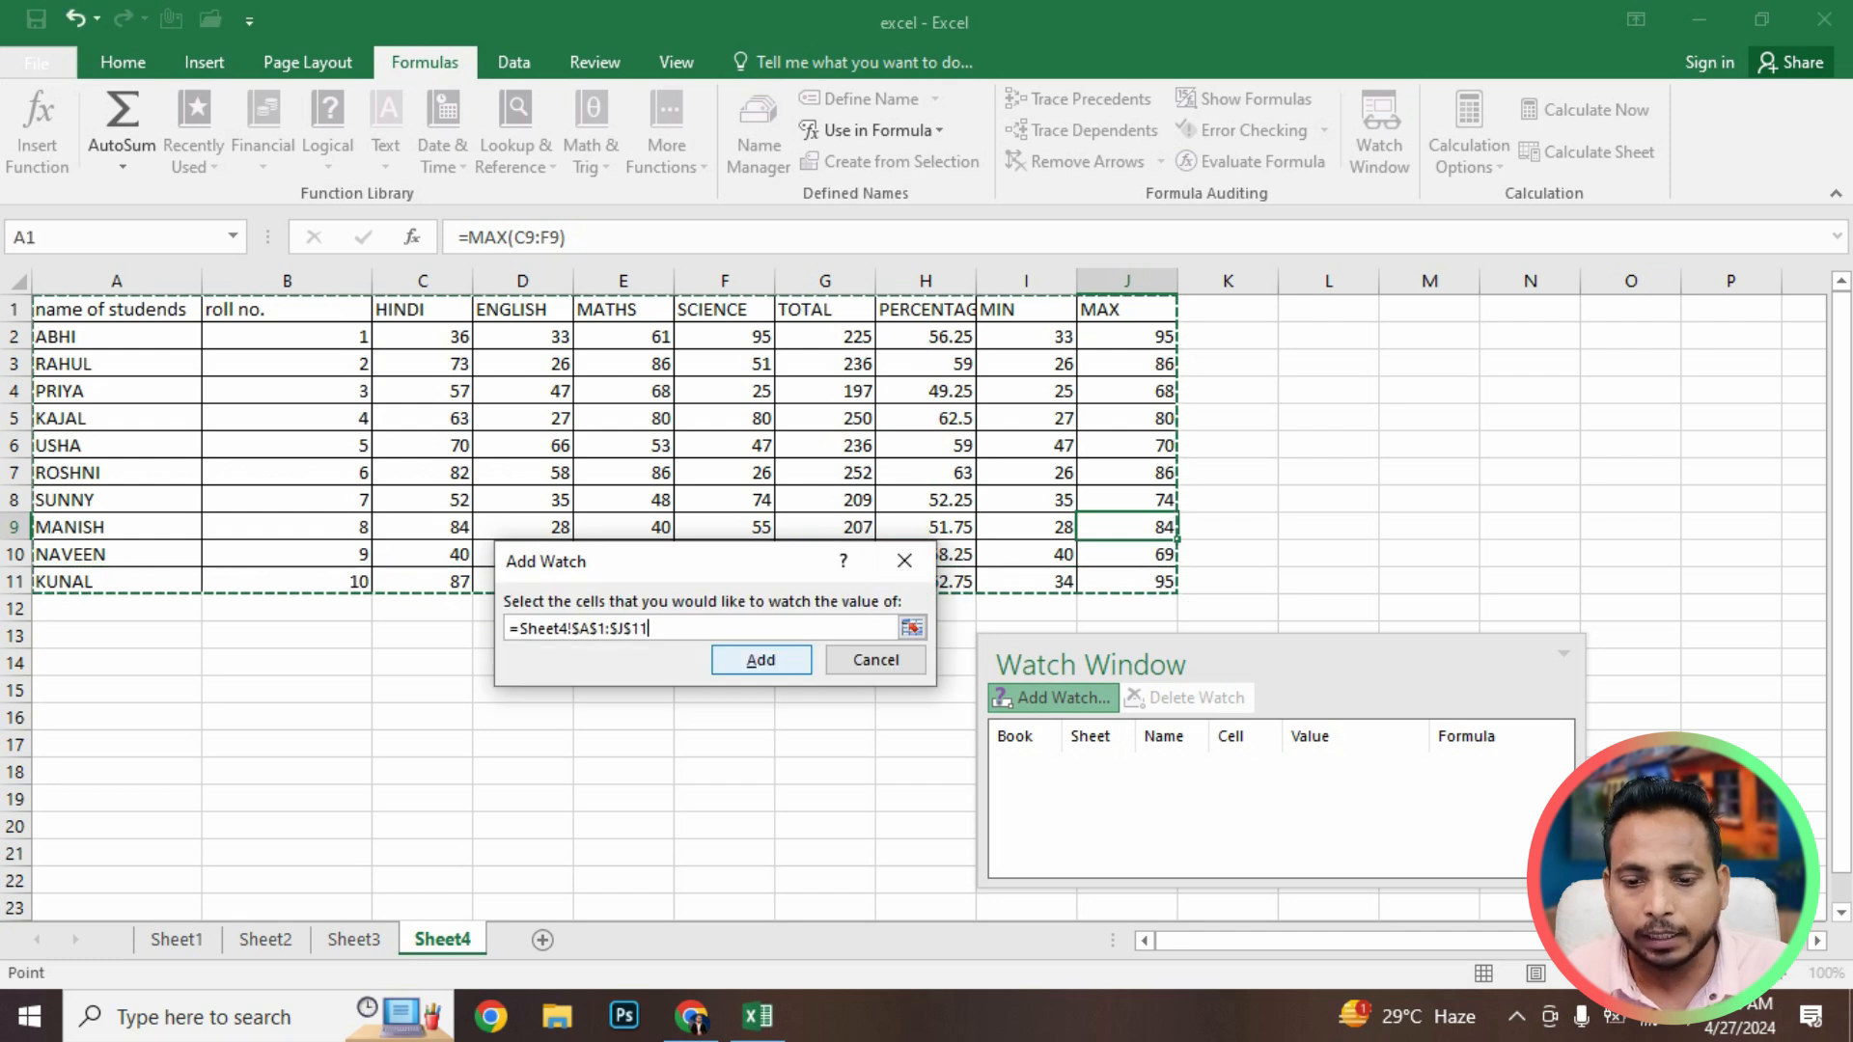
pyautogui.click(761, 660)
pyautogui.click(877, 583)
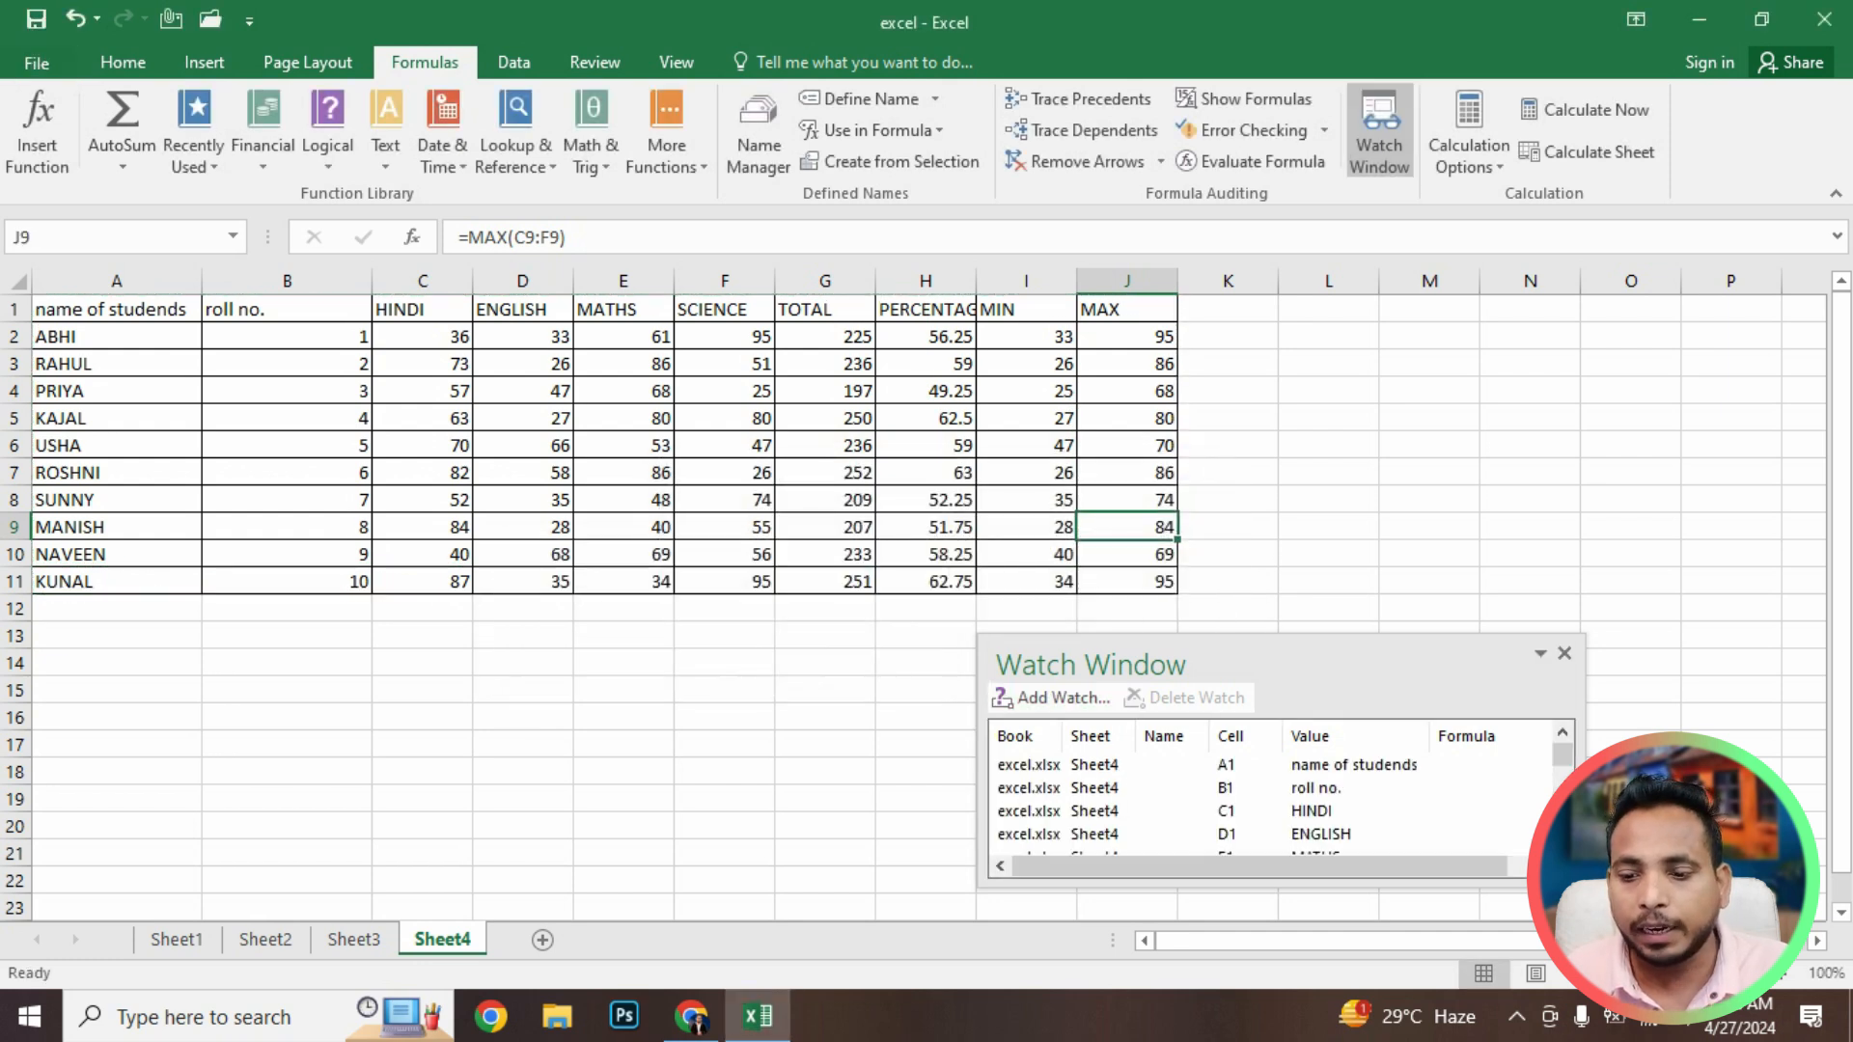
# Enlarge the Watch Window, dock it above the worksheet and increase its docked height
pyautogui.moveTo(1274, 659); pyautogui.dragTo(1128, 394)
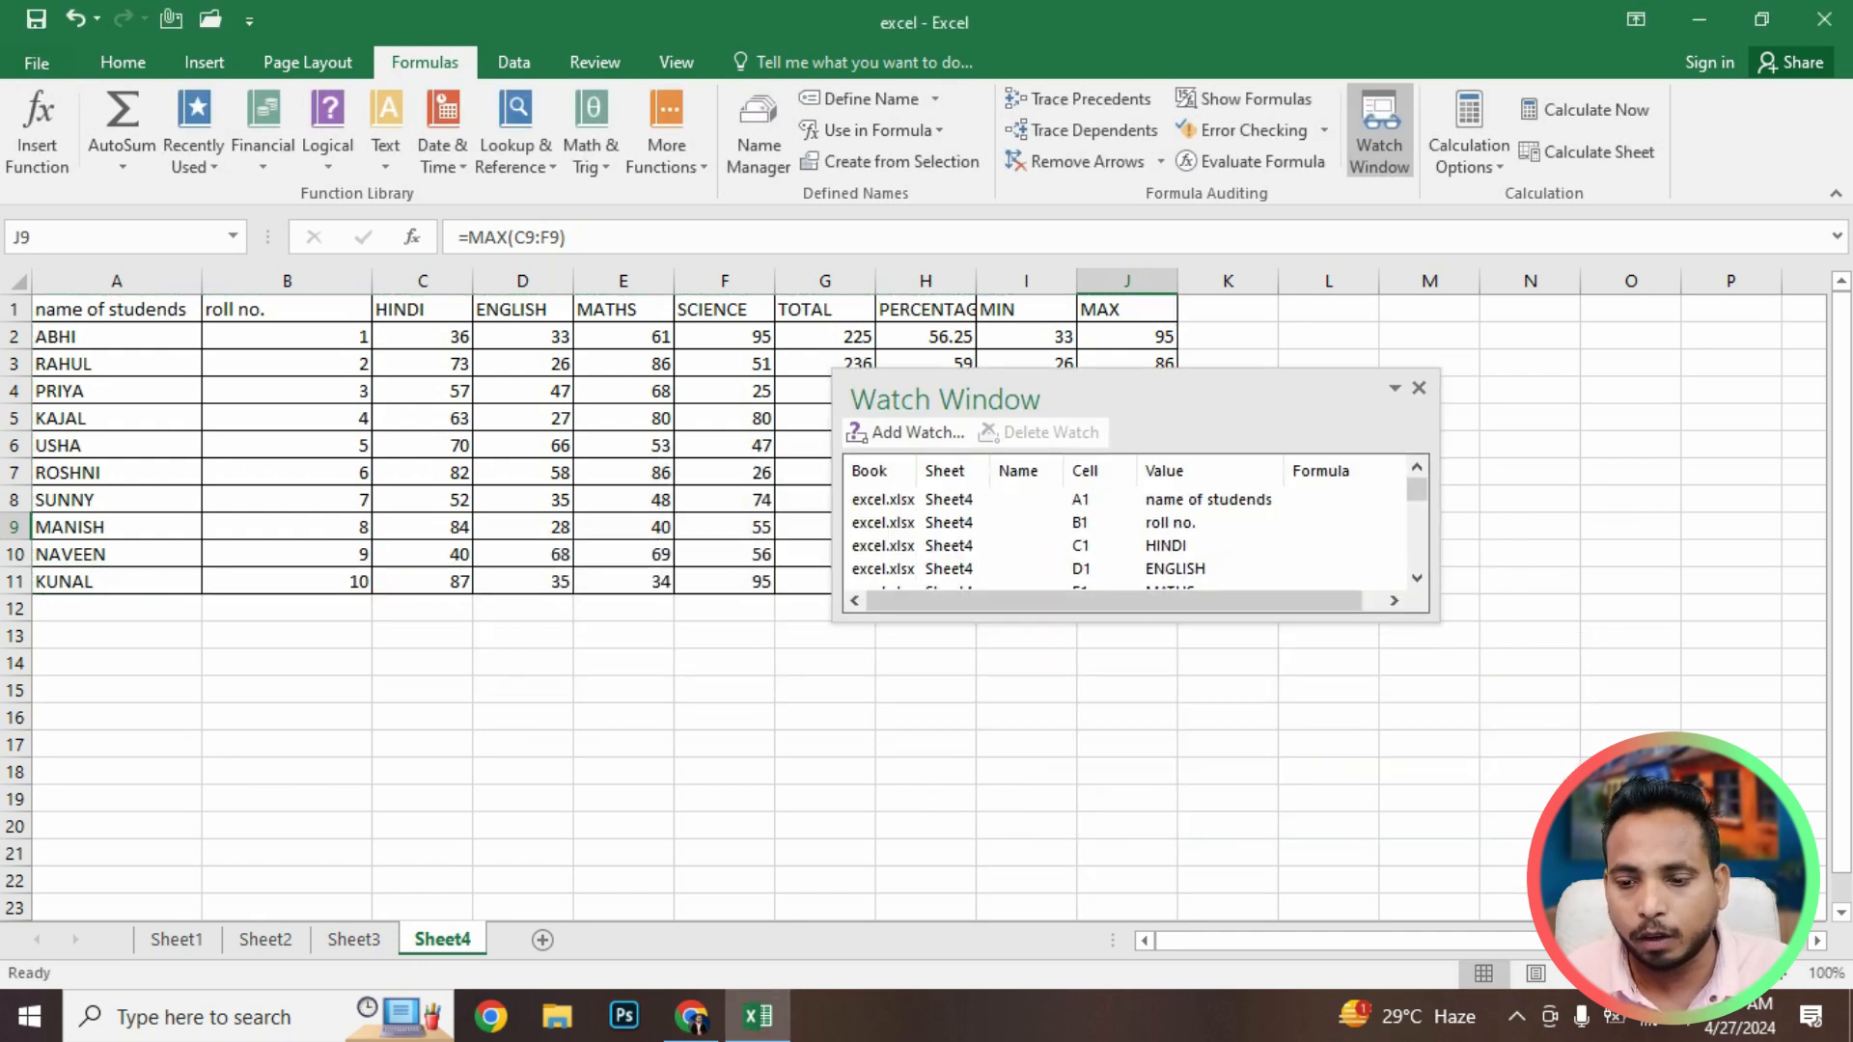
pyautogui.moveTo(1438, 620); pyautogui.dragTo(1609, 842)
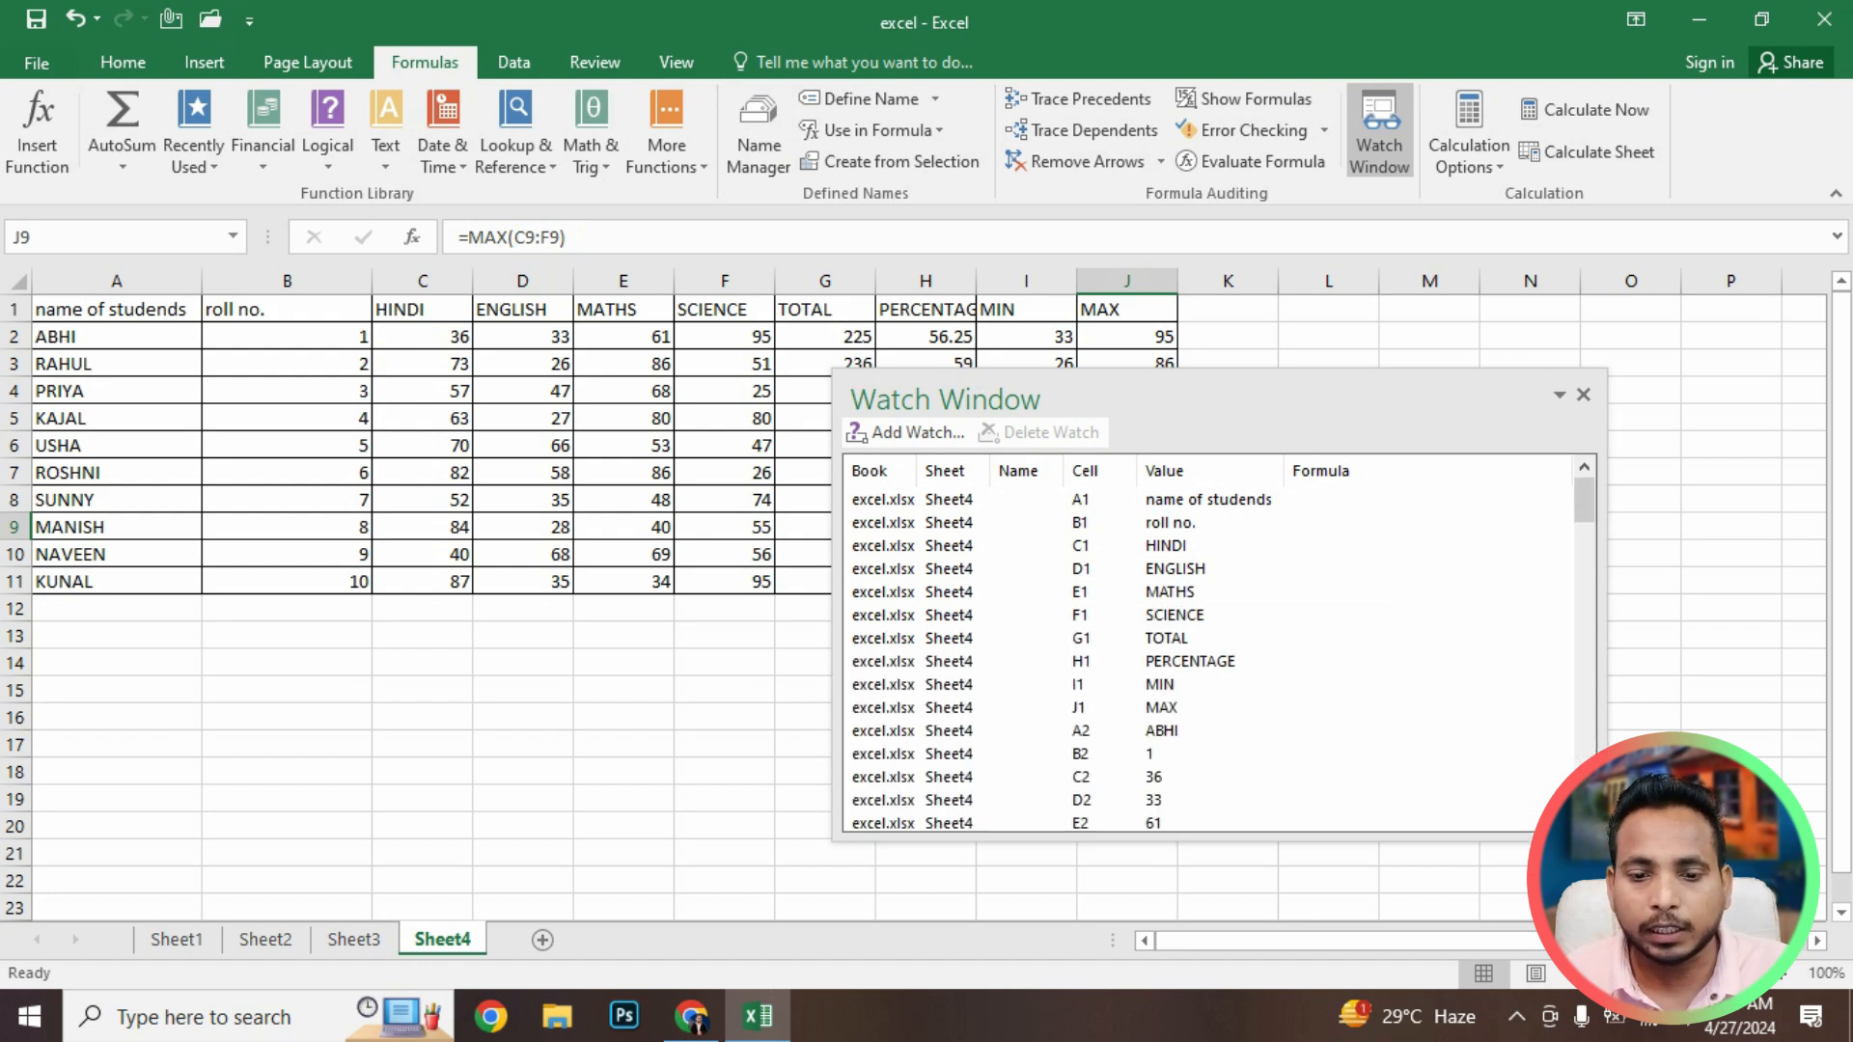
pyautogui.moveTo(1196, 396); pyautogui.dragTo(1091, 237)
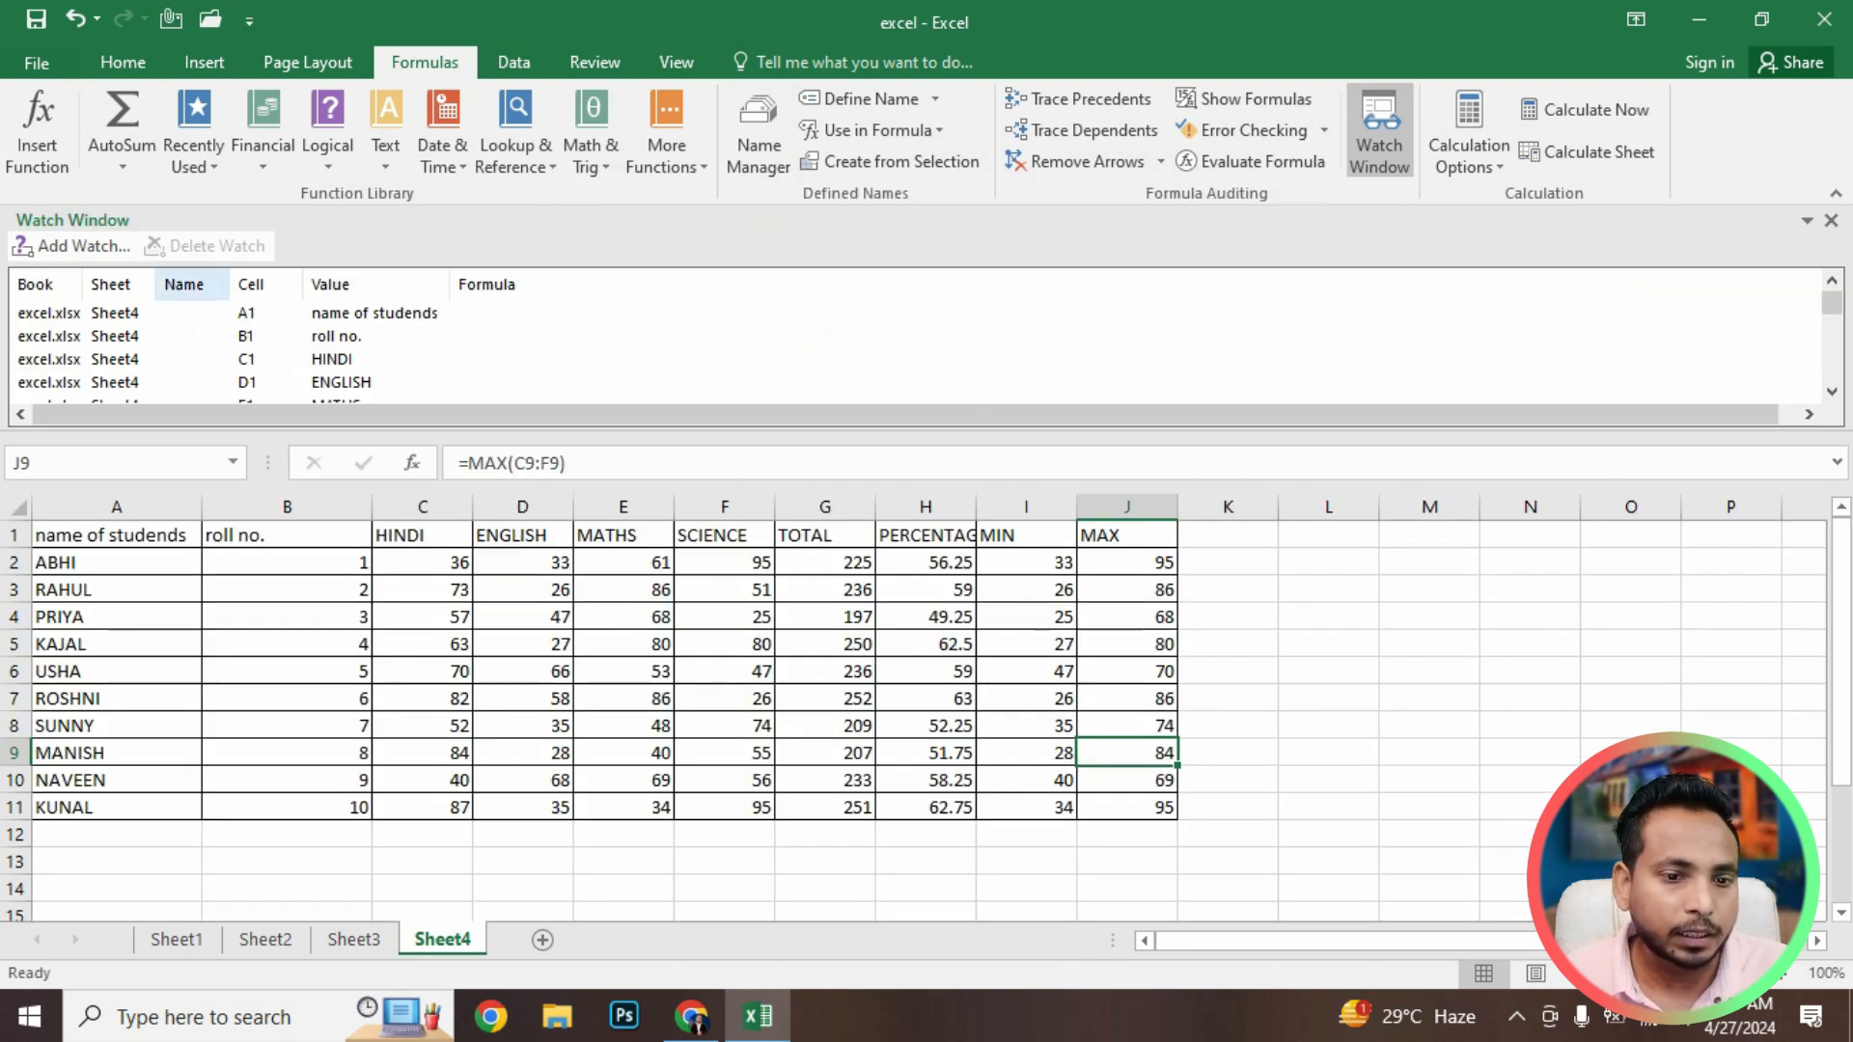
pyautogui.moveTo(791, 221); pyautogui.dragTo(570, 223)
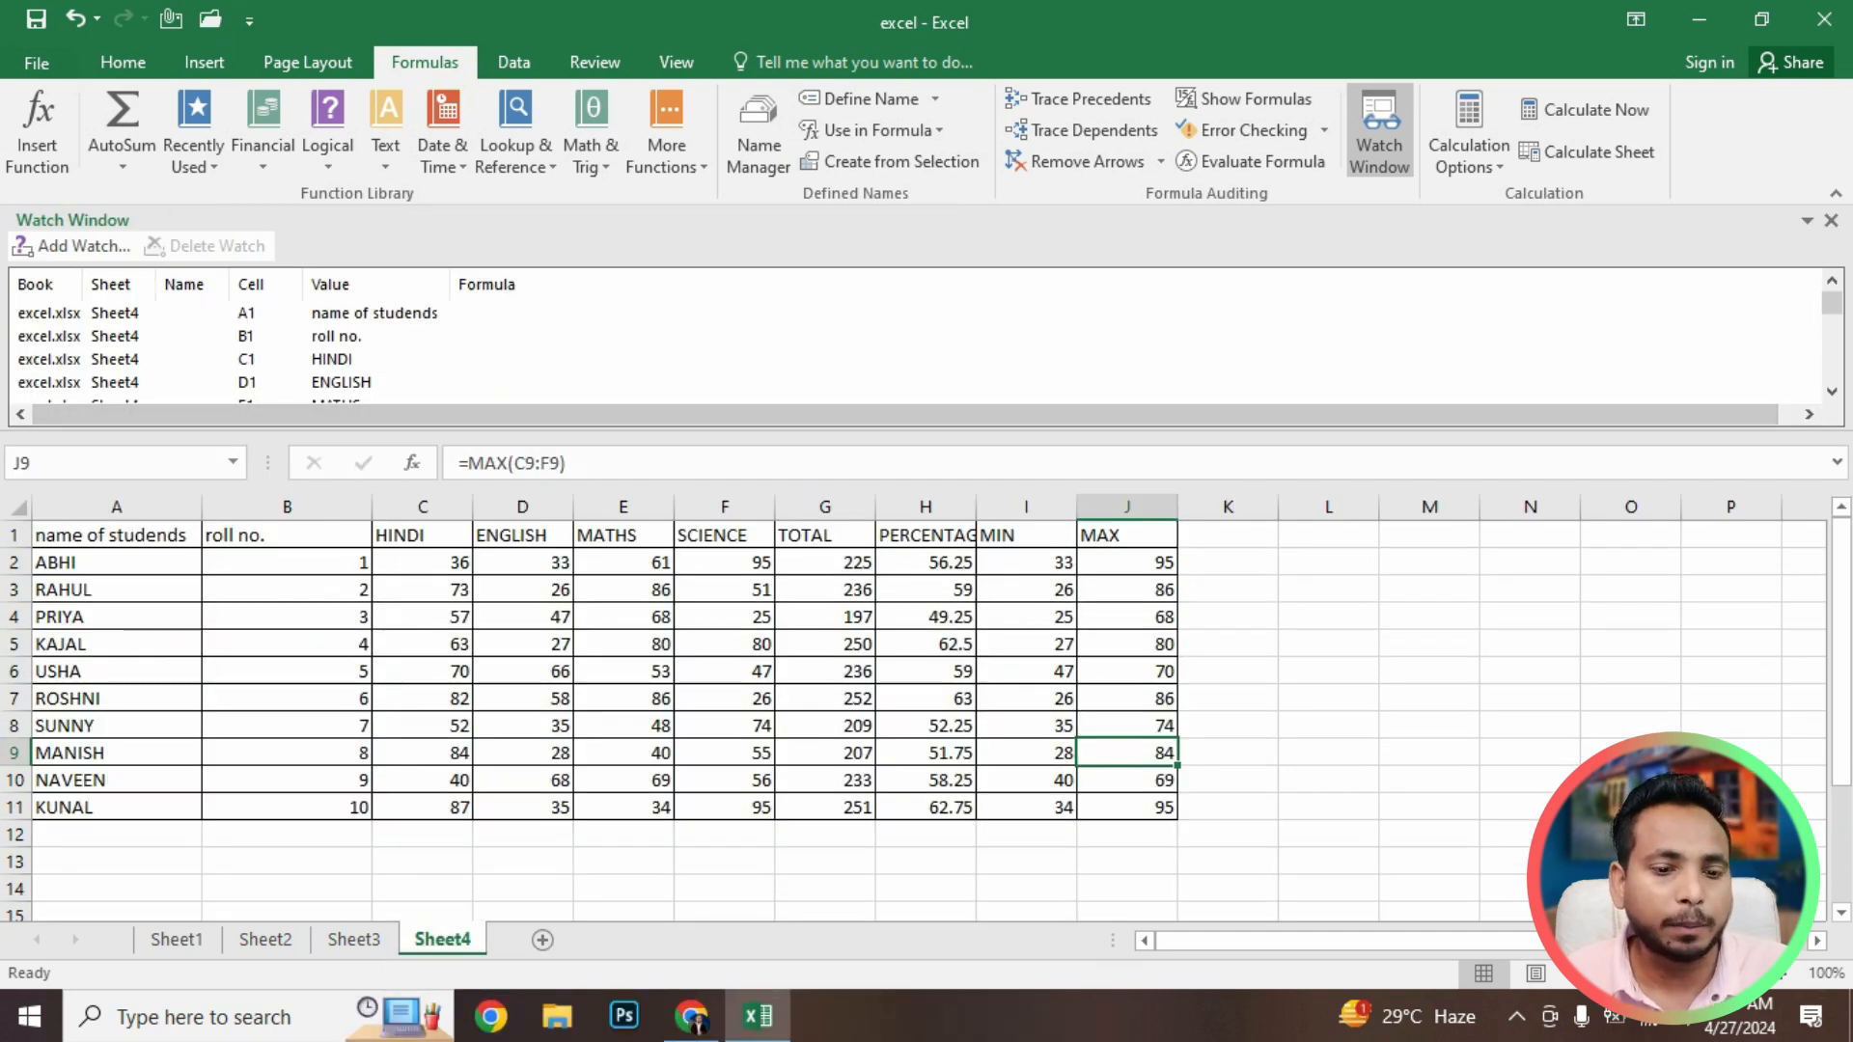
pyautogui.moveTo(338, 588); pyautogui.dragTo(338, 501)
# View Sheet1, Sheet2 and Sheet3 with the watch list still open, and return to Sheet4
pyautogui.click(177, 940)
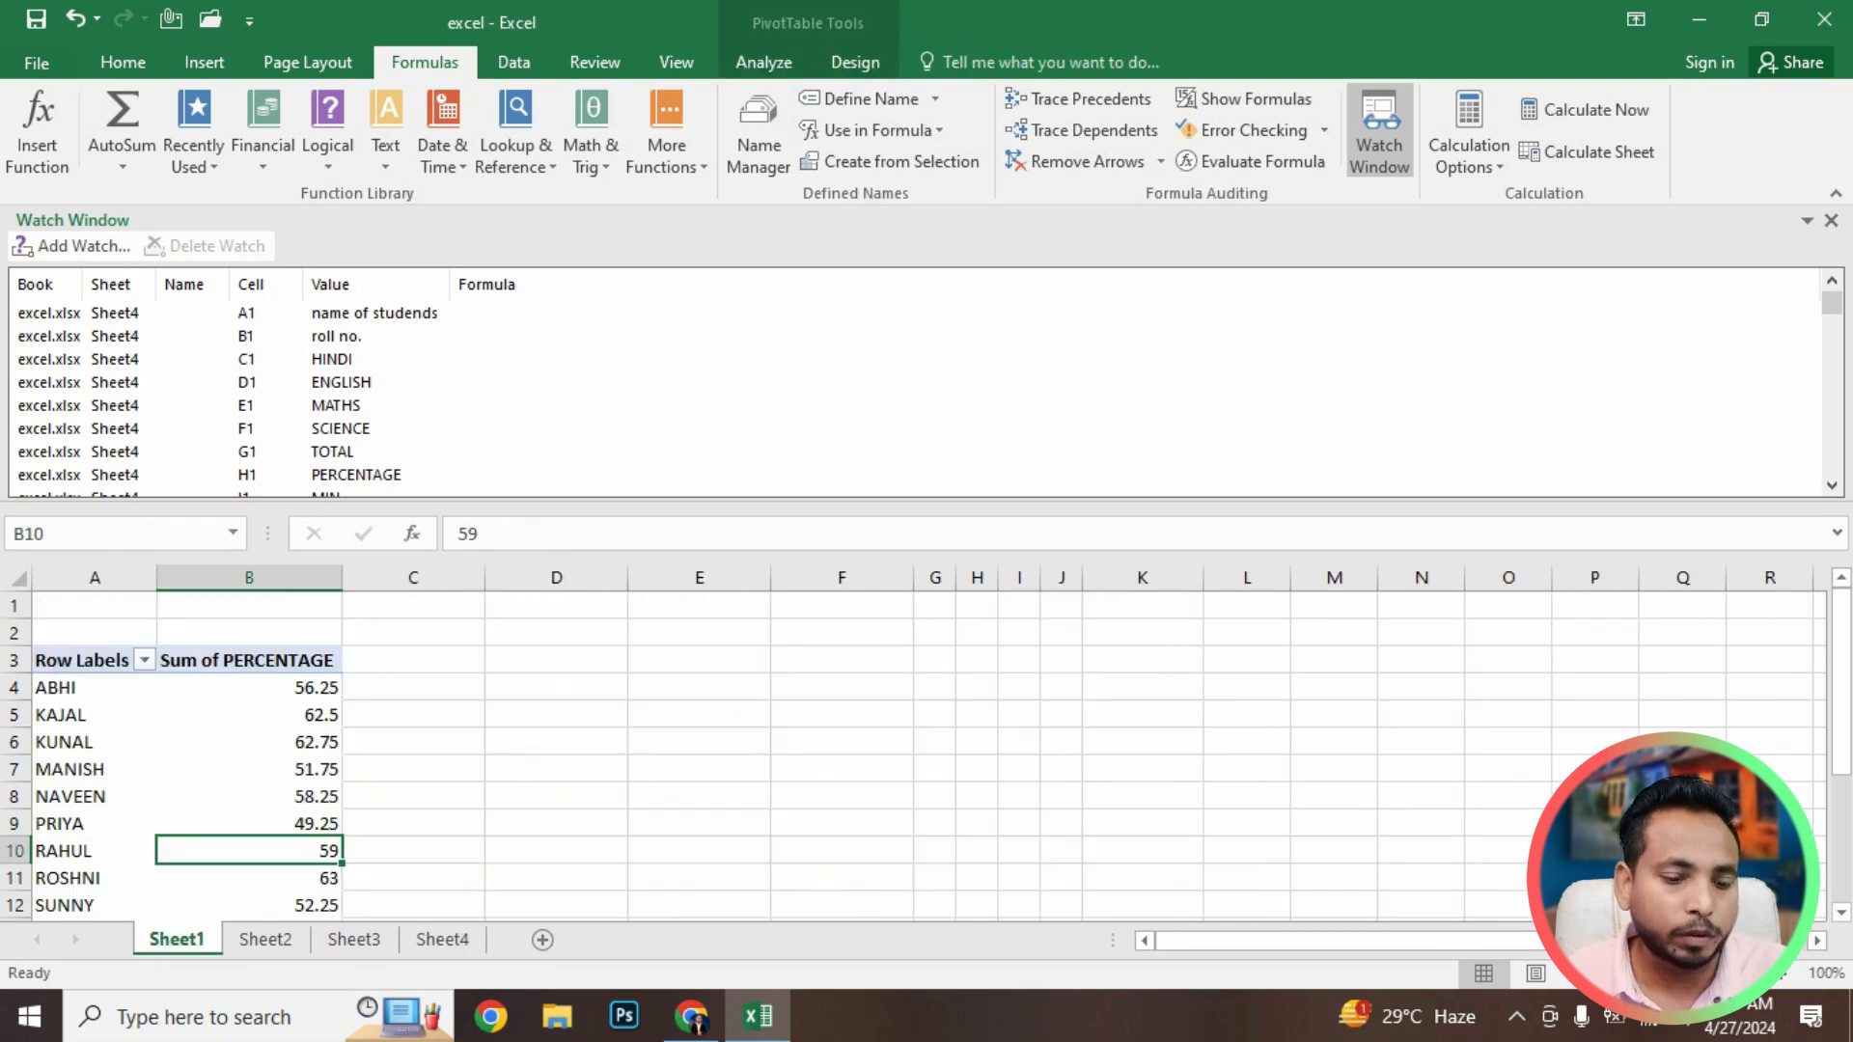
pyautogui.click(266, 940)
pyautogui.click(355, 940)
pyautogui.click(442, 940)
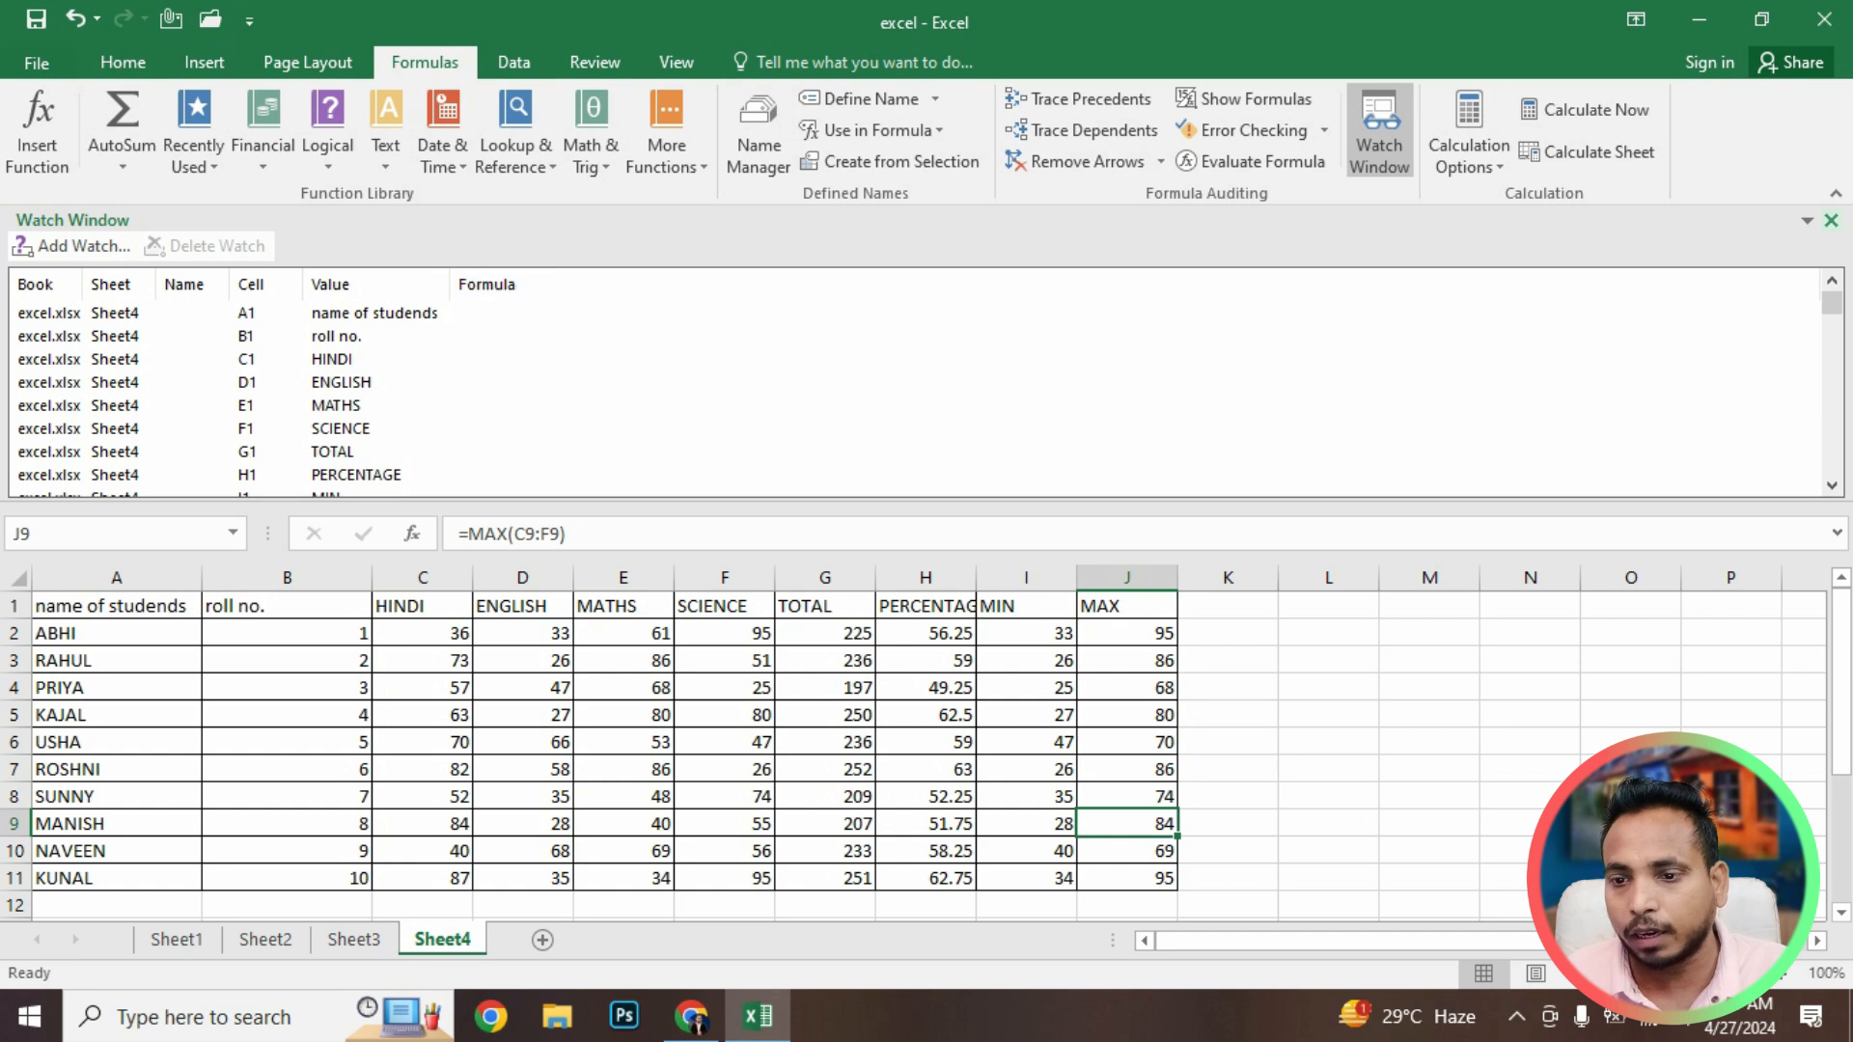
# Undock the Watch Window so it floats over the sheet, and close it
pyautogui.moveTo(73, 220); pyautogui.dragTo(835, 397)
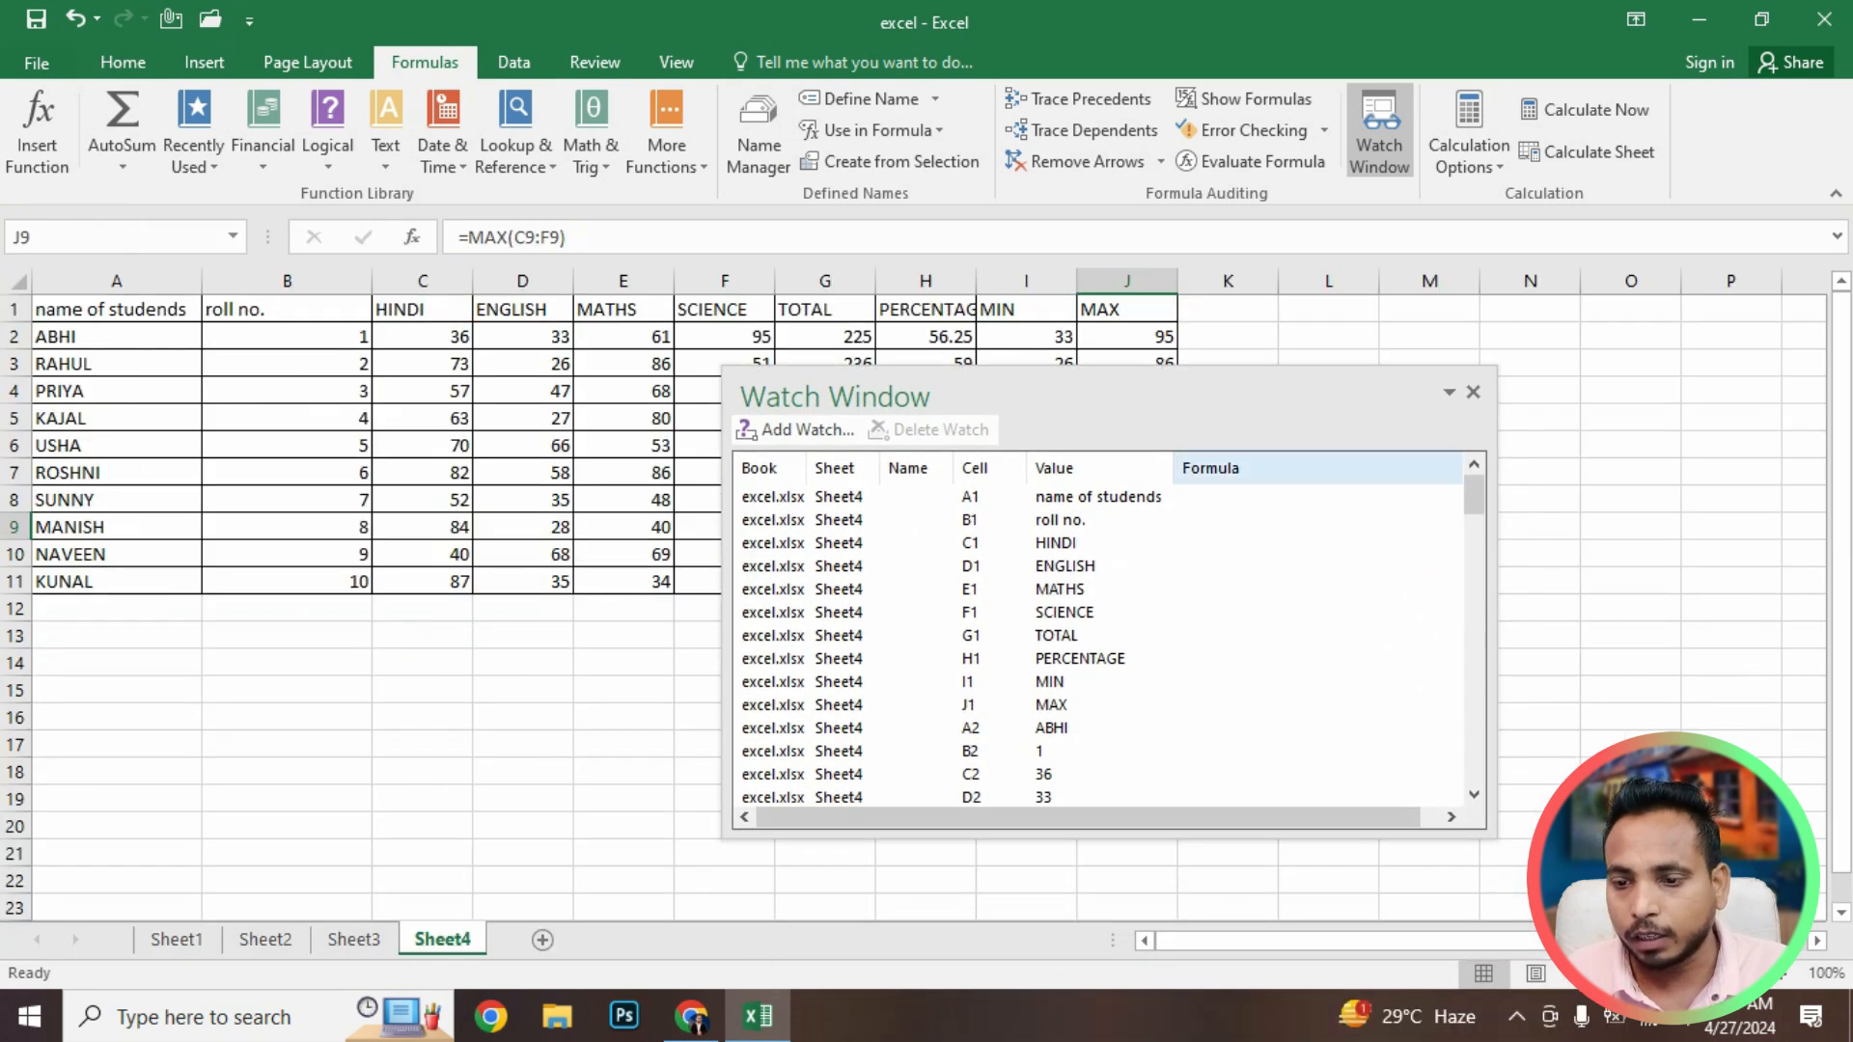
pyautogui.click(1473, 391)
pyautogui.click(1379, 133)
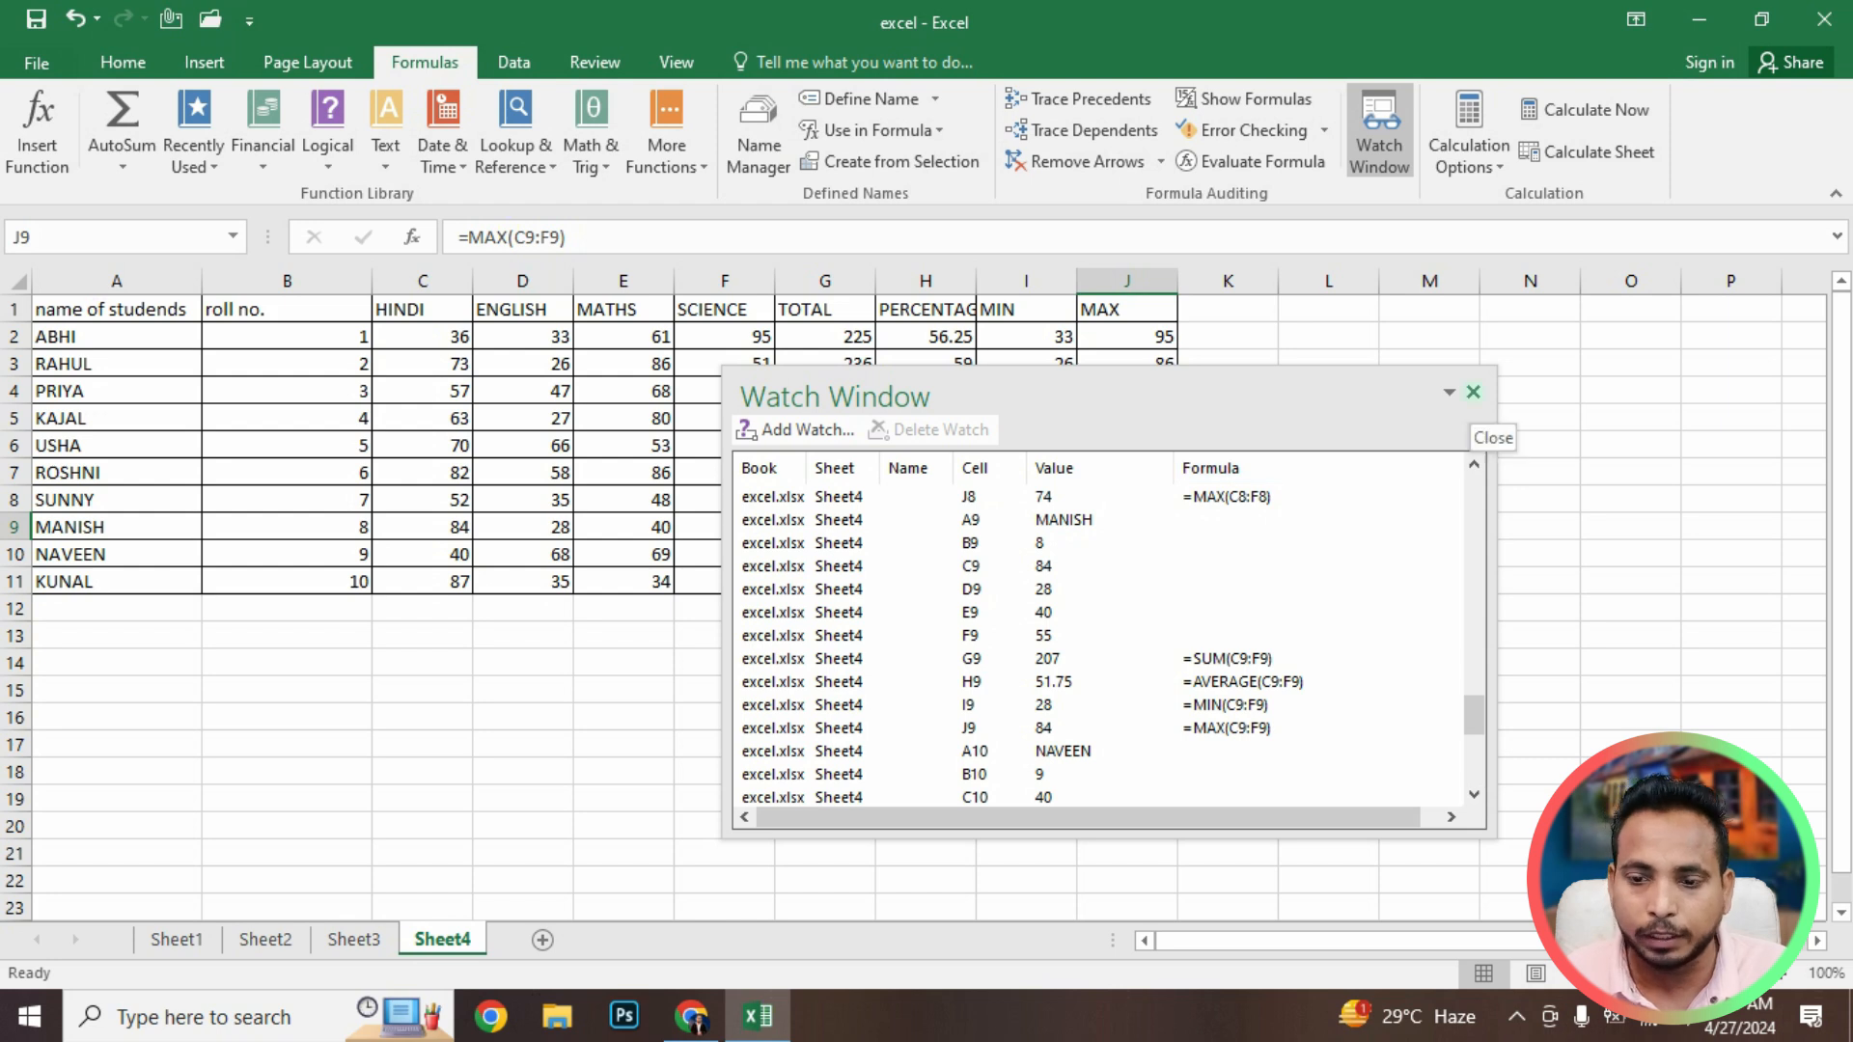
pyautogui.click(1474, 393)
pyautogui.click(1128, 446)
pyautogui.click(1127, 526)
pyautogui.click(1026, 527)
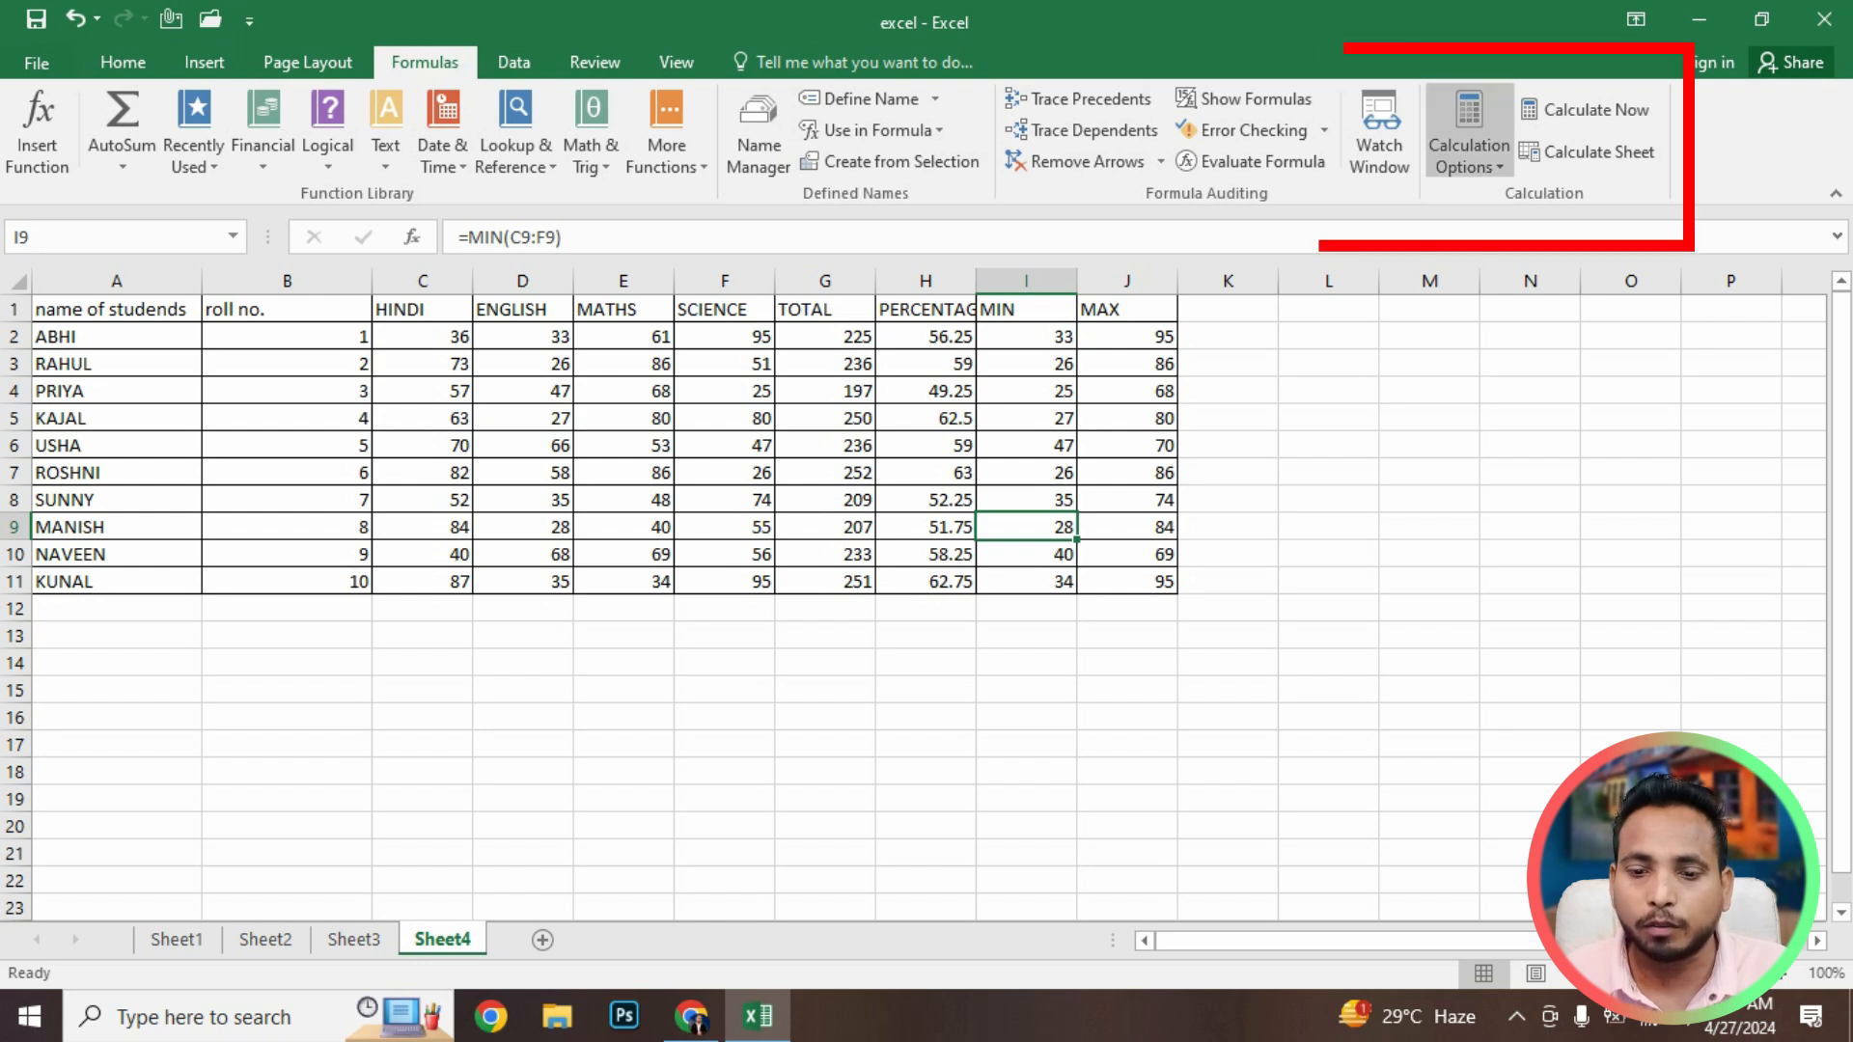
pyautogui.click(1026, 500)
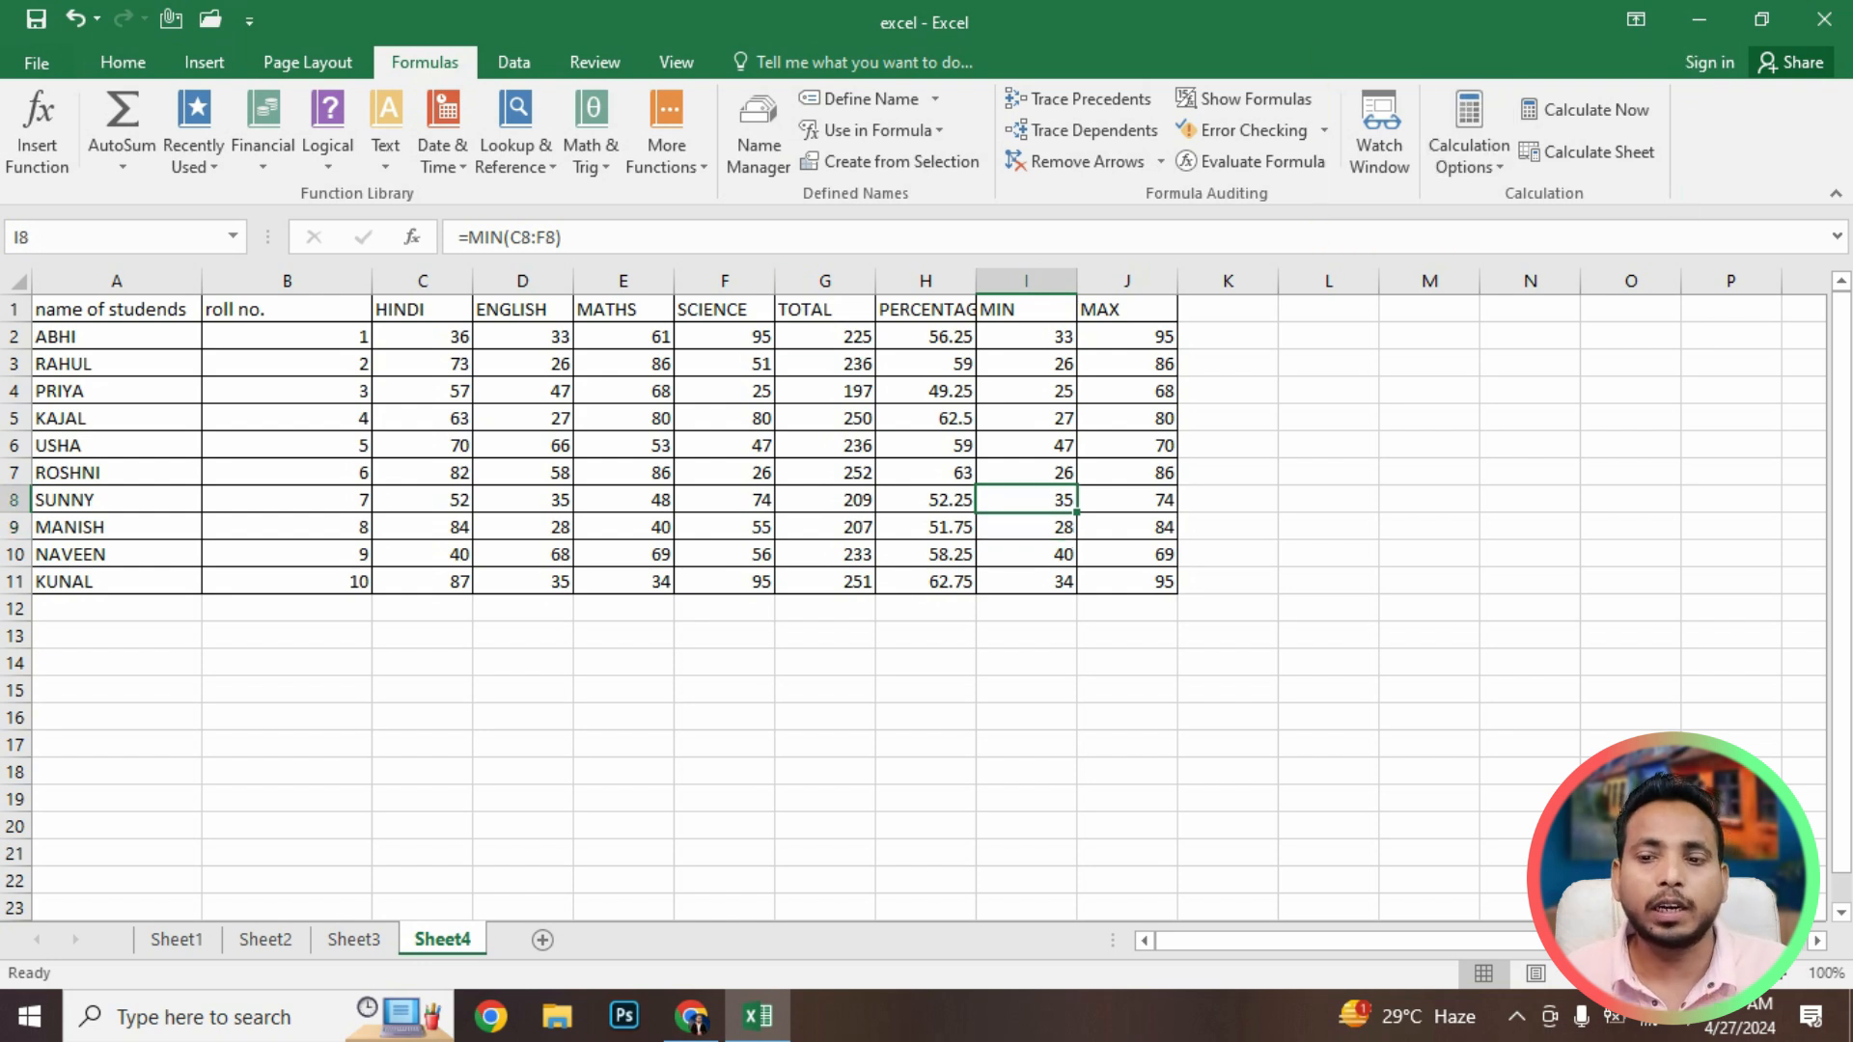
# Set the first student's HINDI mark in C2 to 25 under automatic calculation
pyautogui.click(825, 337)
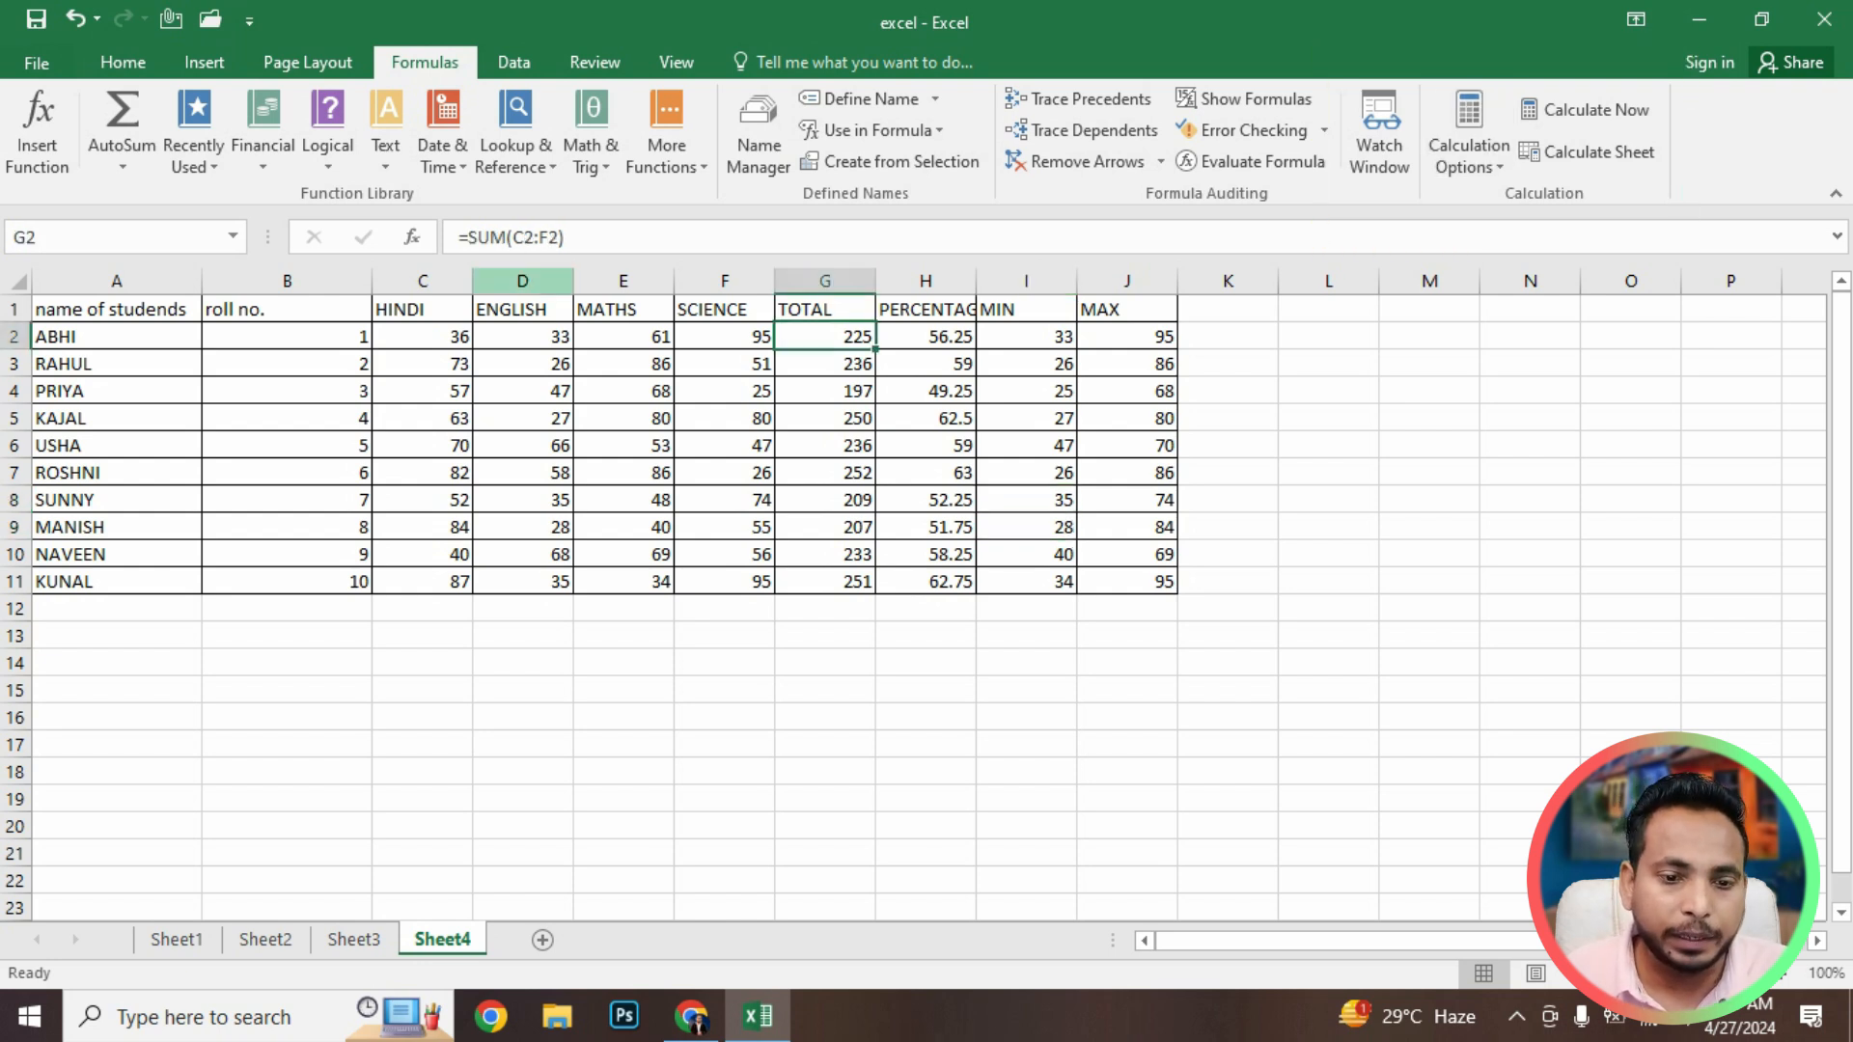
pyautogui.click(423, 337)
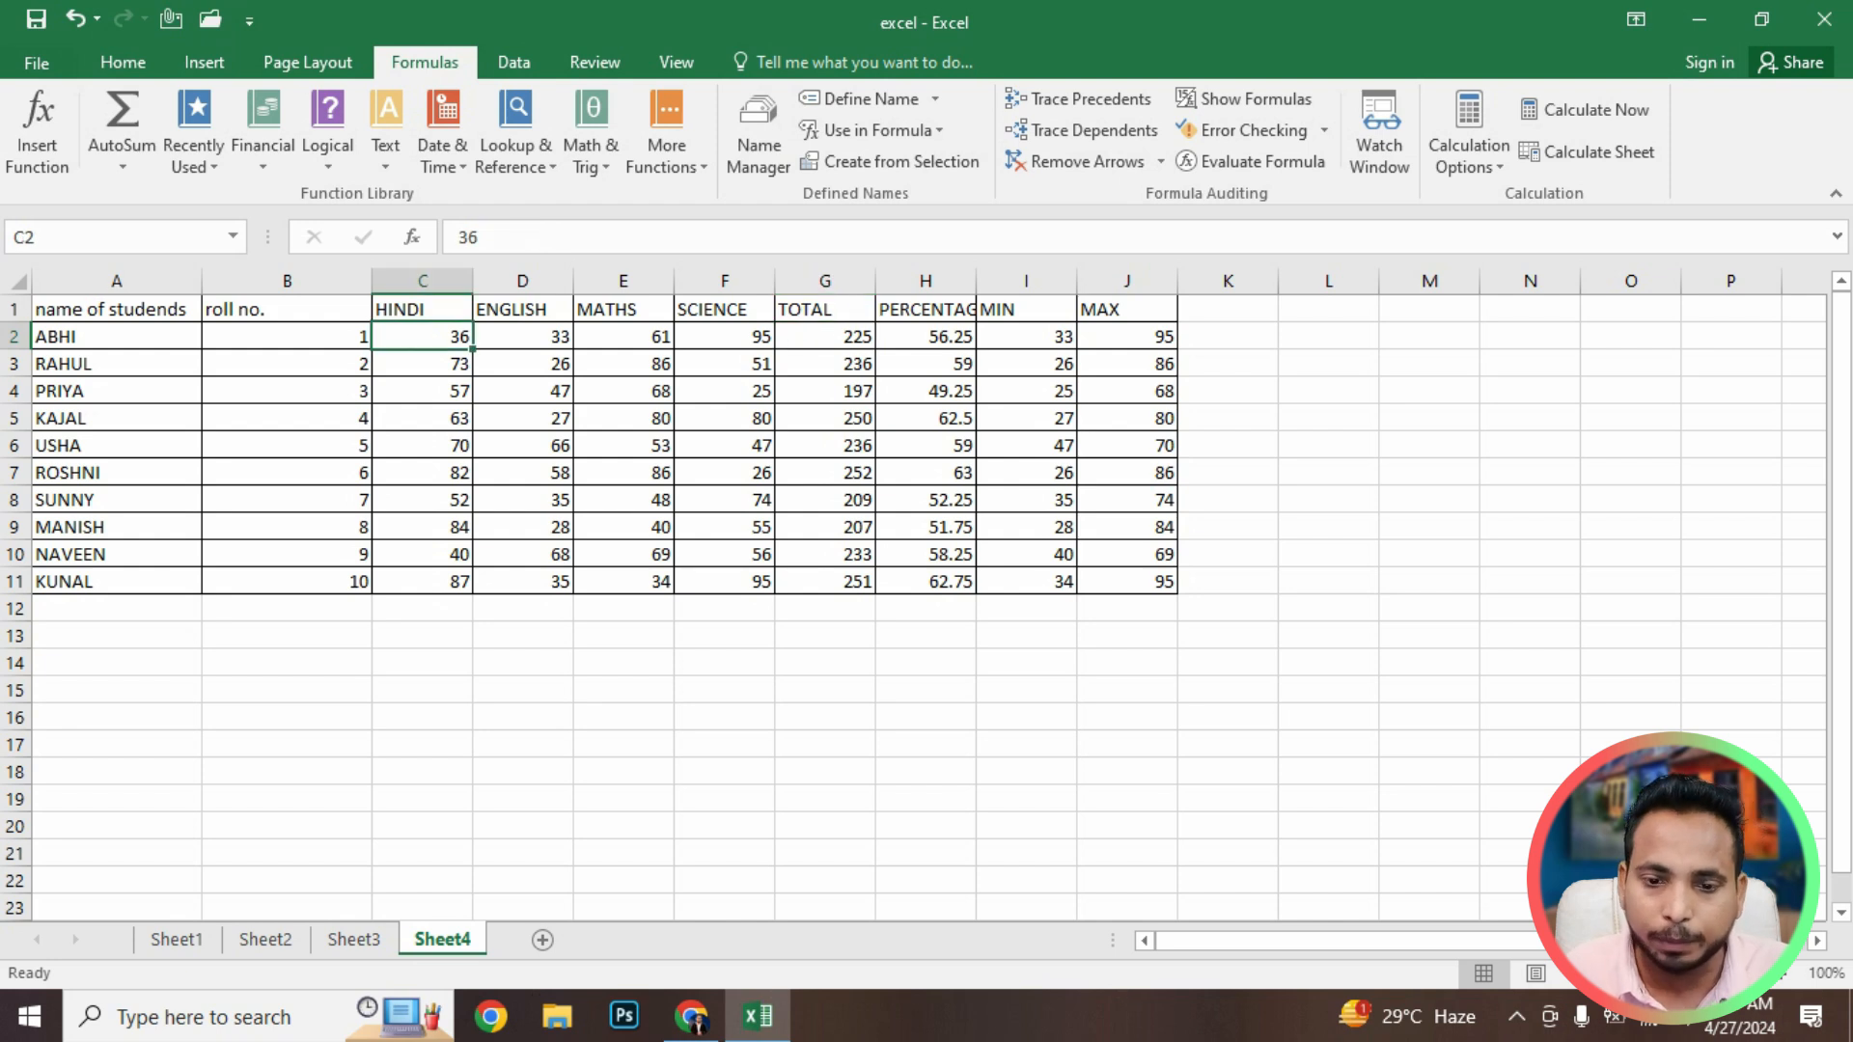
pyautogui.write('25')
pyautogui.press('Return')
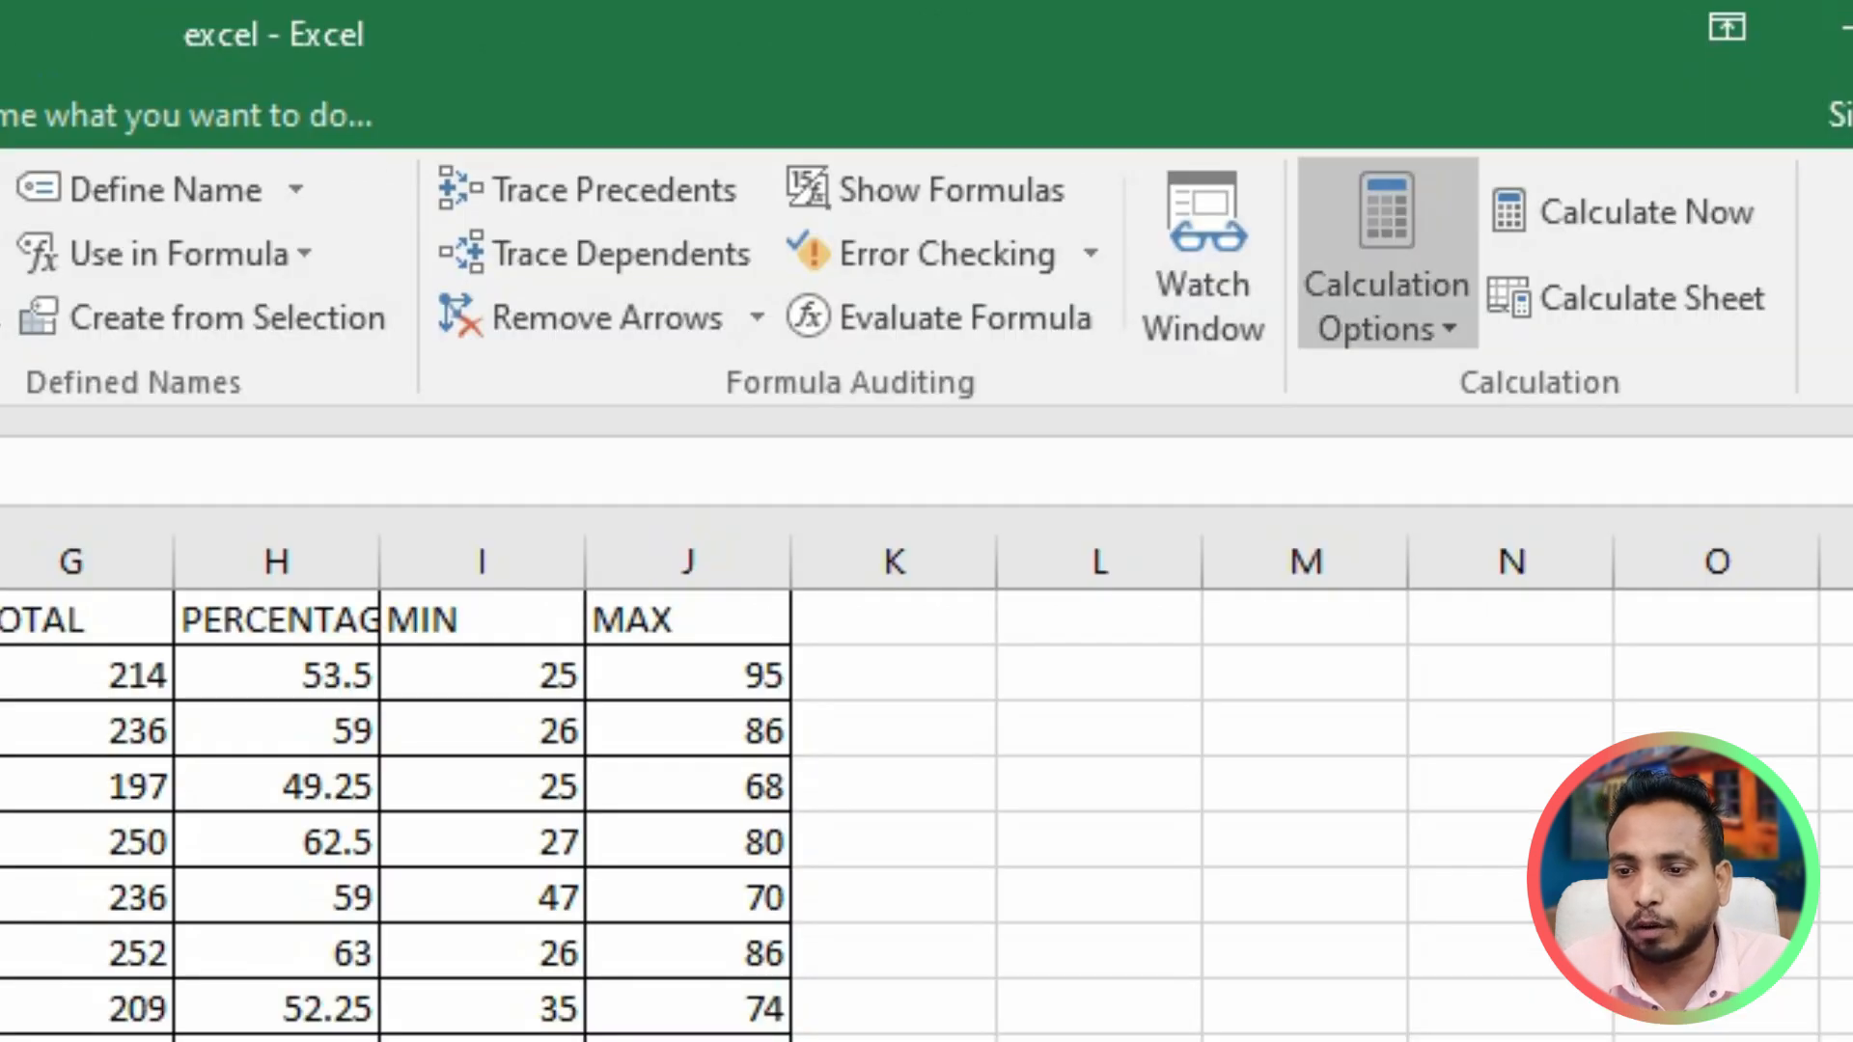
# Switch the workbook's calculation mode to Manual
pyautogui.click(1387, 289)
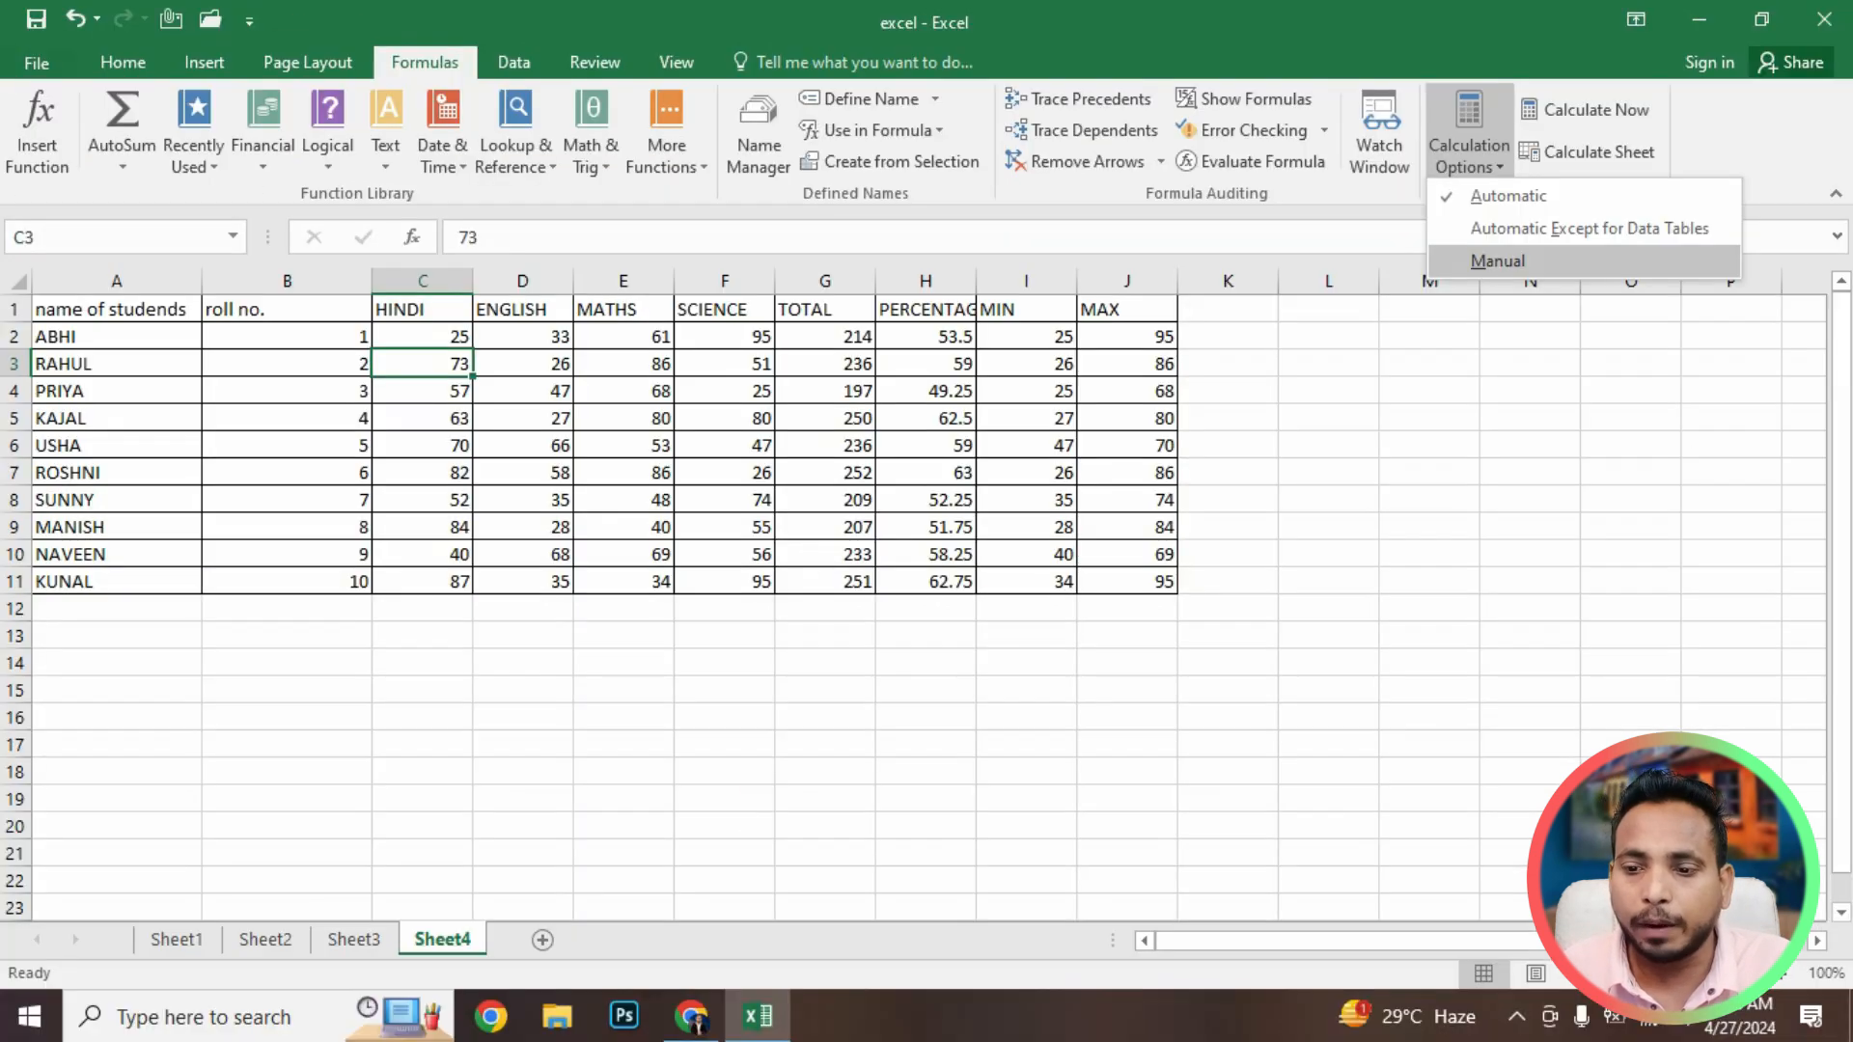
pyautogui.click(1498, 261)
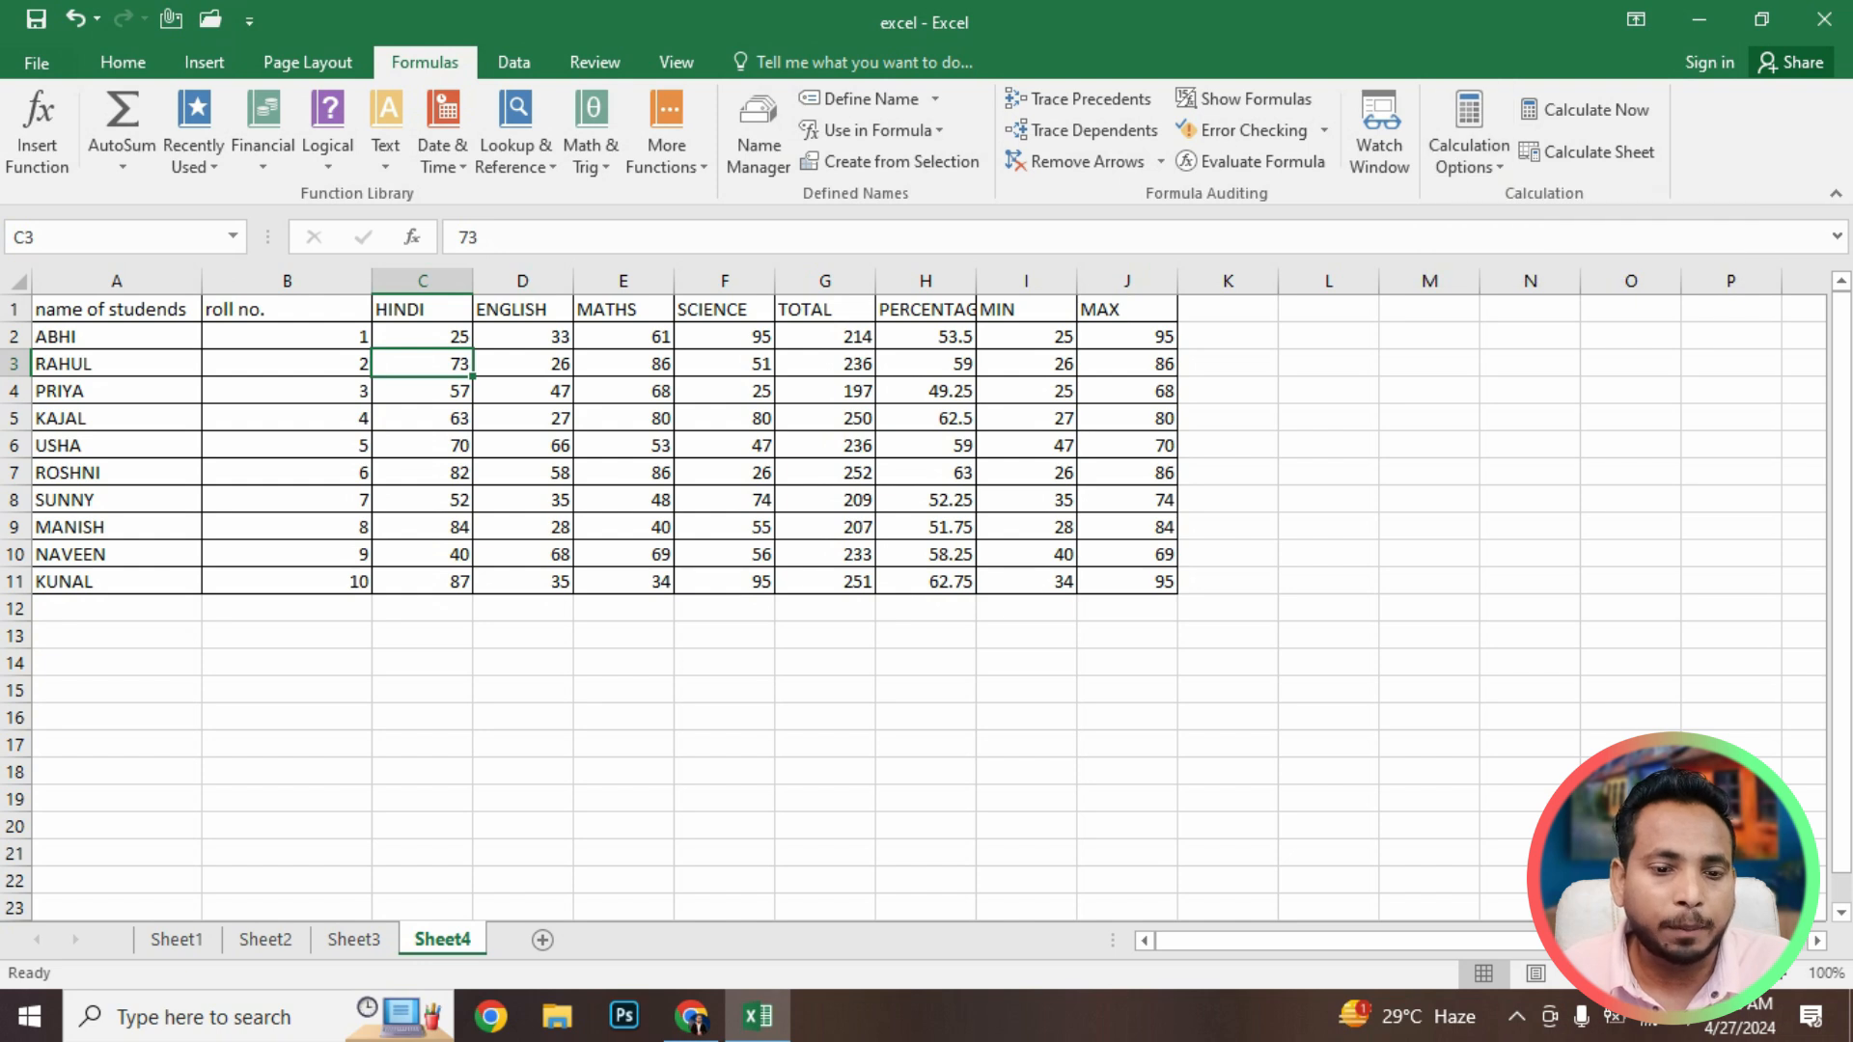
# Set the HINDI mark in C2 to 15 and recalculate the workbook with Calculate Now
pyautogui.press('Up')
pyautogui.write('15')
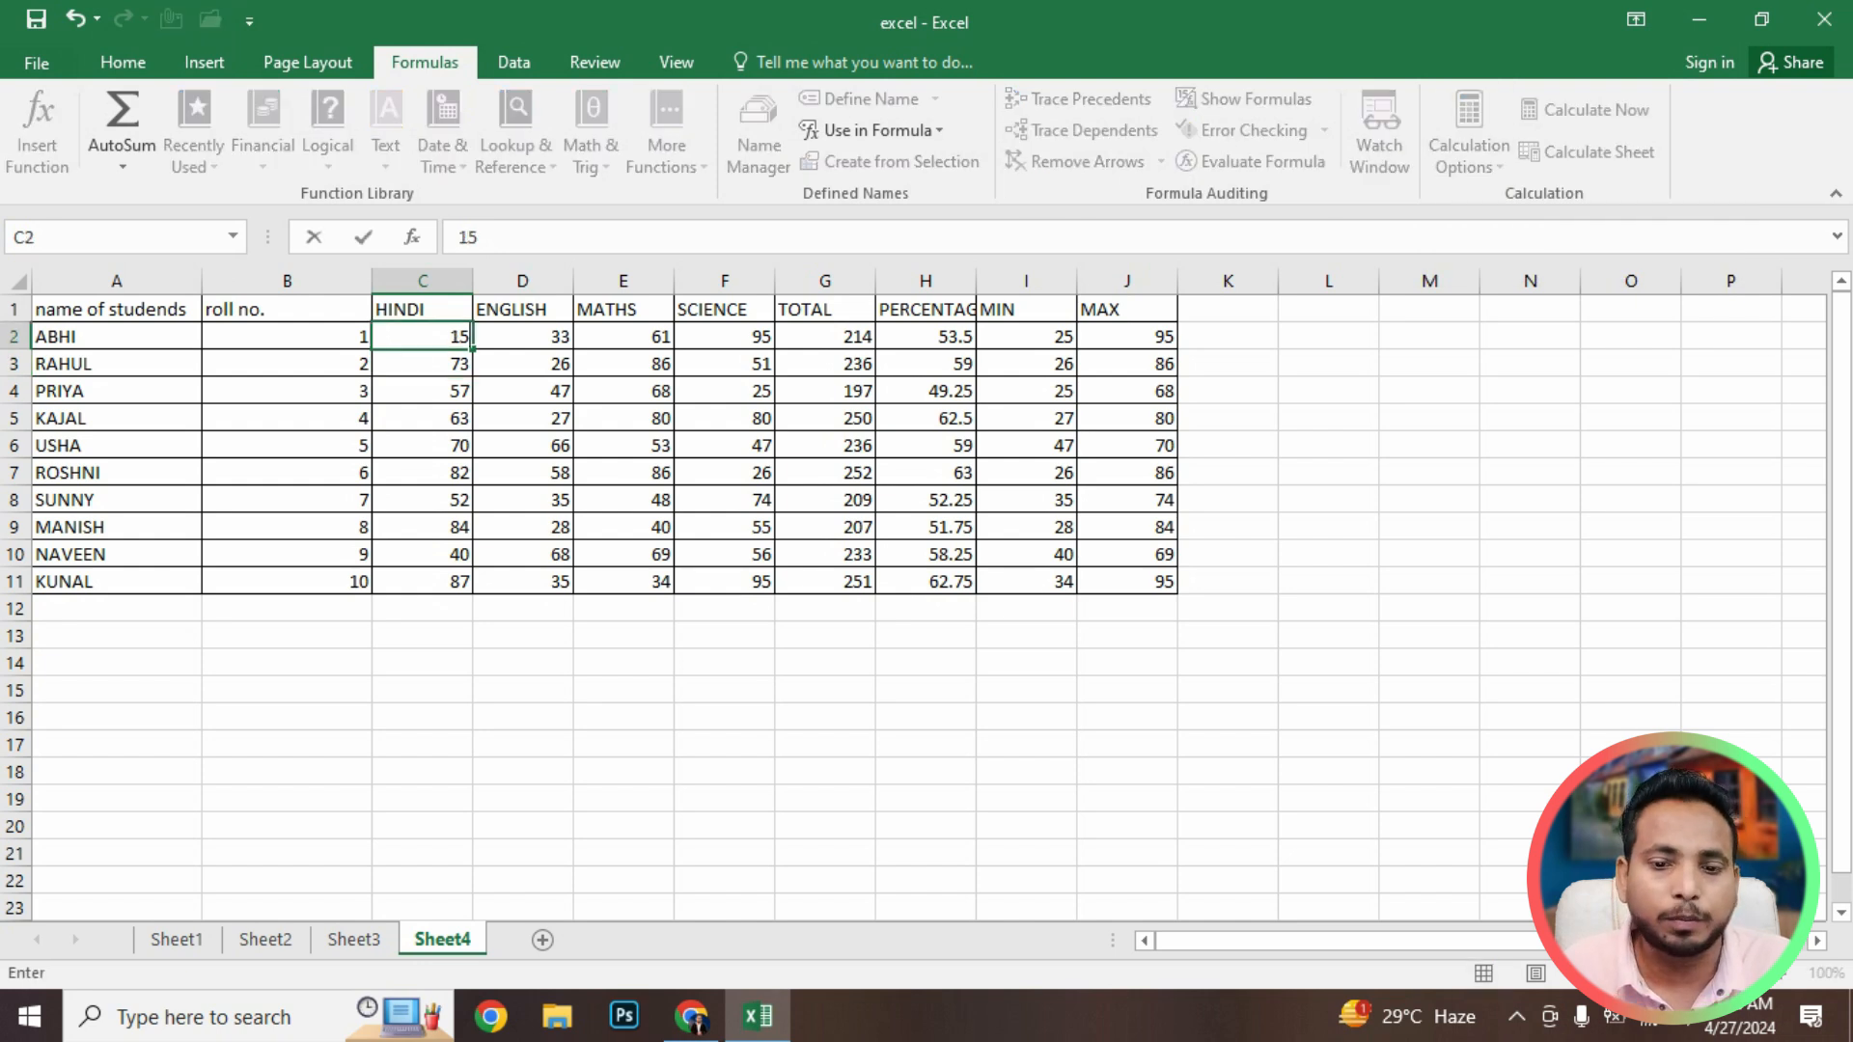
pyautogui.press('Return')
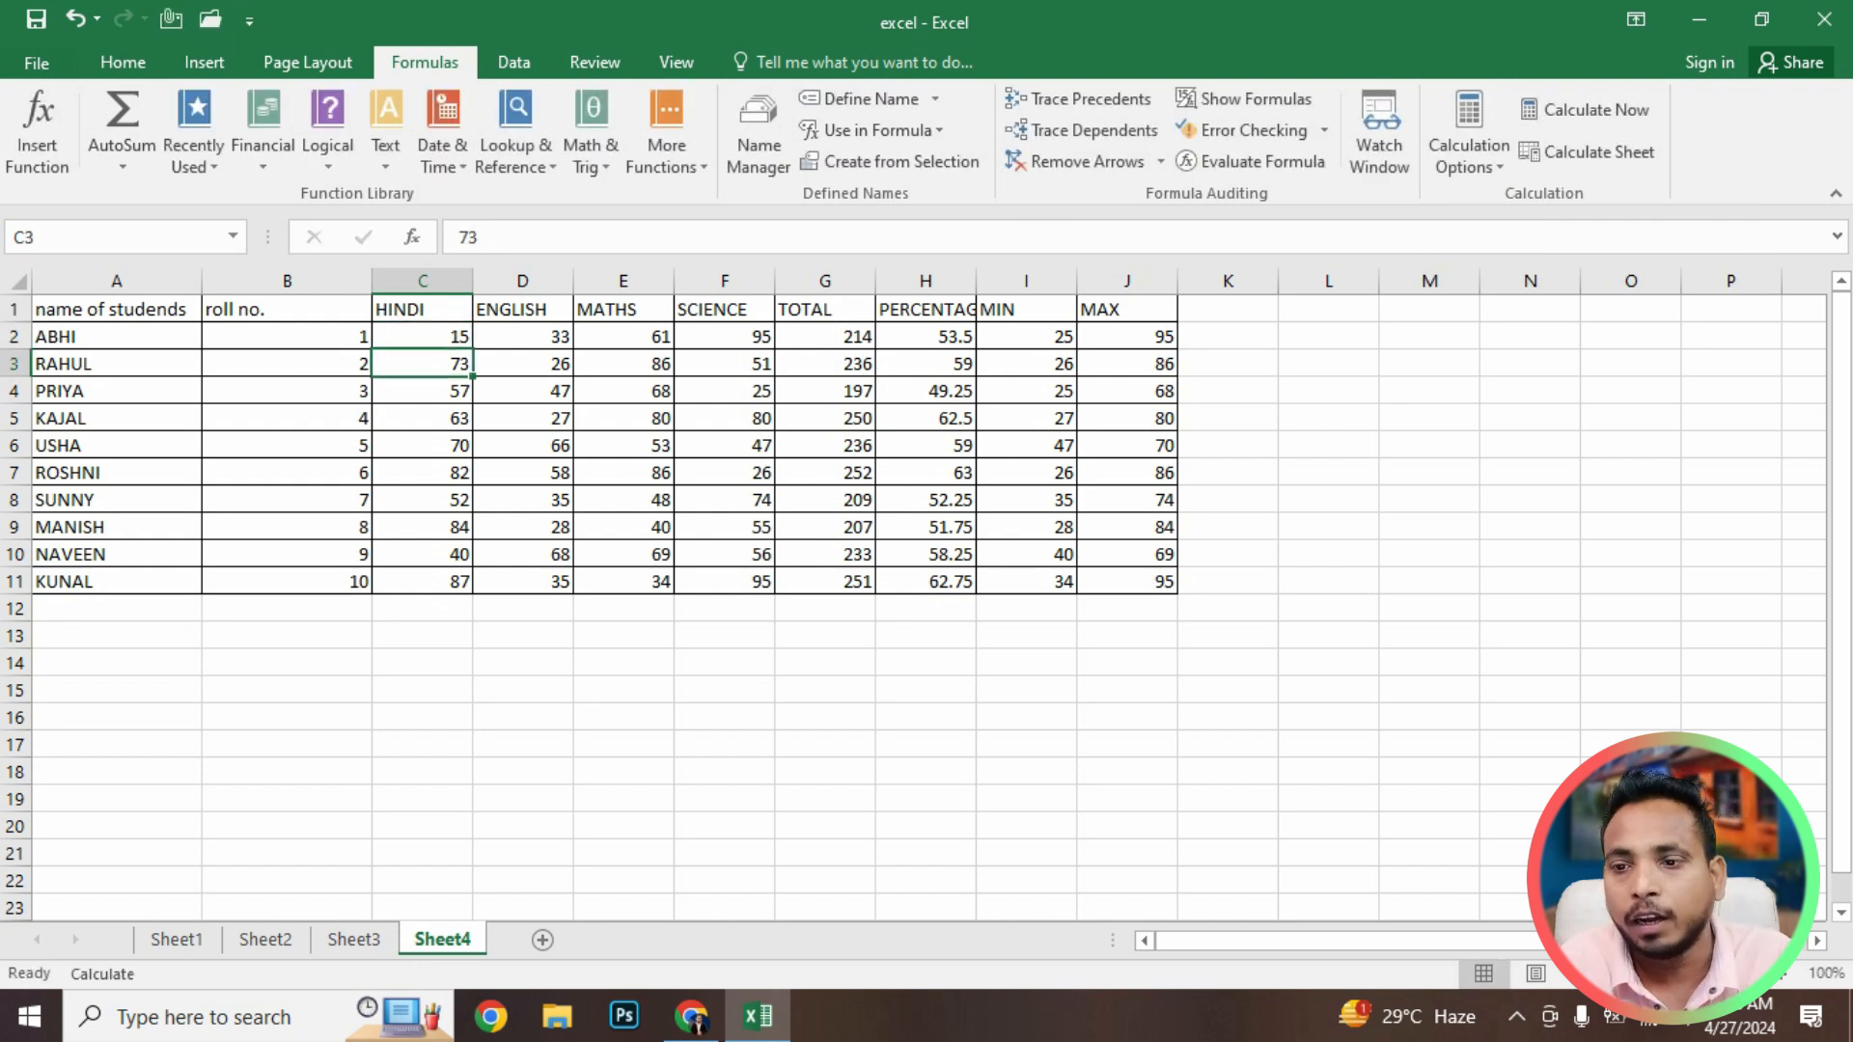
pyautogui.click(1469, 135)
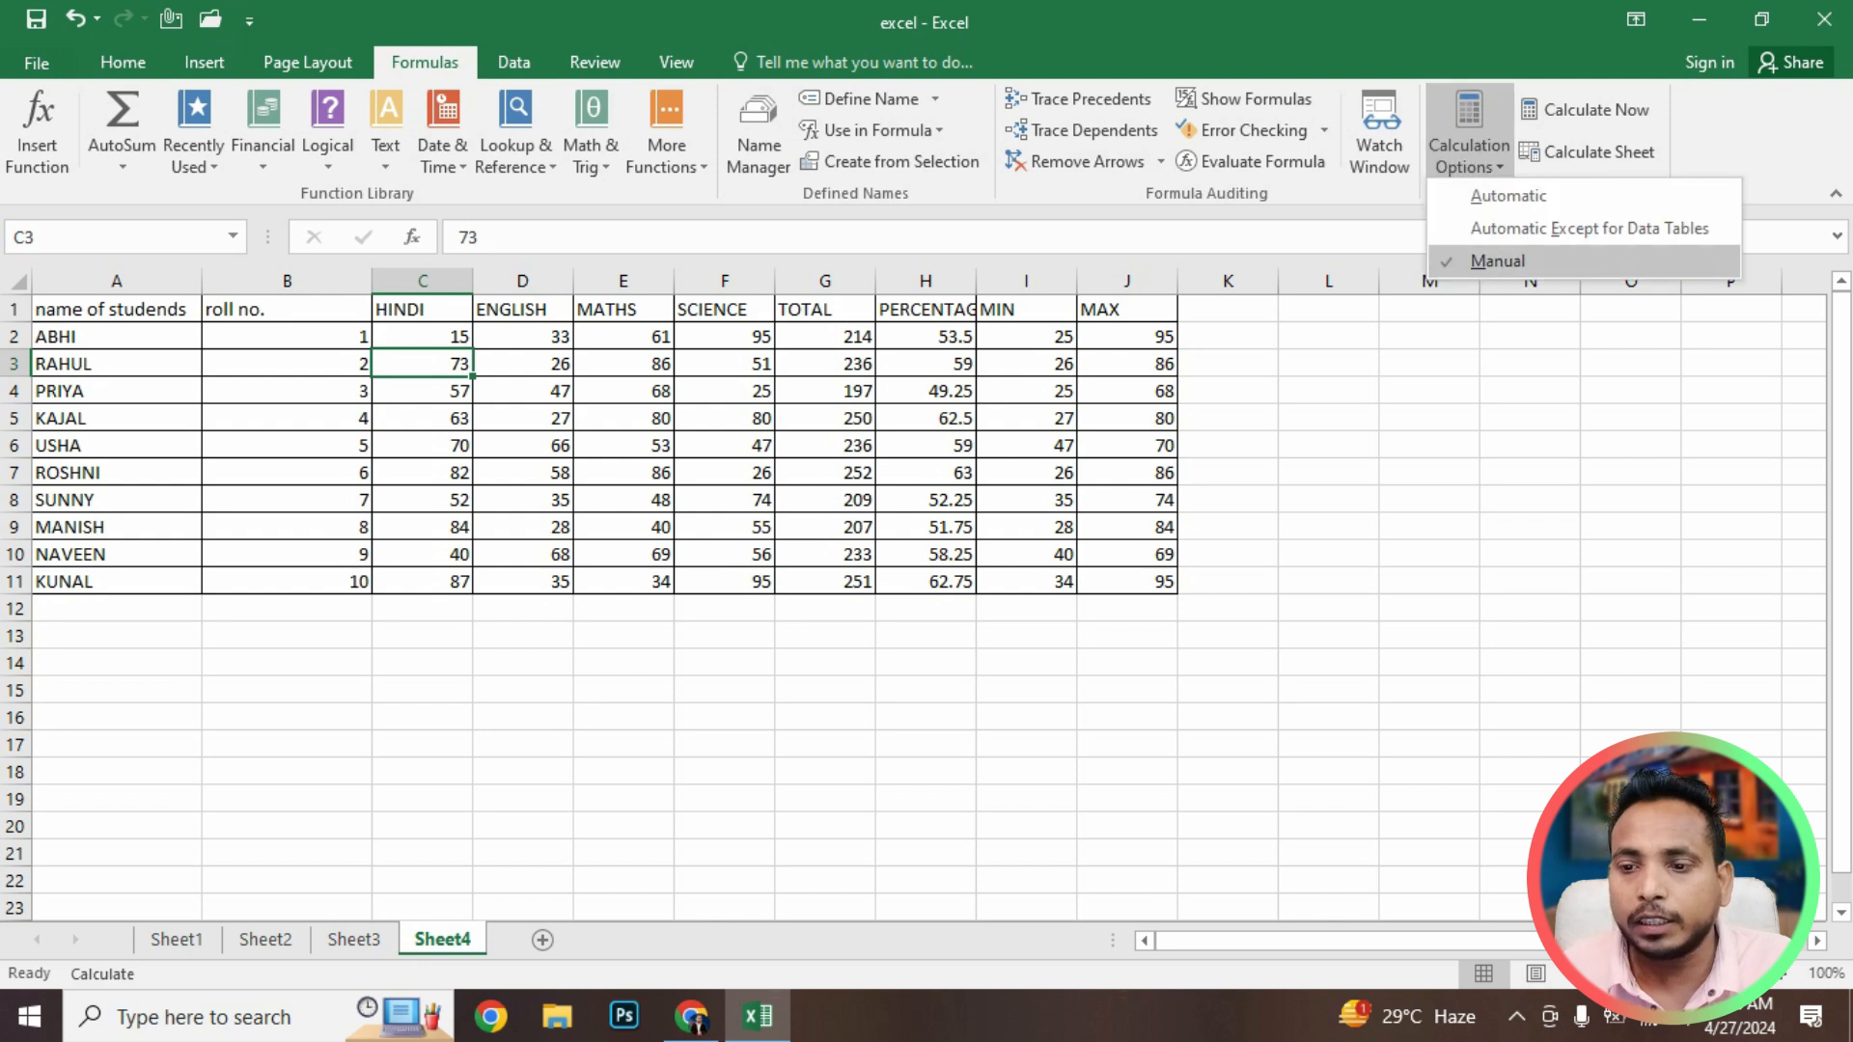
pyautogui.click(1588, 109)
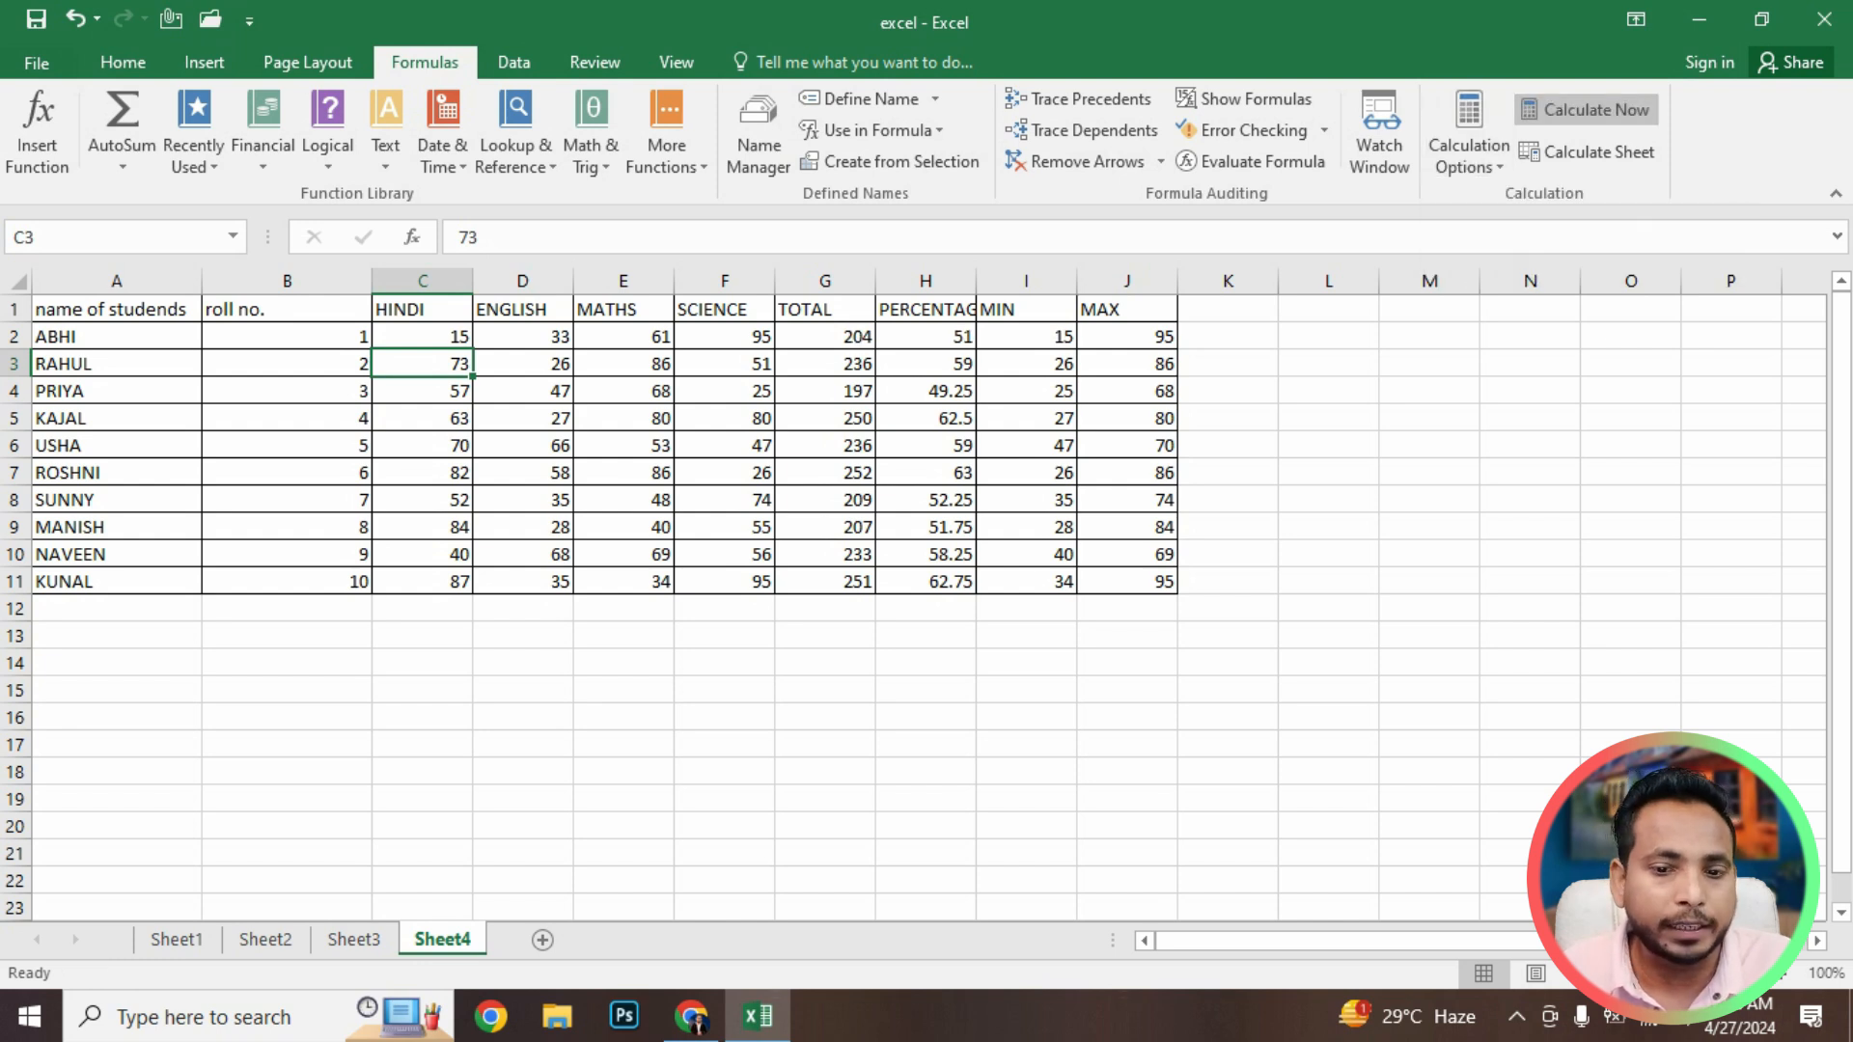
# Set the HINDI mark in C2 to 20 and recalculate the formulas
pyautogui.click(422, 337)
pyautogui.write('20')
pyautogui.press('Return')
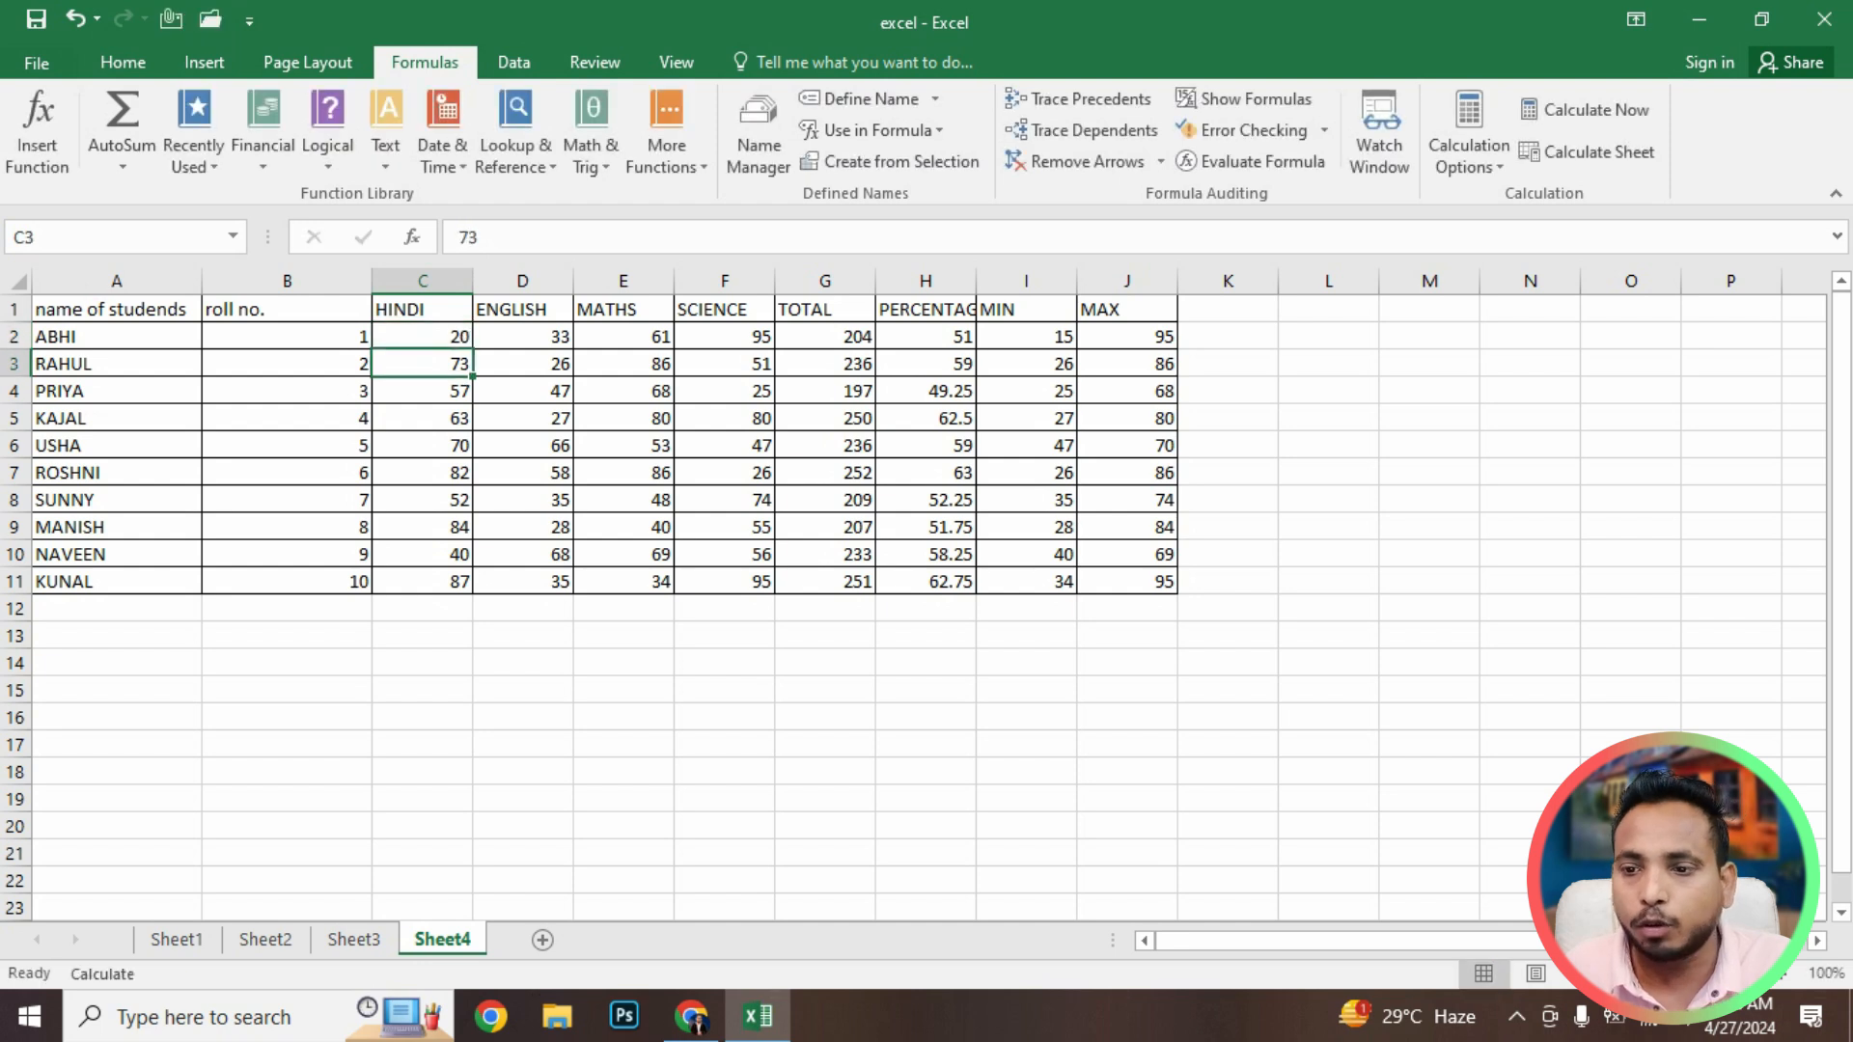
pyautogui.click(1587, 109)
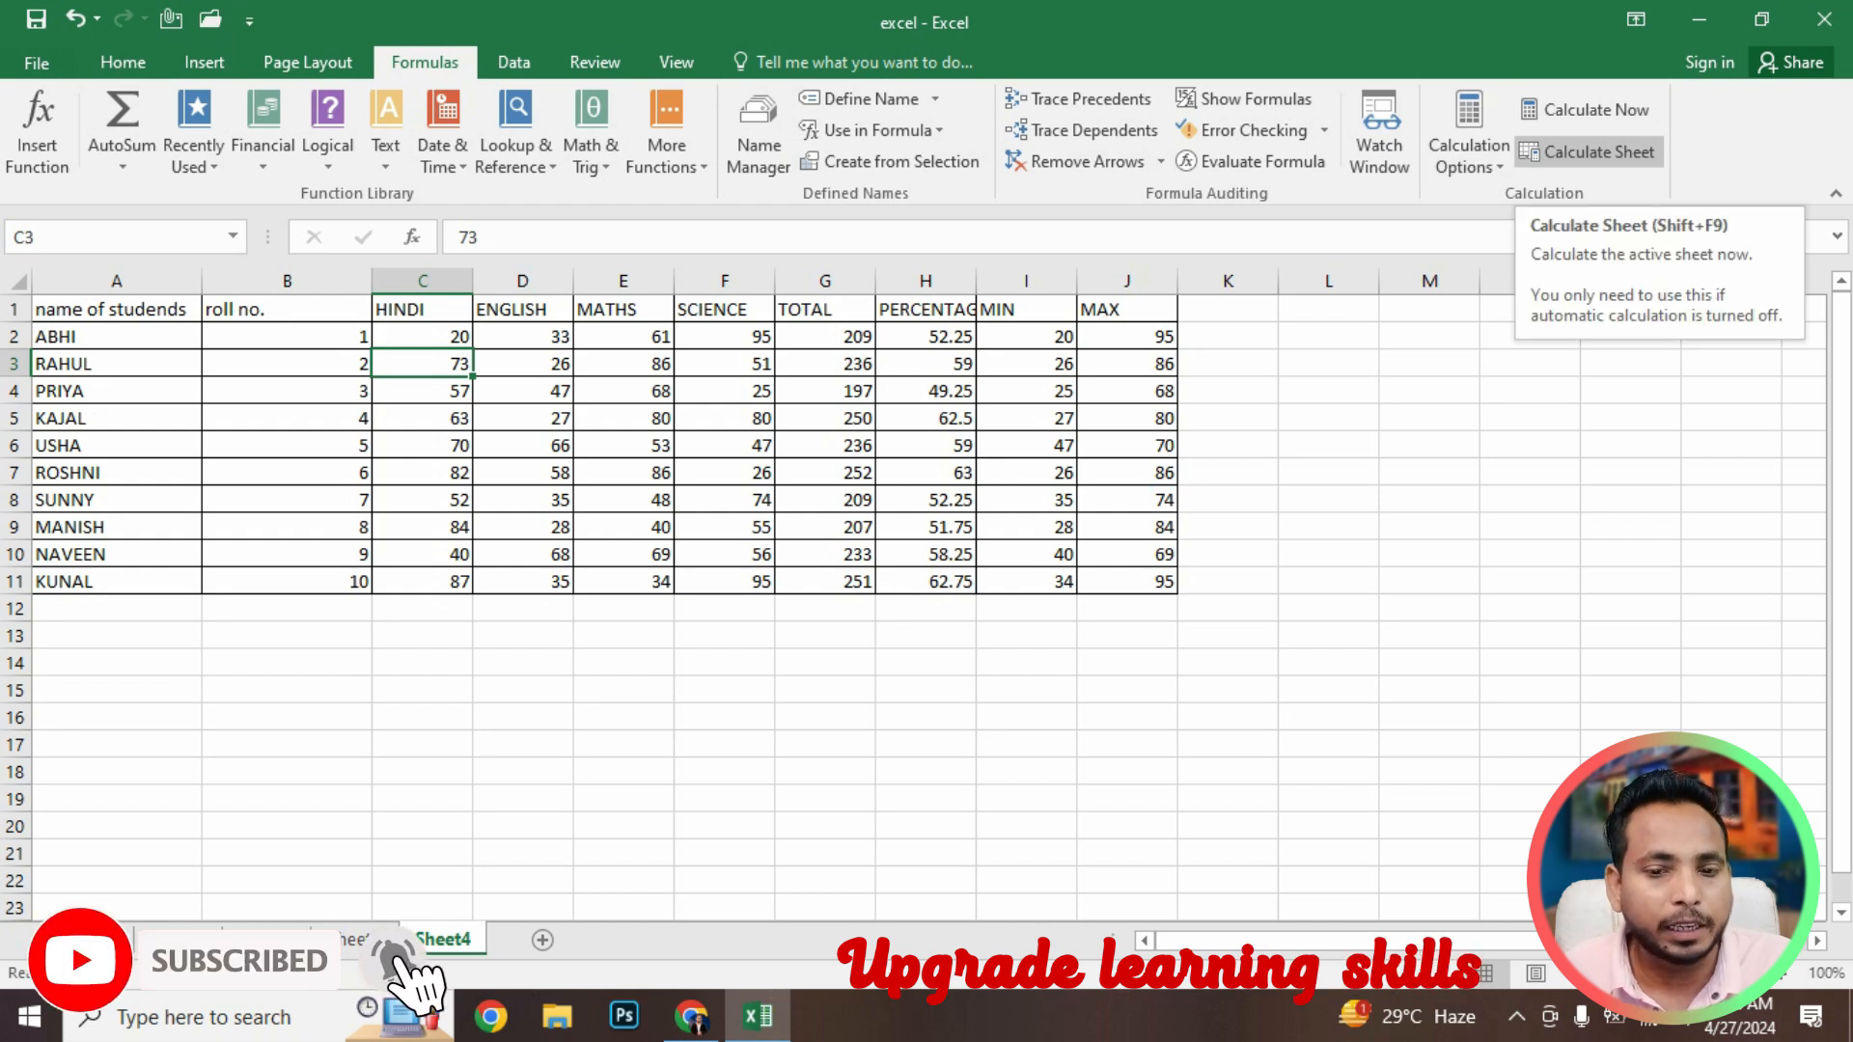
# Switch the calculation mode back to Automatic and set the HINDI mark in C2 to 25
pyautogui.click(624, 364)
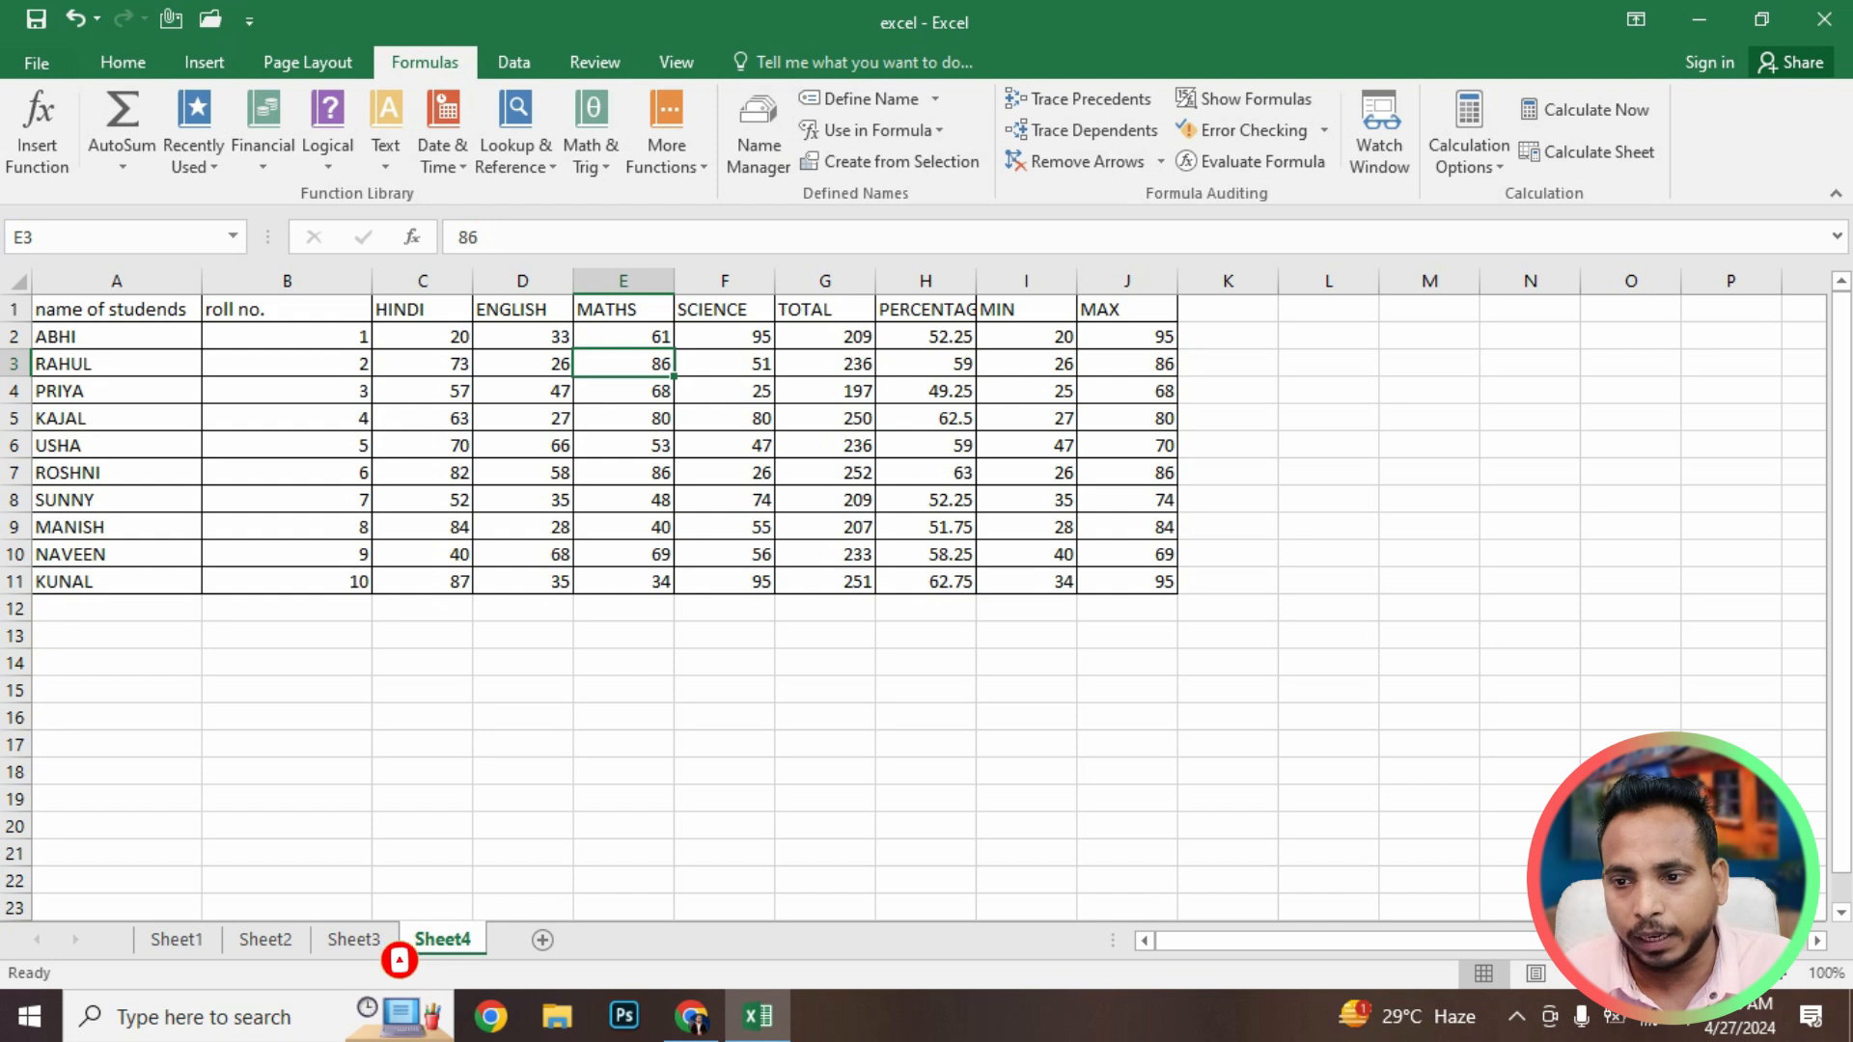
pyautogui.click(1469, 145)
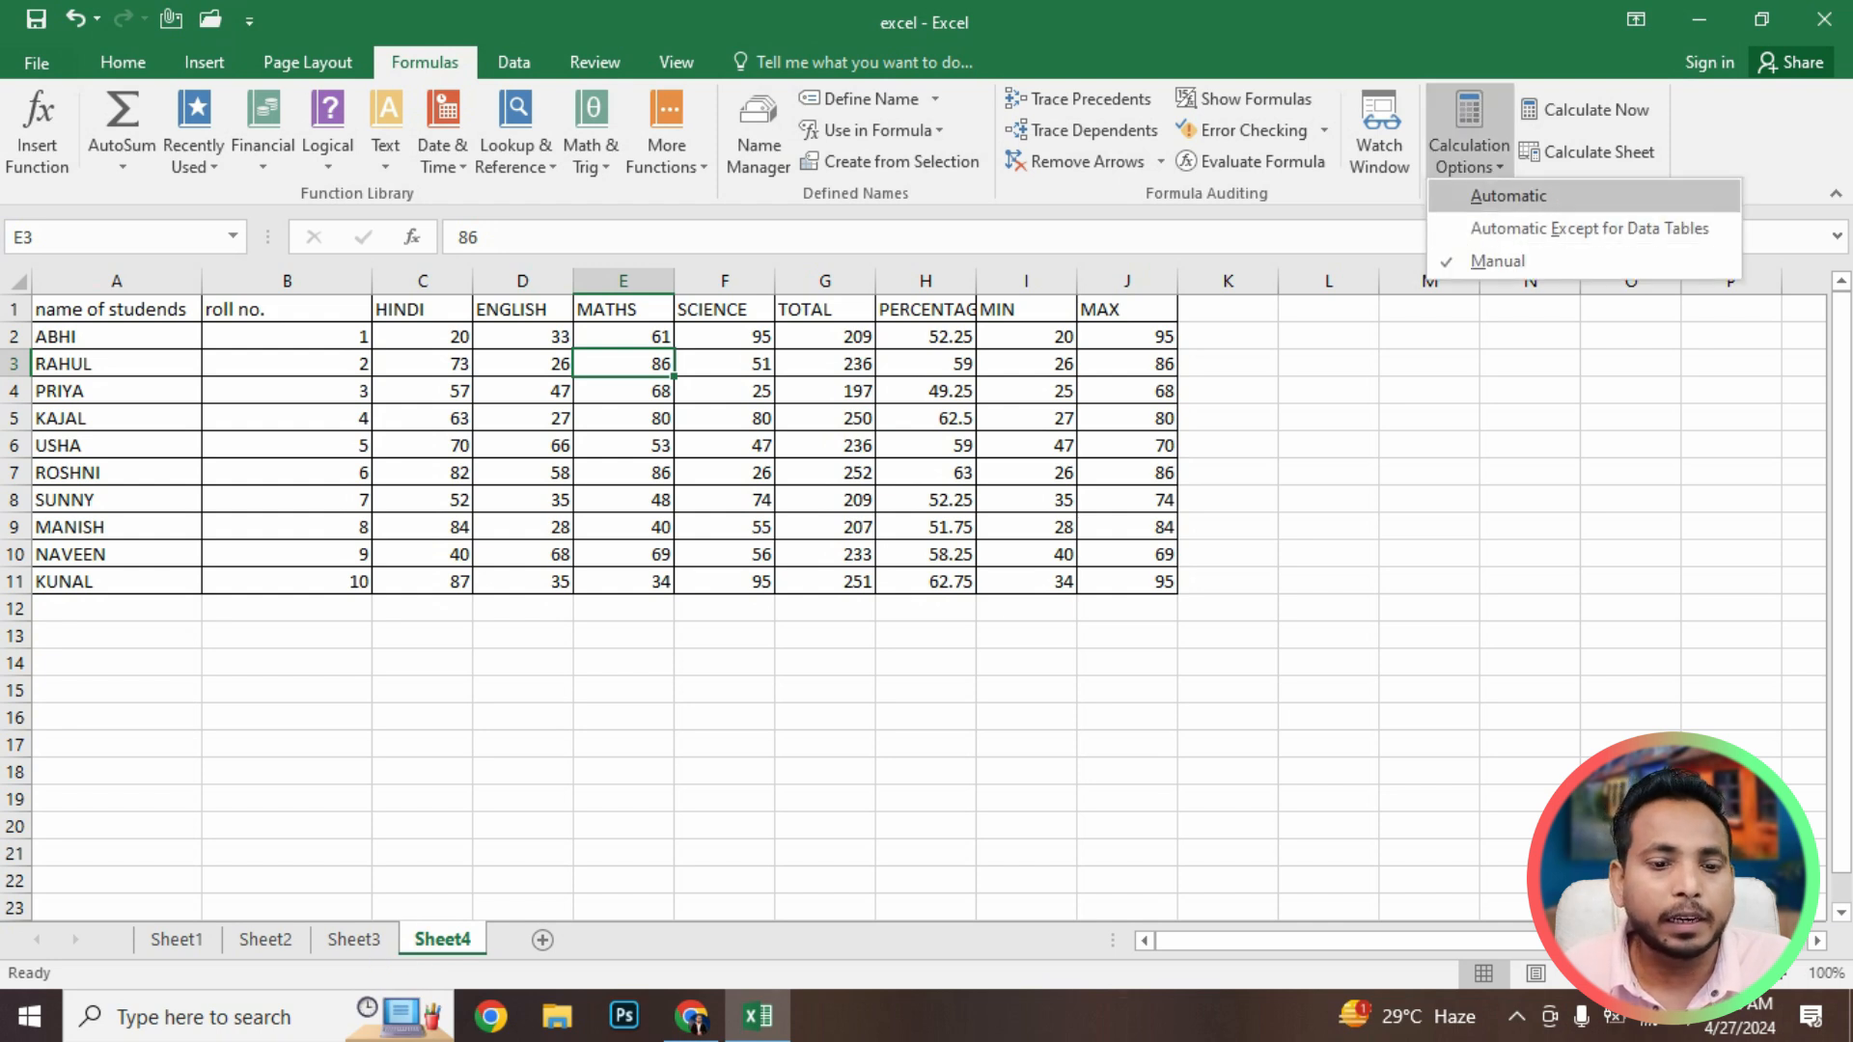
pyautogui.click(1509, 196)
pyautogui.click(422, 336)
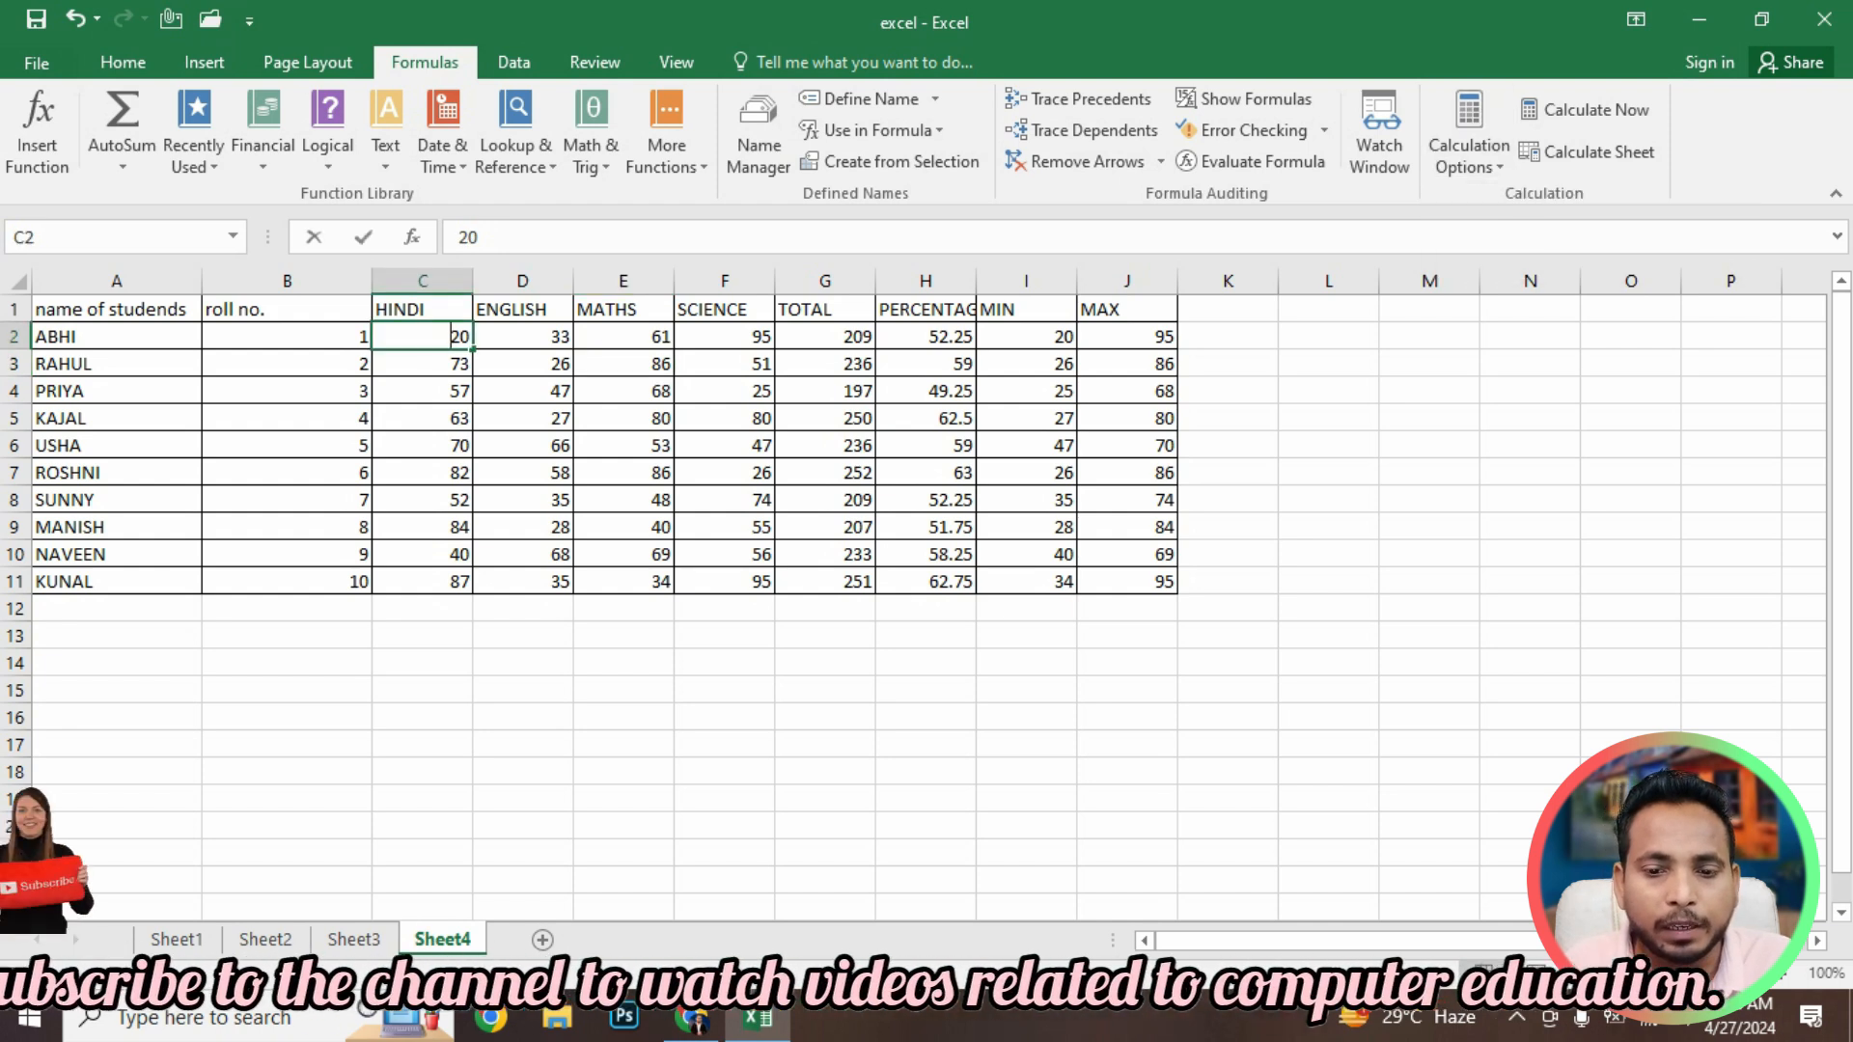
pyautogui.write('25')
pyautogui.press('Return')
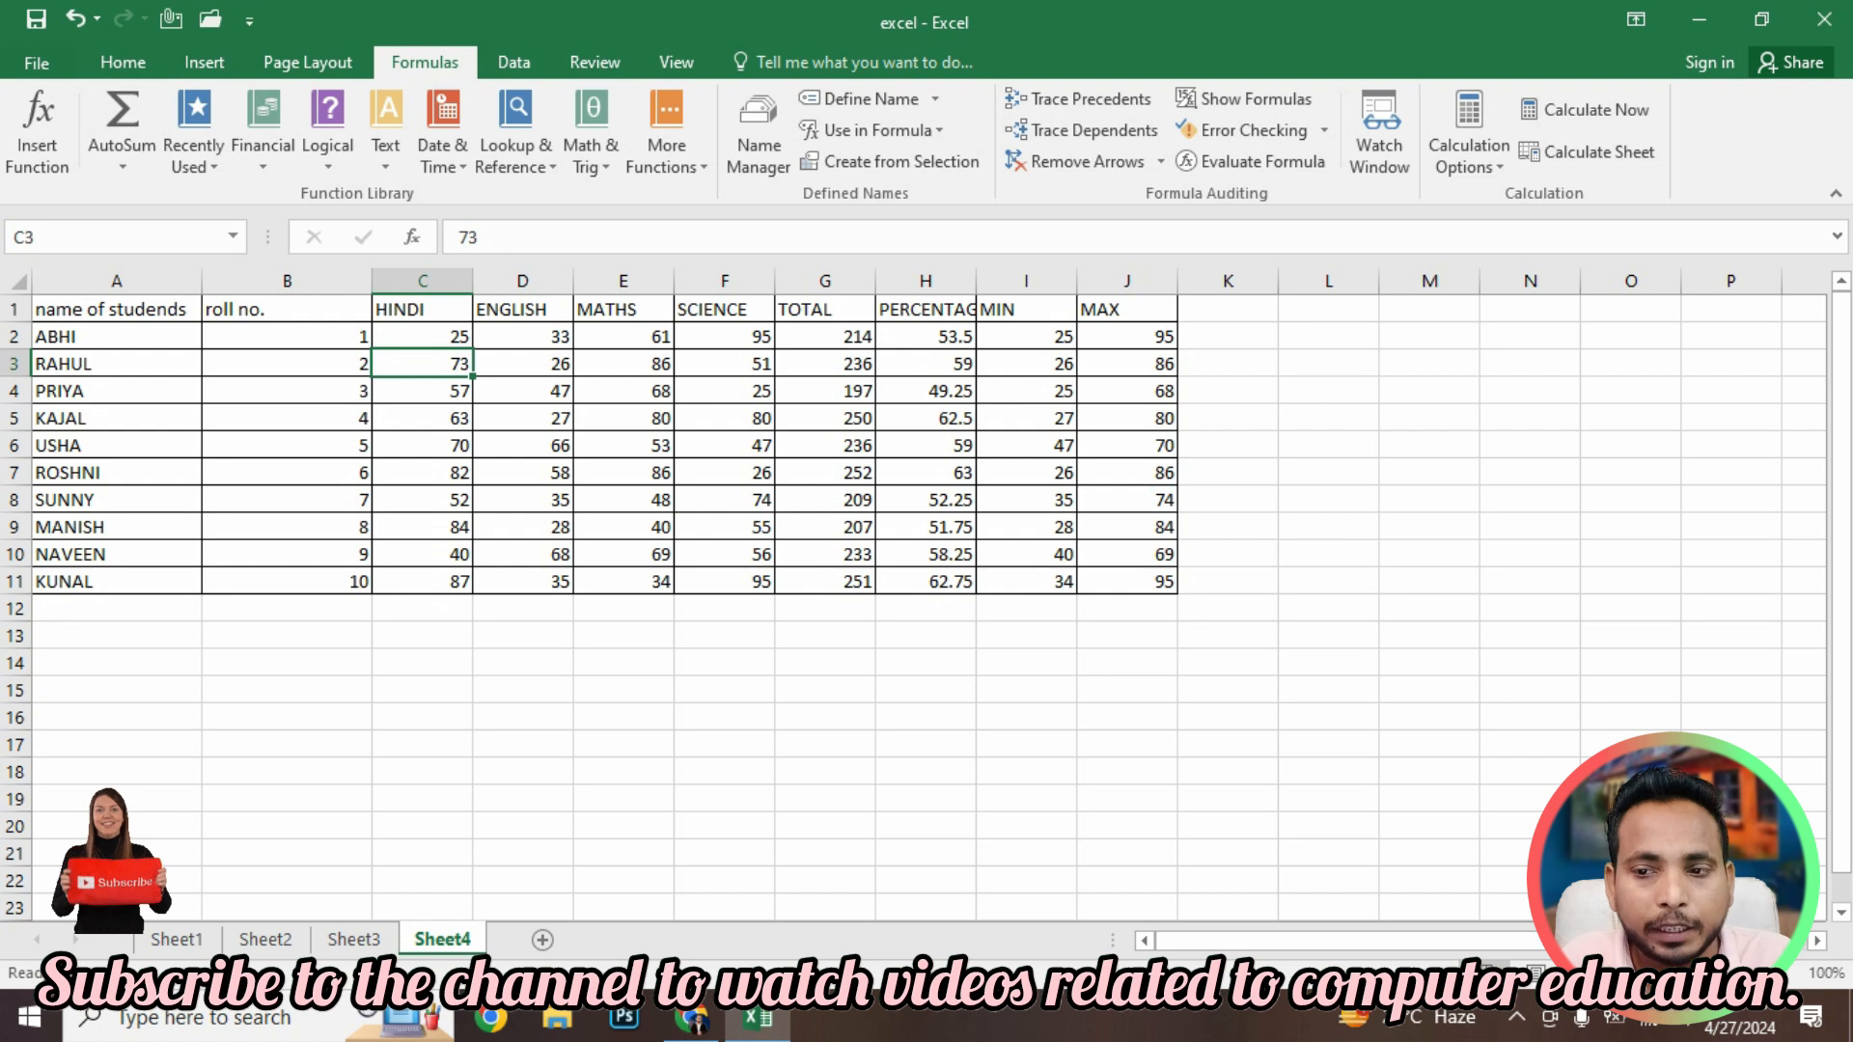